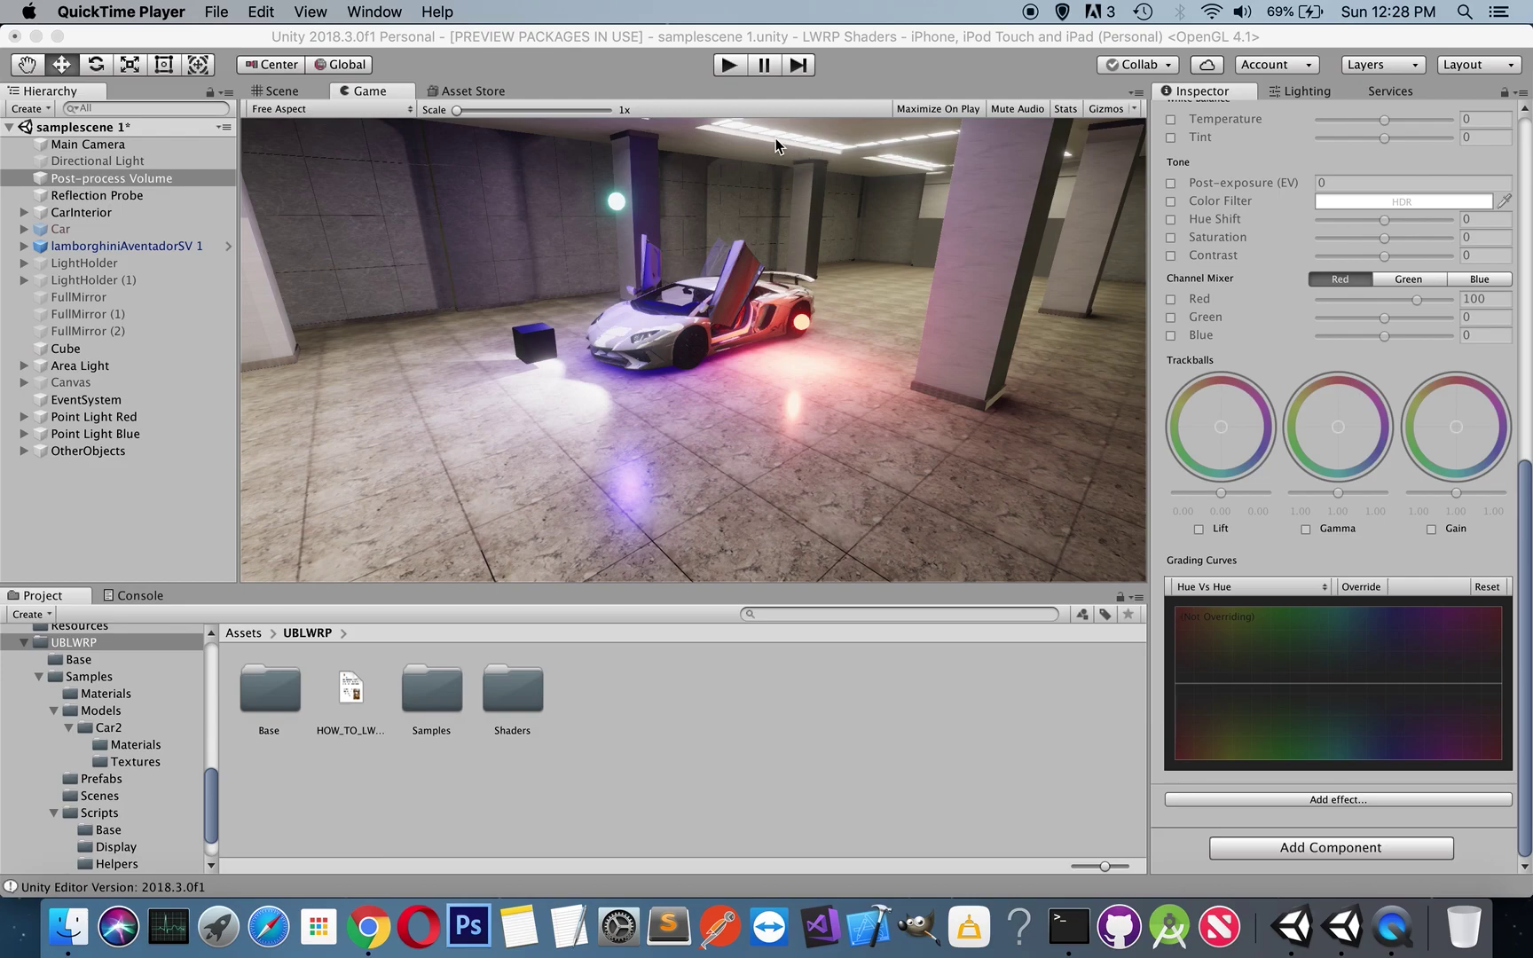
Step: In the Scene view, inspect the garage ceiling and expand the Area Light group to show Area Light (1)–(15)
left_click(278, 93)
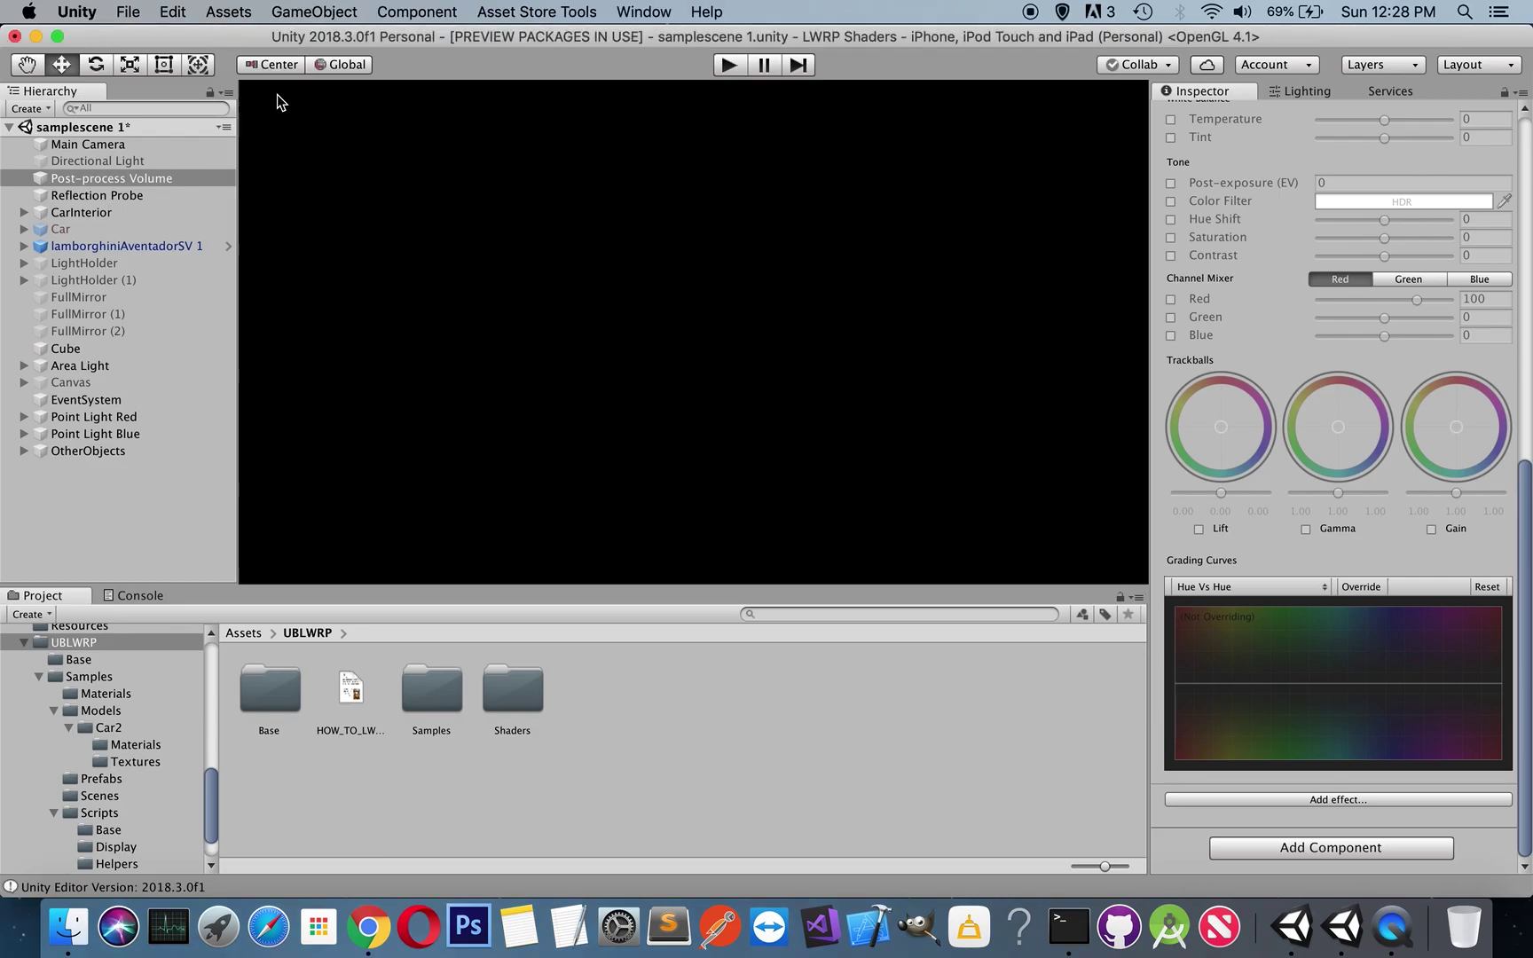
right_click_drag(544, 326, 579, 190)
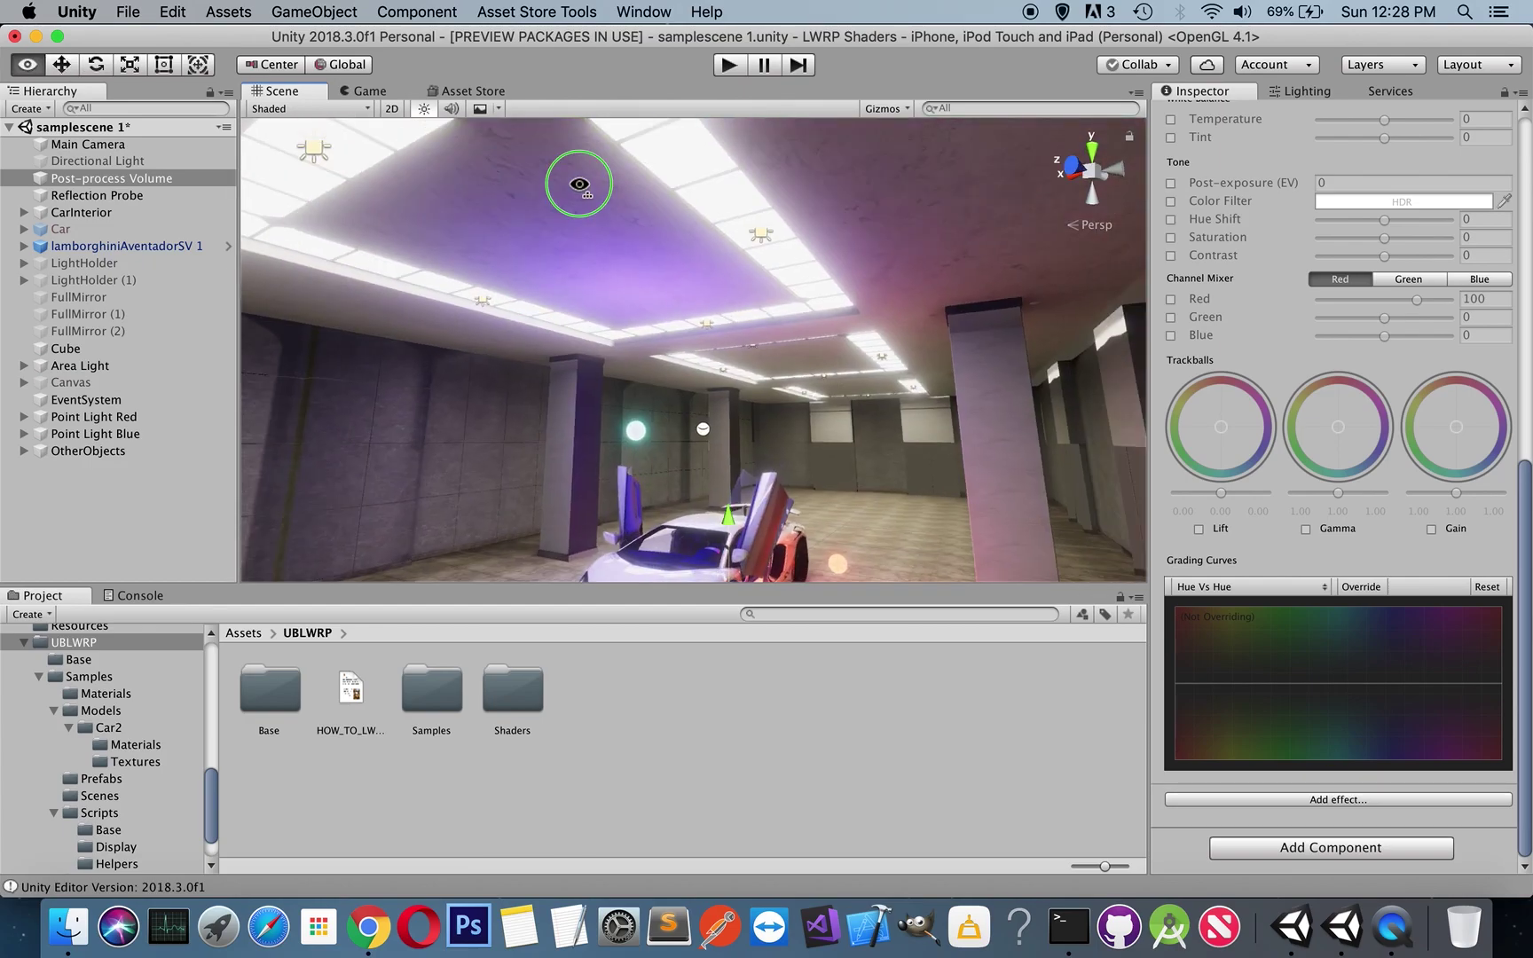
left_click(688, 162)
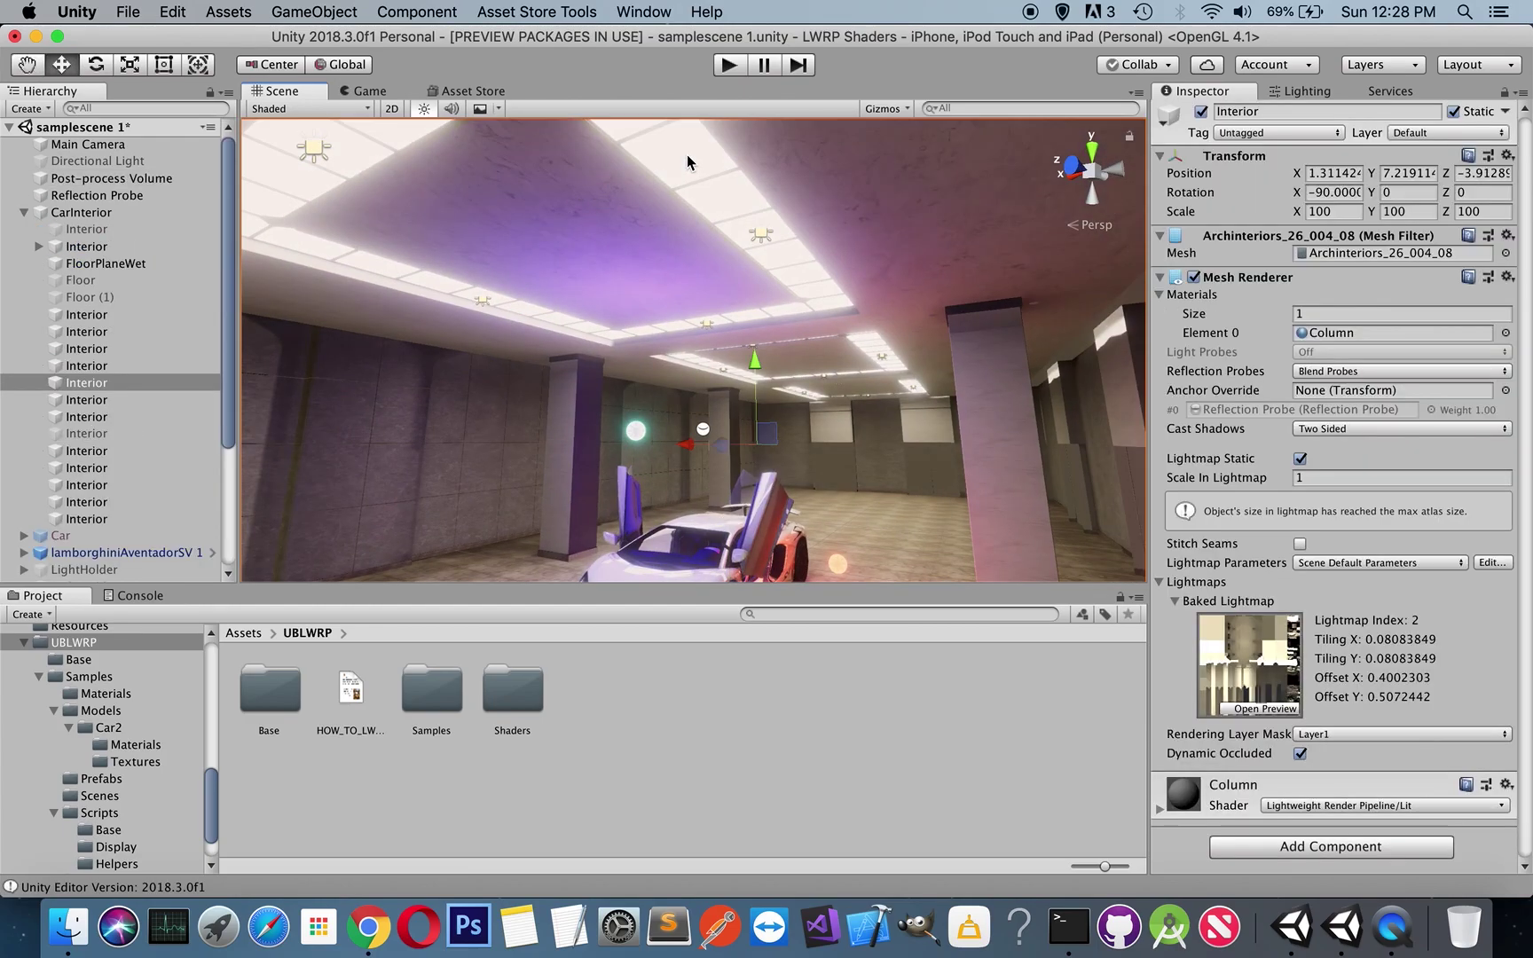
left_click(687, 162)
scroll(75, 417, "down", 5)
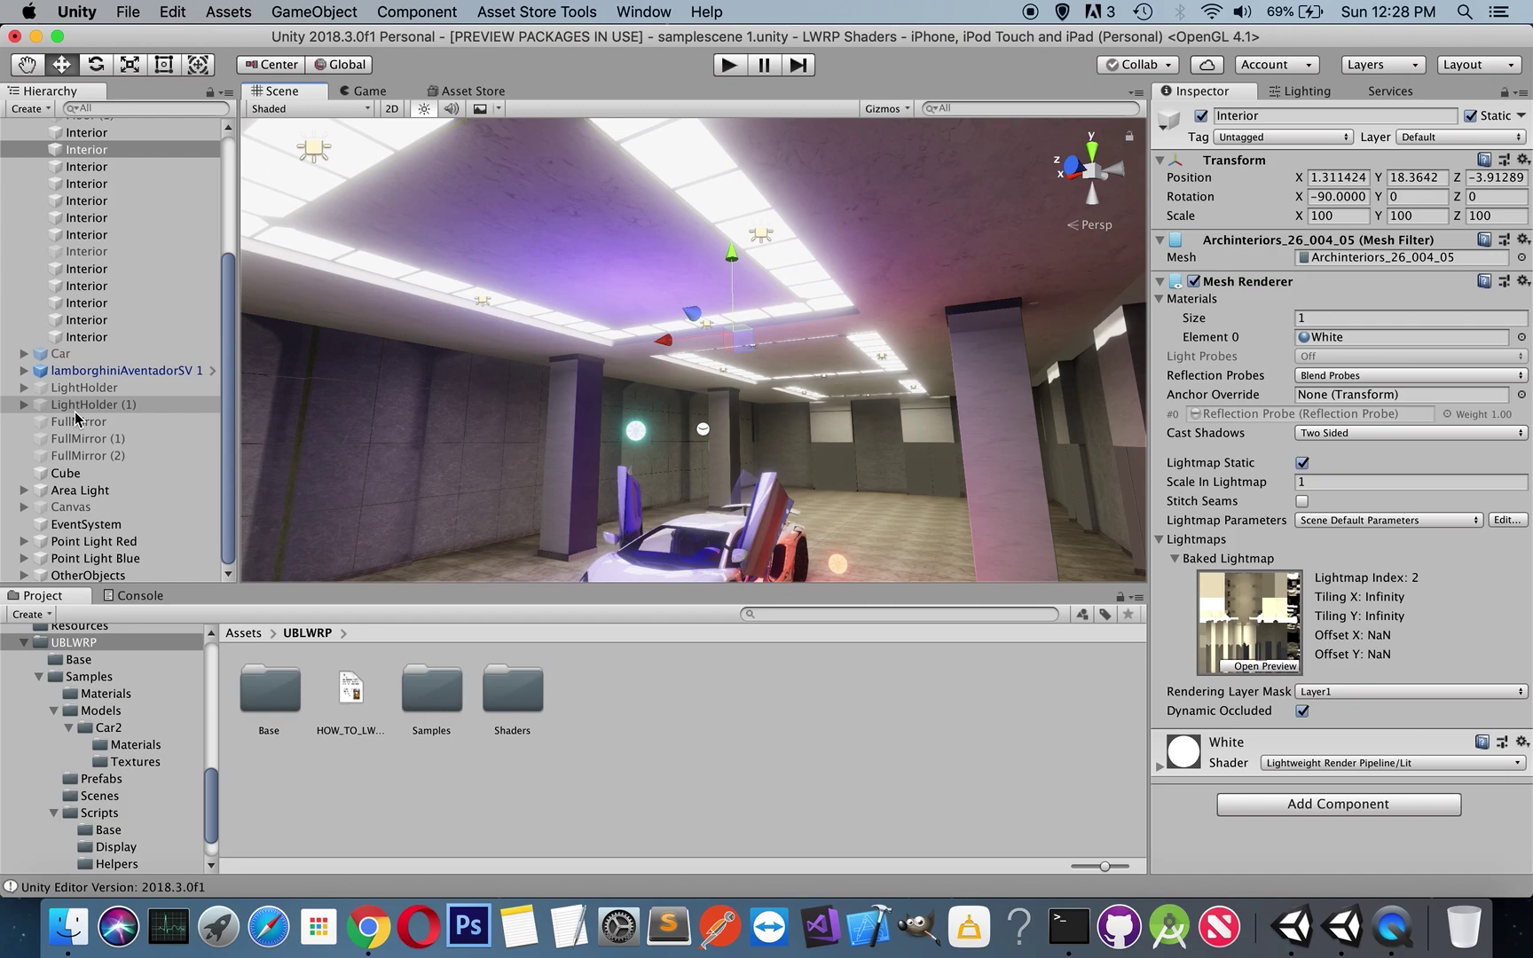
left_click(74, 493)
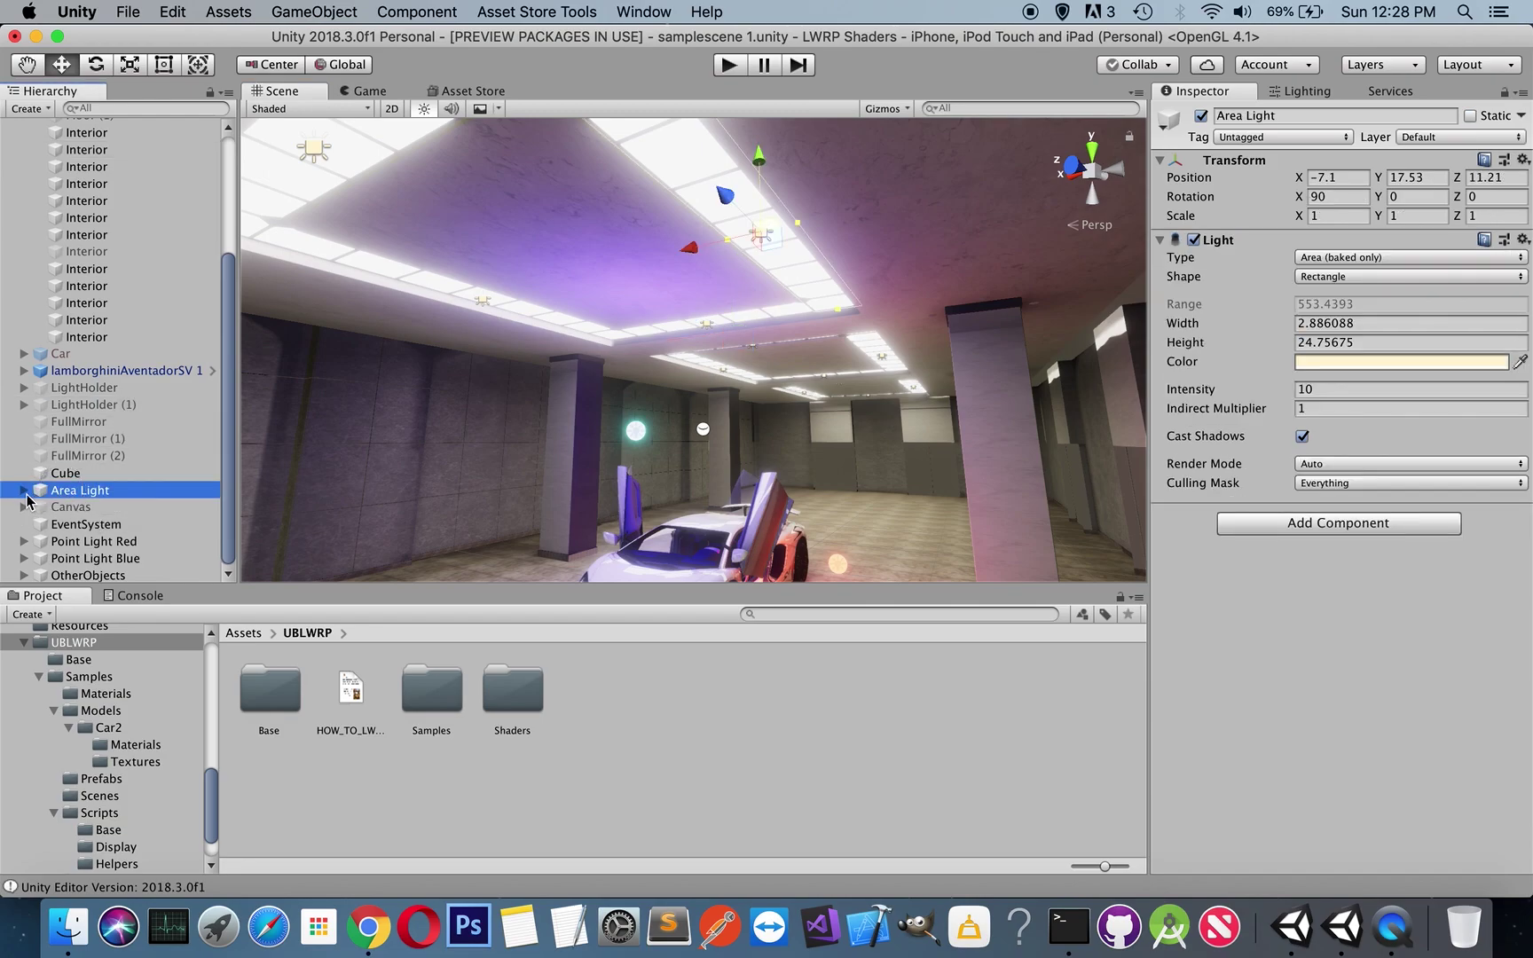
left_click(25, 491)
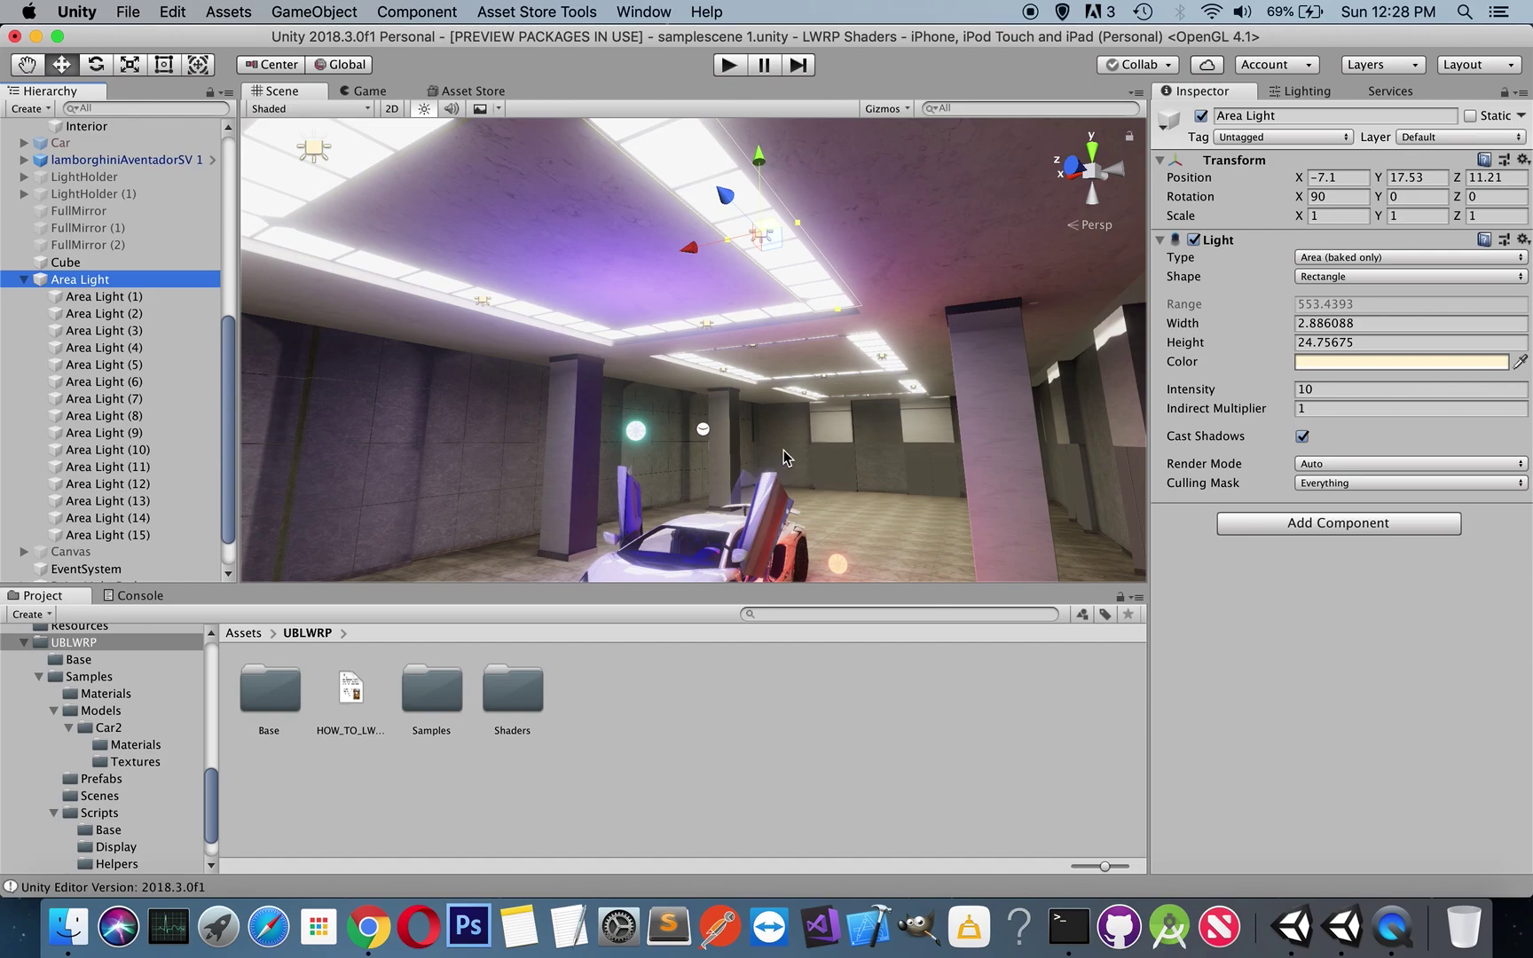
Step: Orbit the view back down around the Lamborghini toward the right wall and pillars
left_click_drag(783, 451, 723, 605, "alt")
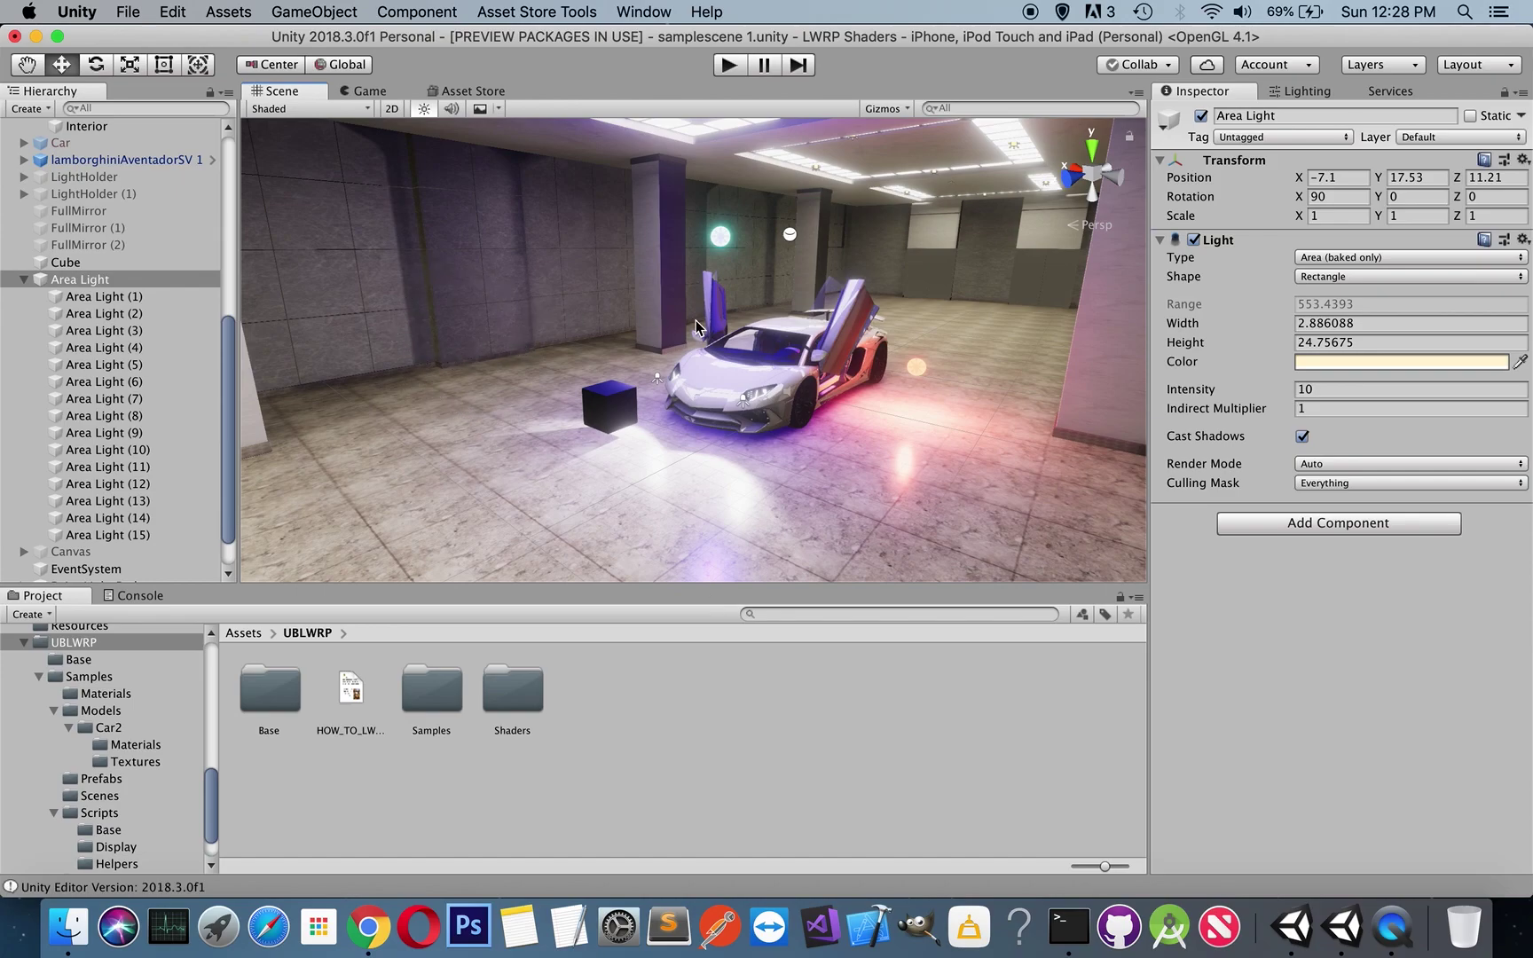
left_click(996, 384, "alt")
left_click_drag(996, 384, 765, 358, "alt")
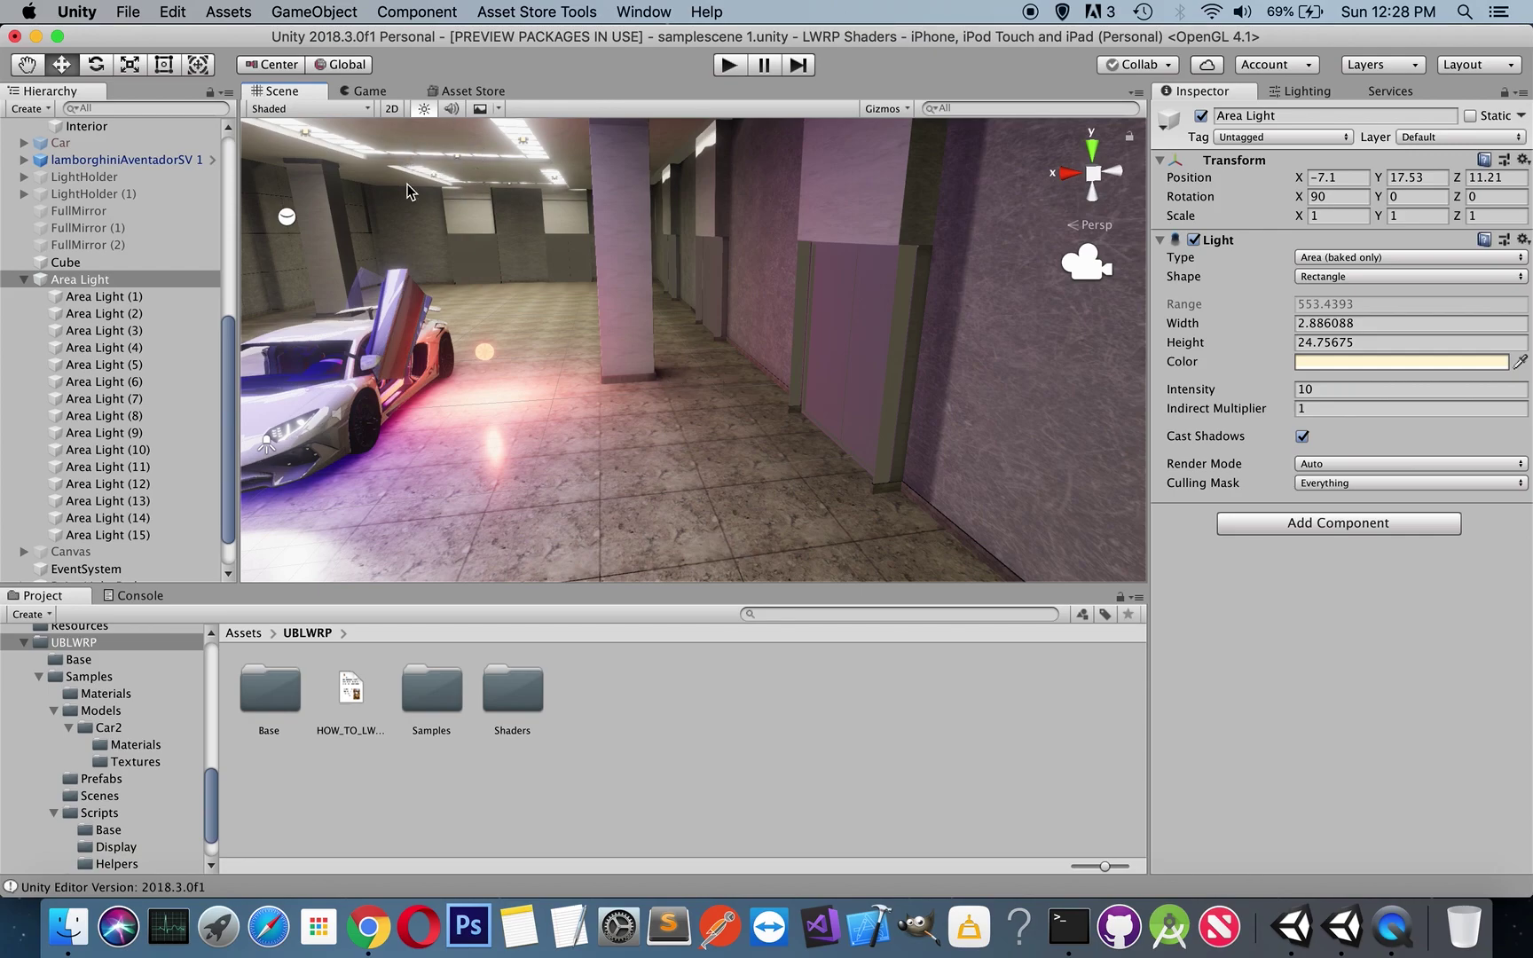
mouse_move(453, 200)
left_mouse_down("alt")
mouse_move(420, 220)
mouse_move(204, 220)
left_mouse_up("alt")
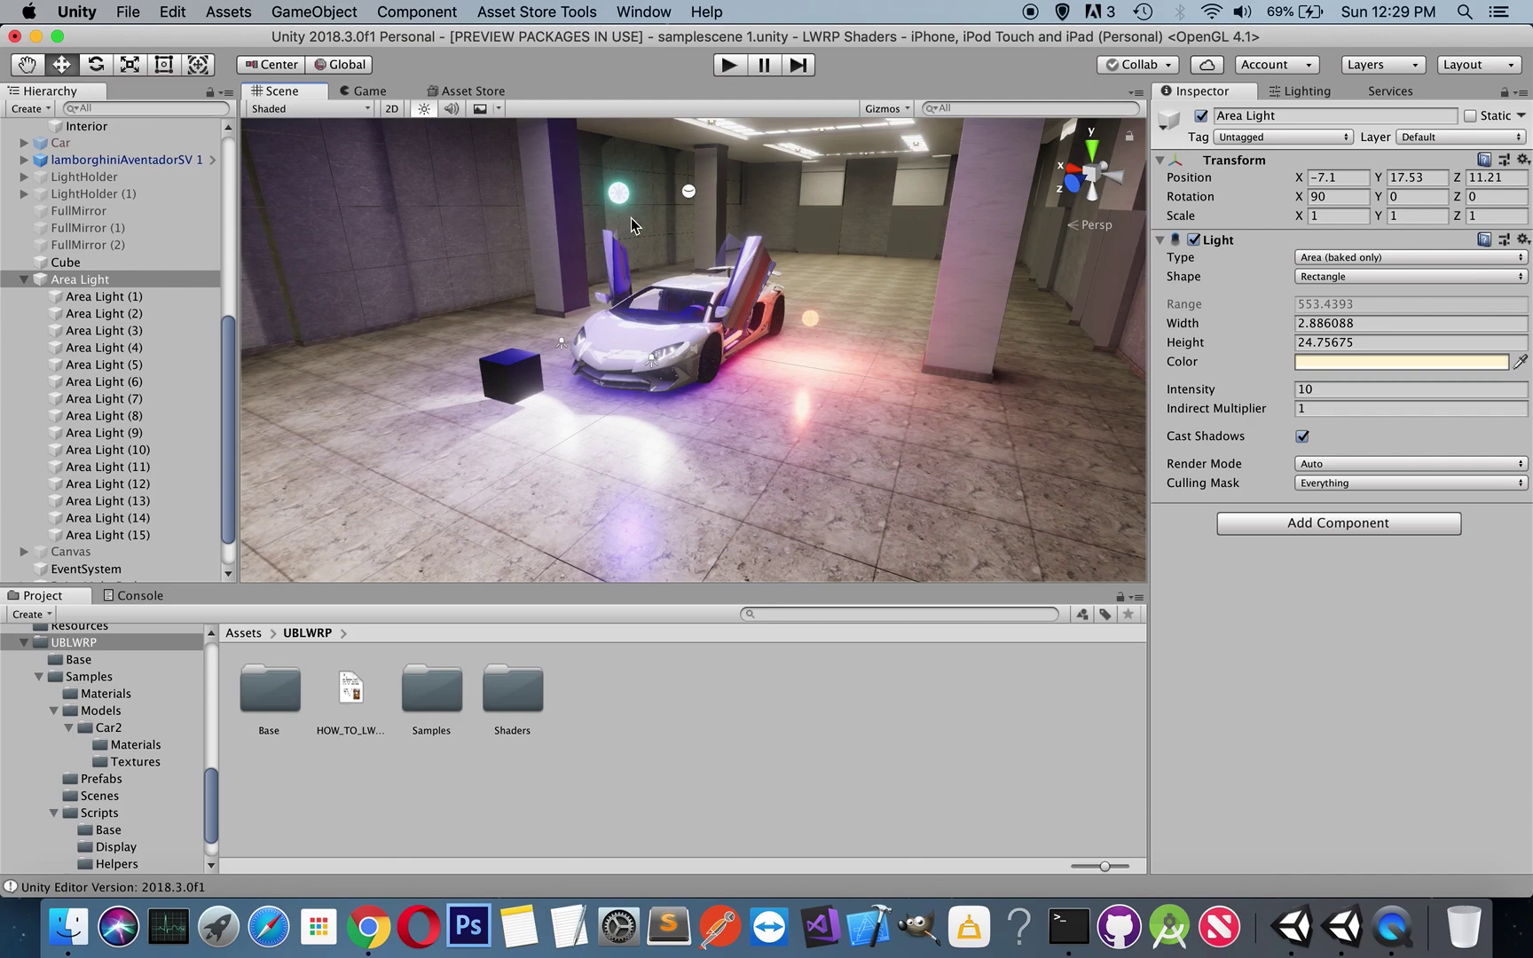
mouse_move(595, 269)
left_mouse_down("alt")
mouse_move(536, 317)
mouse_move(516, 262)
left_mouse_up("alt")
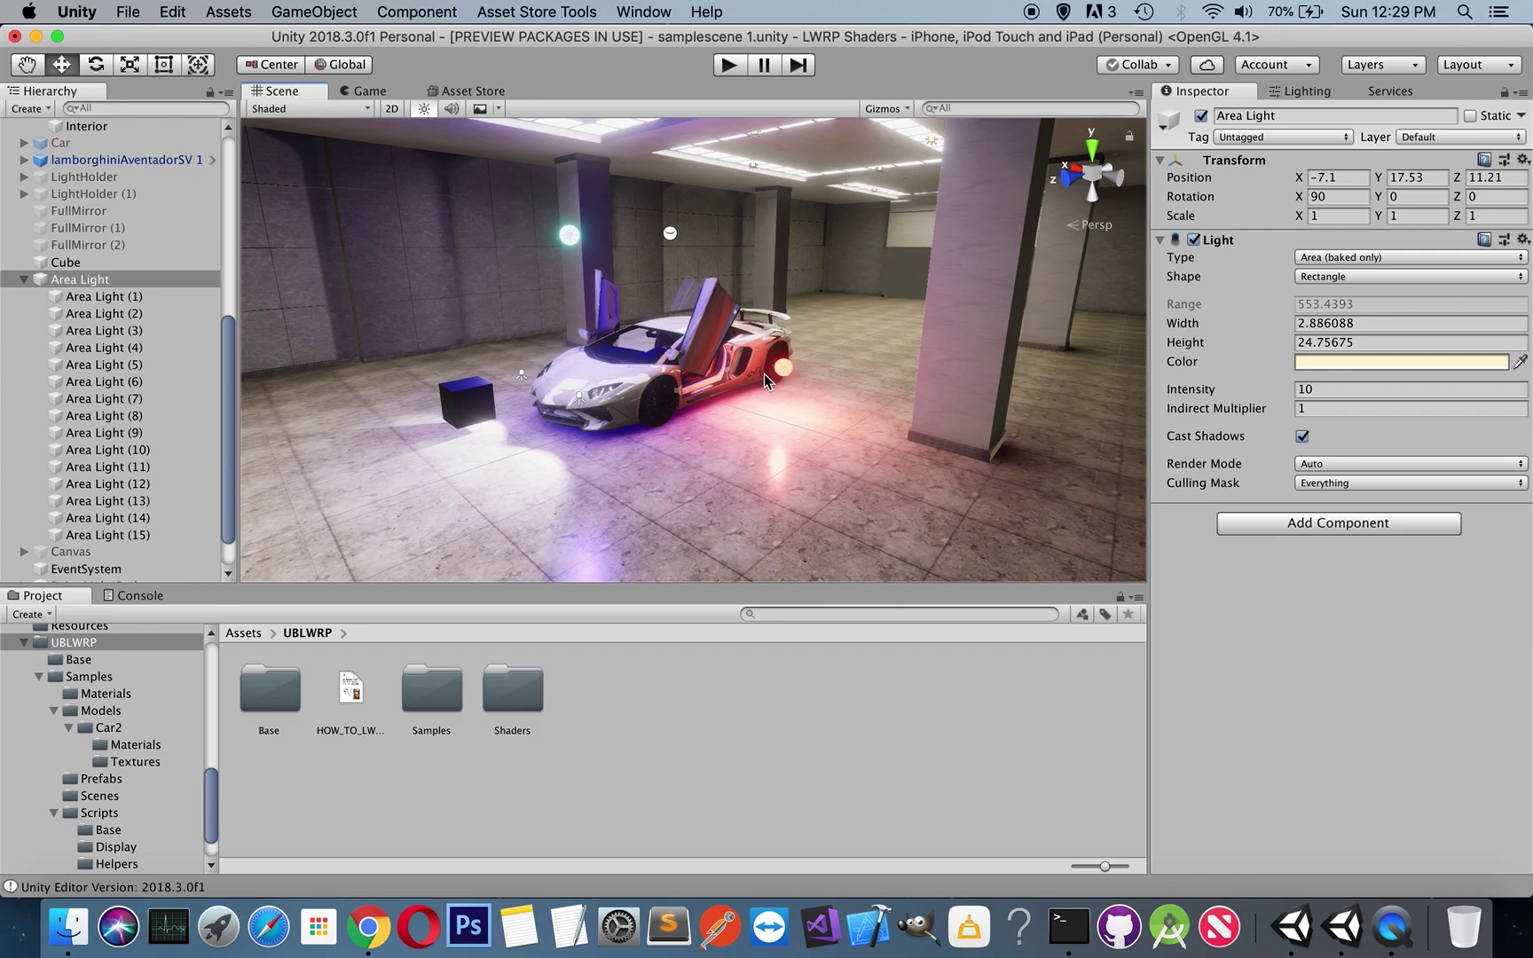
scroll(644, 470, "down", 5)
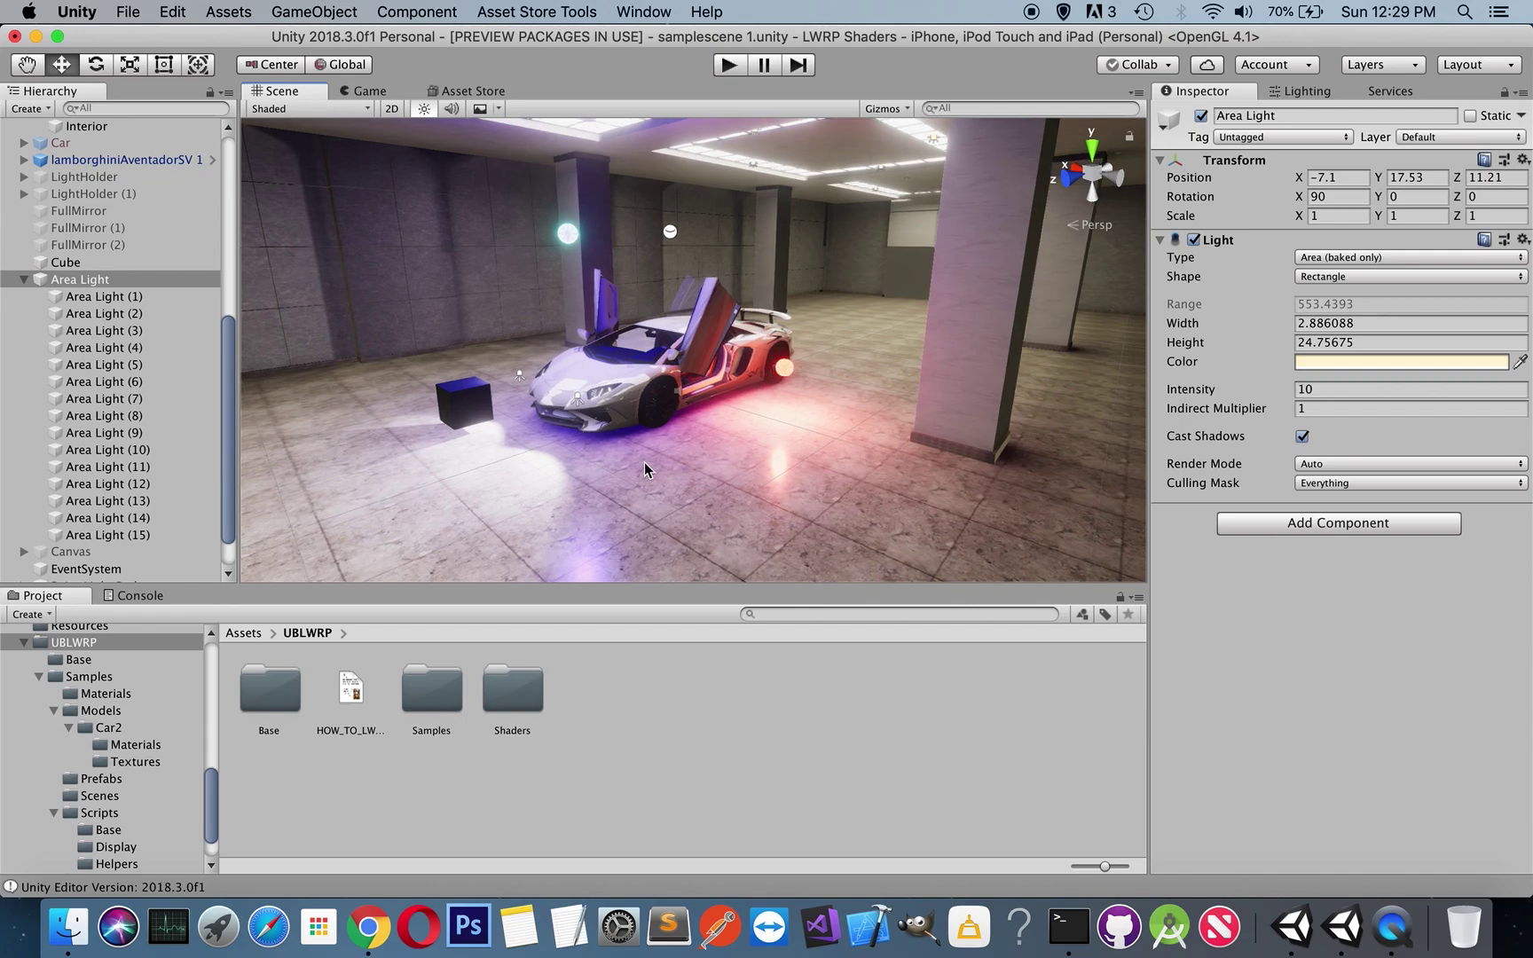
scroll(644, 462, "down", 3)
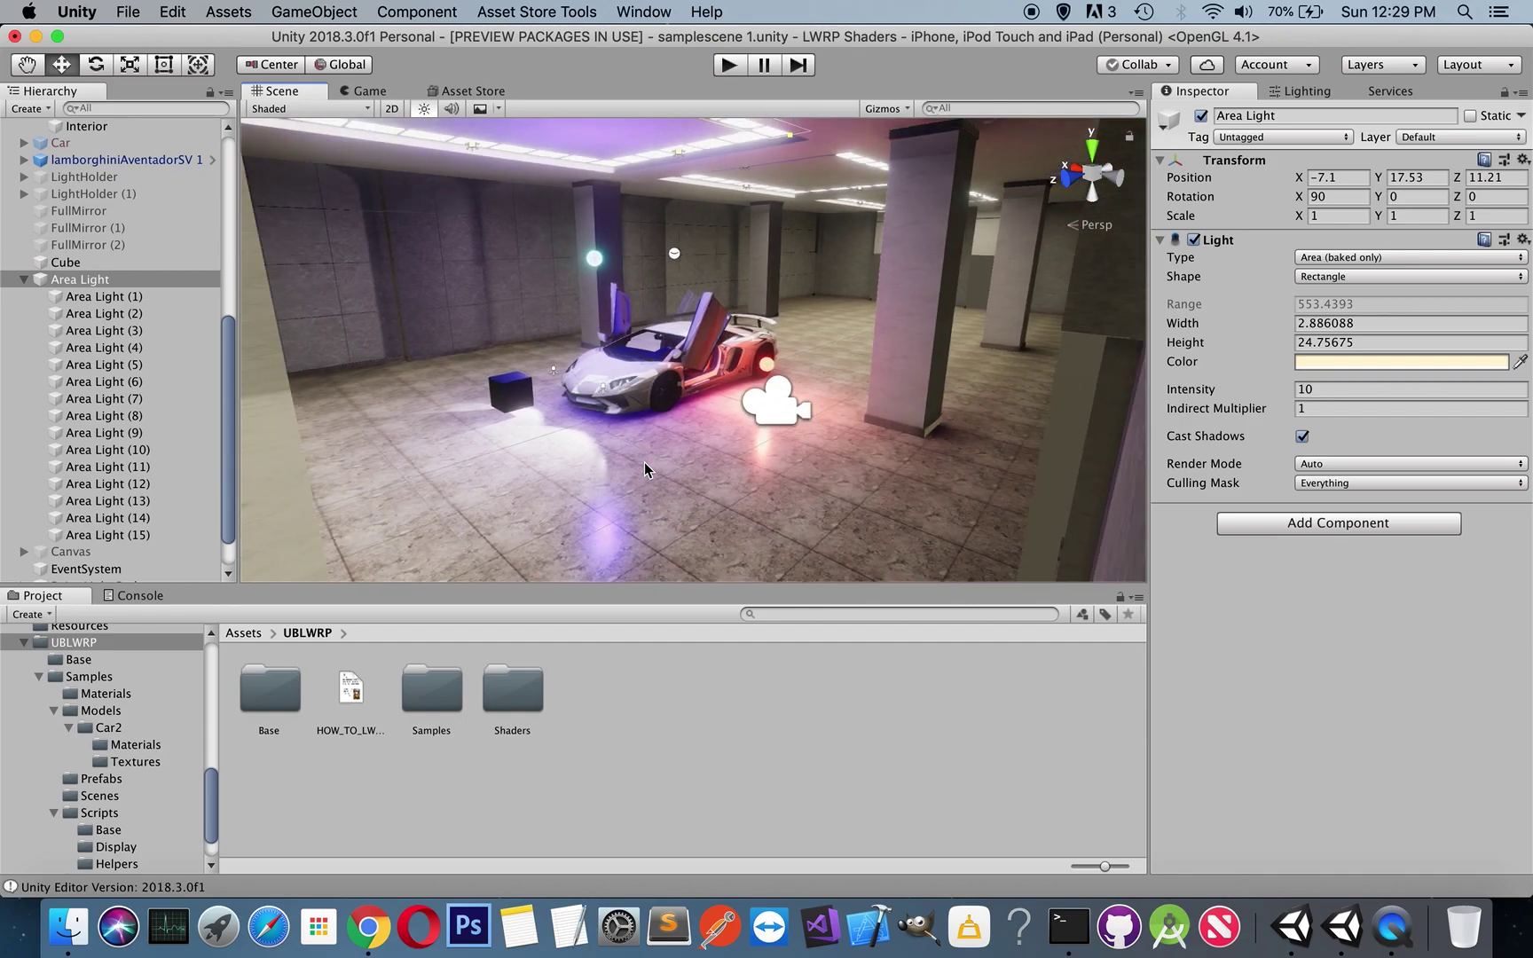
scroll(644, 463, "down", 3)
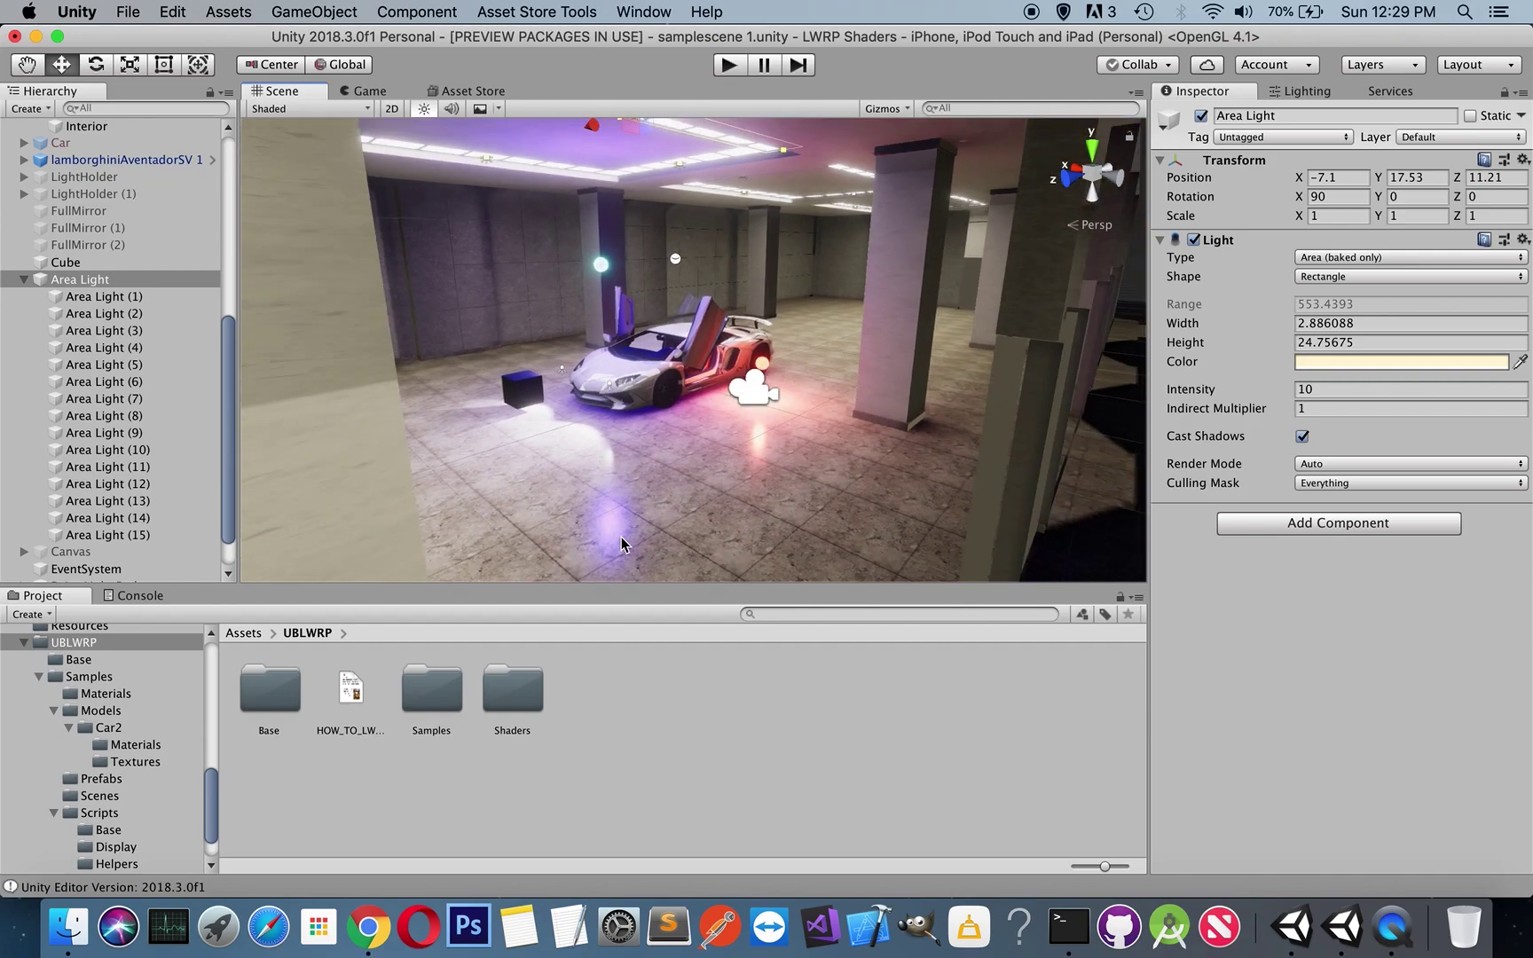
scroll(735, 408, "up", 2)
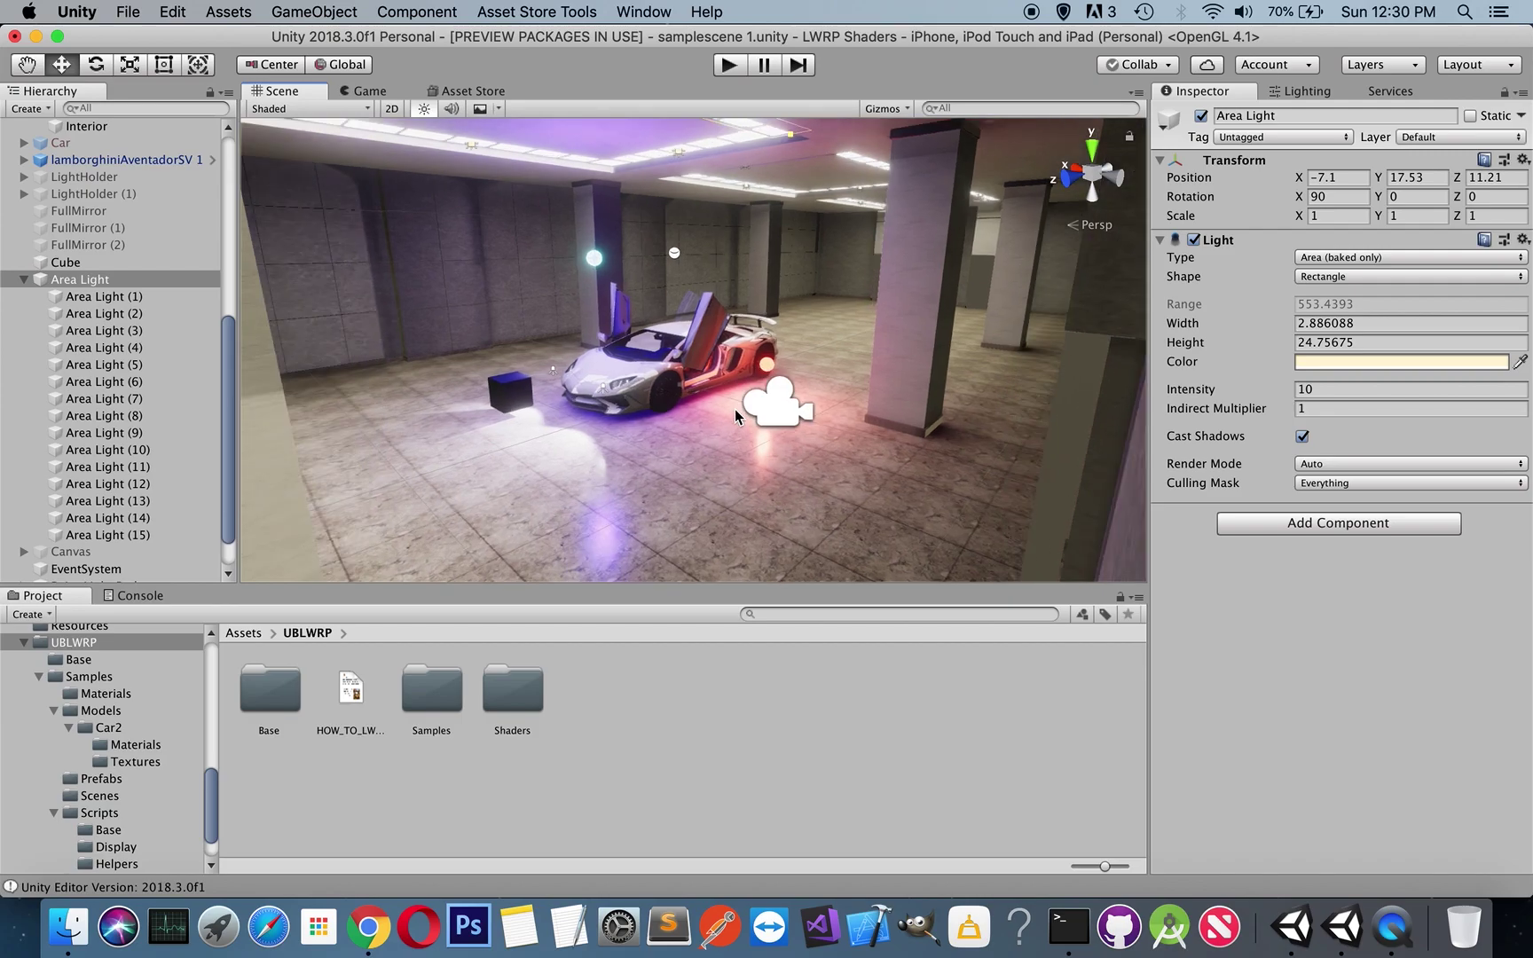
scroll(735, 408, "up", 2)
scroll(745, 413, "up", 2)
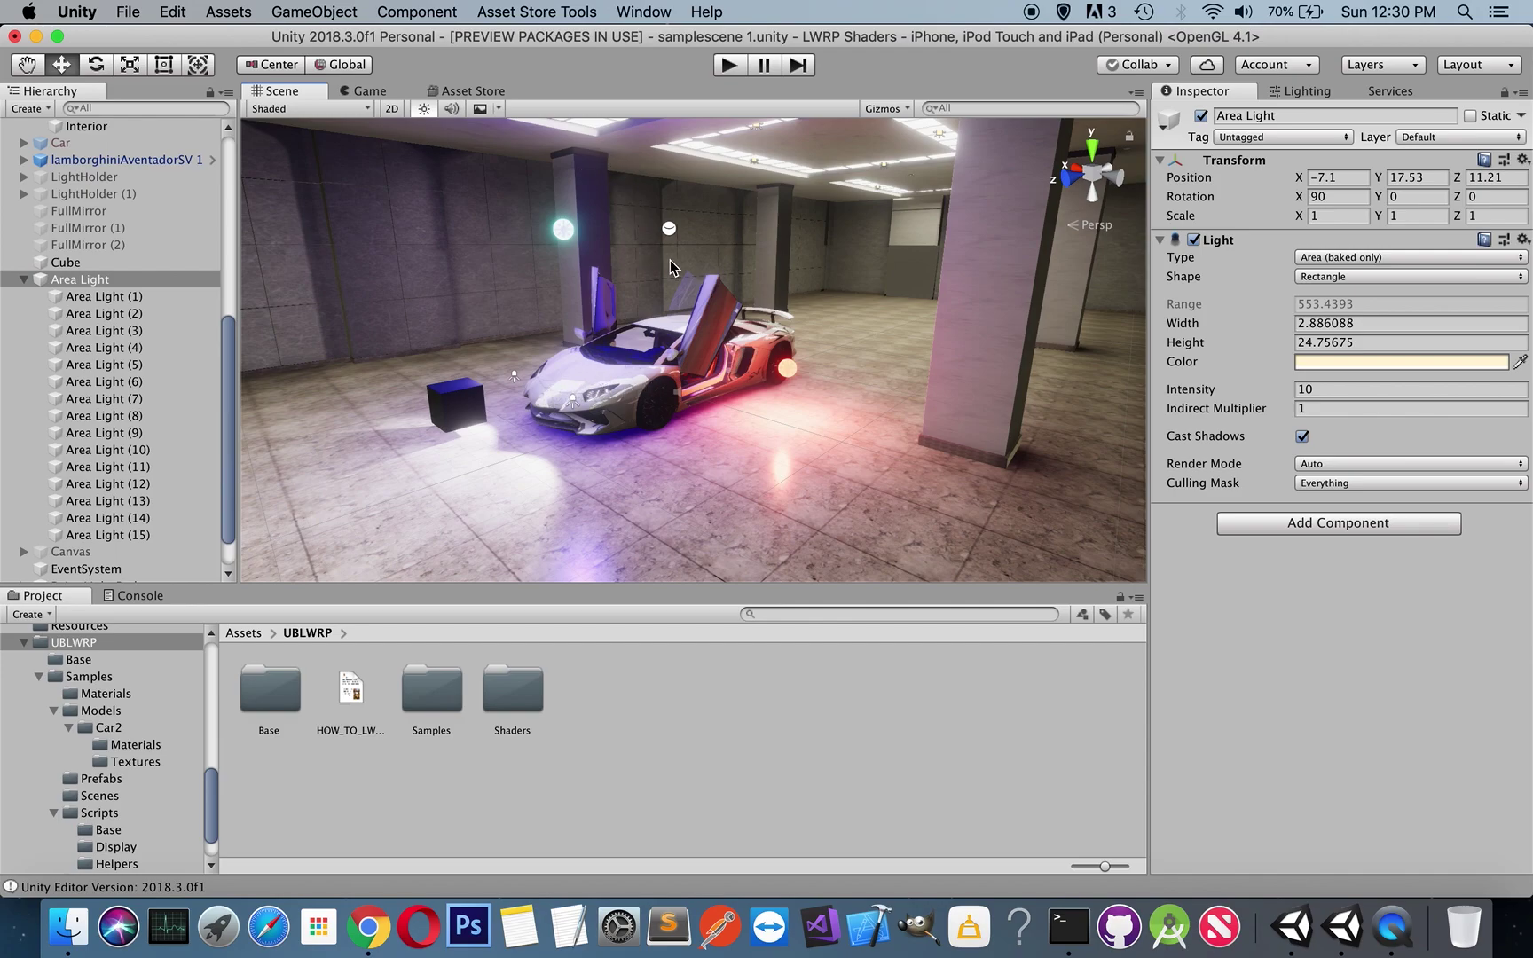
Step: Rotate the Reflection Probe's cubemap preview, then inspect the Post-process Volume's Bloom and colour grading
scroll(126, 227, "up", 3)
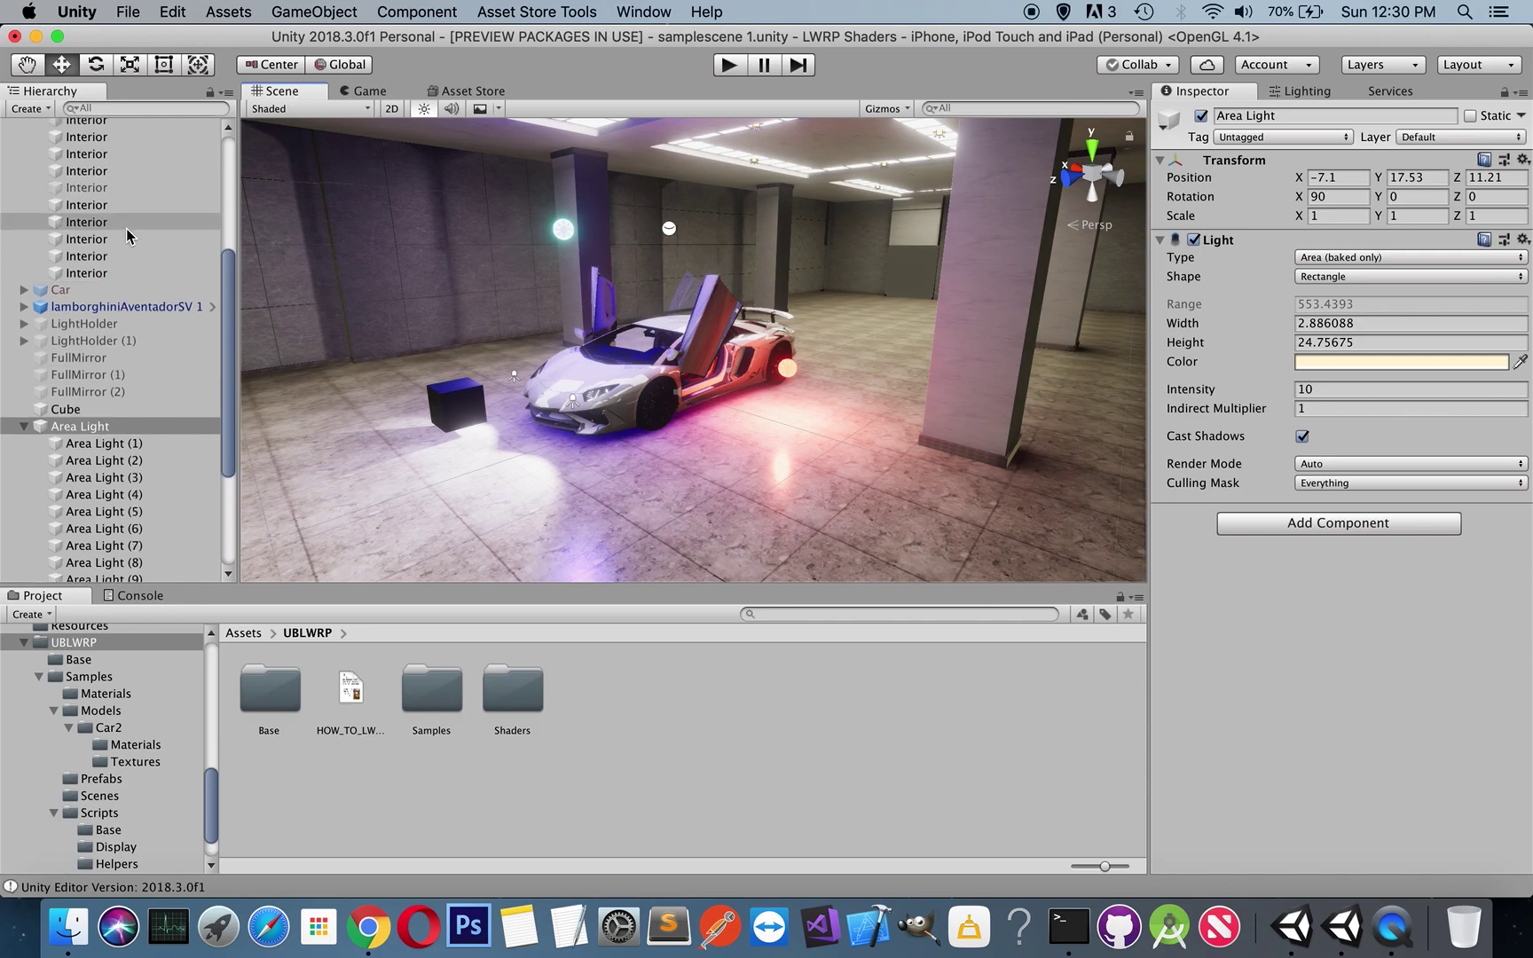
scroll(126, 227, "up", 5)
scroll(126, 227, "up", 1)
left_click(97, 186)
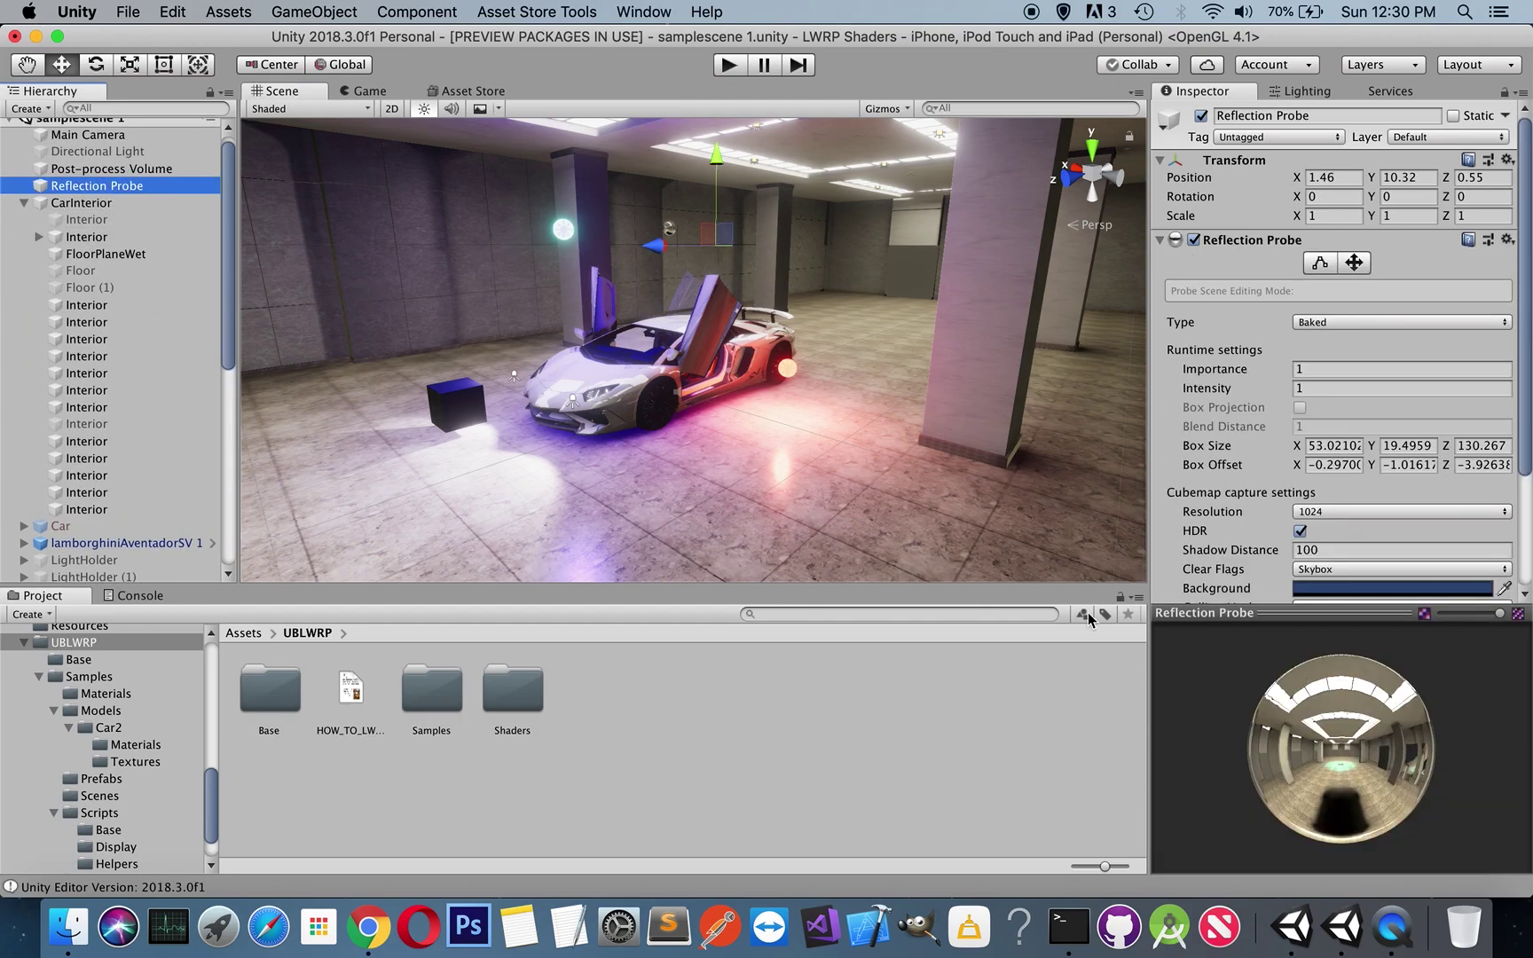
left_click(1304, 735)
mouse_move(1304, 734)
left_mouse_down()
mouse_move(1260, 729)
mouse_move(1337, 696)
left_mouse_up()
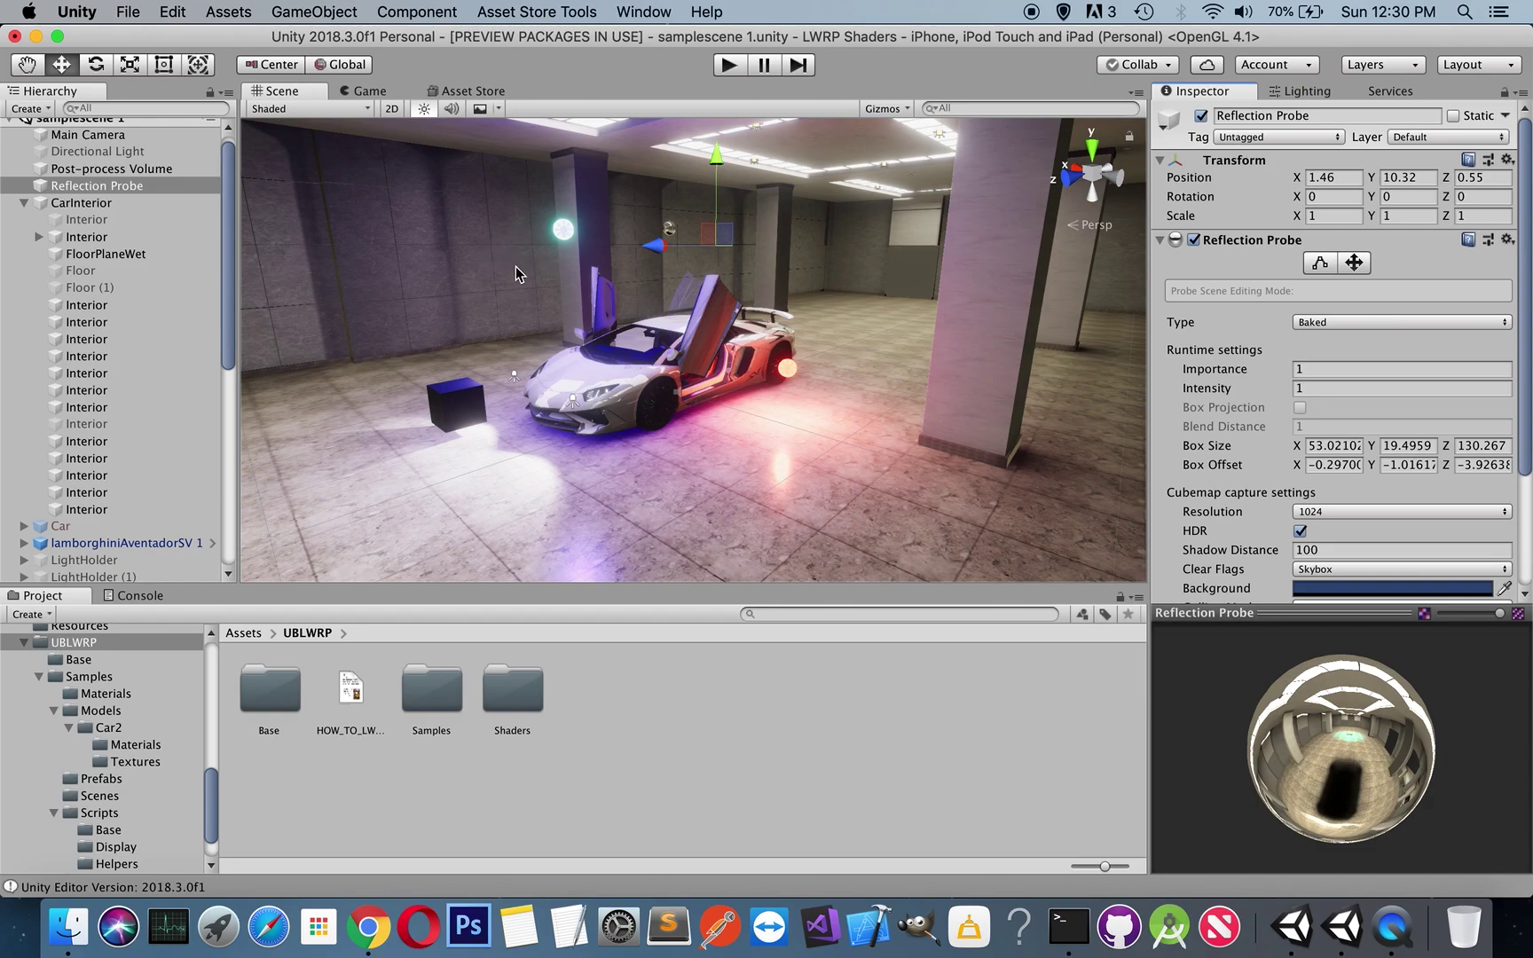
scroll(88, 232, "up", 1)
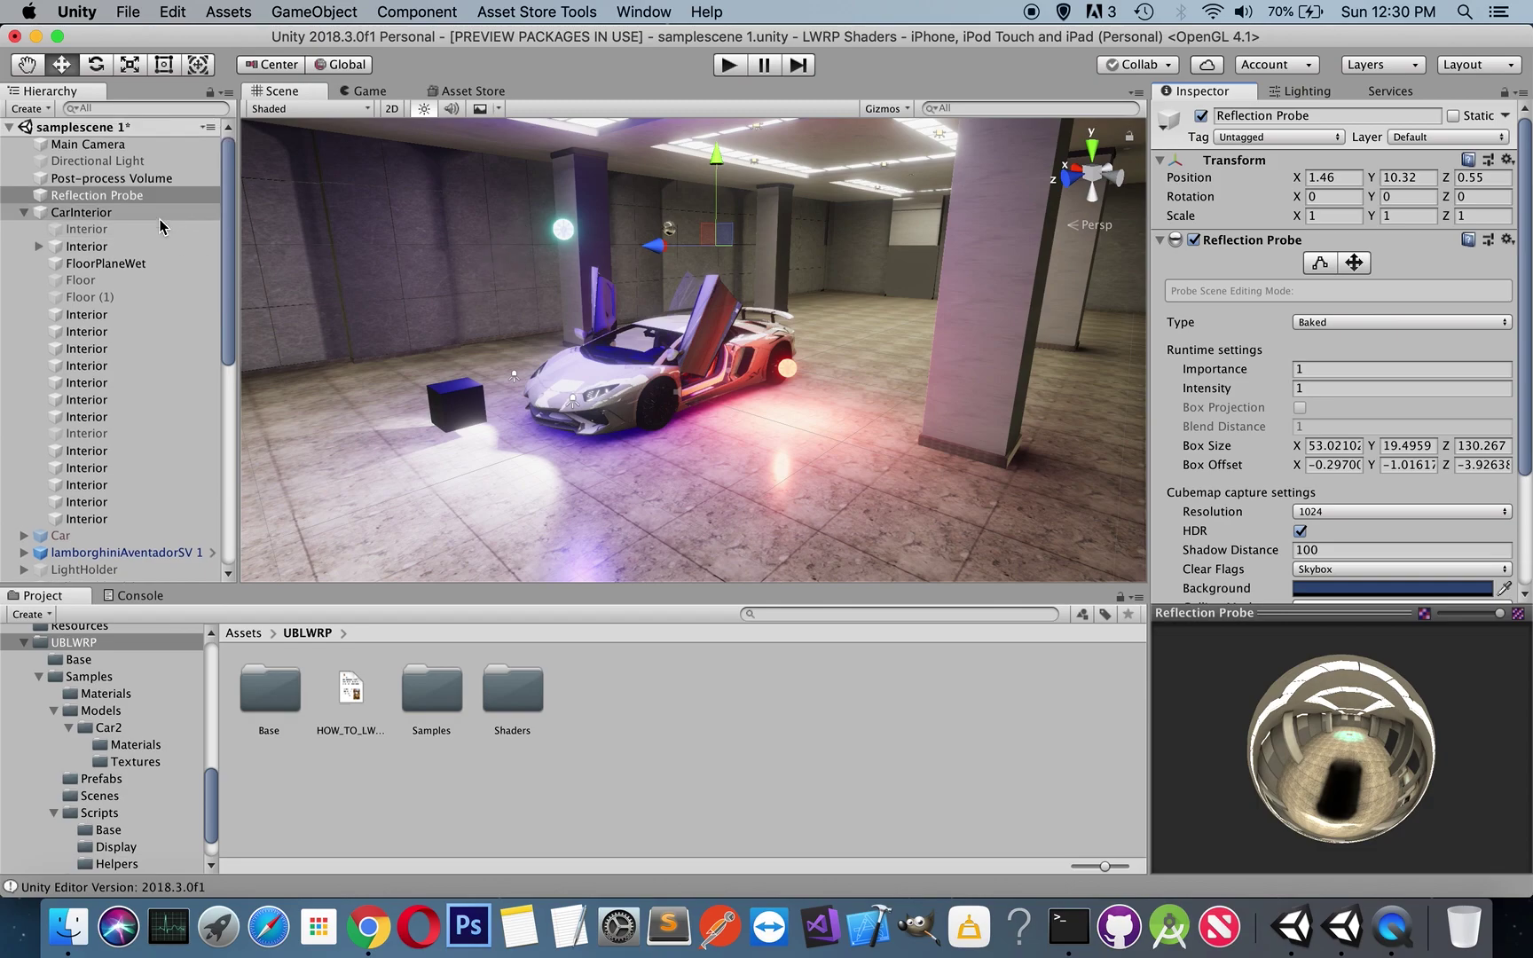
left_click(92, 180)
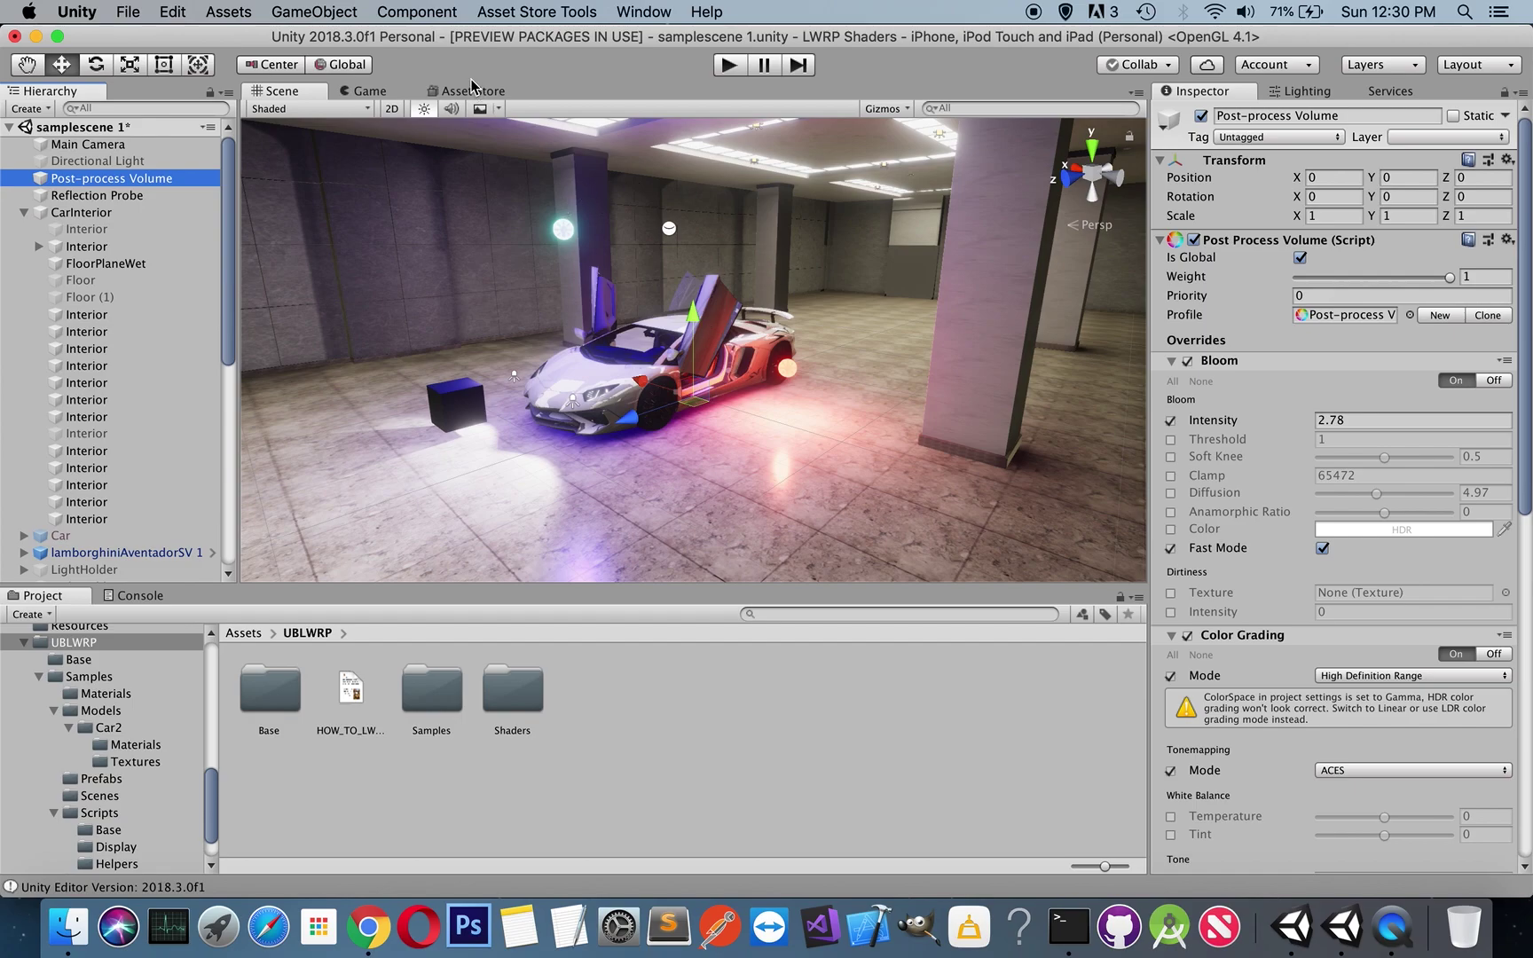
Step: Preview the Game view, then return to the Scene view and select FloorPlaneWet
left_click(368, 96)
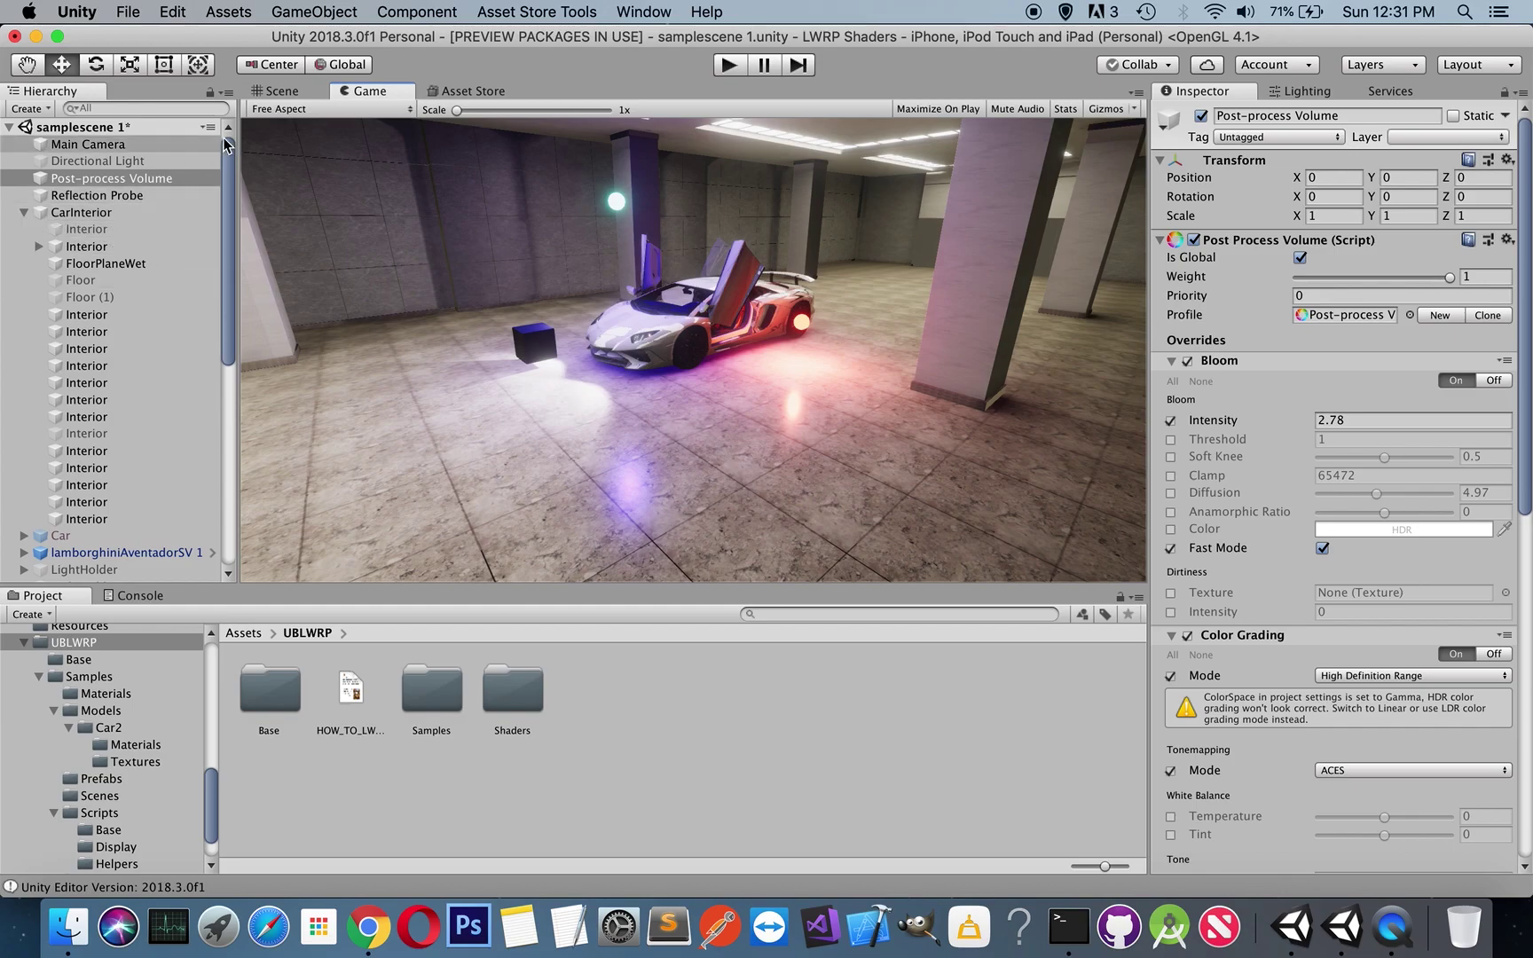
left_click(277, 91)
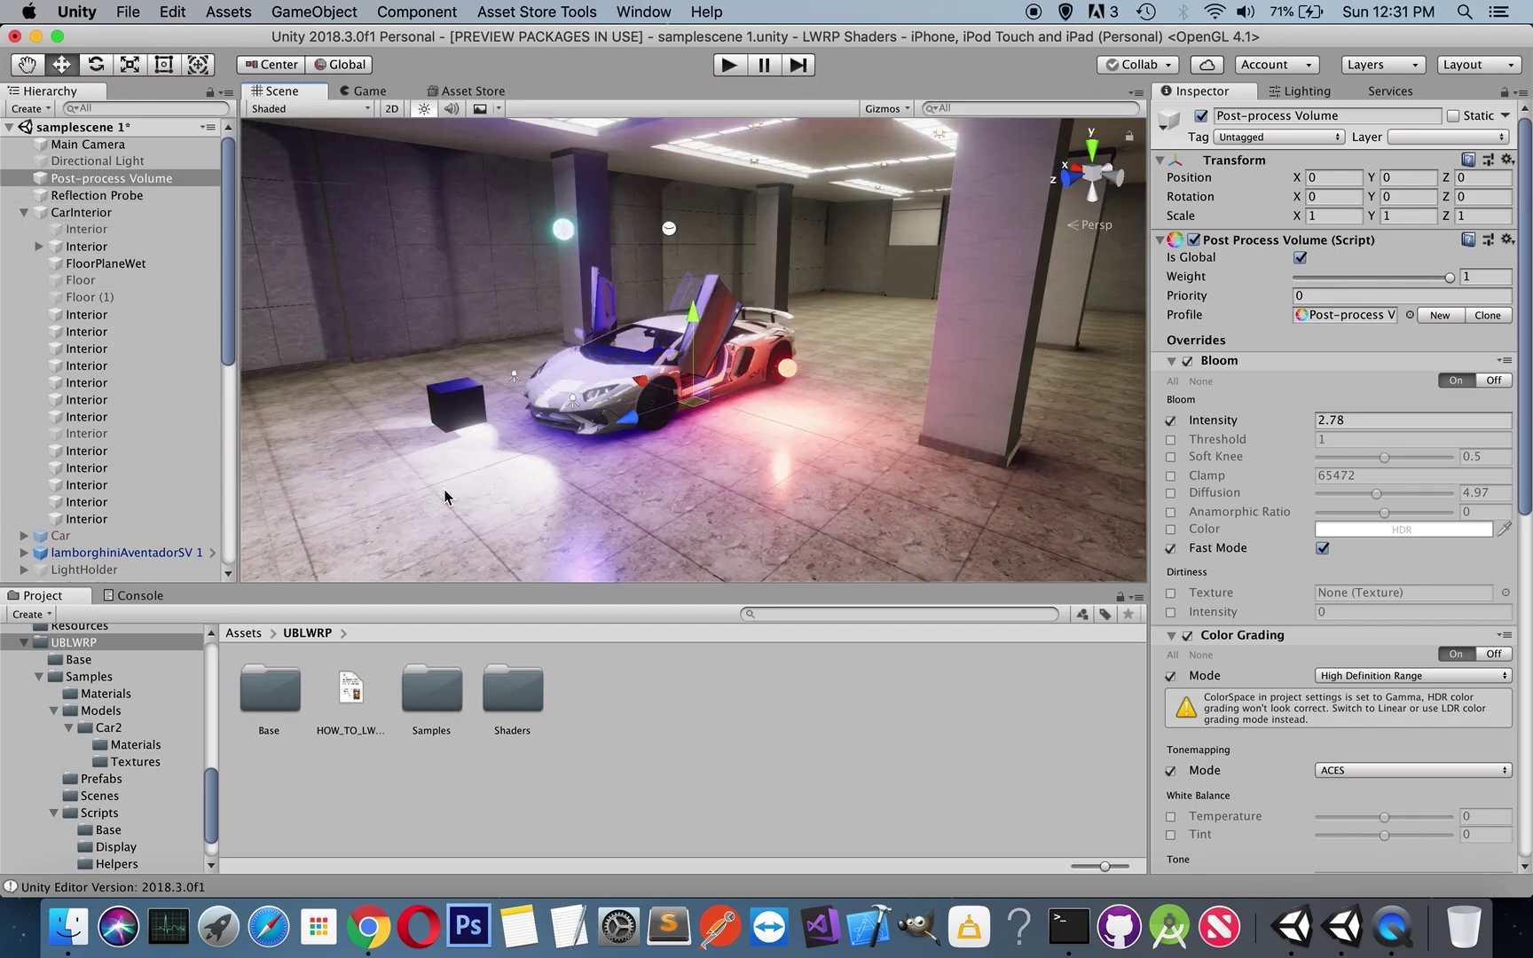
left_click(613, 495)
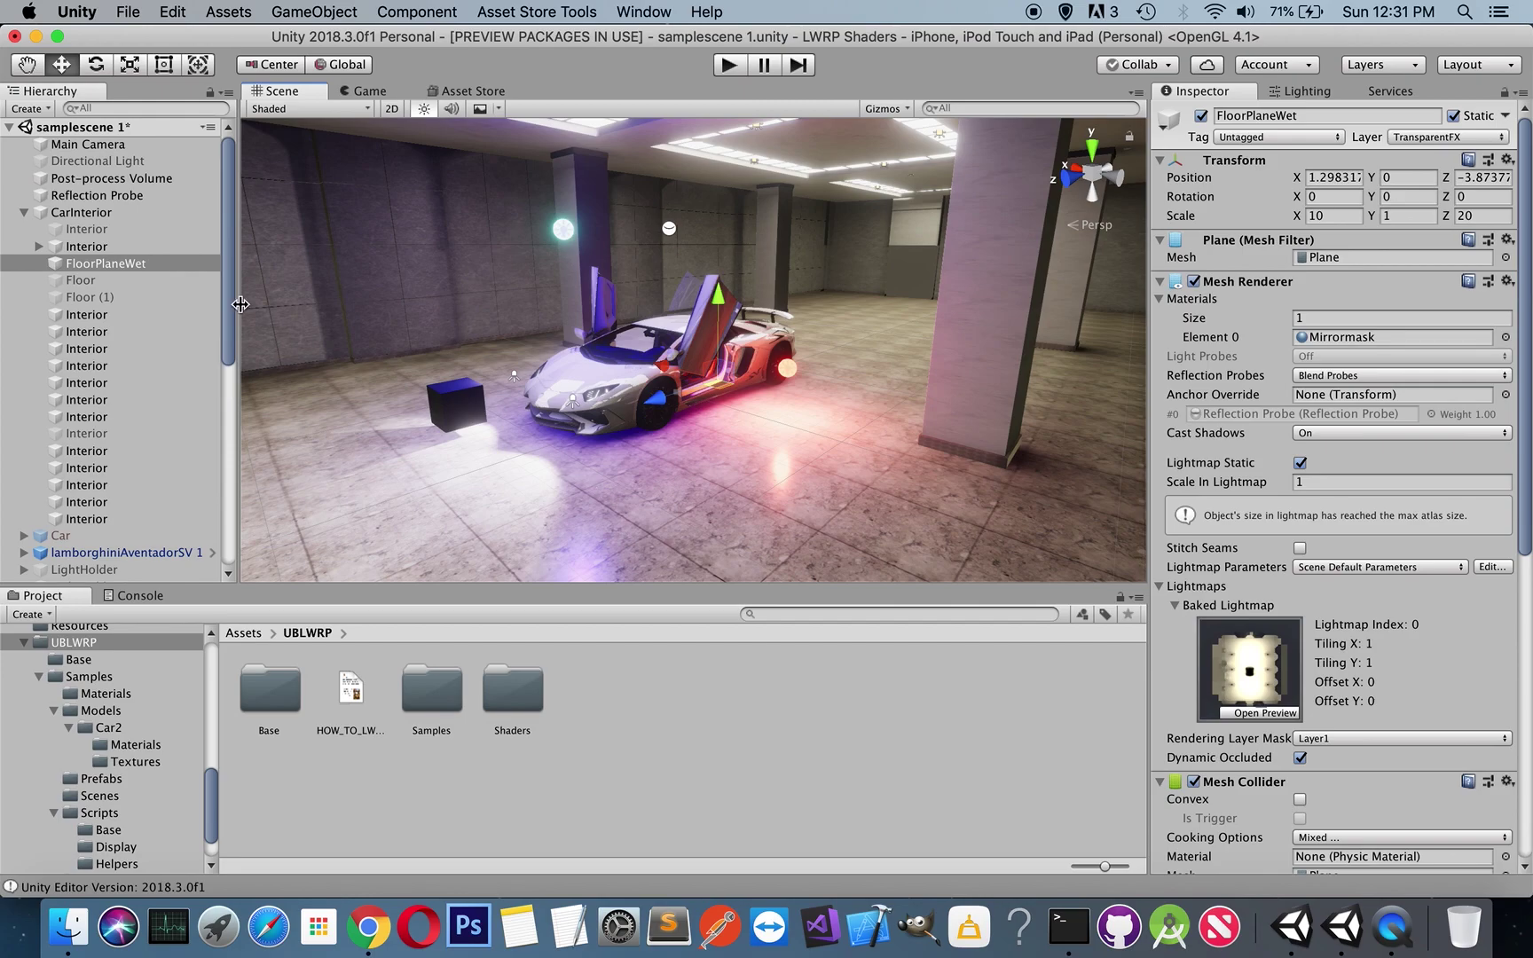
Step: Try raising the FloorPlaneWet plane and revert it, then set Mirrormask Smoothness to 0.76
mouse_move(718, 304)
left_mouse_down()
mouse_move(709, 232)
mouse_move(711, 246)
left_mouse_up()
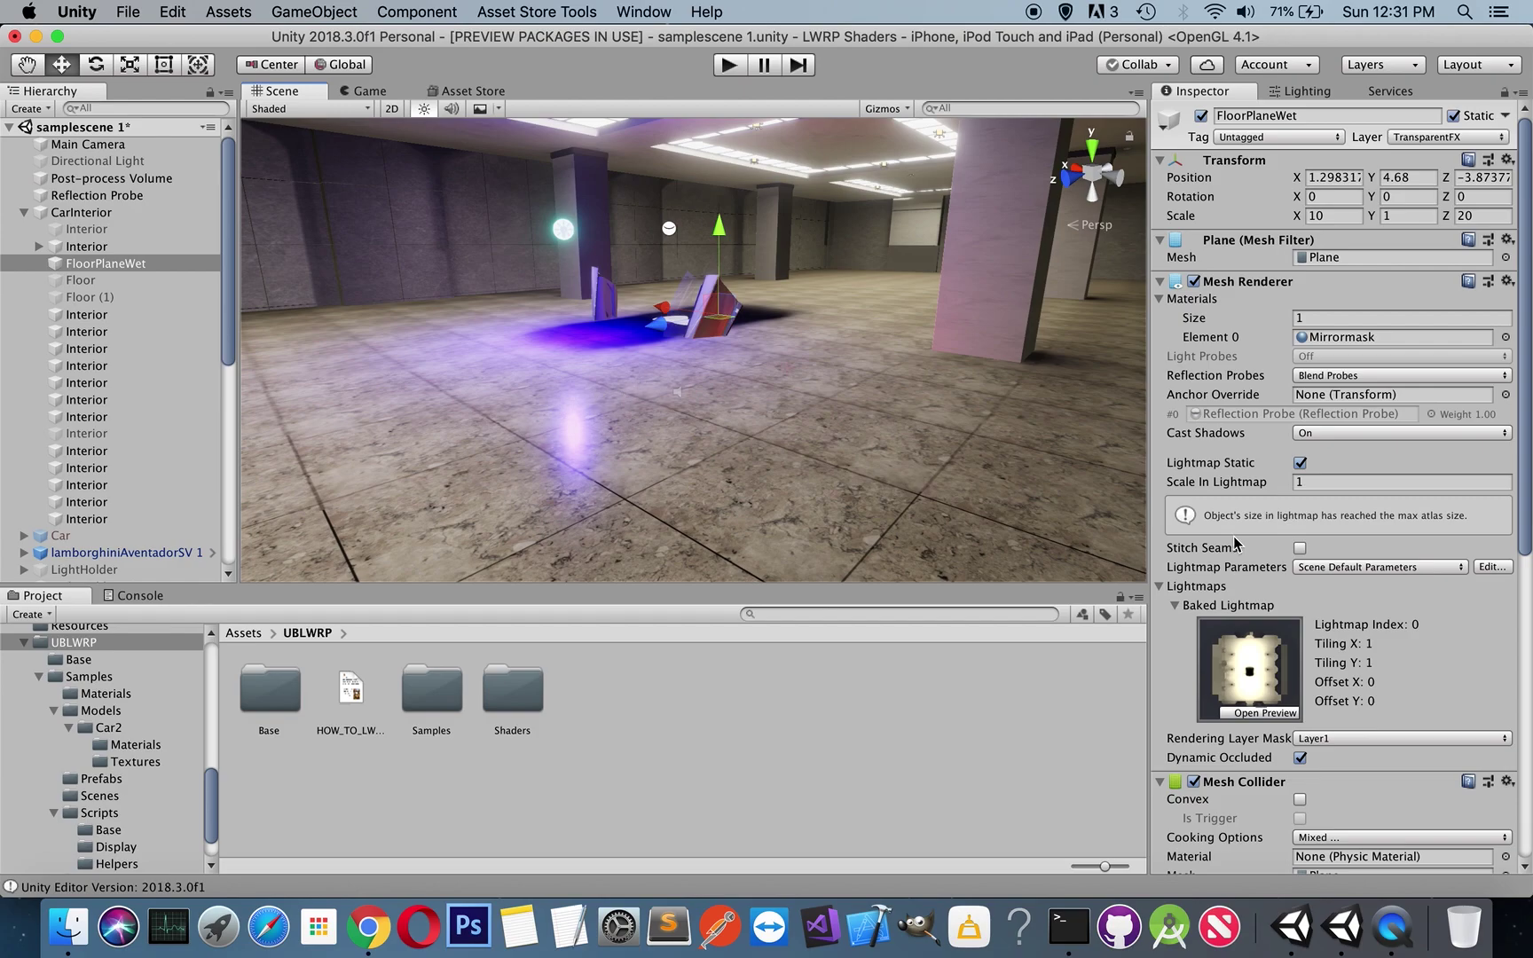
scroll(1278, 587, "down", 5)
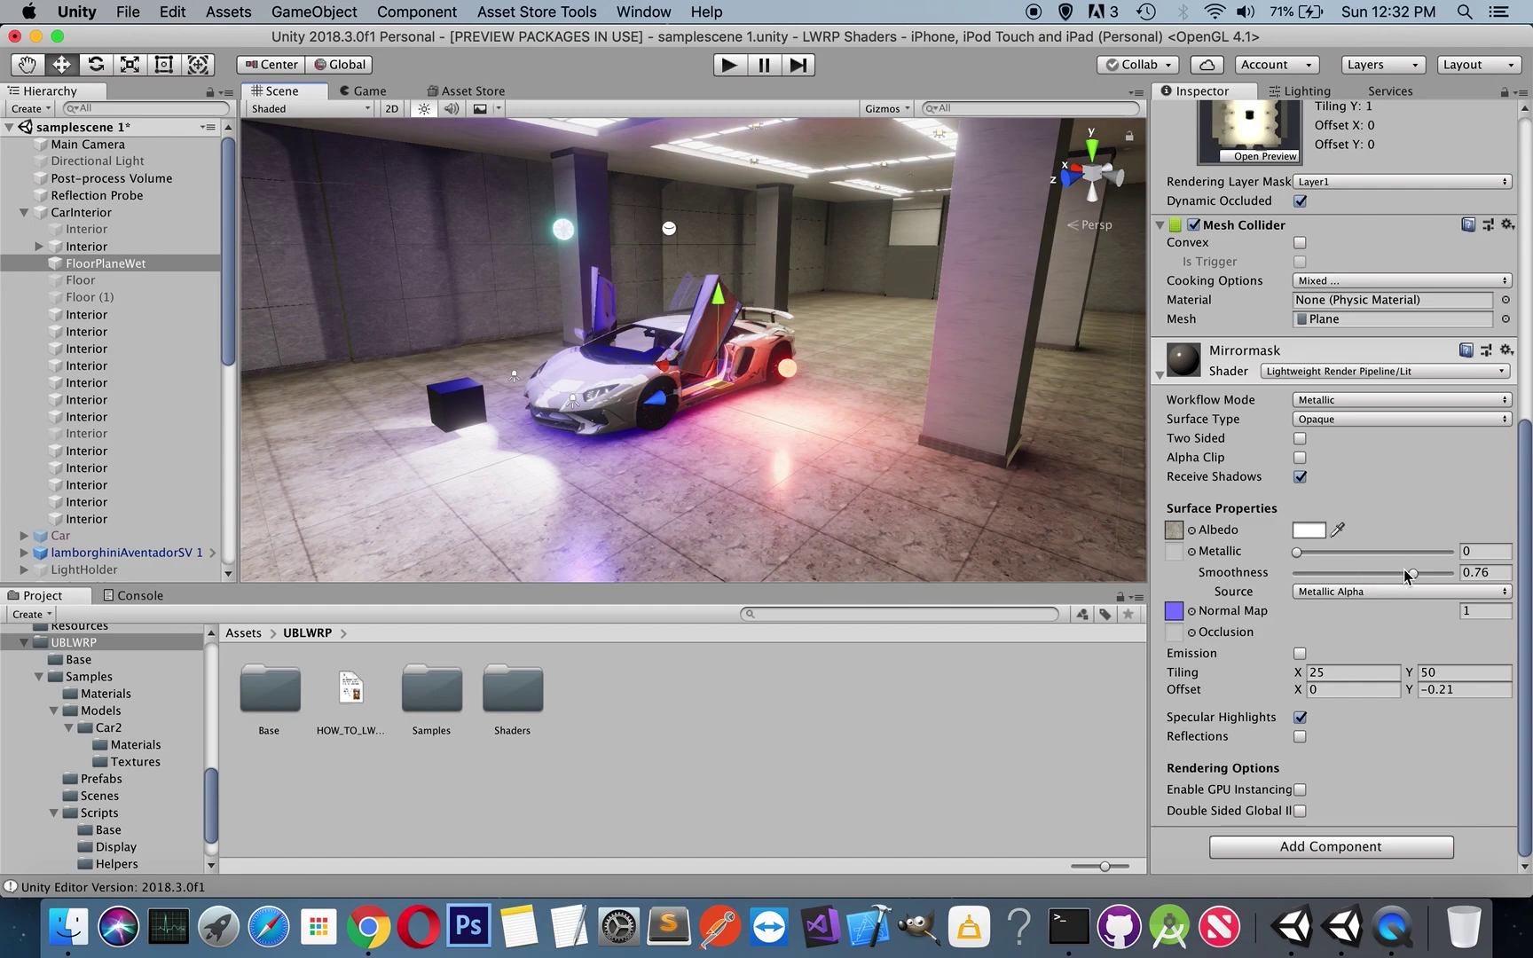
mouse_move(1413, 575)
left_mouse_down()
mouse_move(1332, 570)
mouse_move(1414, 574)
left_mouse_up()
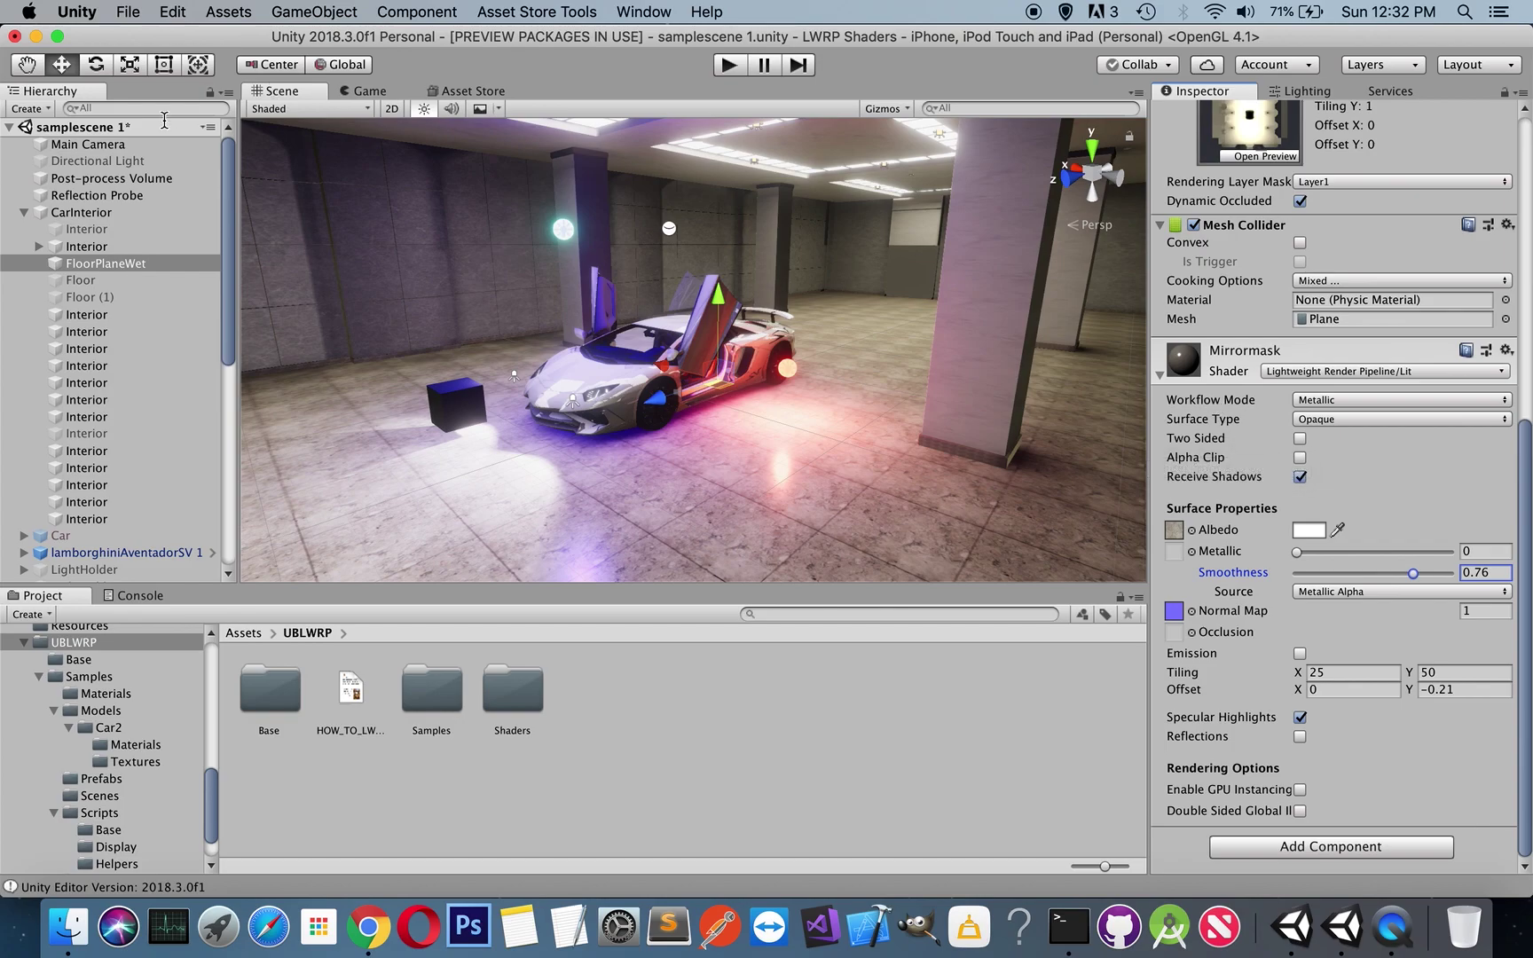
Step: Expand Main Camera's Camera Shade script down to its UBLWRP/BlursLod final-texture shader setting
left_click(91, 149)
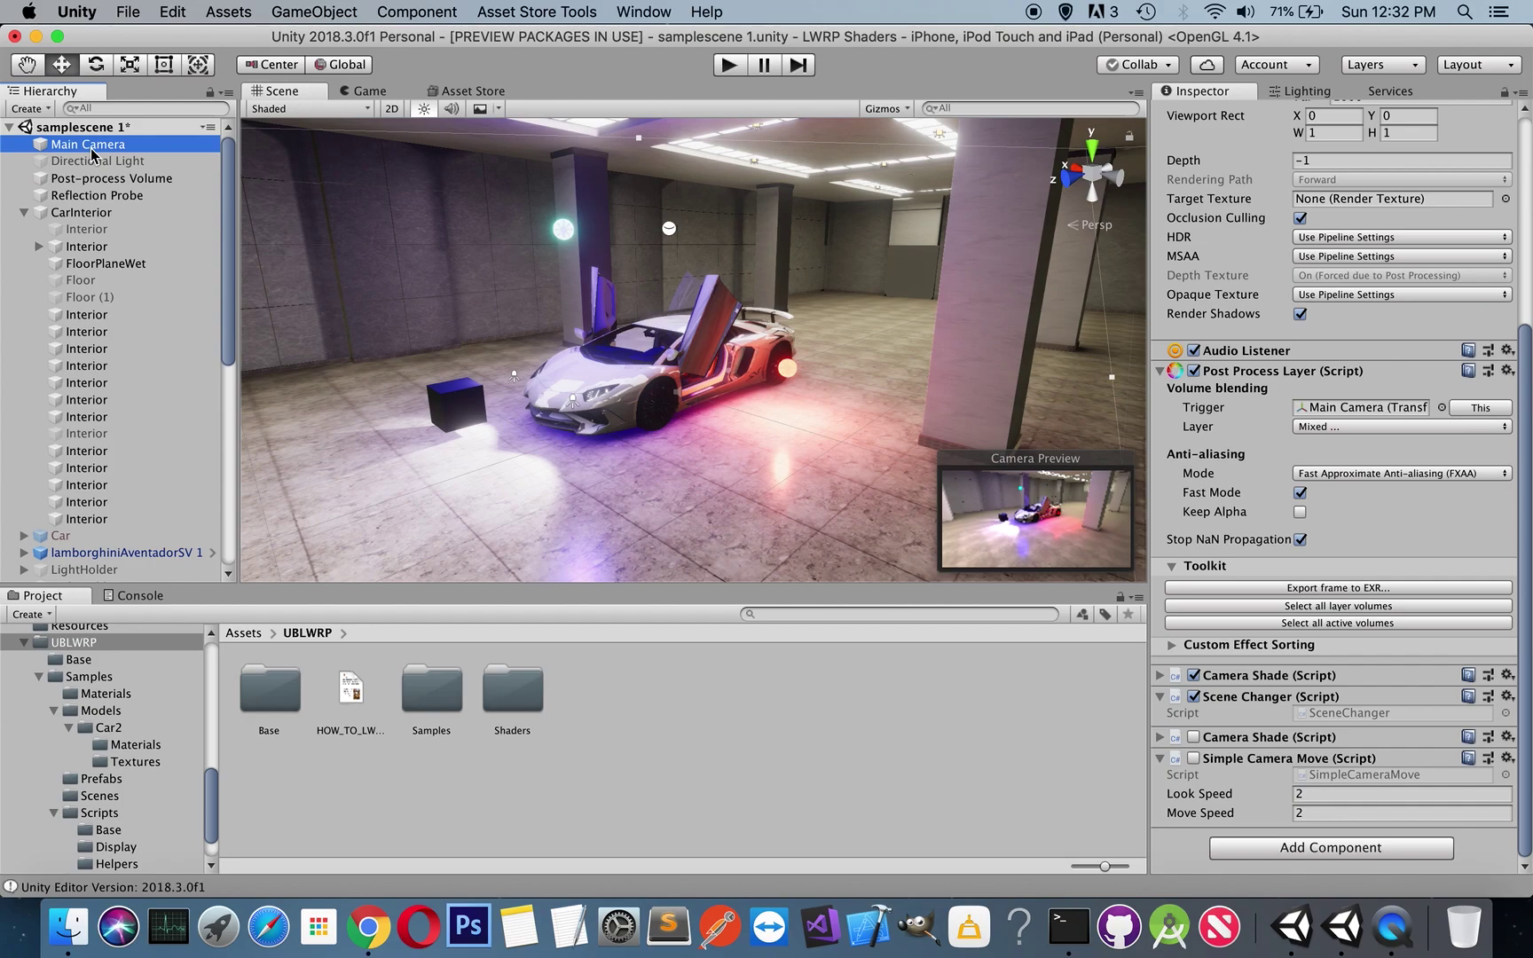
left_click(1283, 679)
scroll(1276, 682, "down", 2)
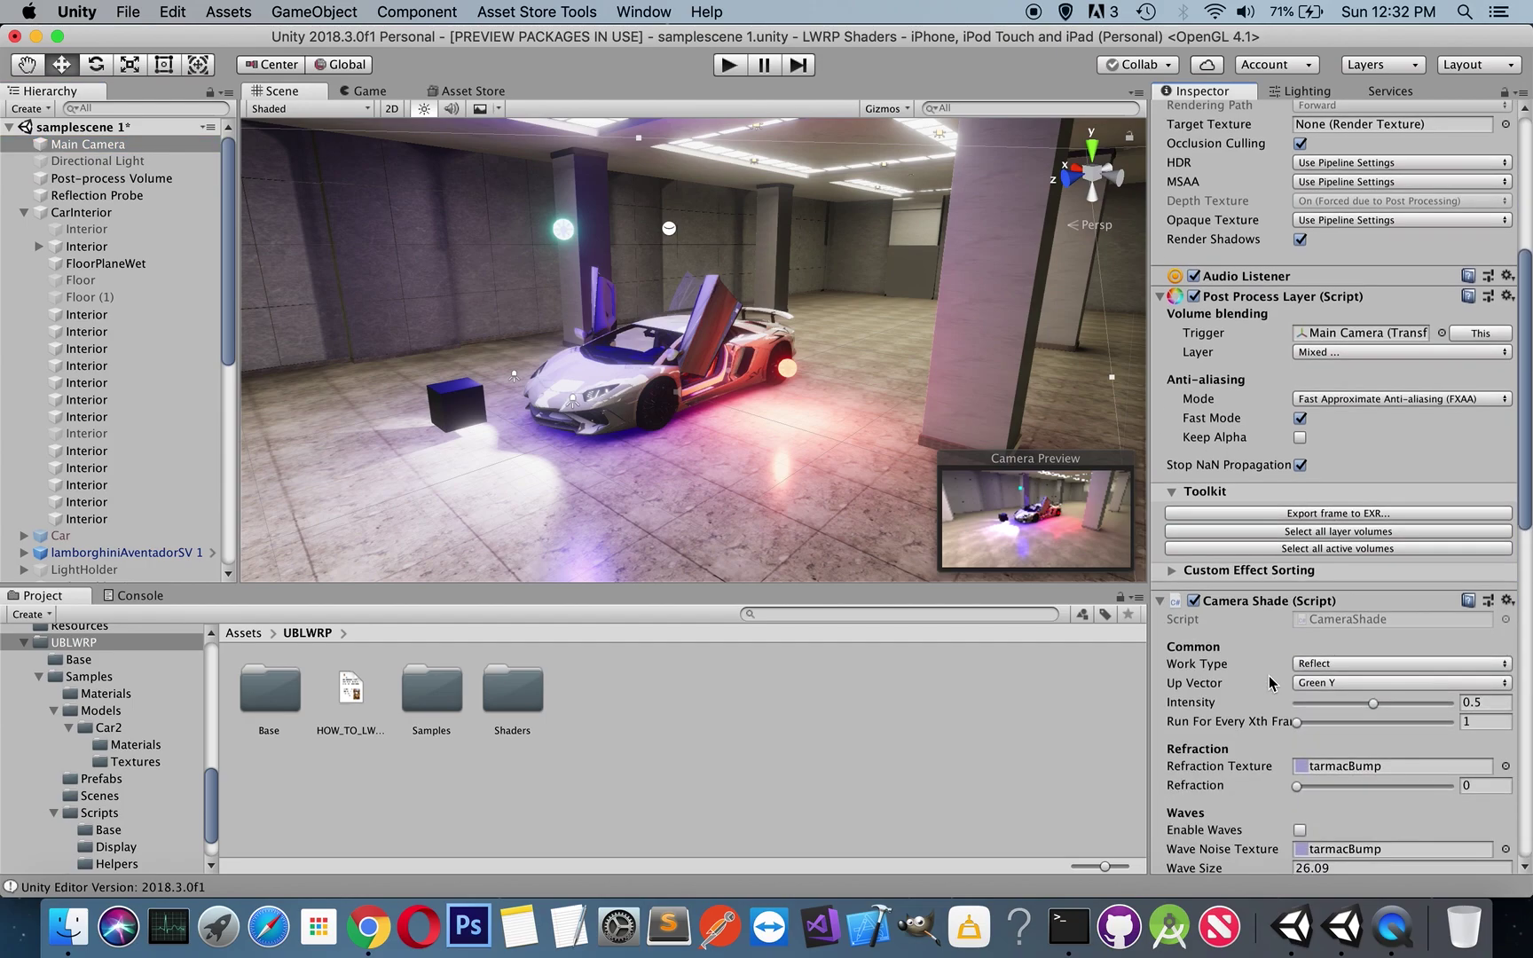
scroll(1271, 683, "down", 4)
scroll(1271, 682, "down", 2)
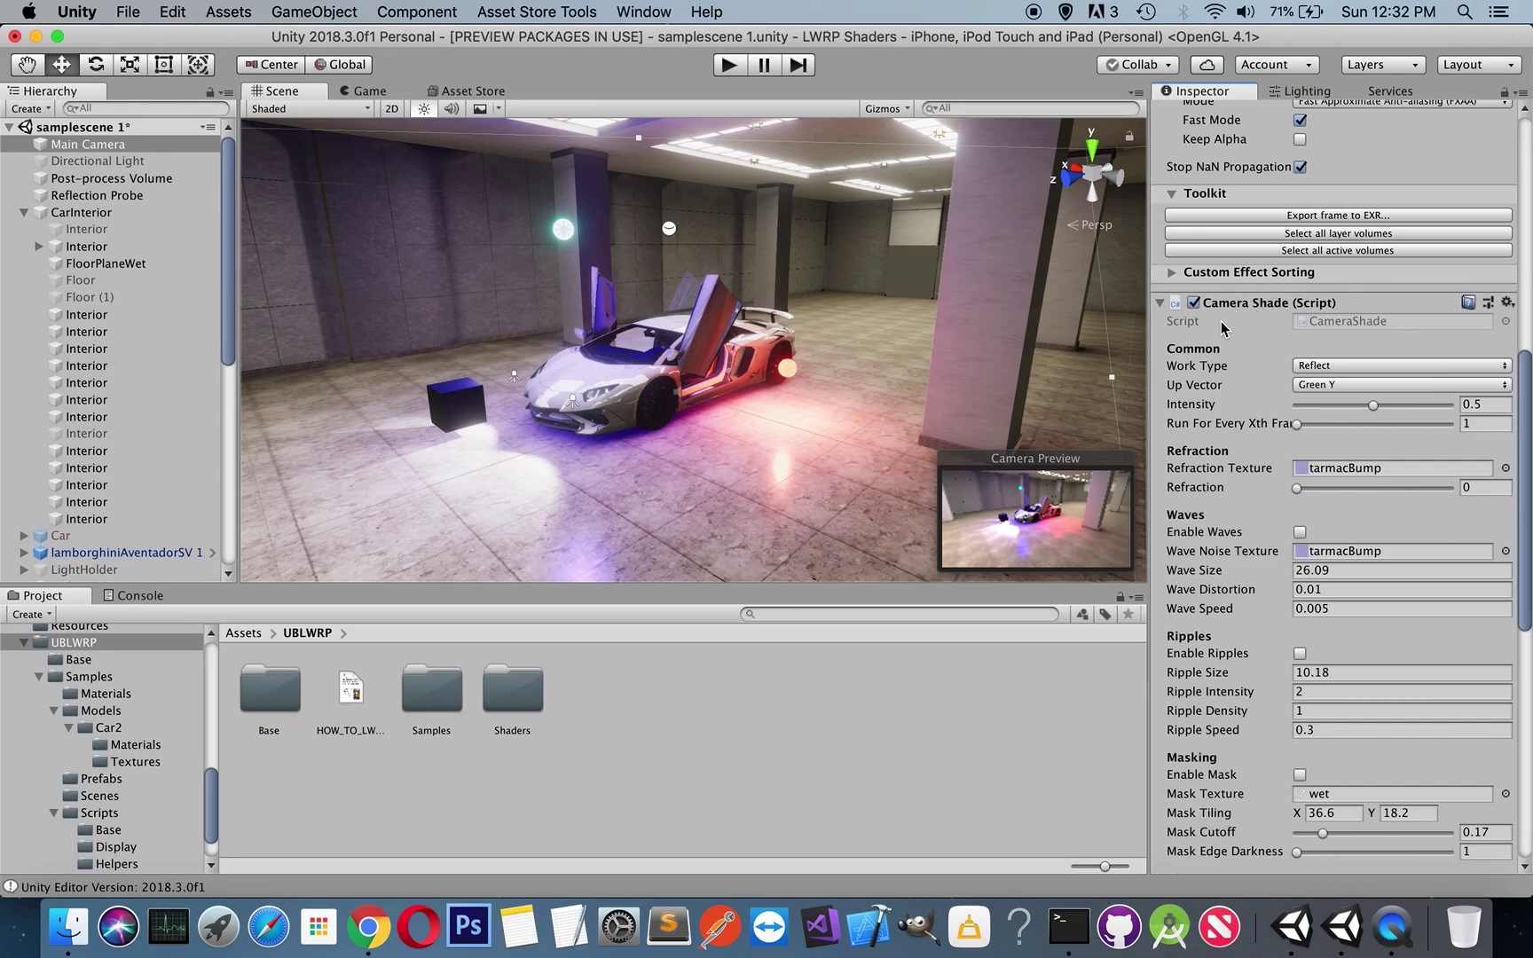
scroll(1268, 326, "down", 1)
scroll(1268, 325, "down", 1)
scroll(1269, 324, "down", 1)
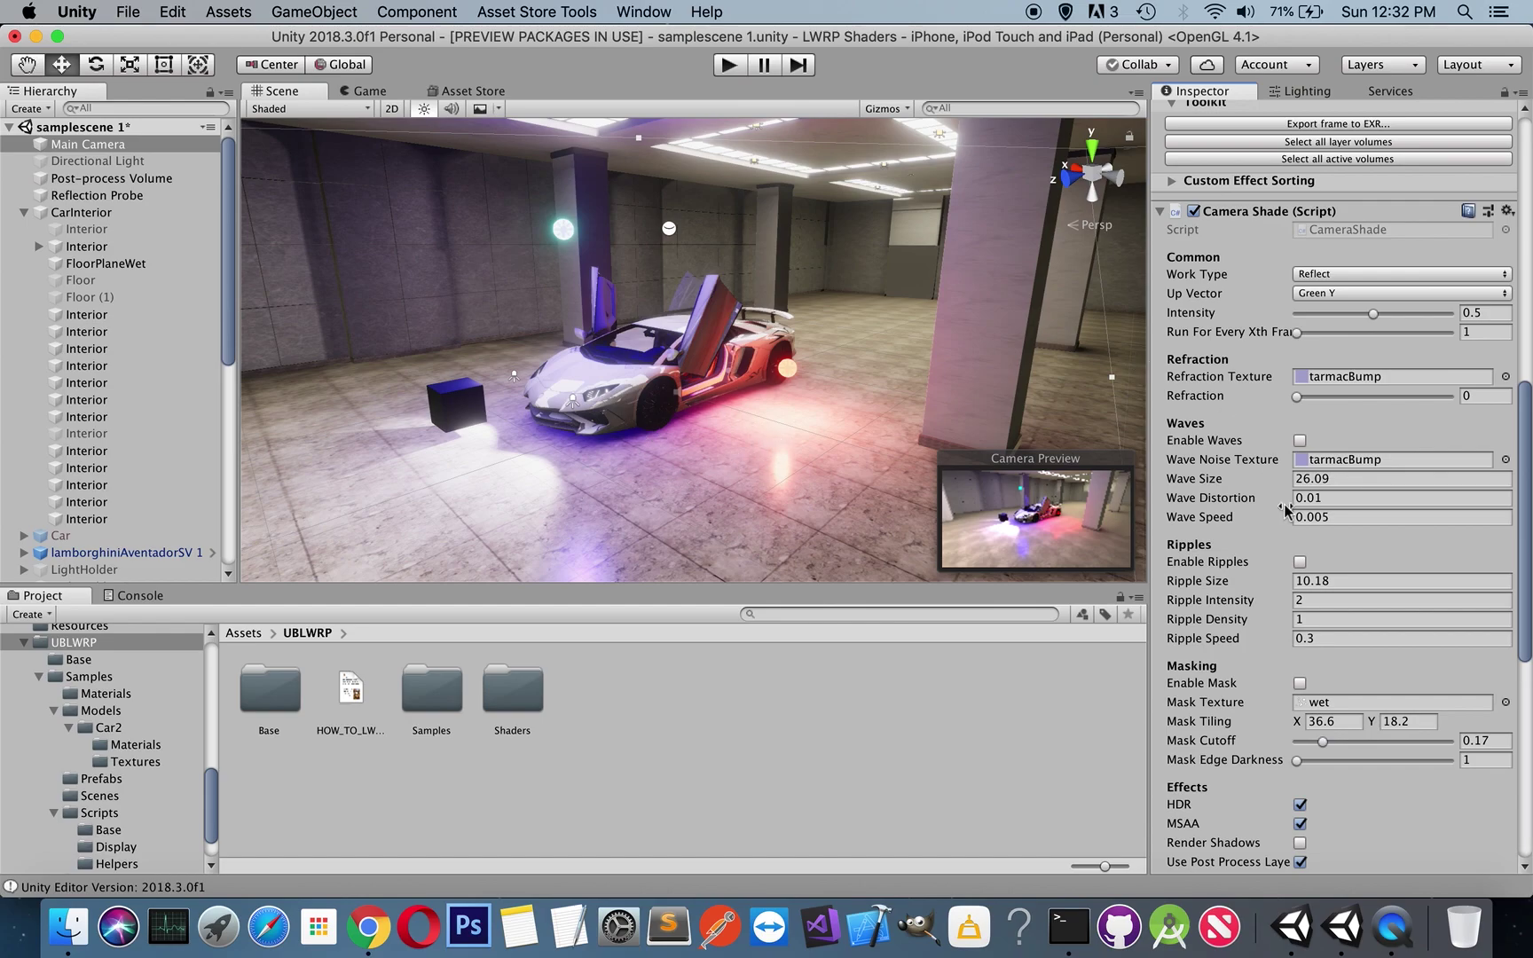
scroll(1287, 512, "down", 10)
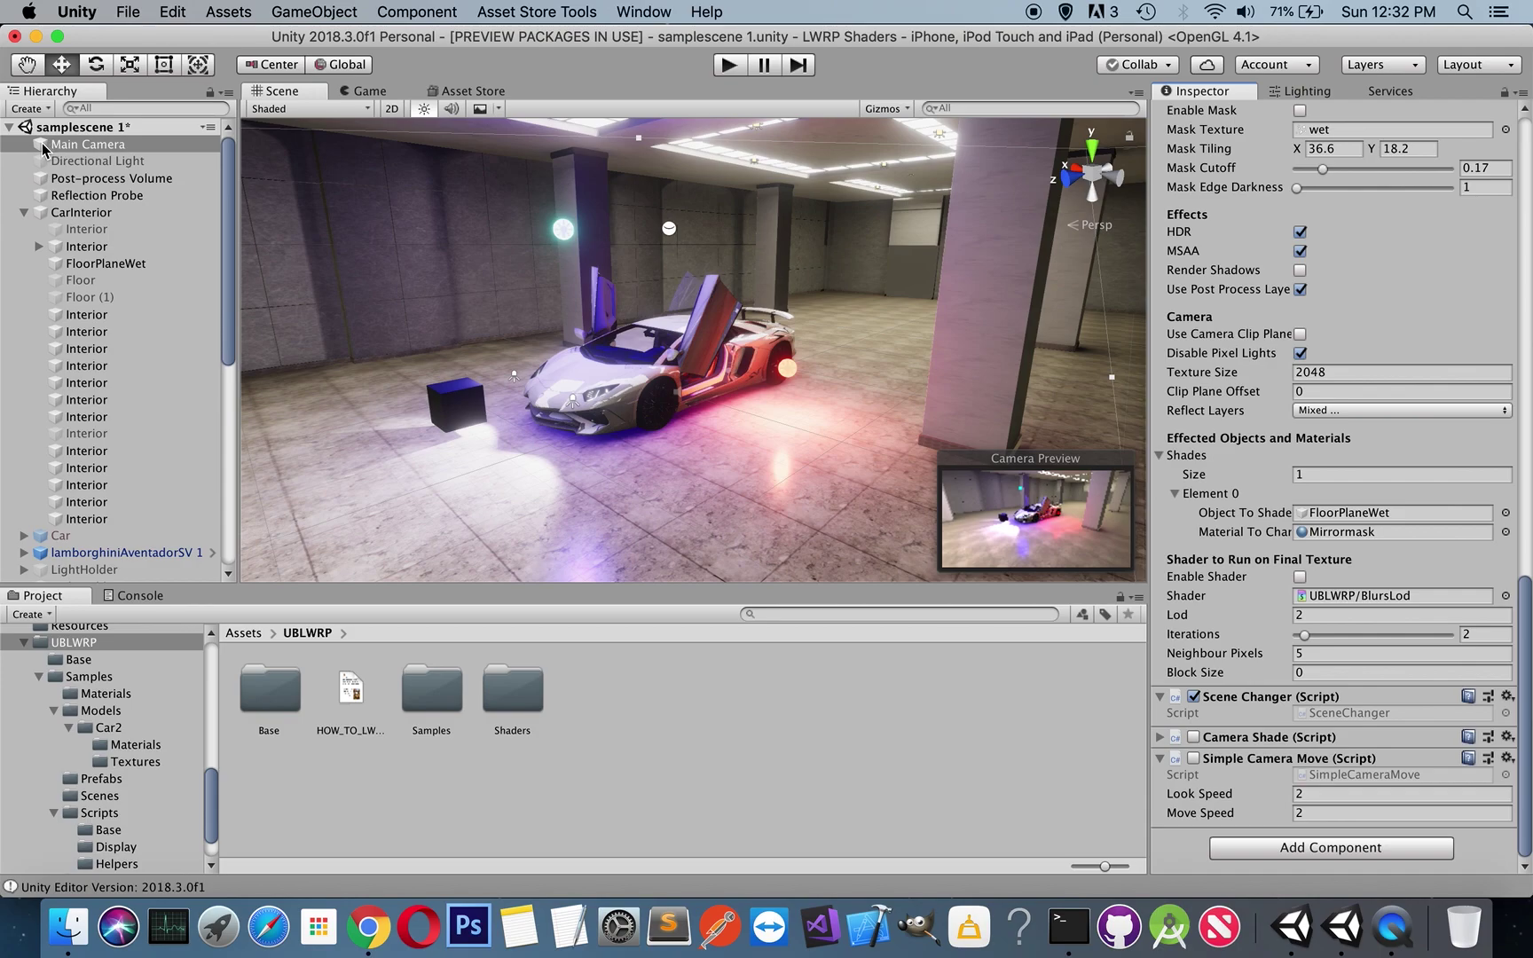
Step: Search Add Component for 'sha', then dismiss it without adding anything
left_click(1294, 849)
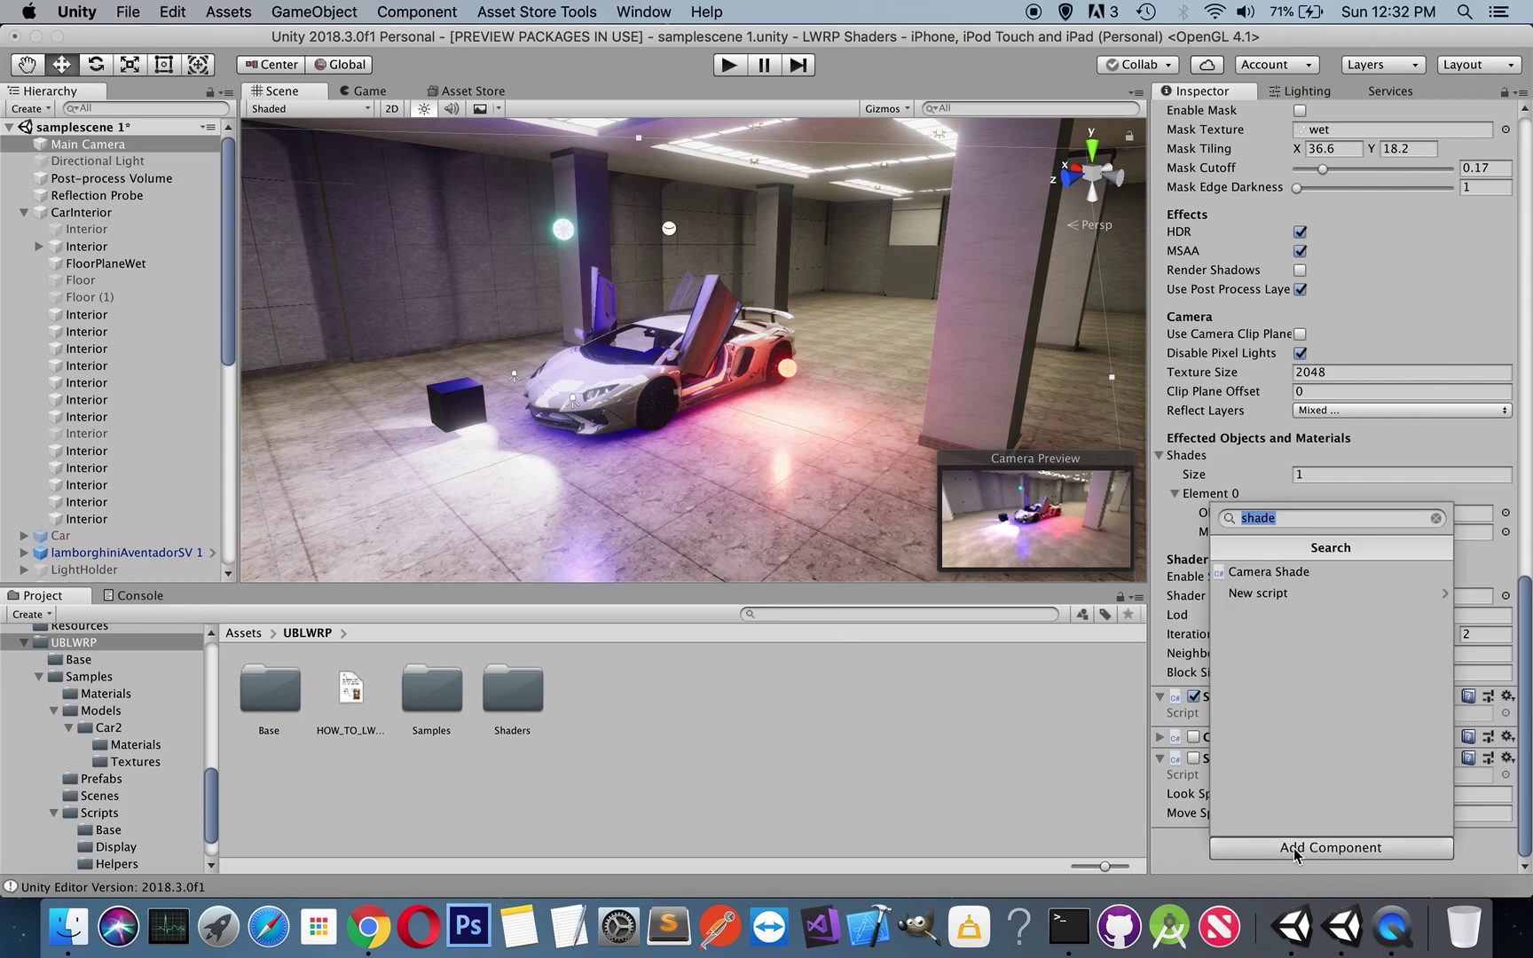
type("ca")
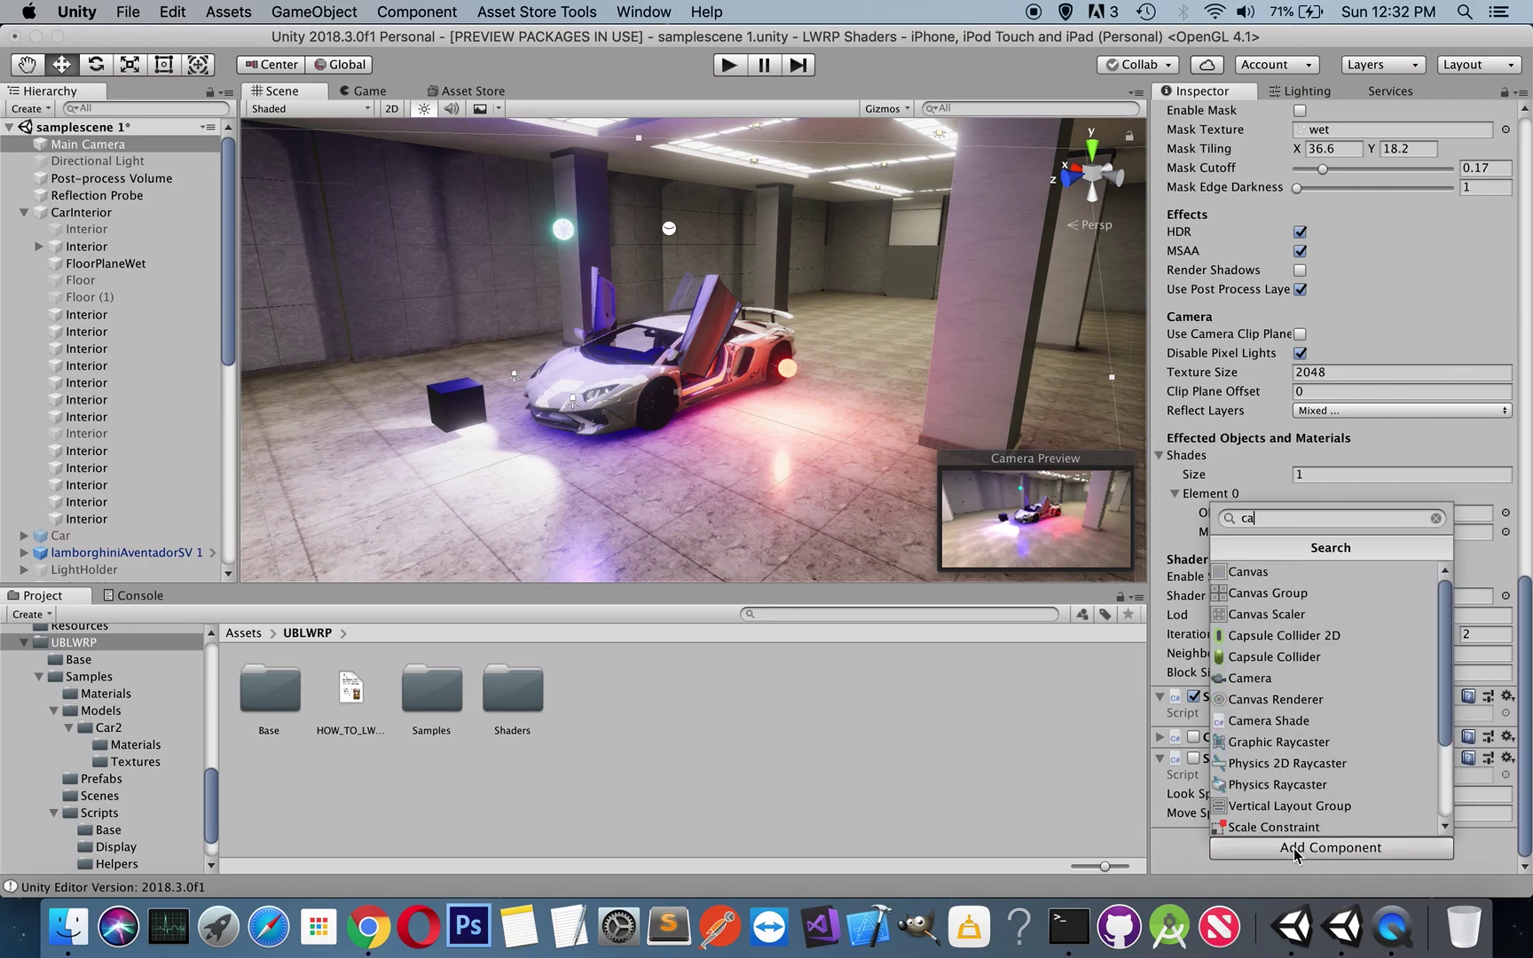
type("mera d")
key("BackSpace")
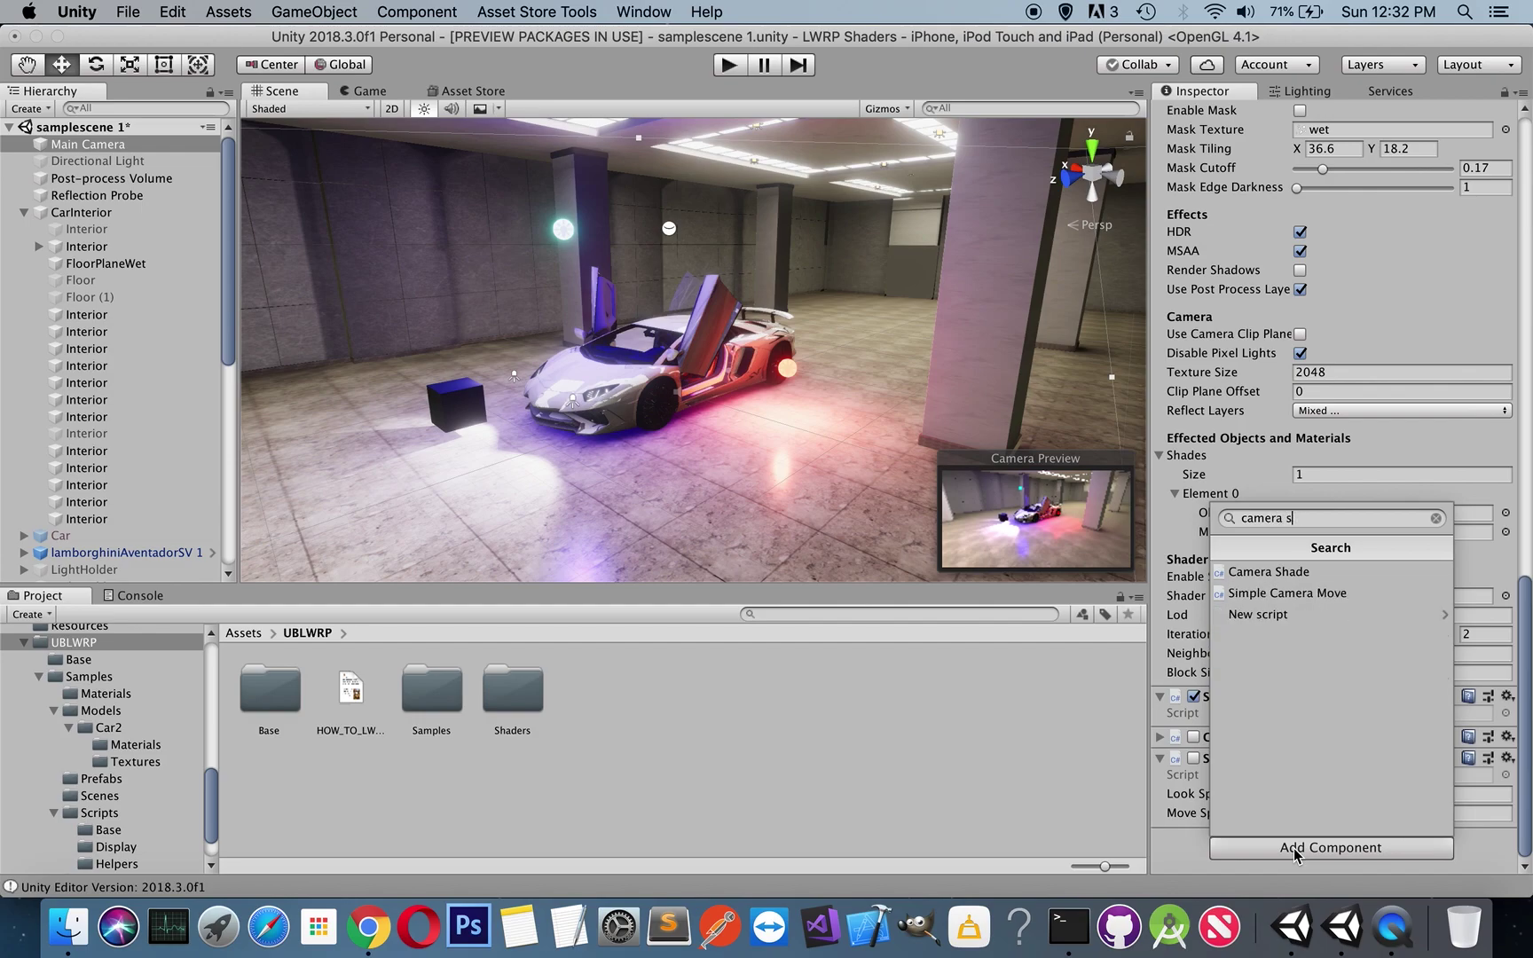
type("sha")
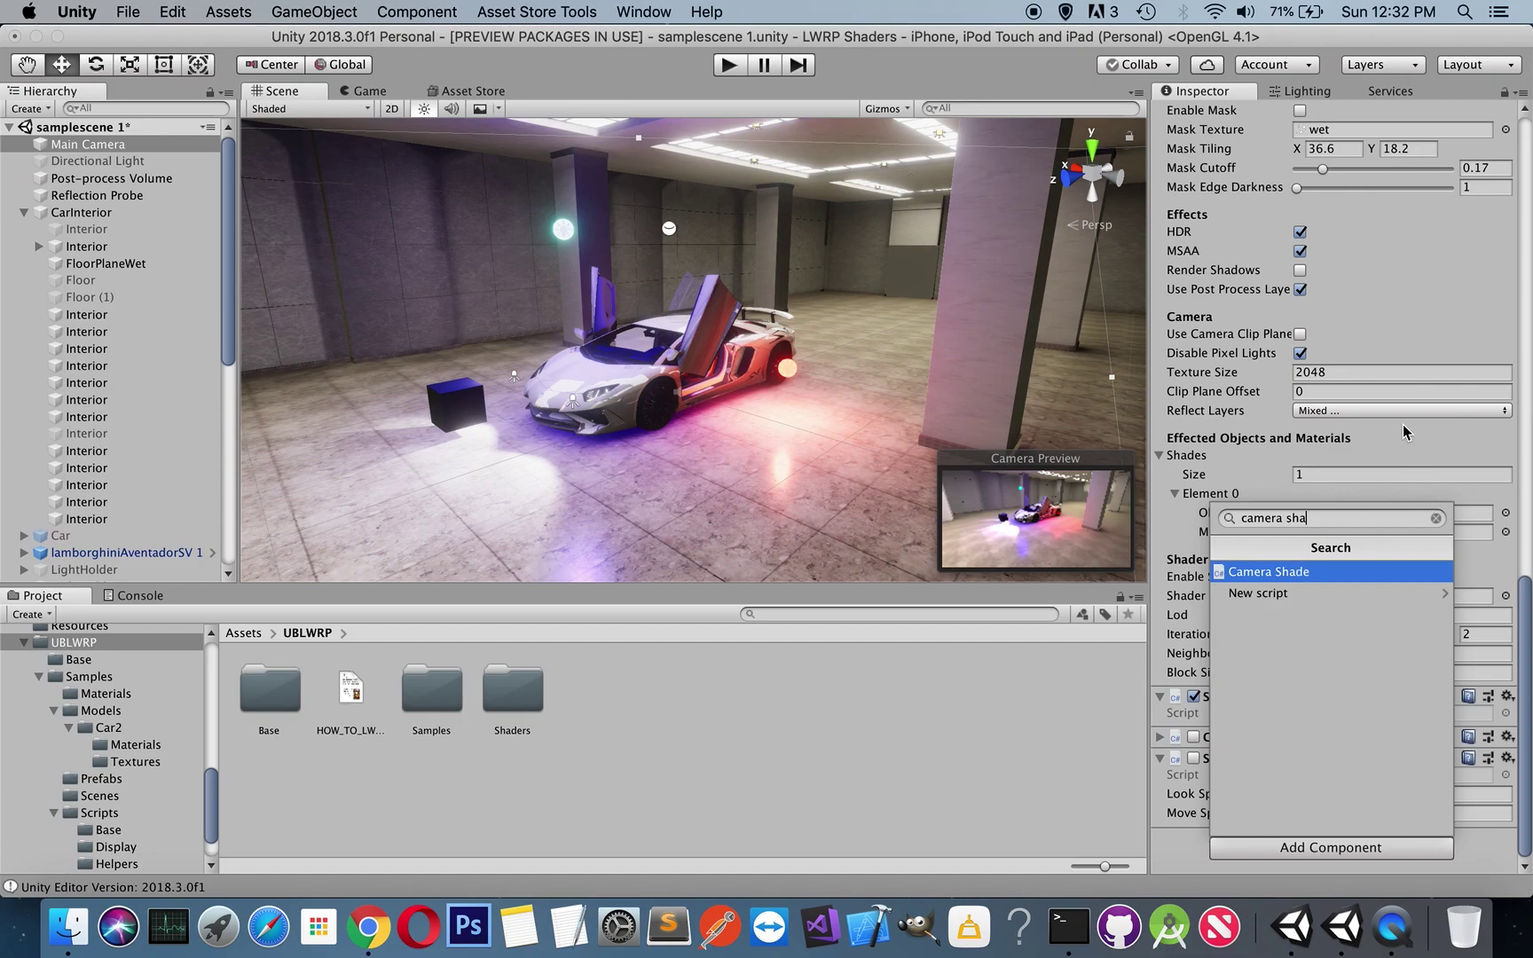
key("Return")
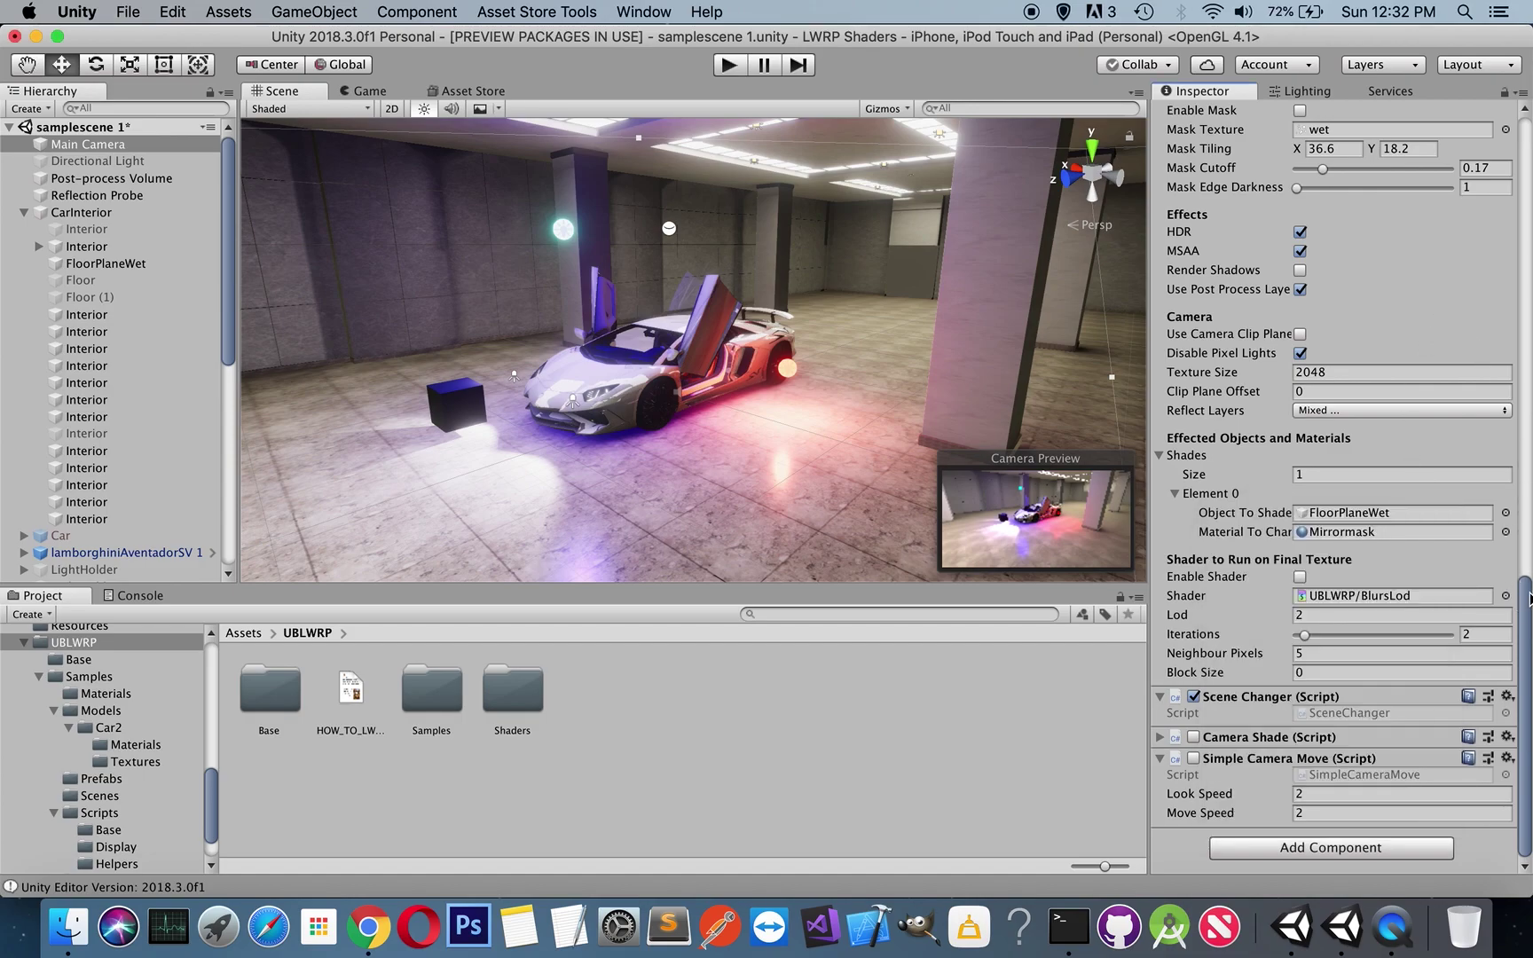
left_click_drag(1526, 586, 1524, 428)
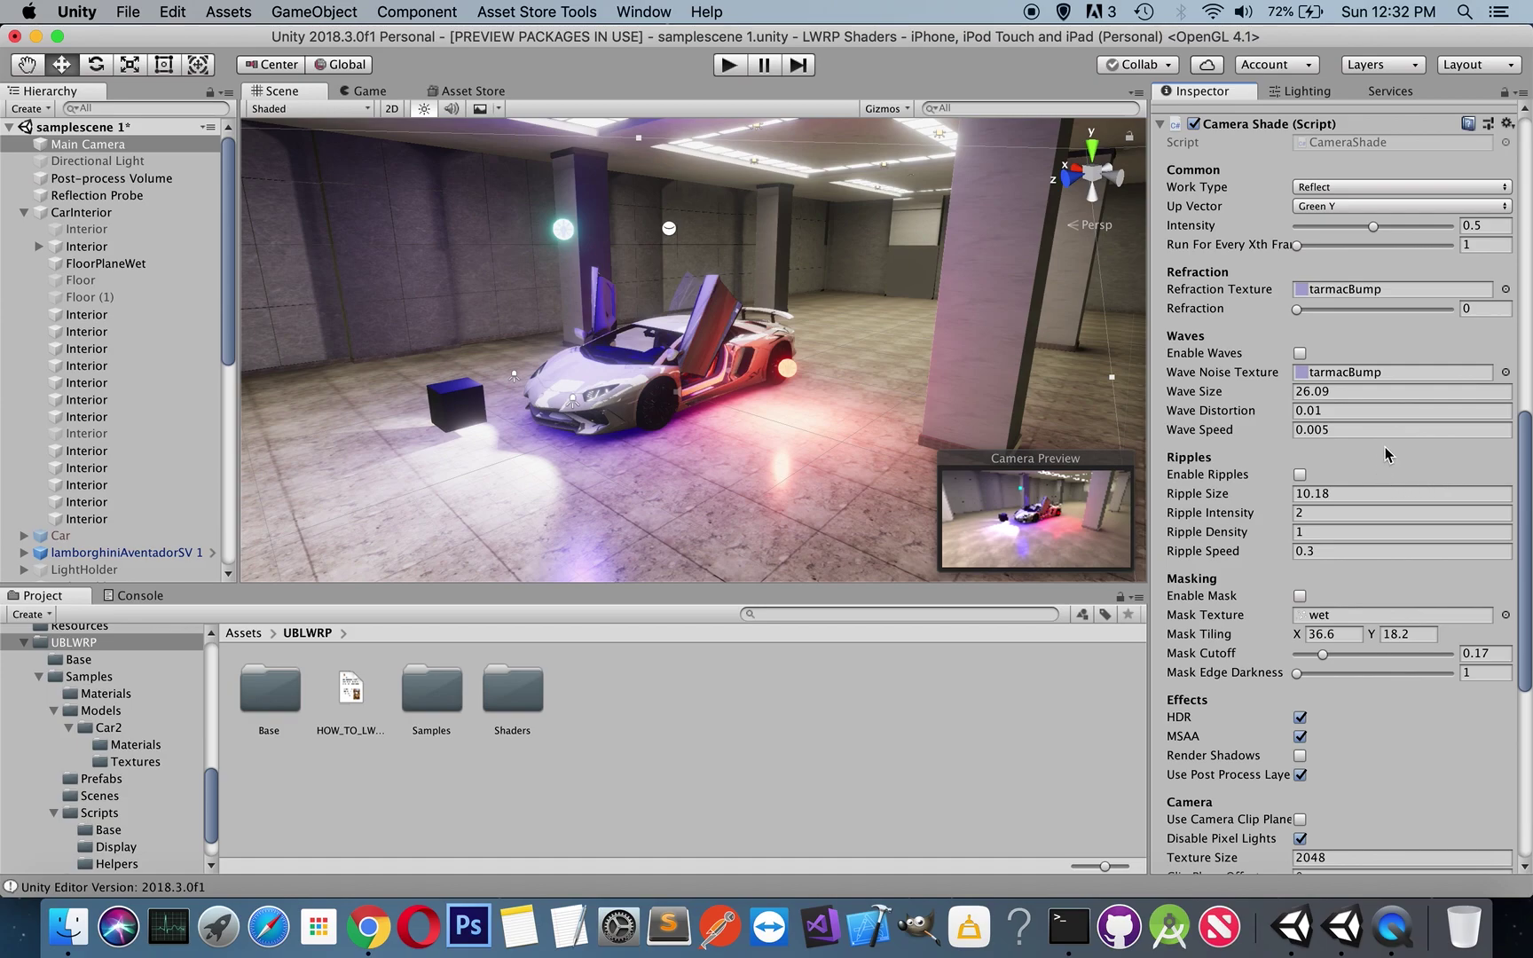
scroll(1385, 447, "down", 3)
scroll(1384, 447, "down", 3)
scroll(1388, 452, "down", 3)
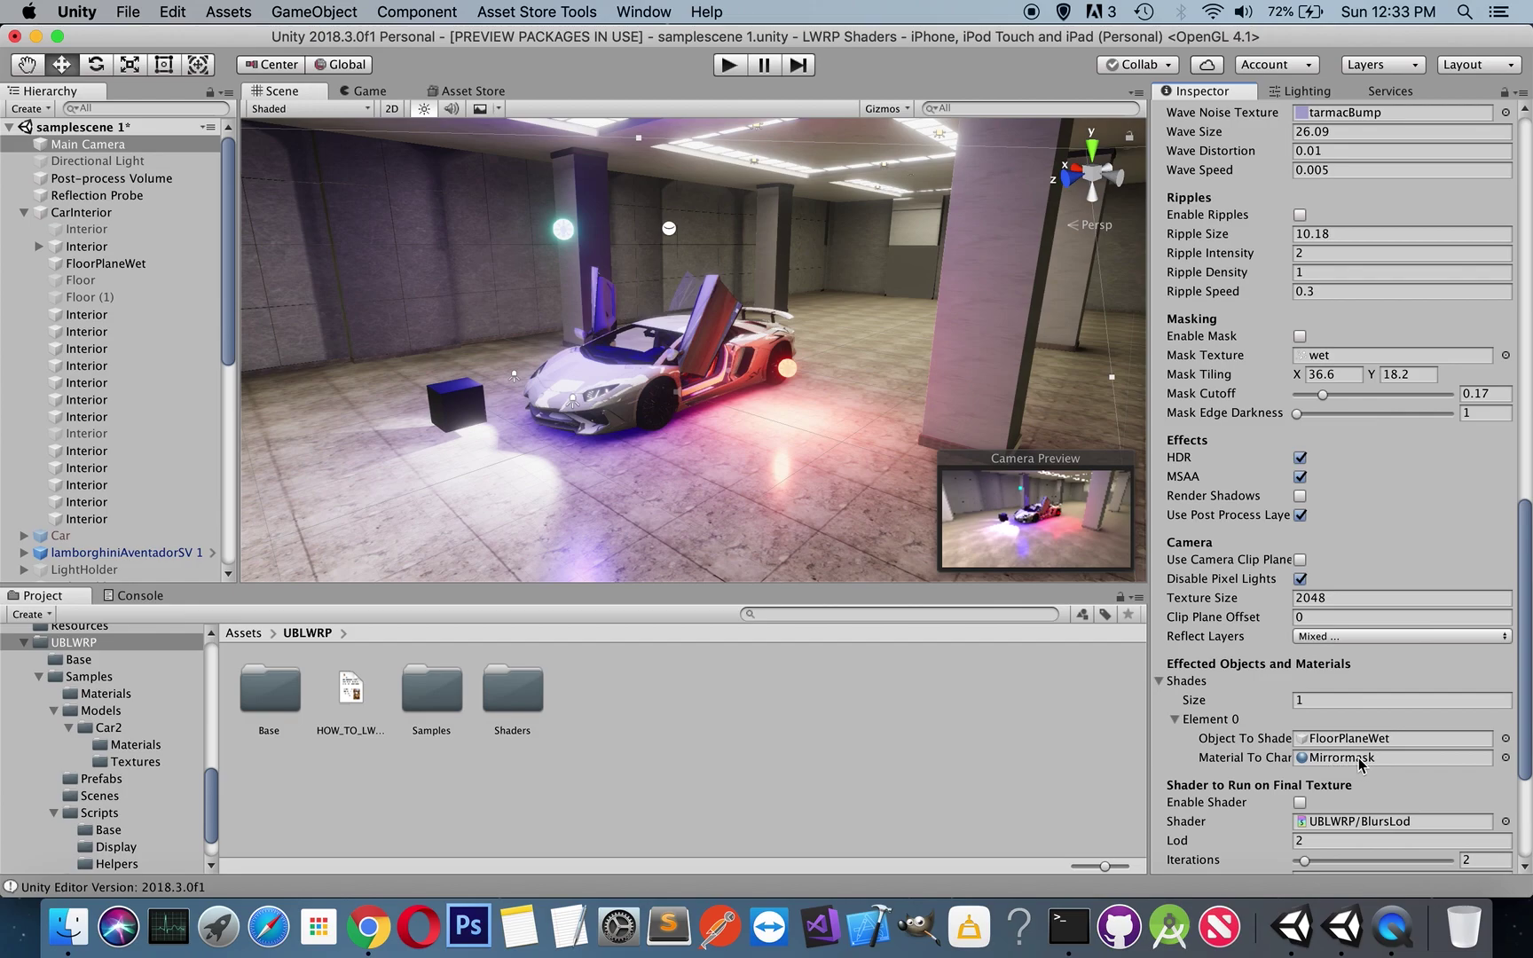
Step: Set the Camera Shade Shades list size to 0 and compare Game and Scene views
left_click(1308, 700)
type("0")
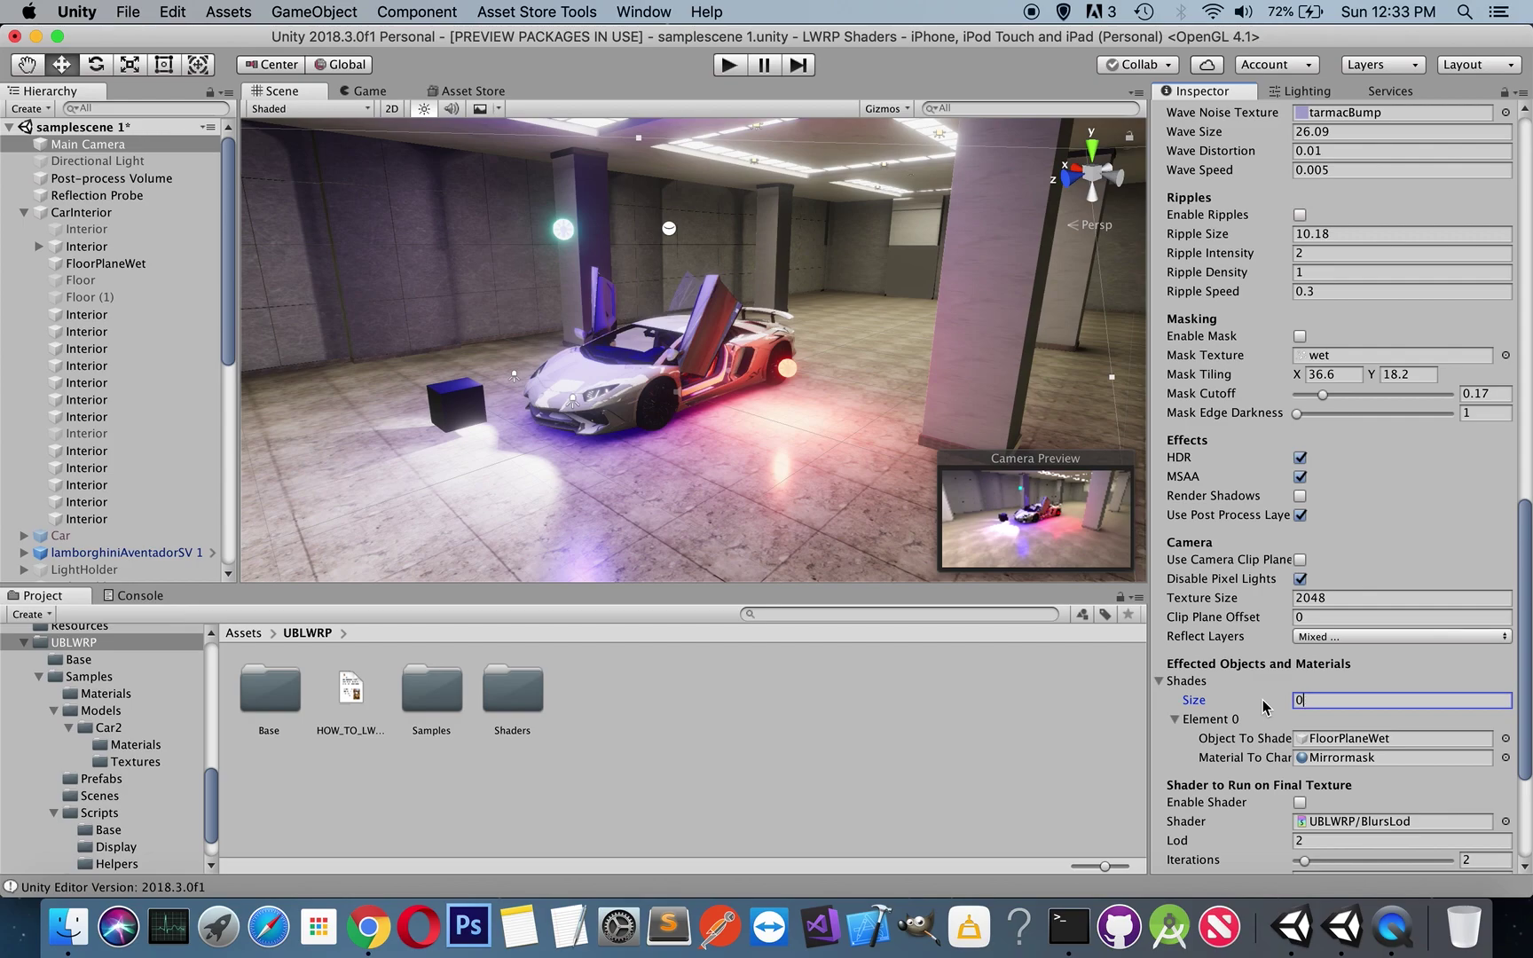
key("Return")
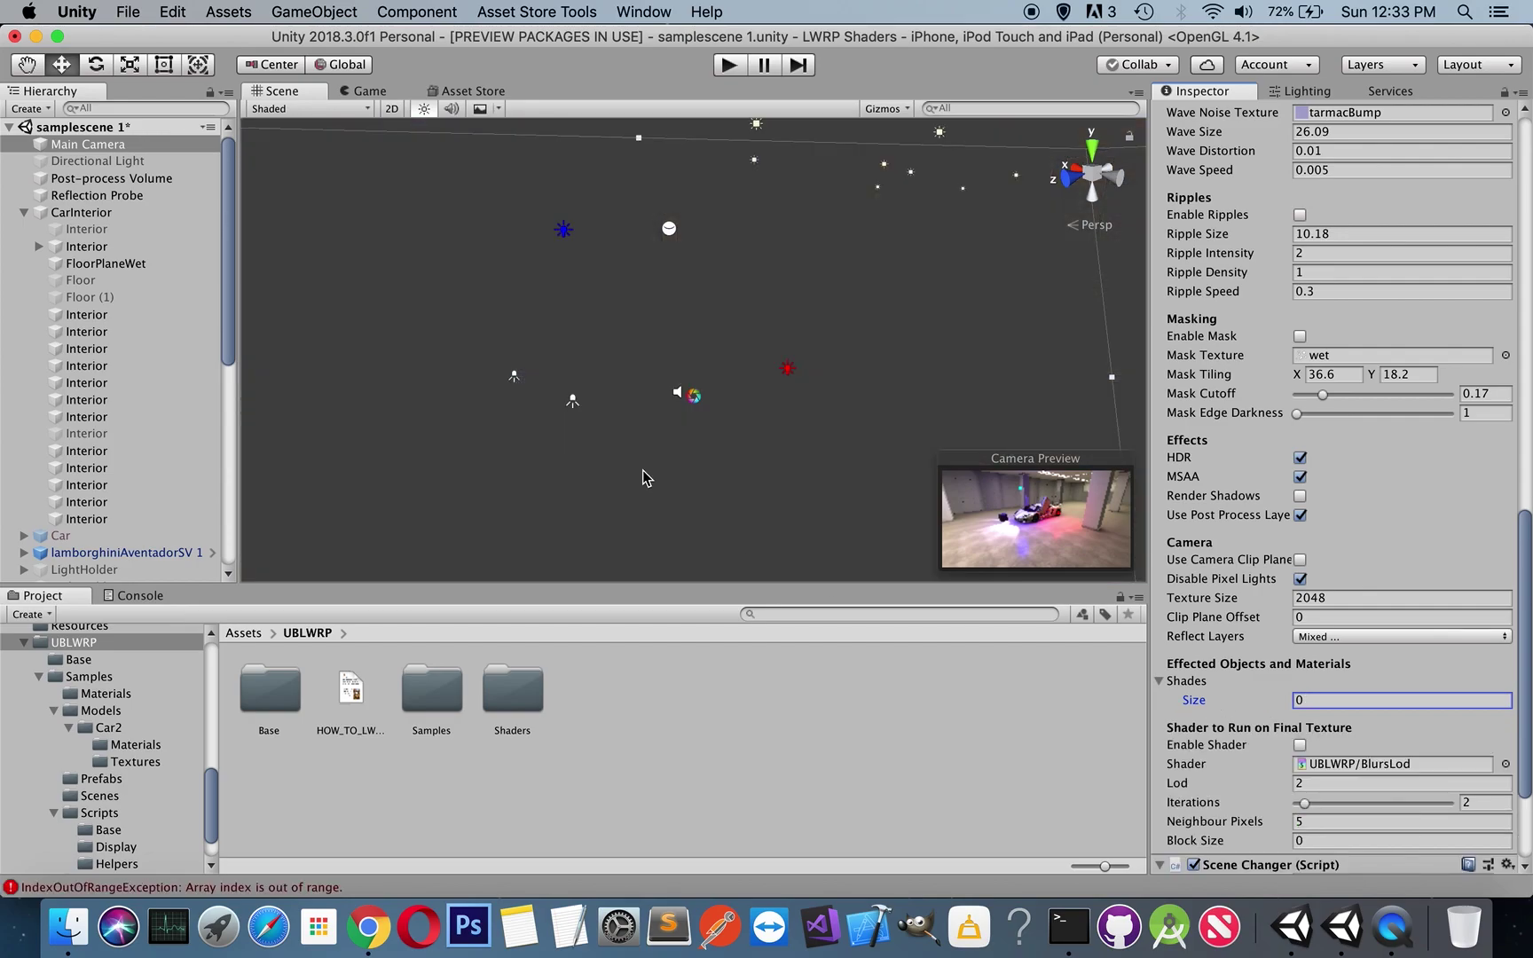
left_click(360, 89)
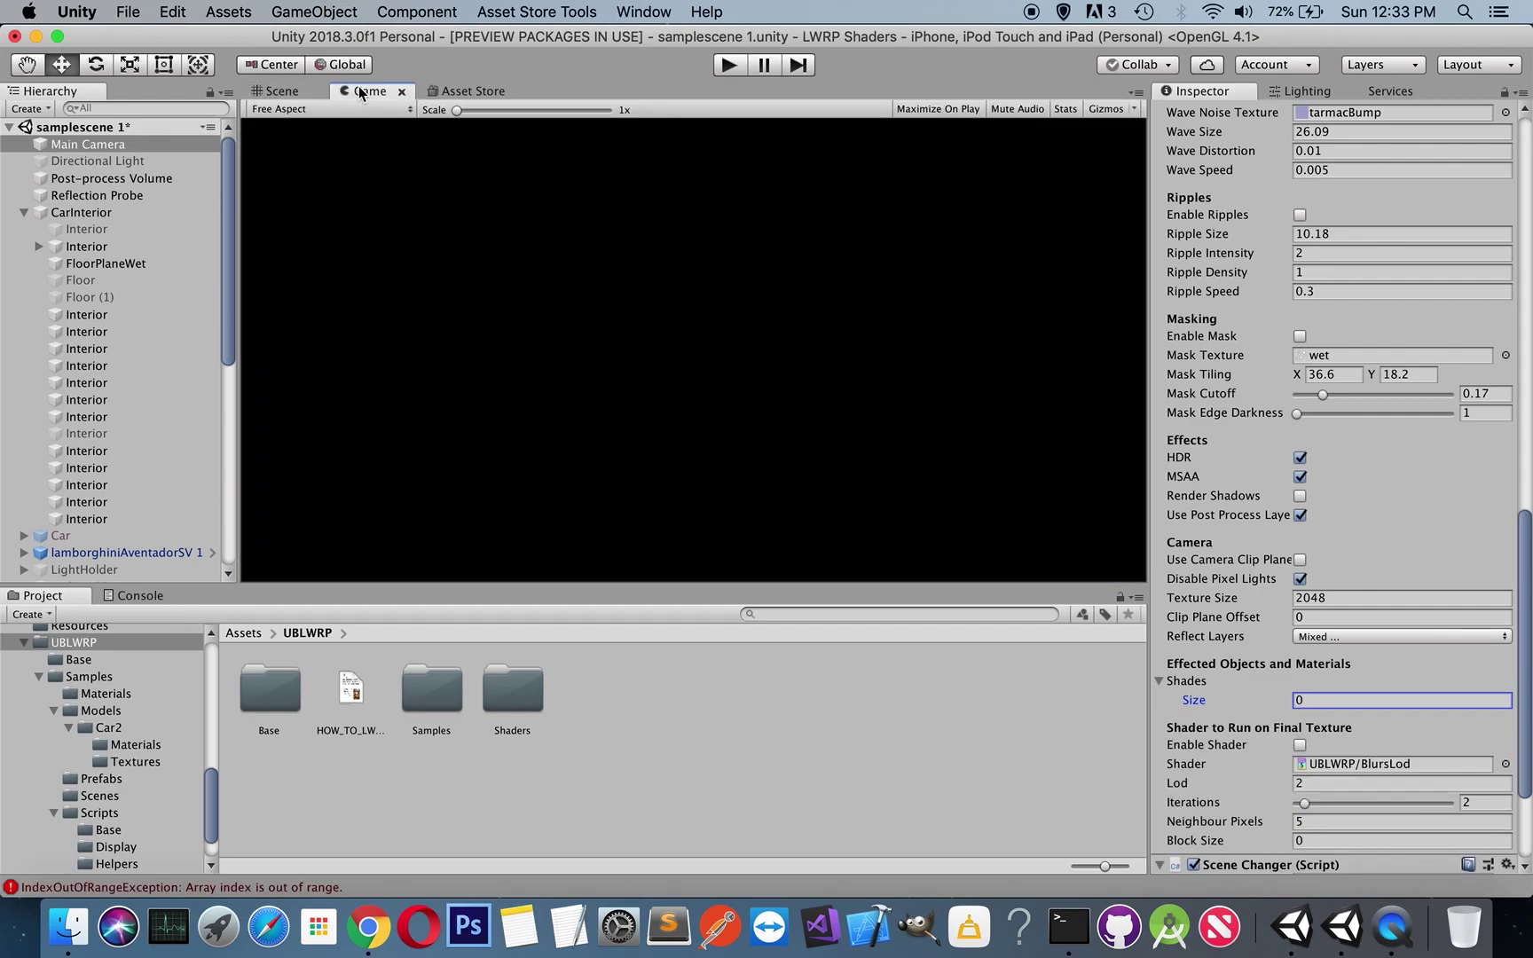
left_click(292, 92)
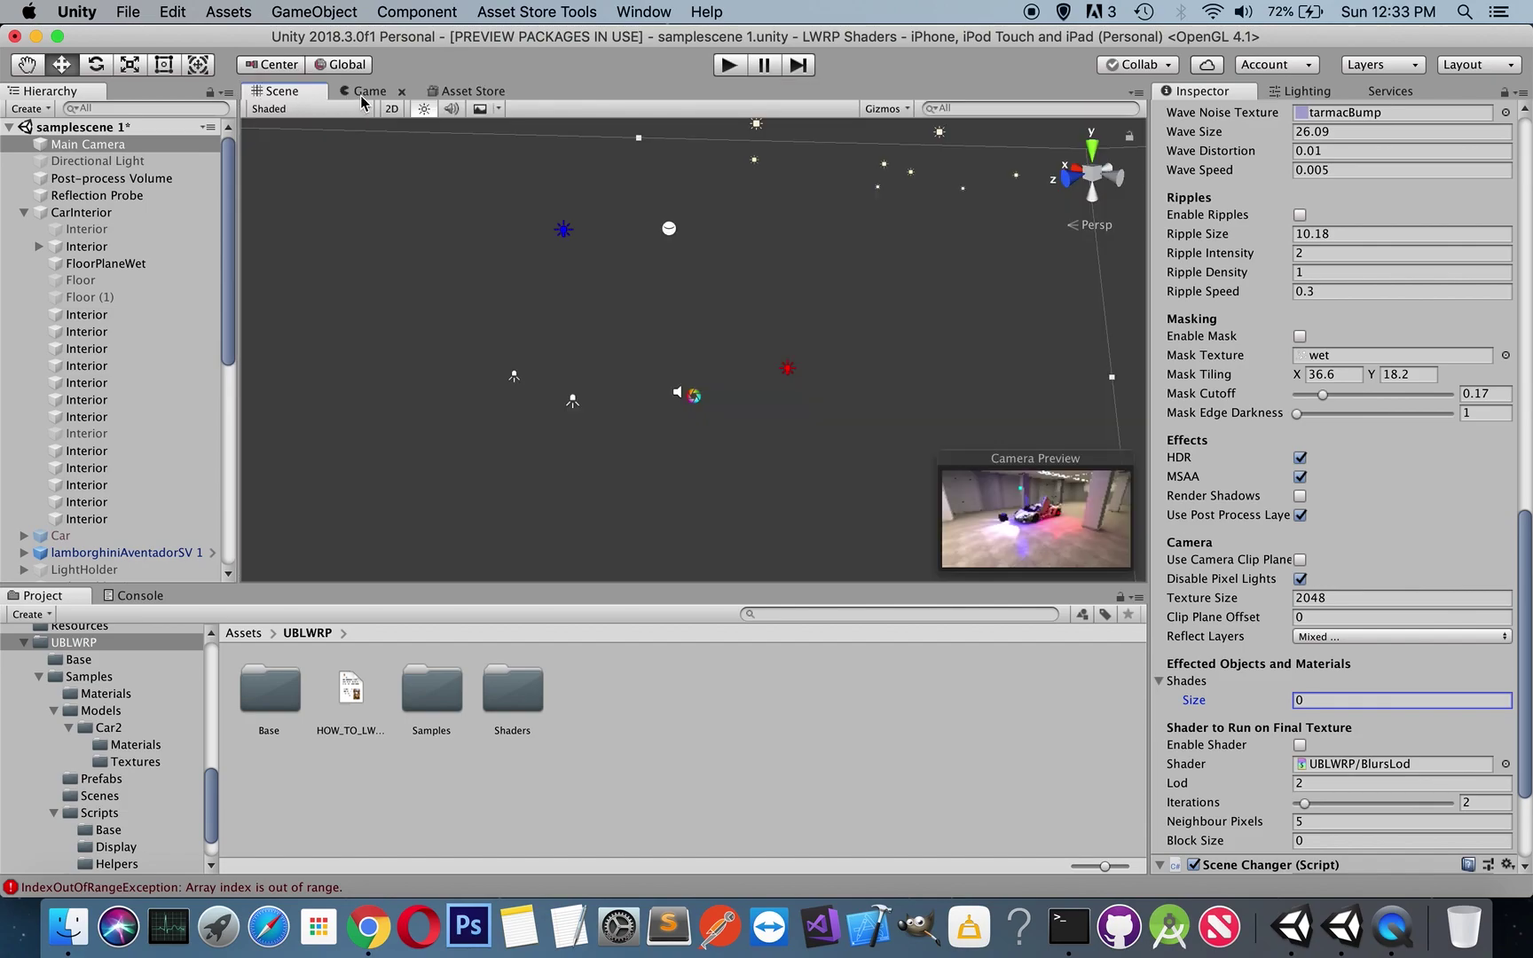
left_click(1278, 673)
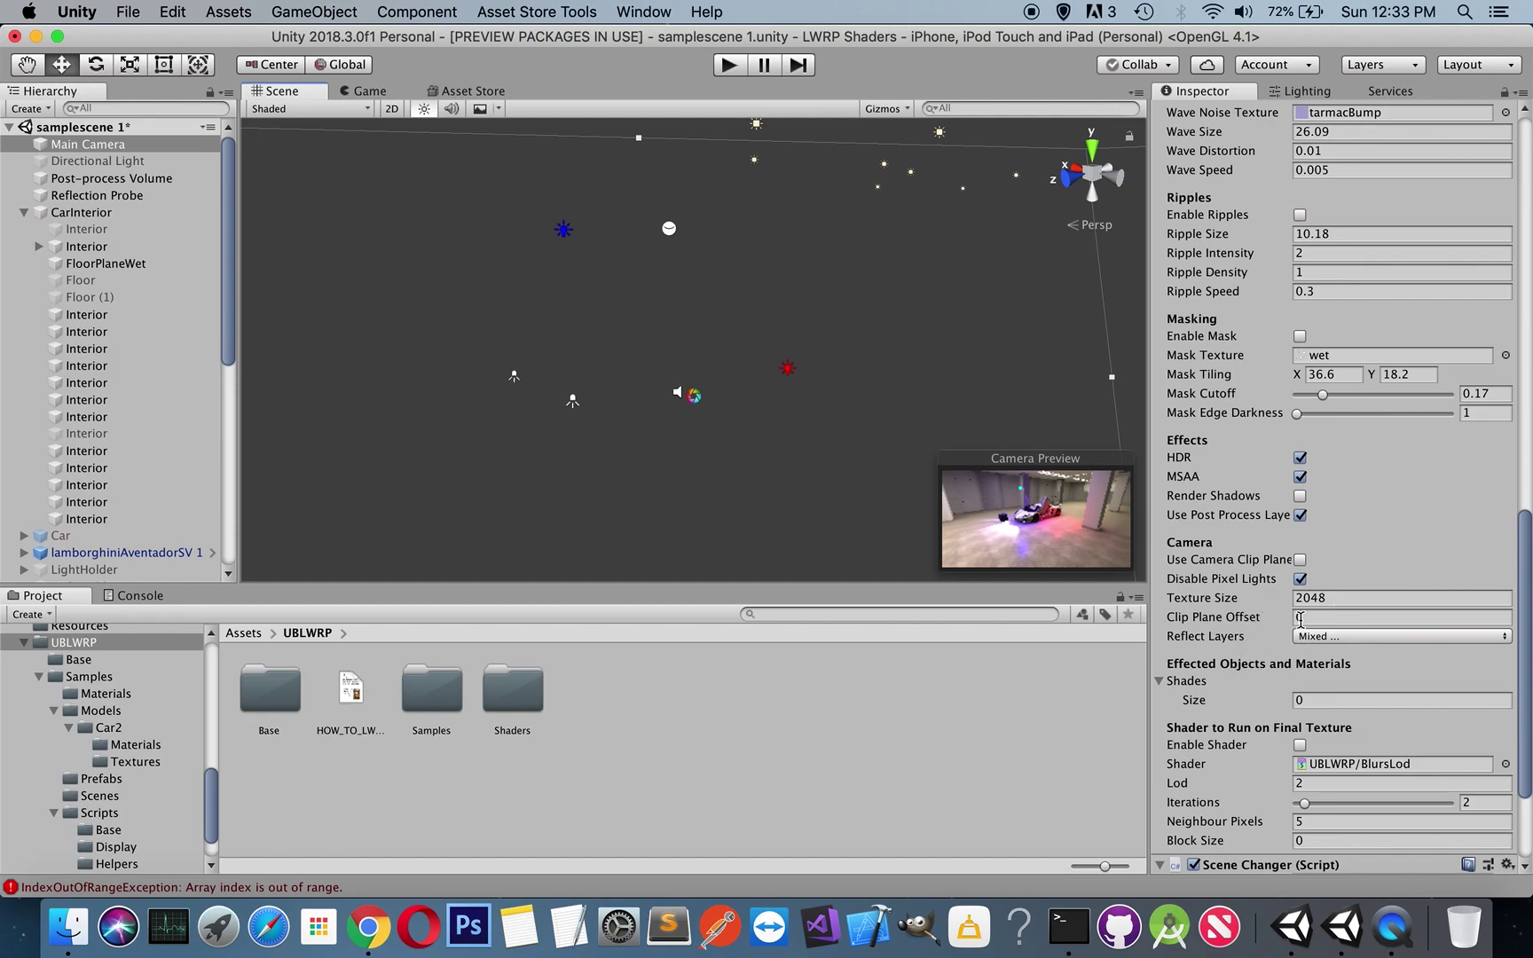
Step: Set the Shades size back to 1, creating an empty Element 0
scroll(1343, 241, "down", 3)
scroll(1343, 241, "up", 8)
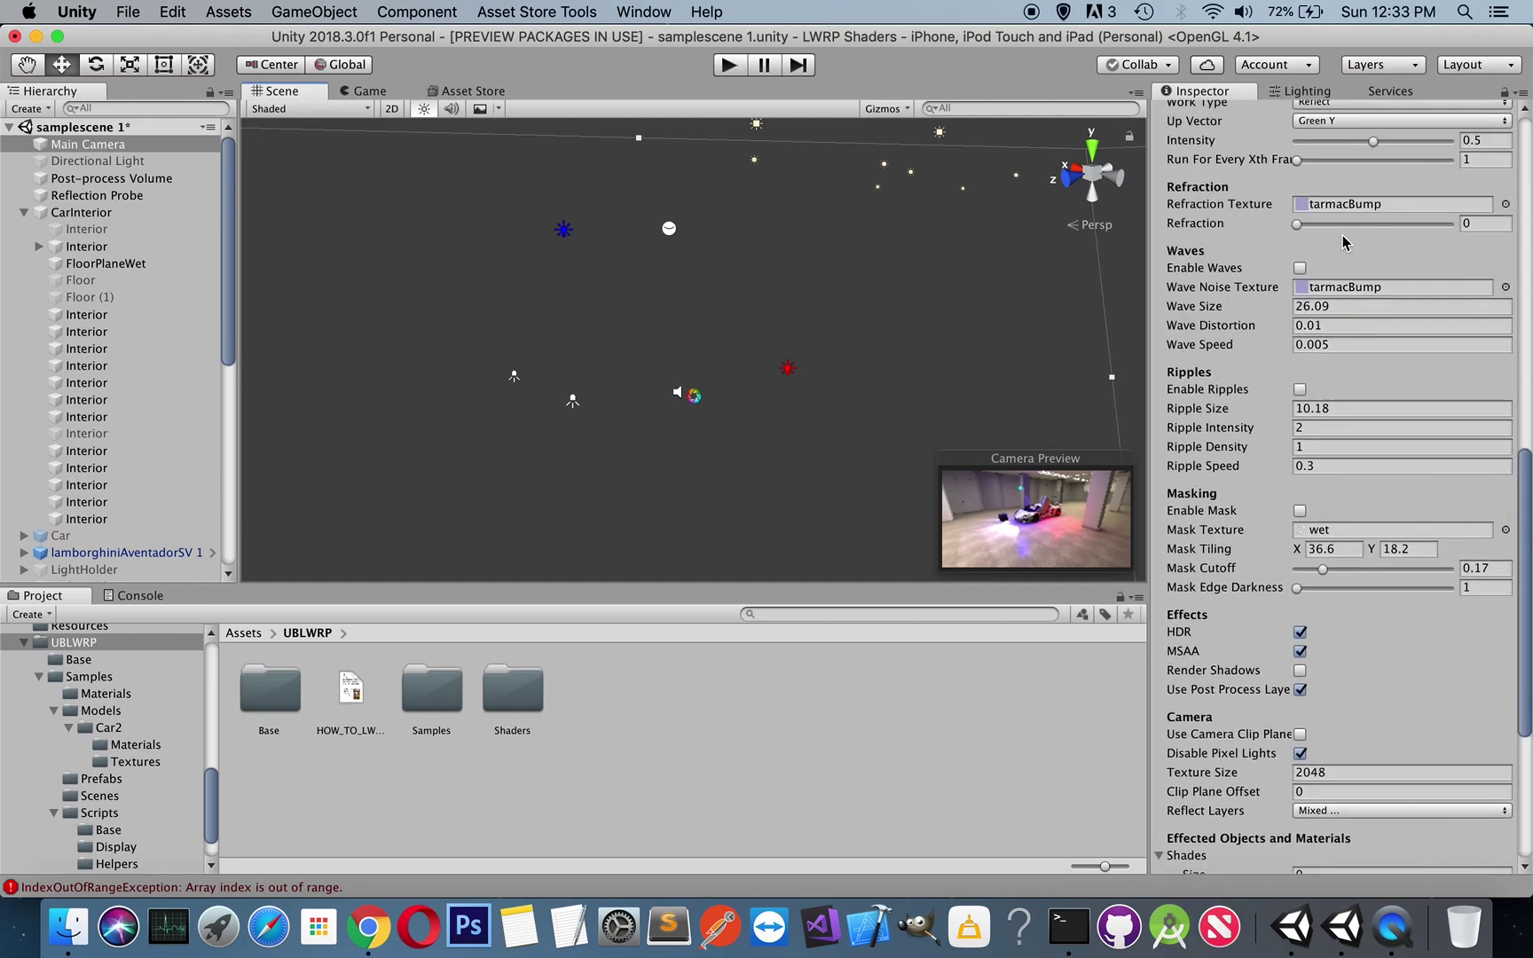
scroll(1343, 241, "up", 3)
scroll(1343, 241, "up", 1)
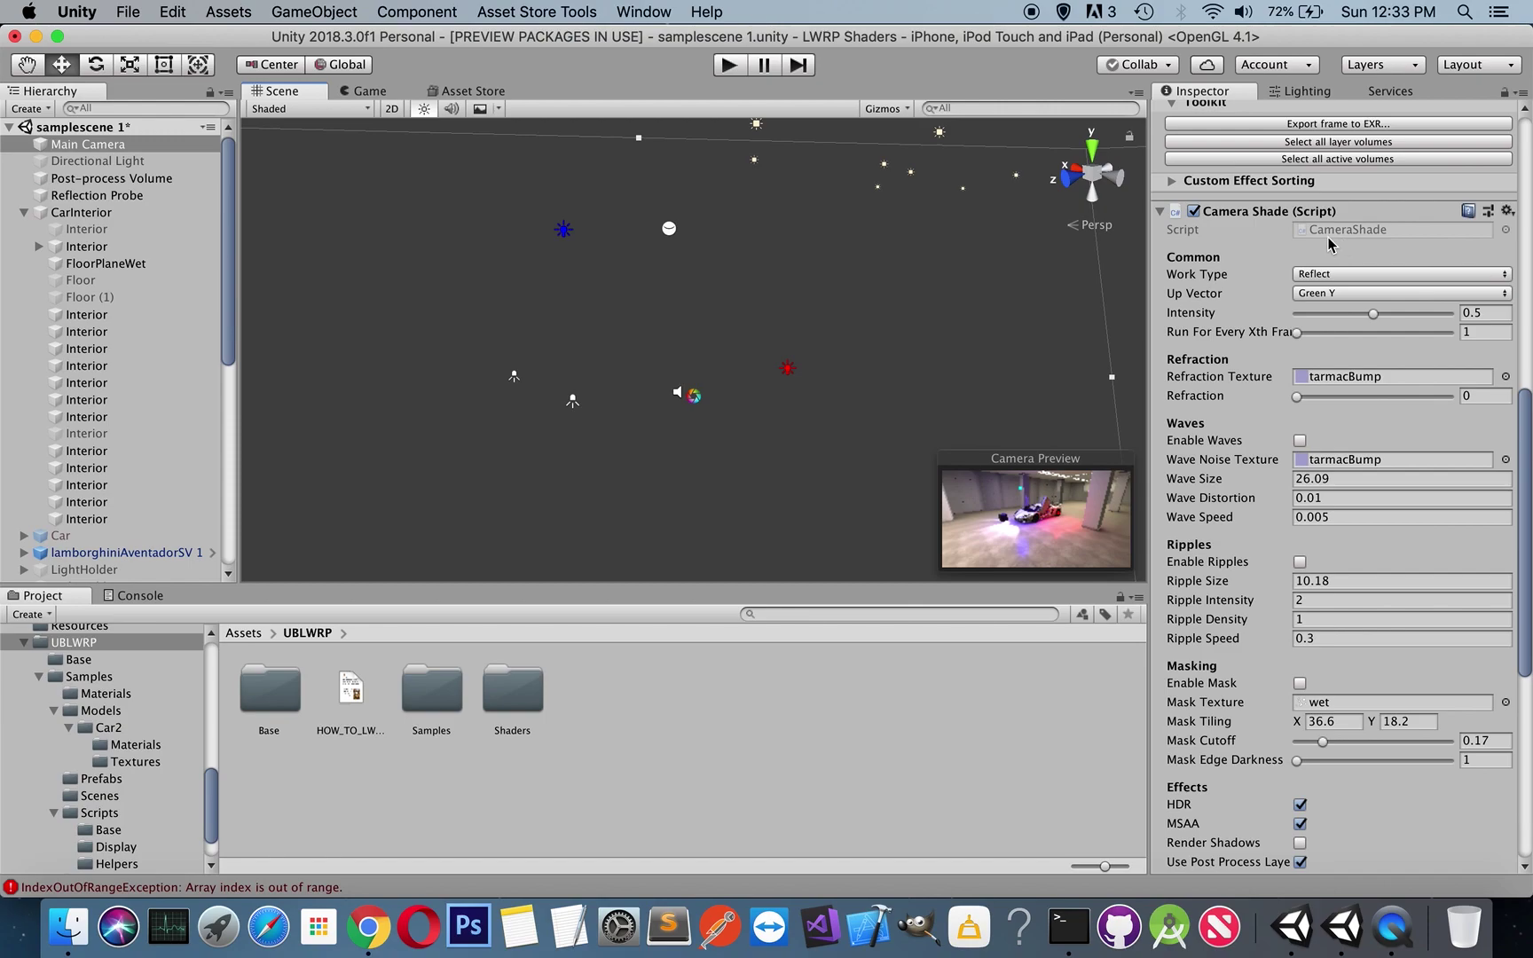
scroll(1346, 241, "down", 8)
scroll(1371, 324, "down", 1)
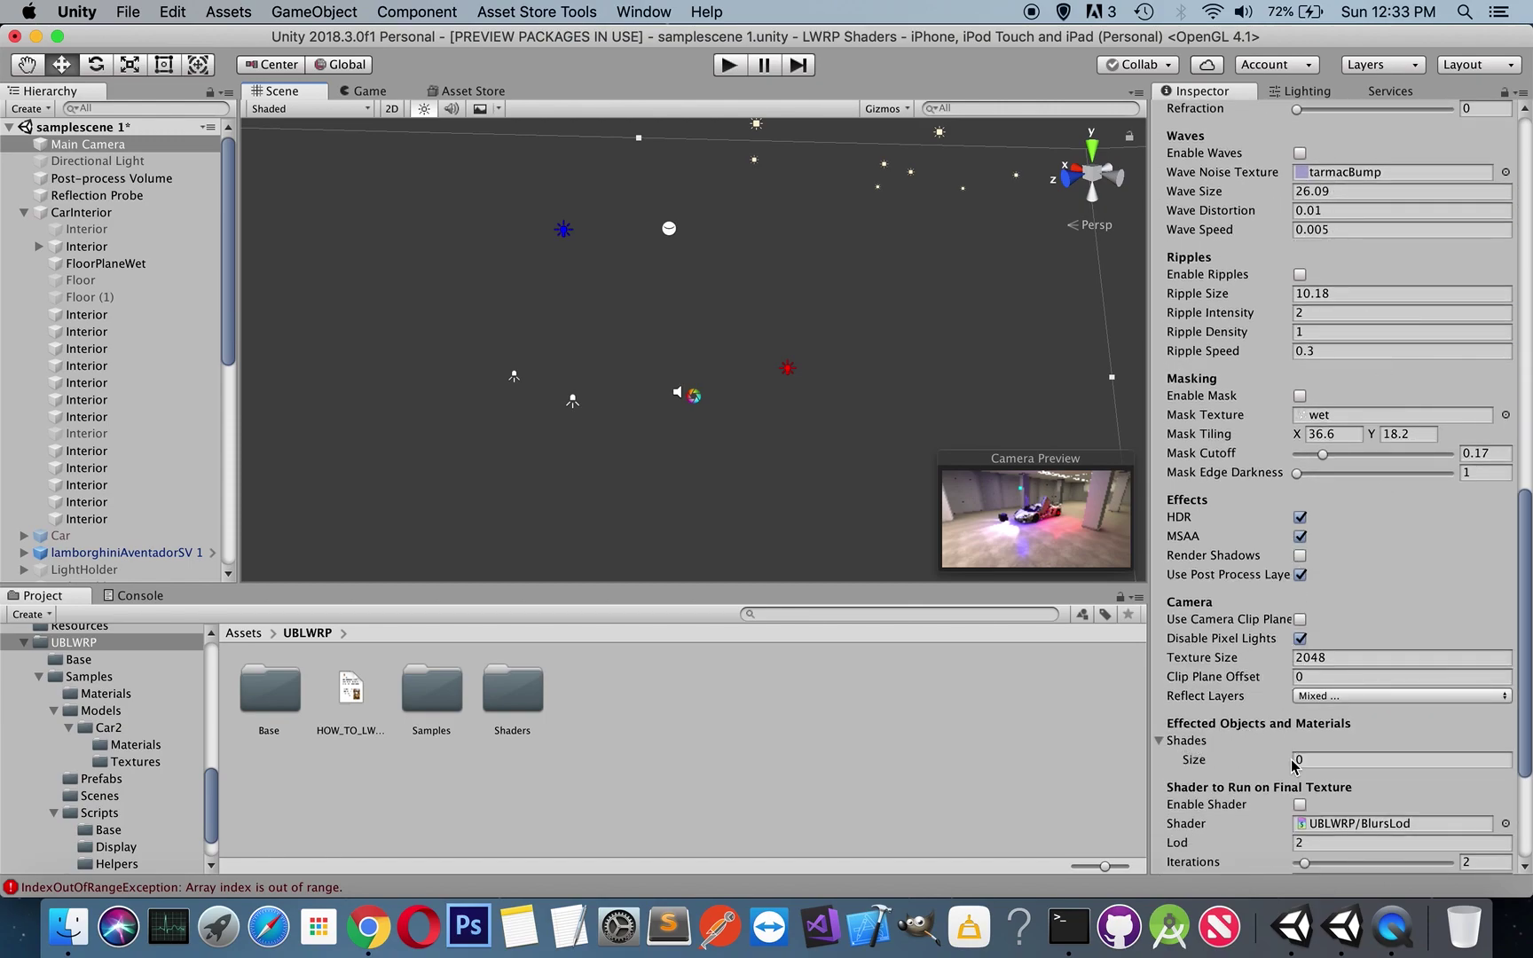
left_click(1311, 761)
type("1")
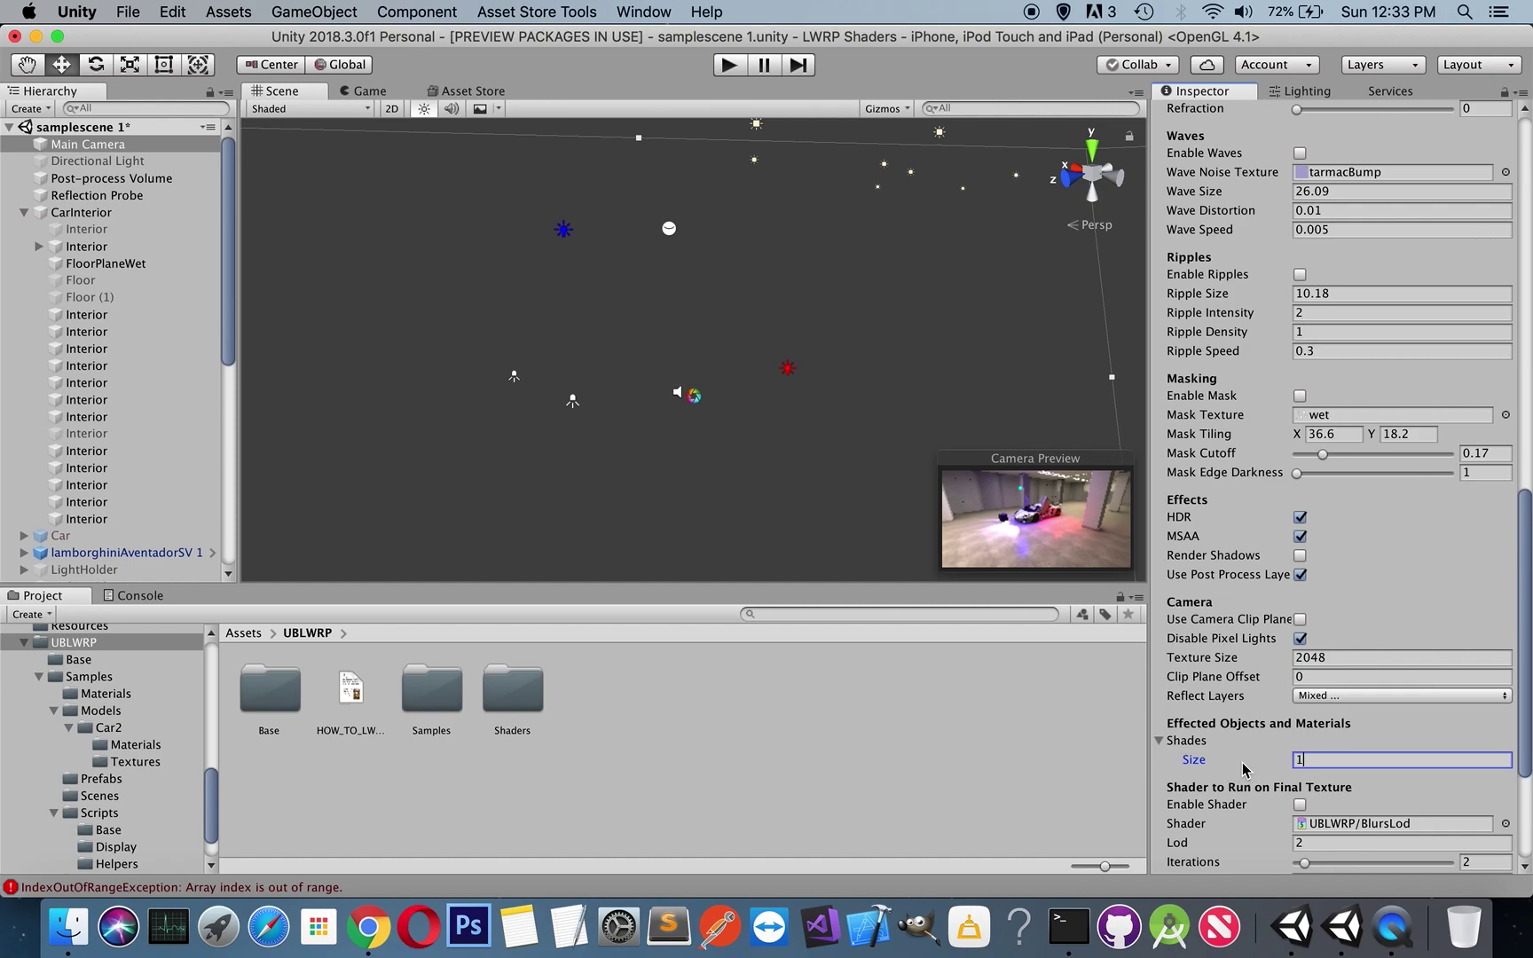
key("Return")
scroll(1260, 733, "down", 3)
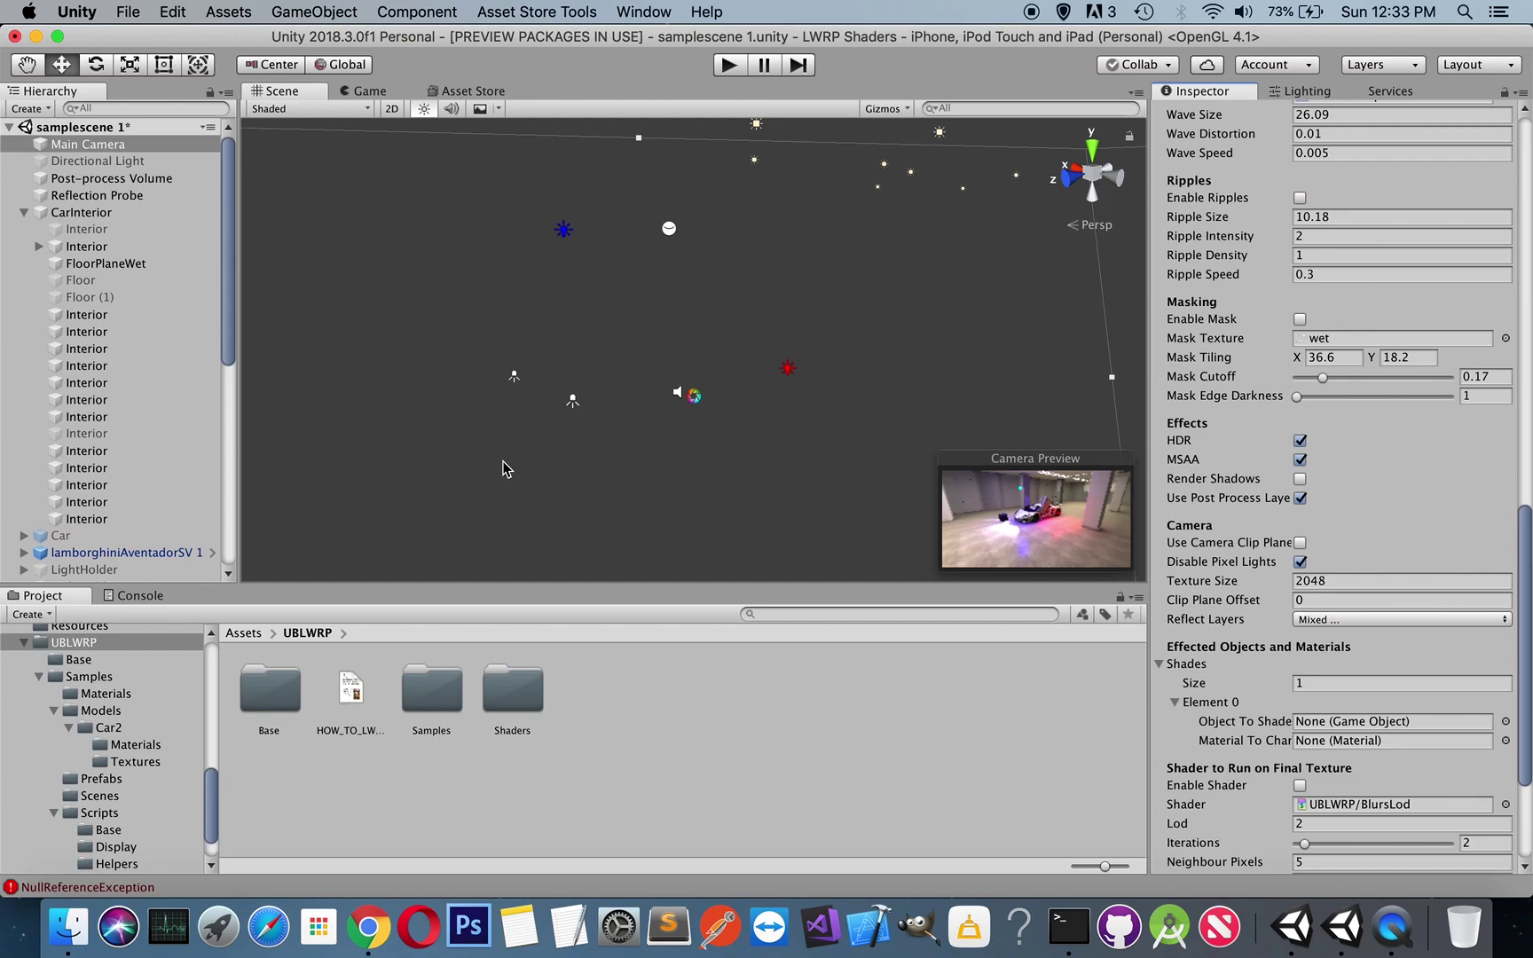
Step: Switch the Scene view to Wireframe and back to Shaded, then select FloorPlaneWet
left_click(347, 110)
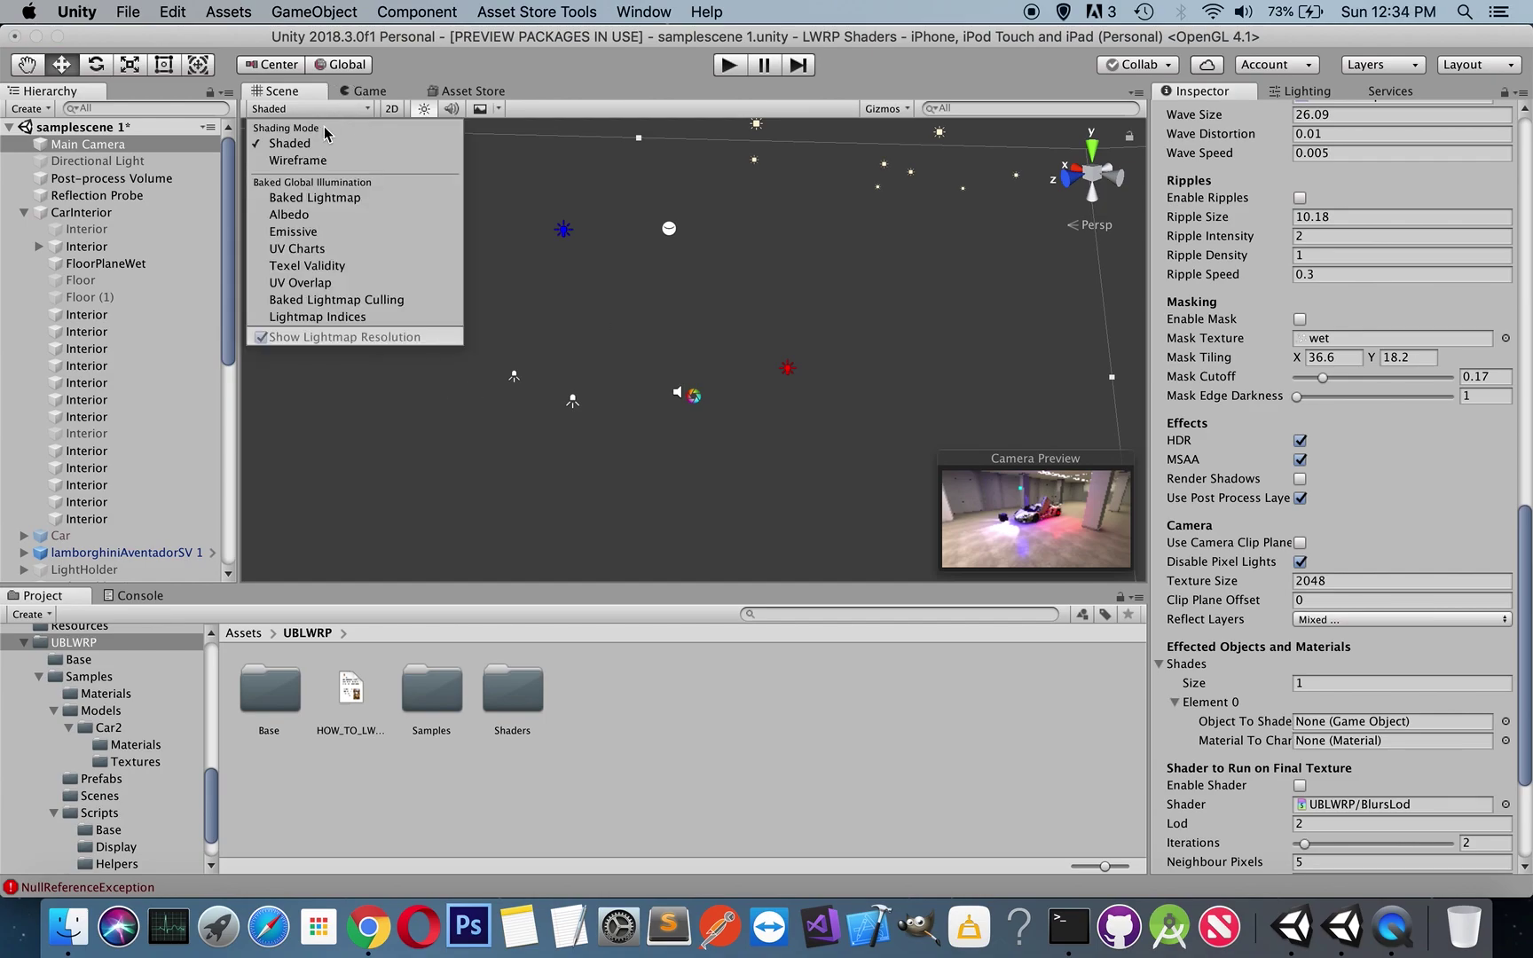
left_click(308, 162)
left_click(315, 110)
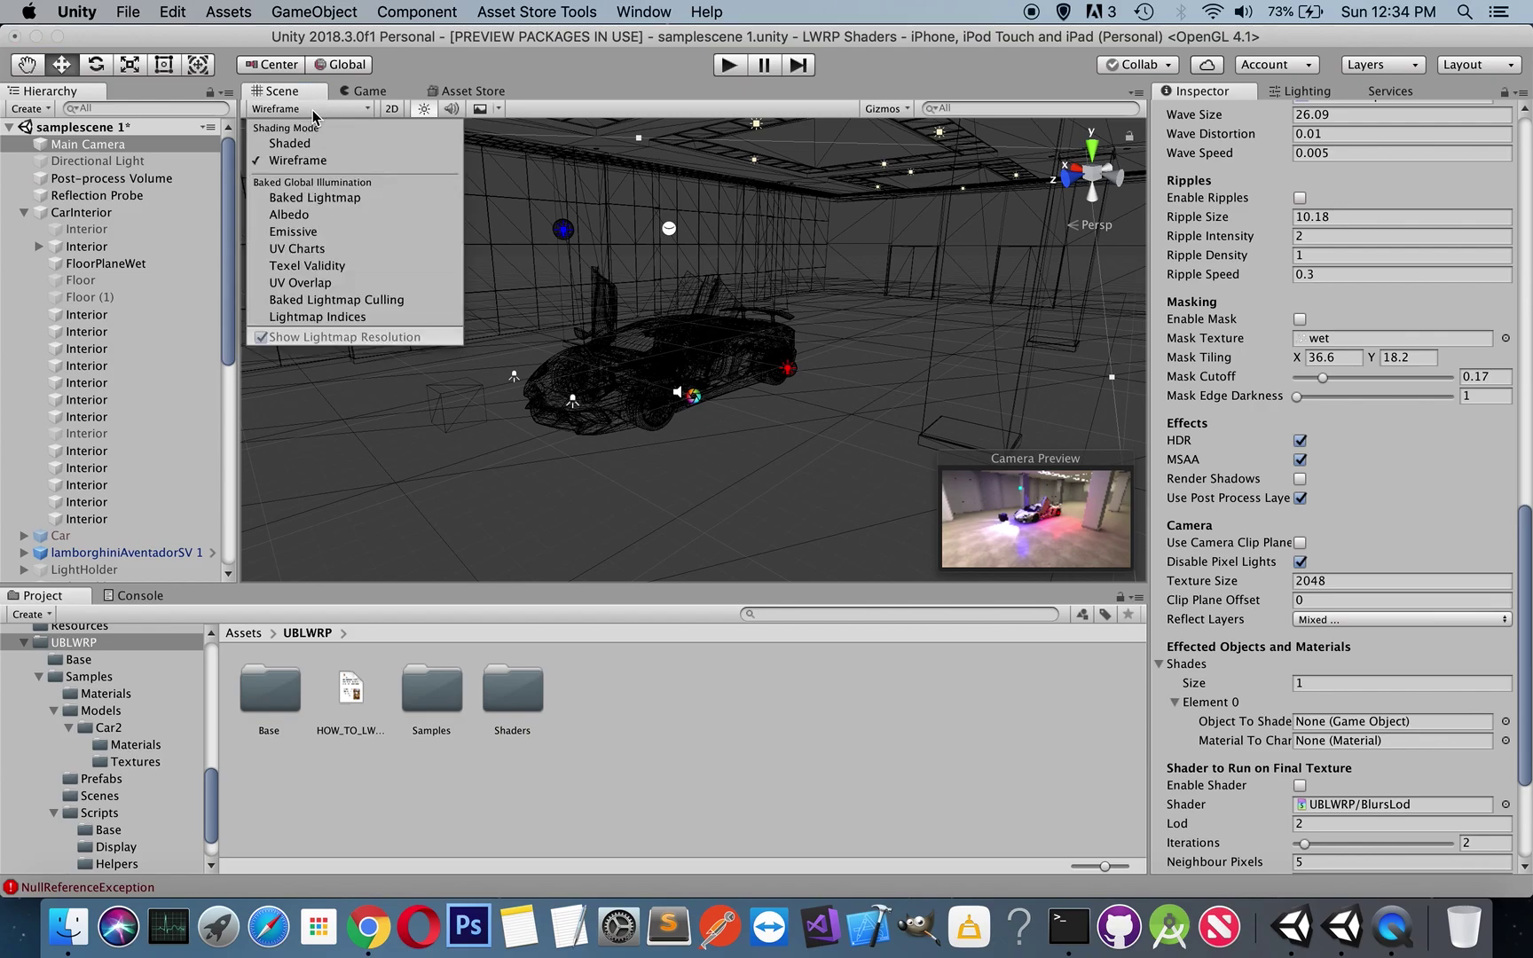
left_click(296, 144)
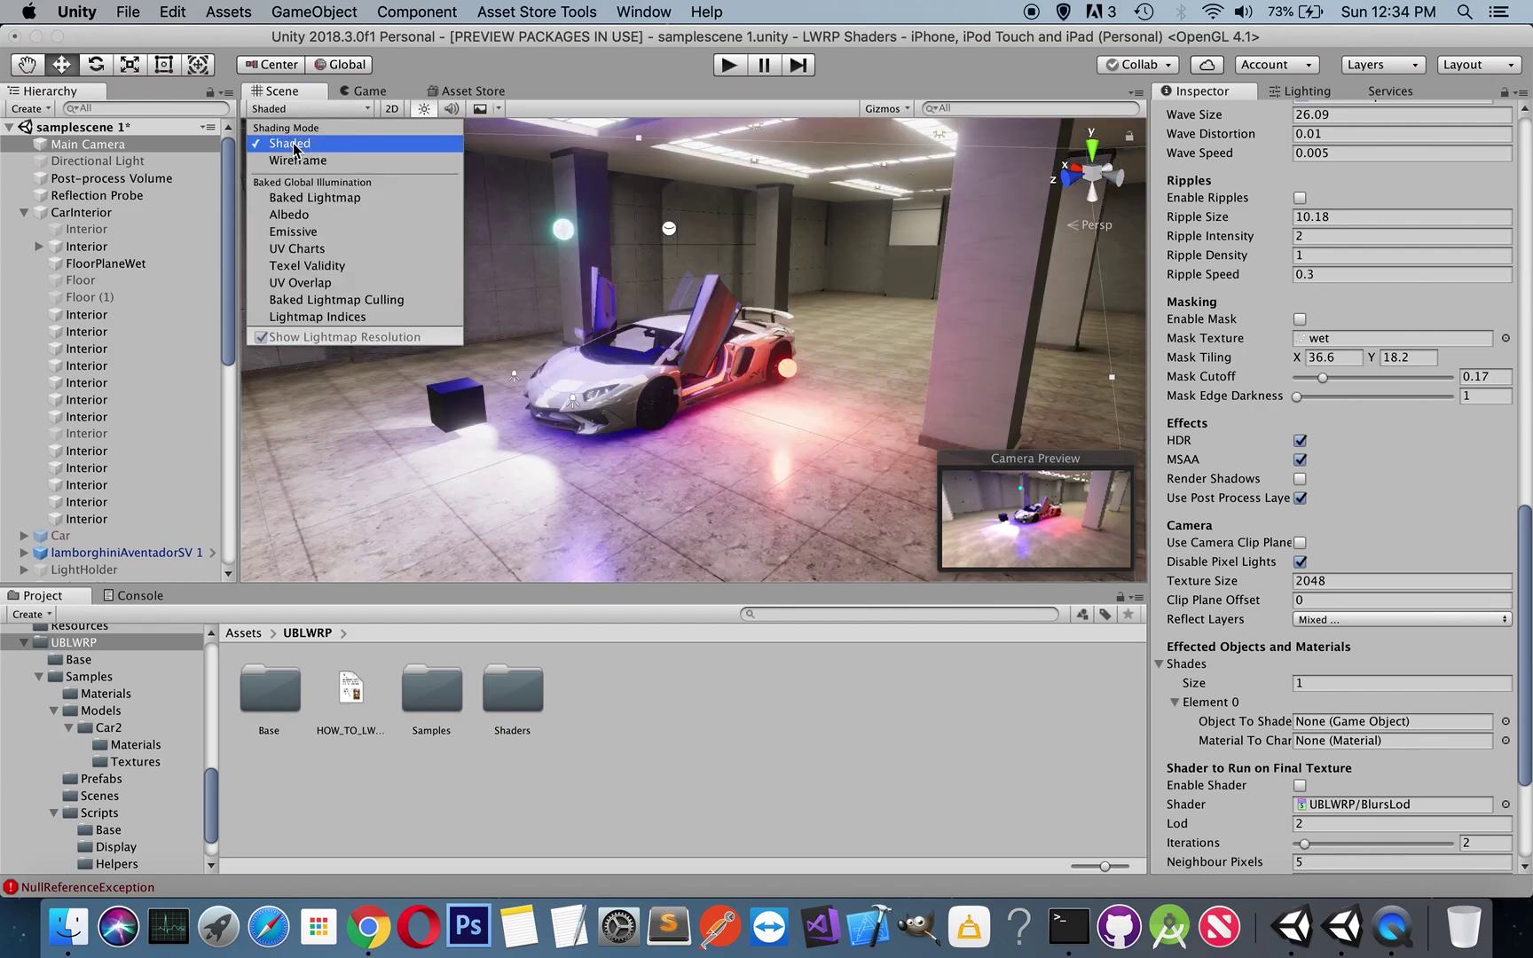
left_click(535, 470)
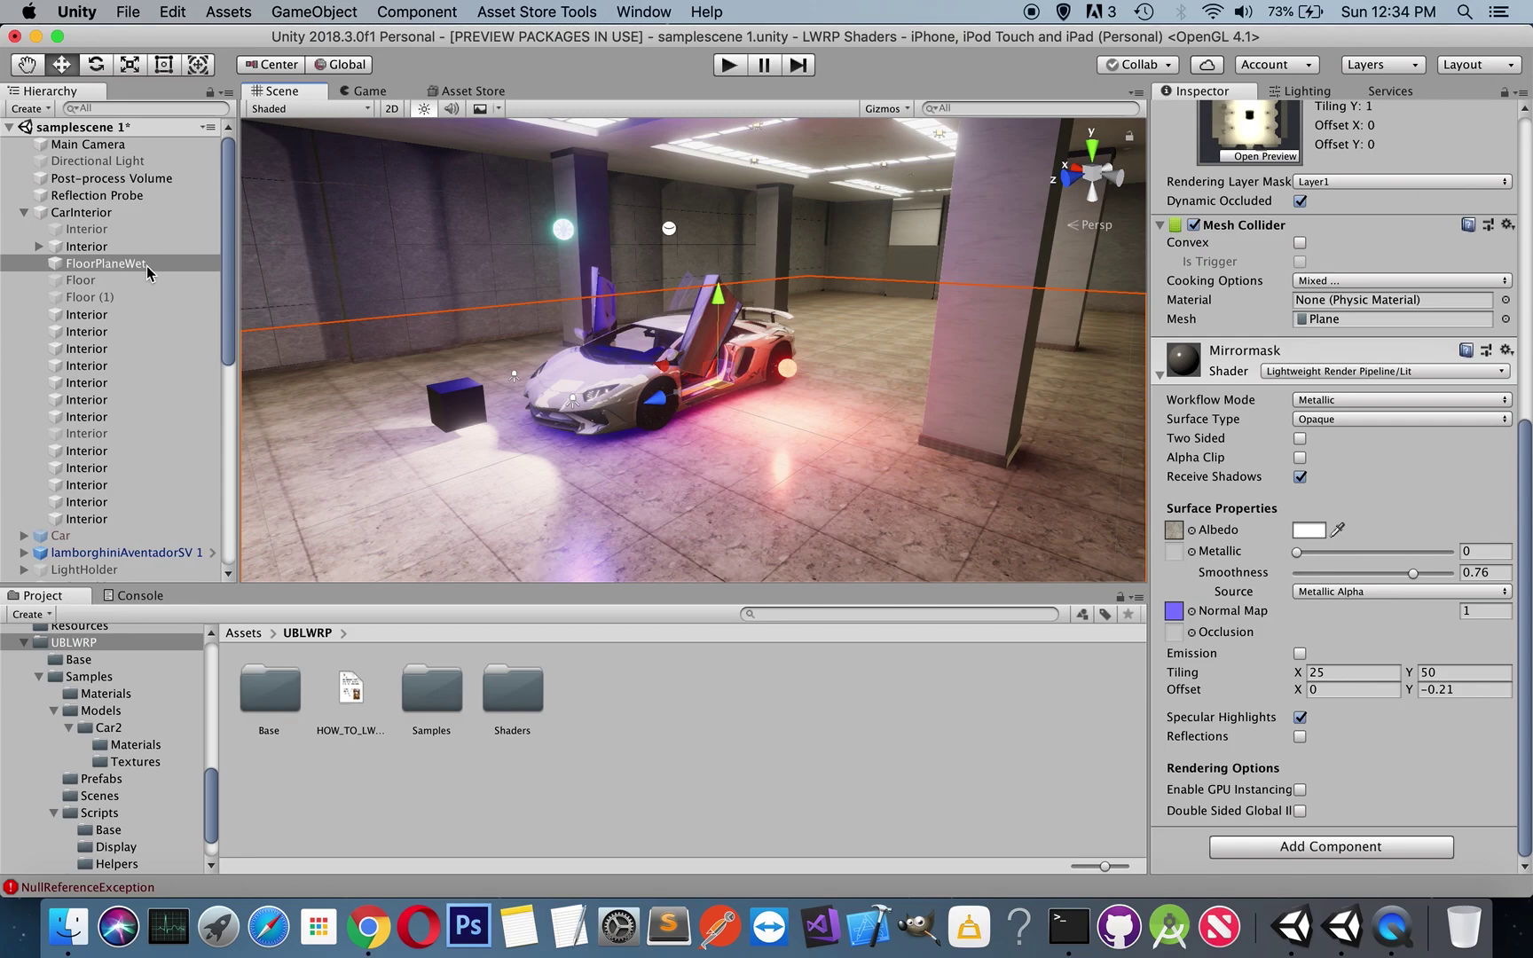
Step: Drag FloorPlaneWet into the Main Camera's Shades Element 0 Object To Shade slot
left_click(98, 144)
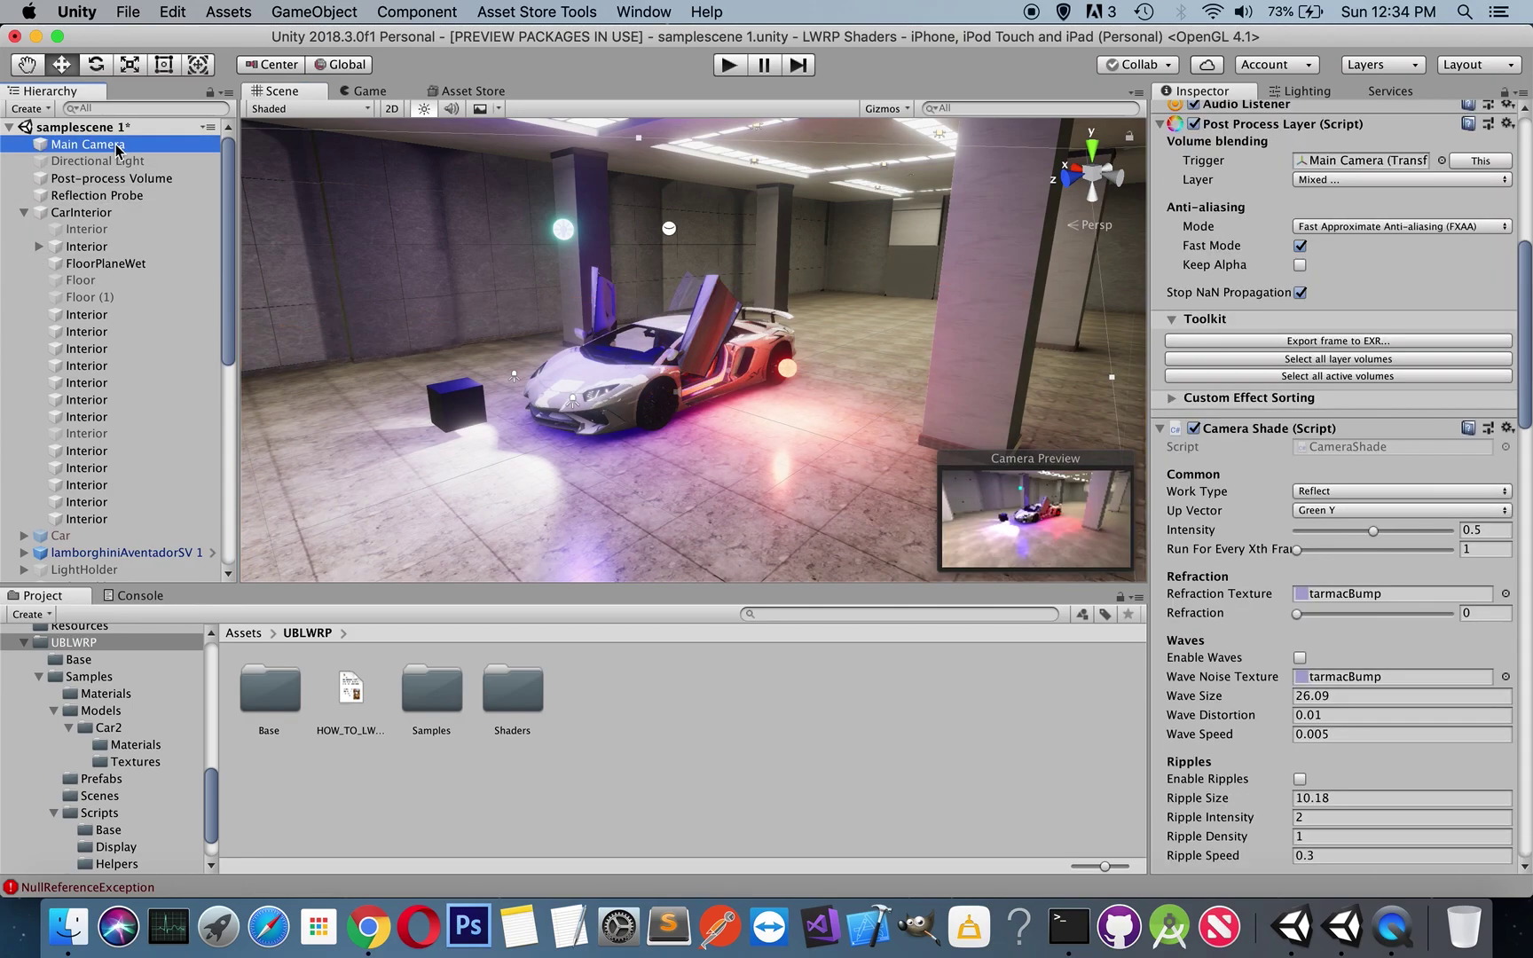
scroll(1385, 523, "down", 2)
scroll(1385, 523, "down", 7)
scroll(1385, 523, "down", 4)
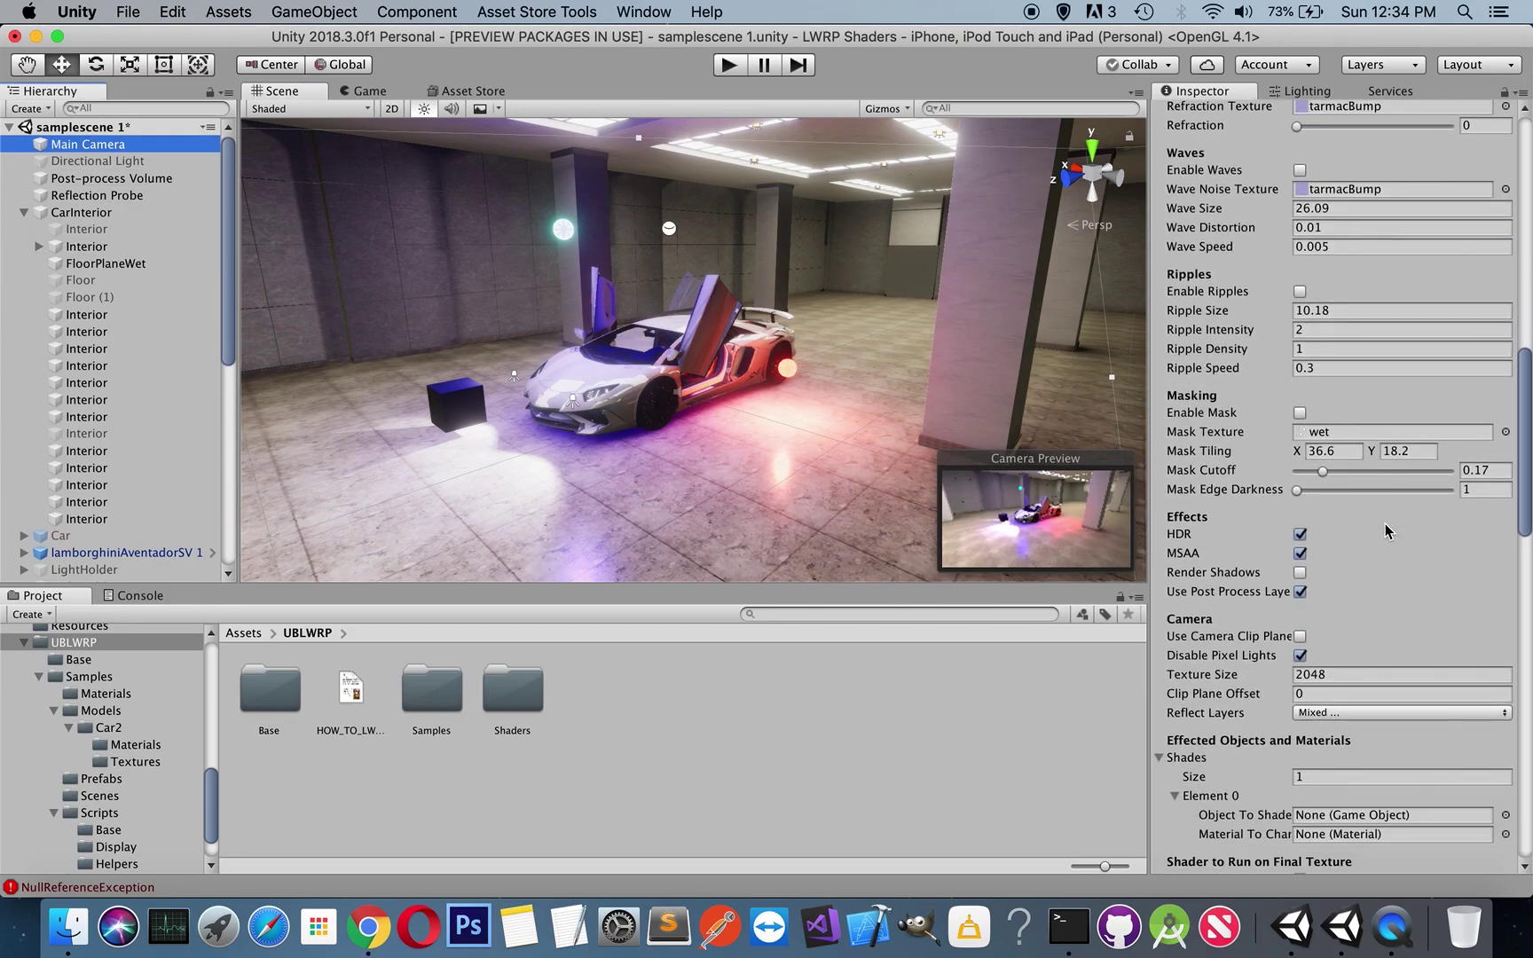
scroll(1385, 523, "down", 5)
scroll(1385, 523, "down", 2)
scroll(1385, 523, "down", 1)
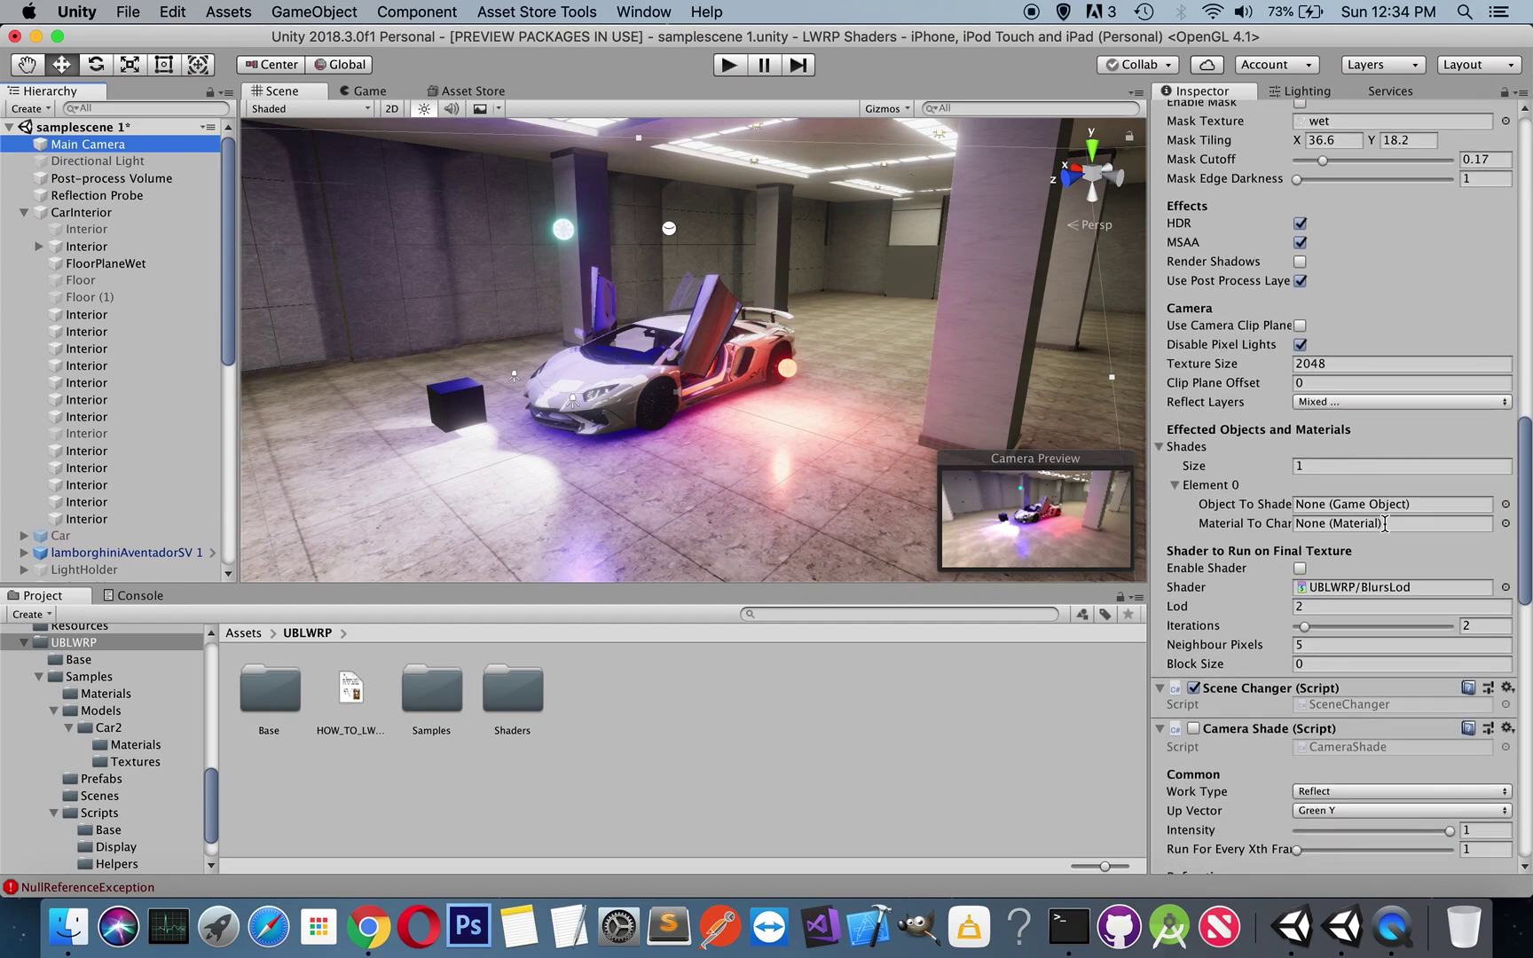
scroll(1384, 523, "up", 2)
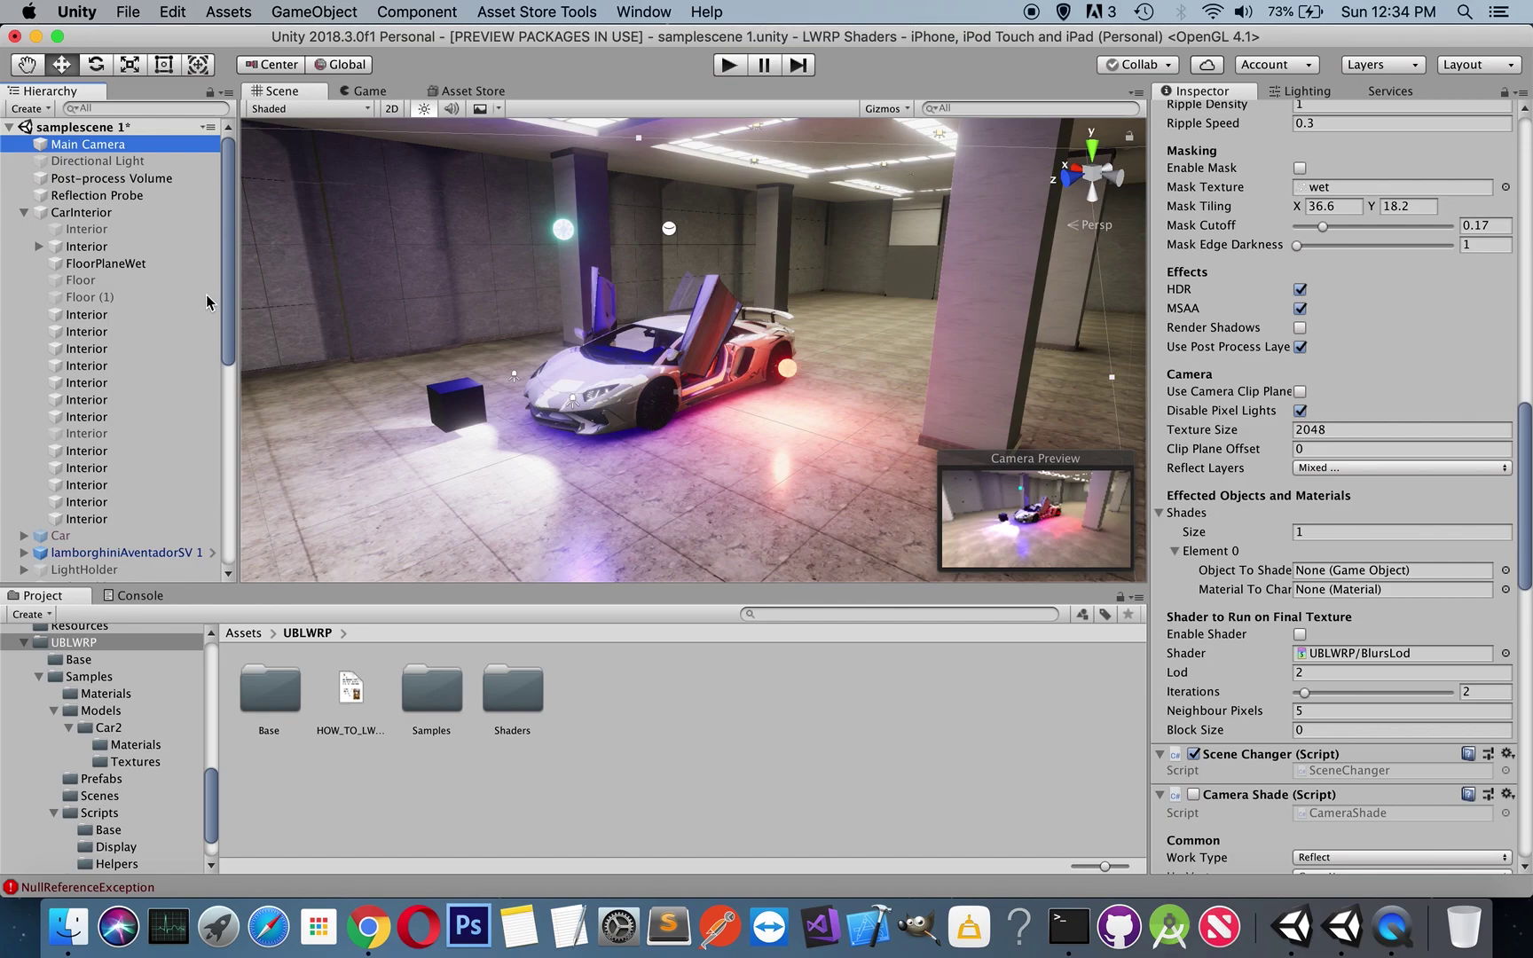
mouse_move(106, 263)
left_mouse_down()
mouse_move(863, 497)
mouse_move(1316, 574)
left_mouse_up()
left_click(97, 264)
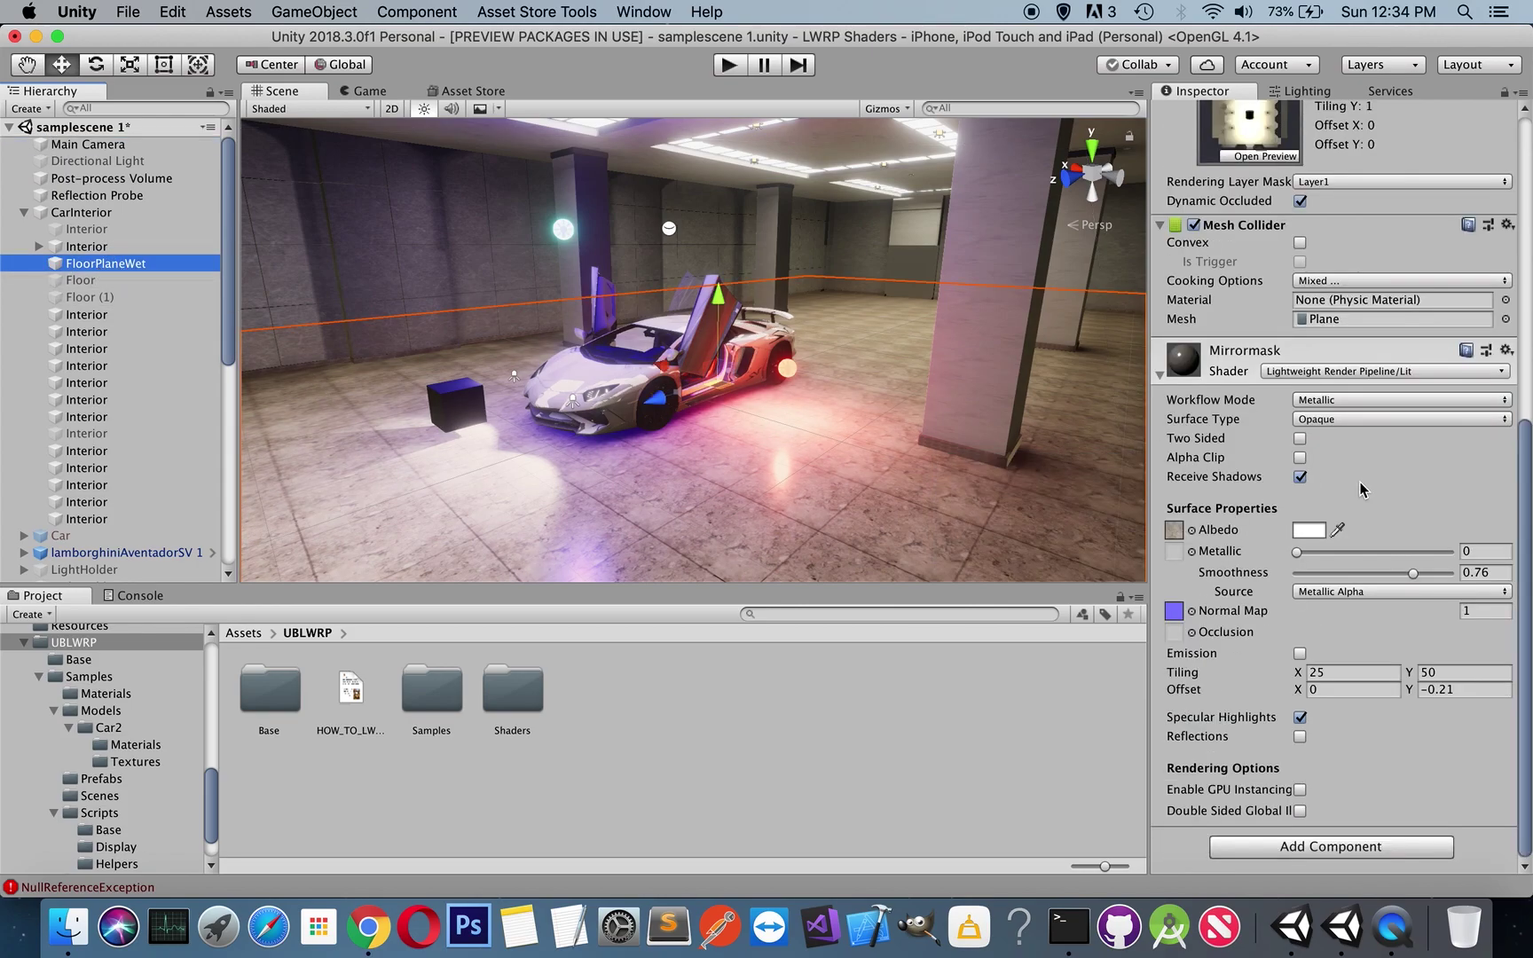
Step: Locate the Mirrormask material and drag it into Element 0's Material To Change slot
scroll(1360, 489, "up", 3)
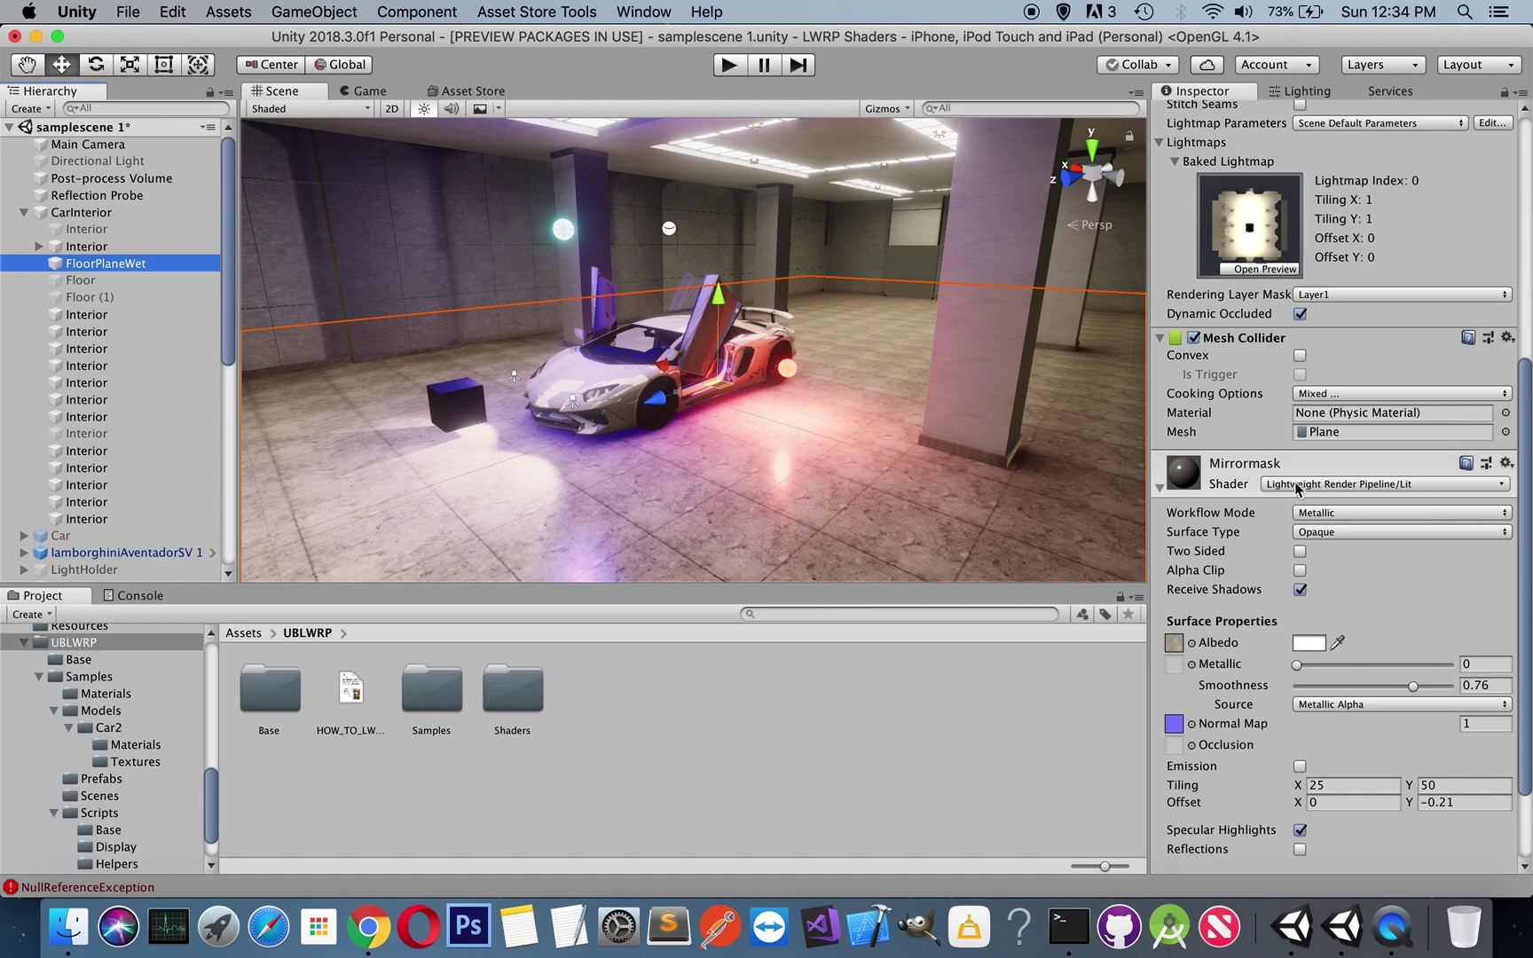
scroll(1305, 483, "up", 5)
scroll(1322, 488, "up", 4)
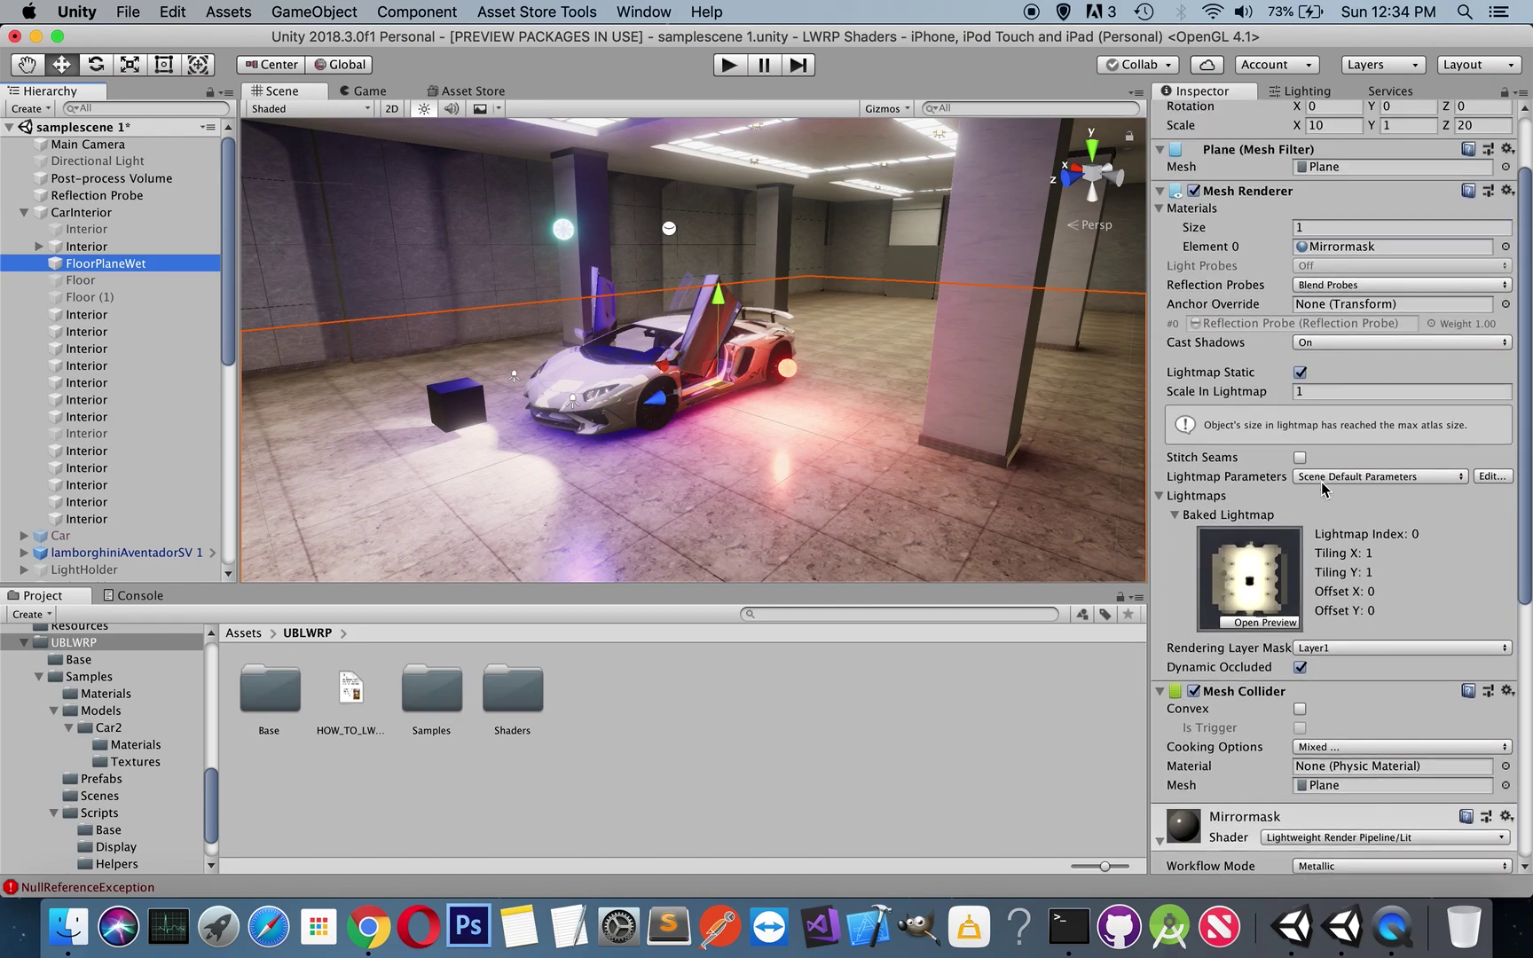
left_click(1335, 253)
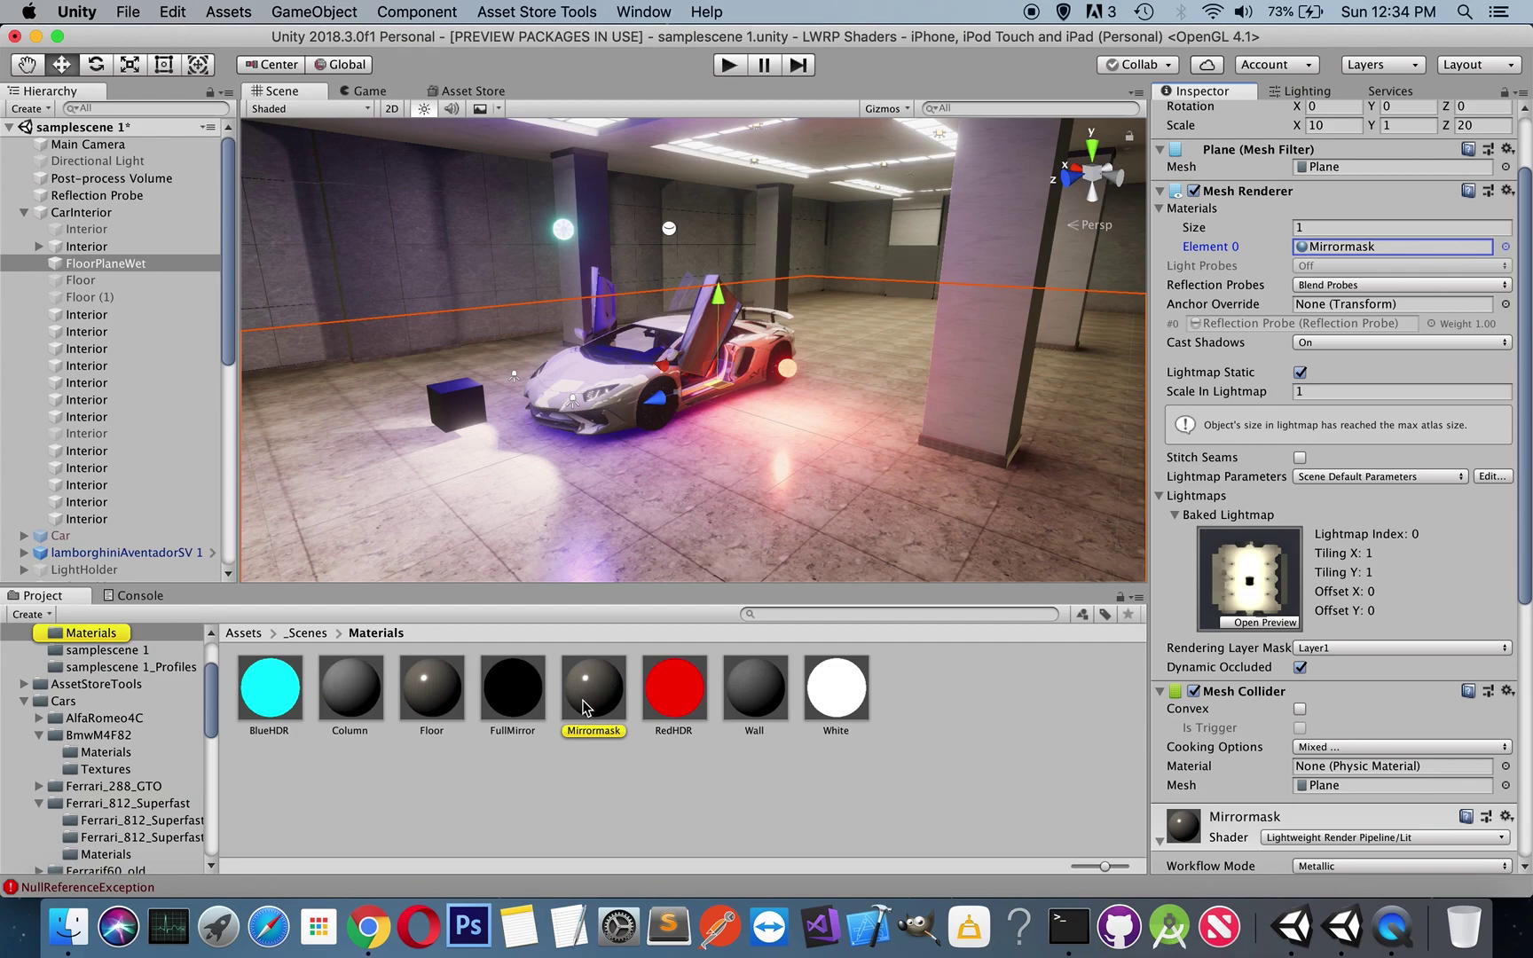
left_click(122, 151)
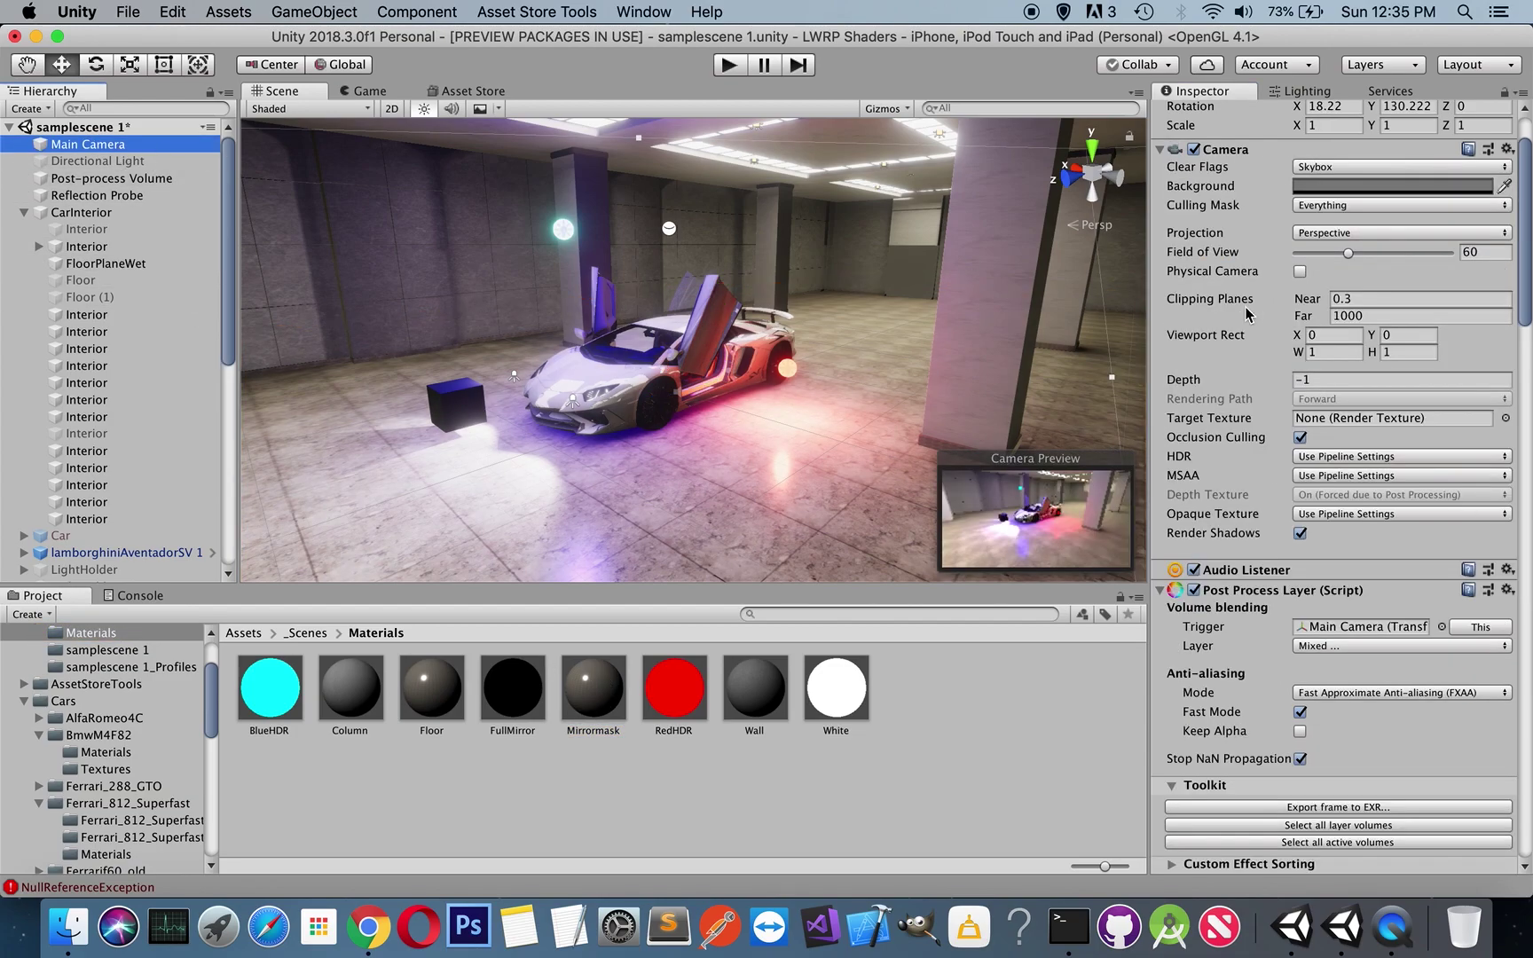
scroll(1281, 324, "down", 10)
scroll(1280, 325, "down", 5)
scroll(1280, 325, "down", 3)
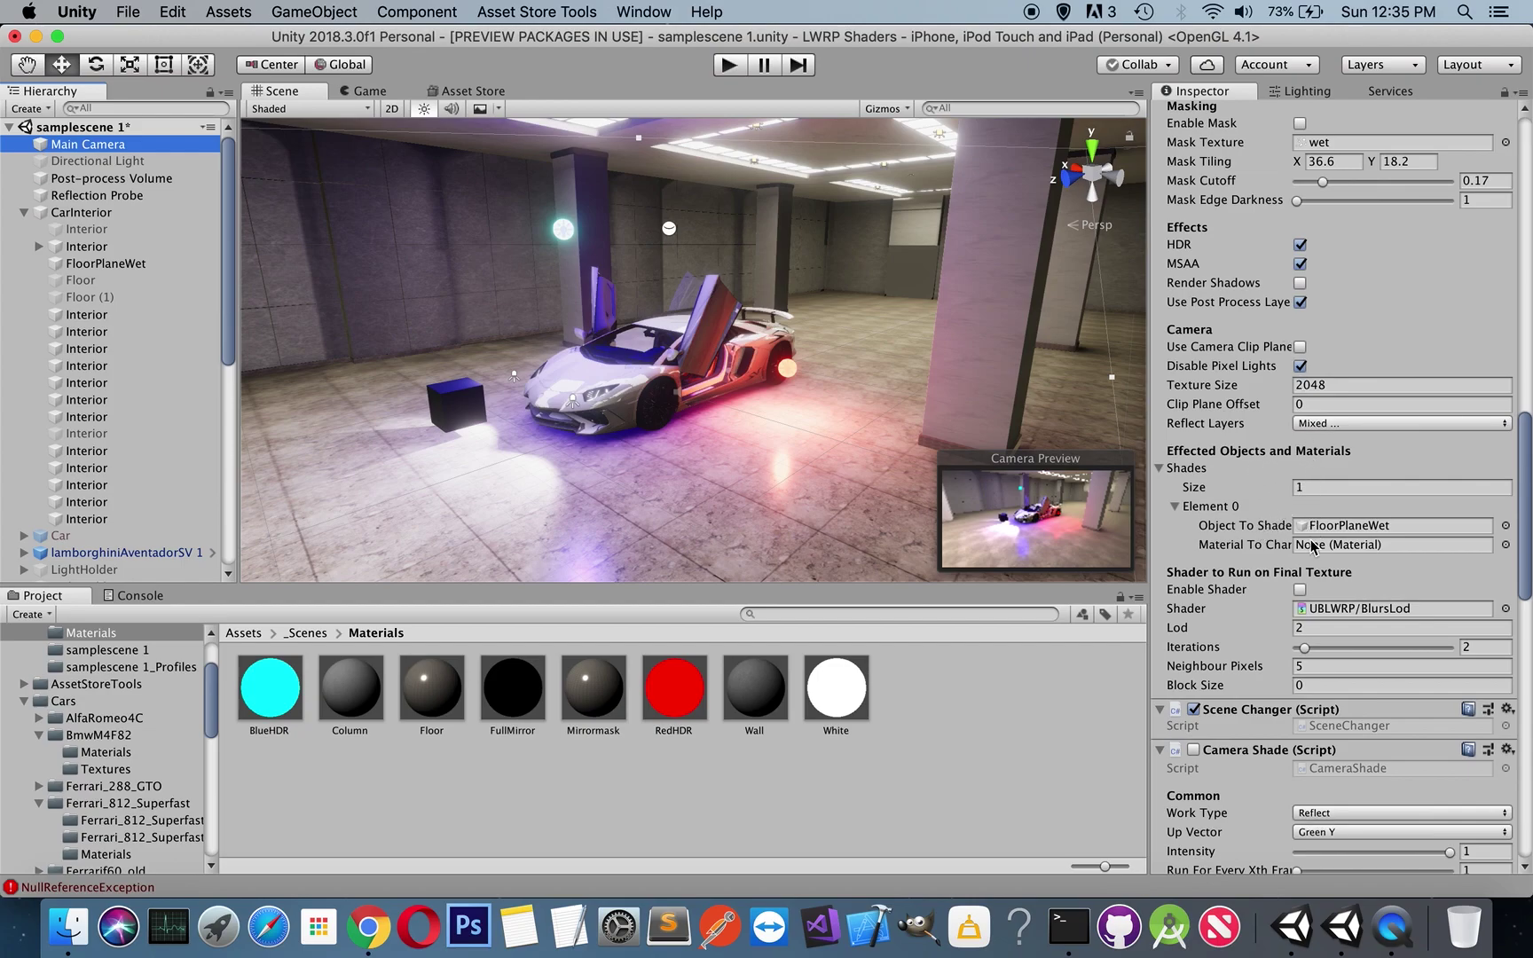
left_click(594, 703)
left_click_drag(595, 703, 1297, 547)
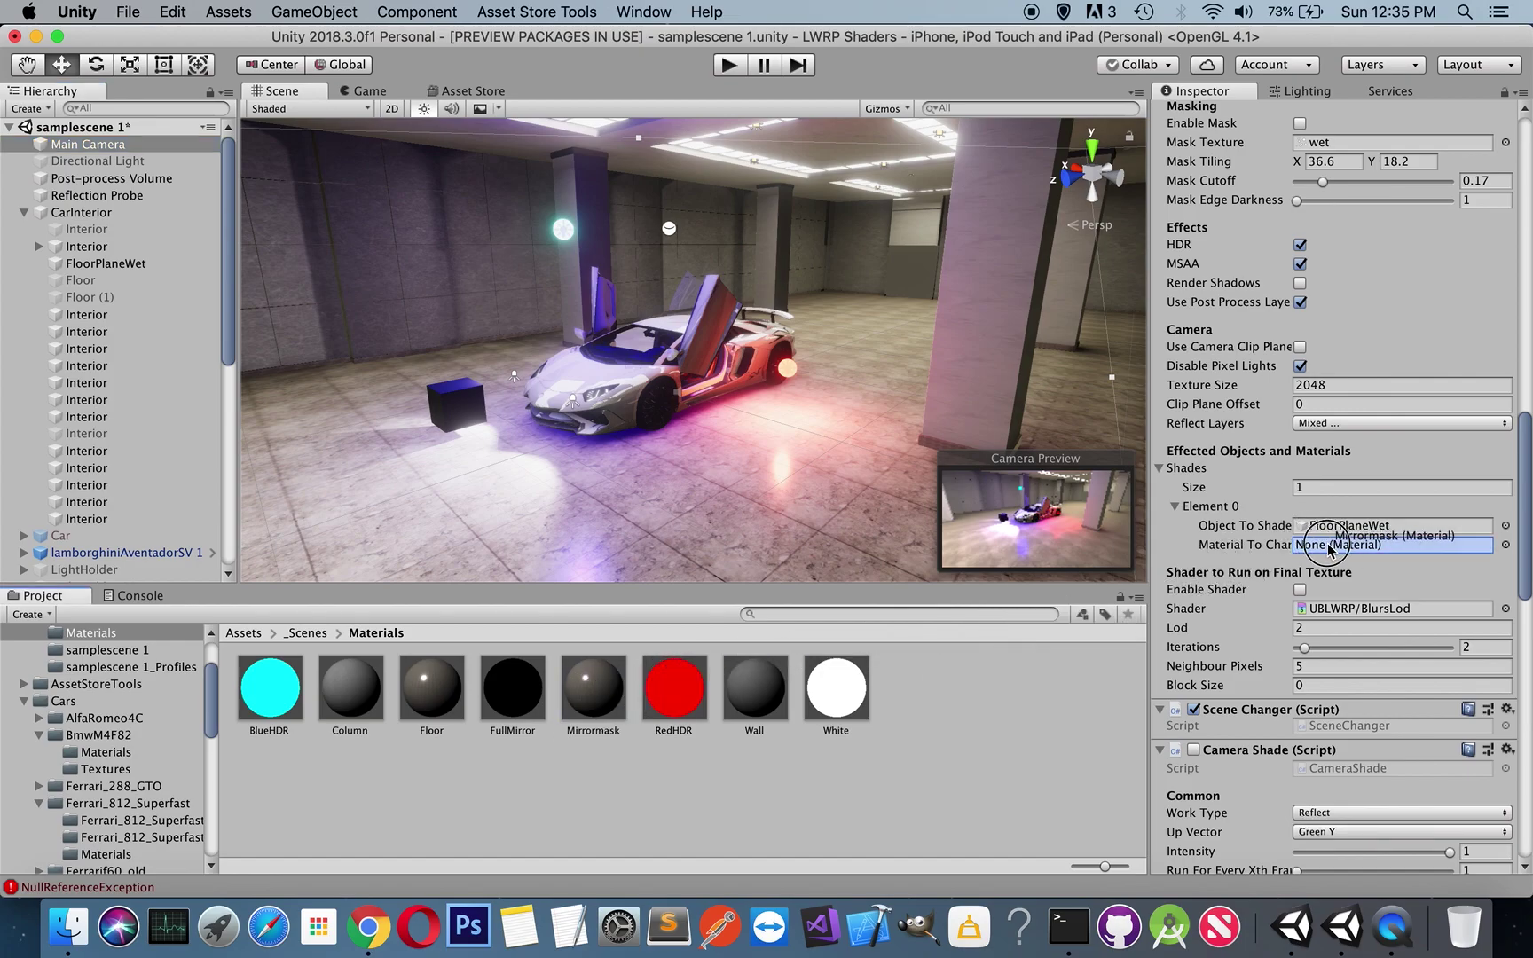
left_click_drag(1297, 547, 1328, 551)
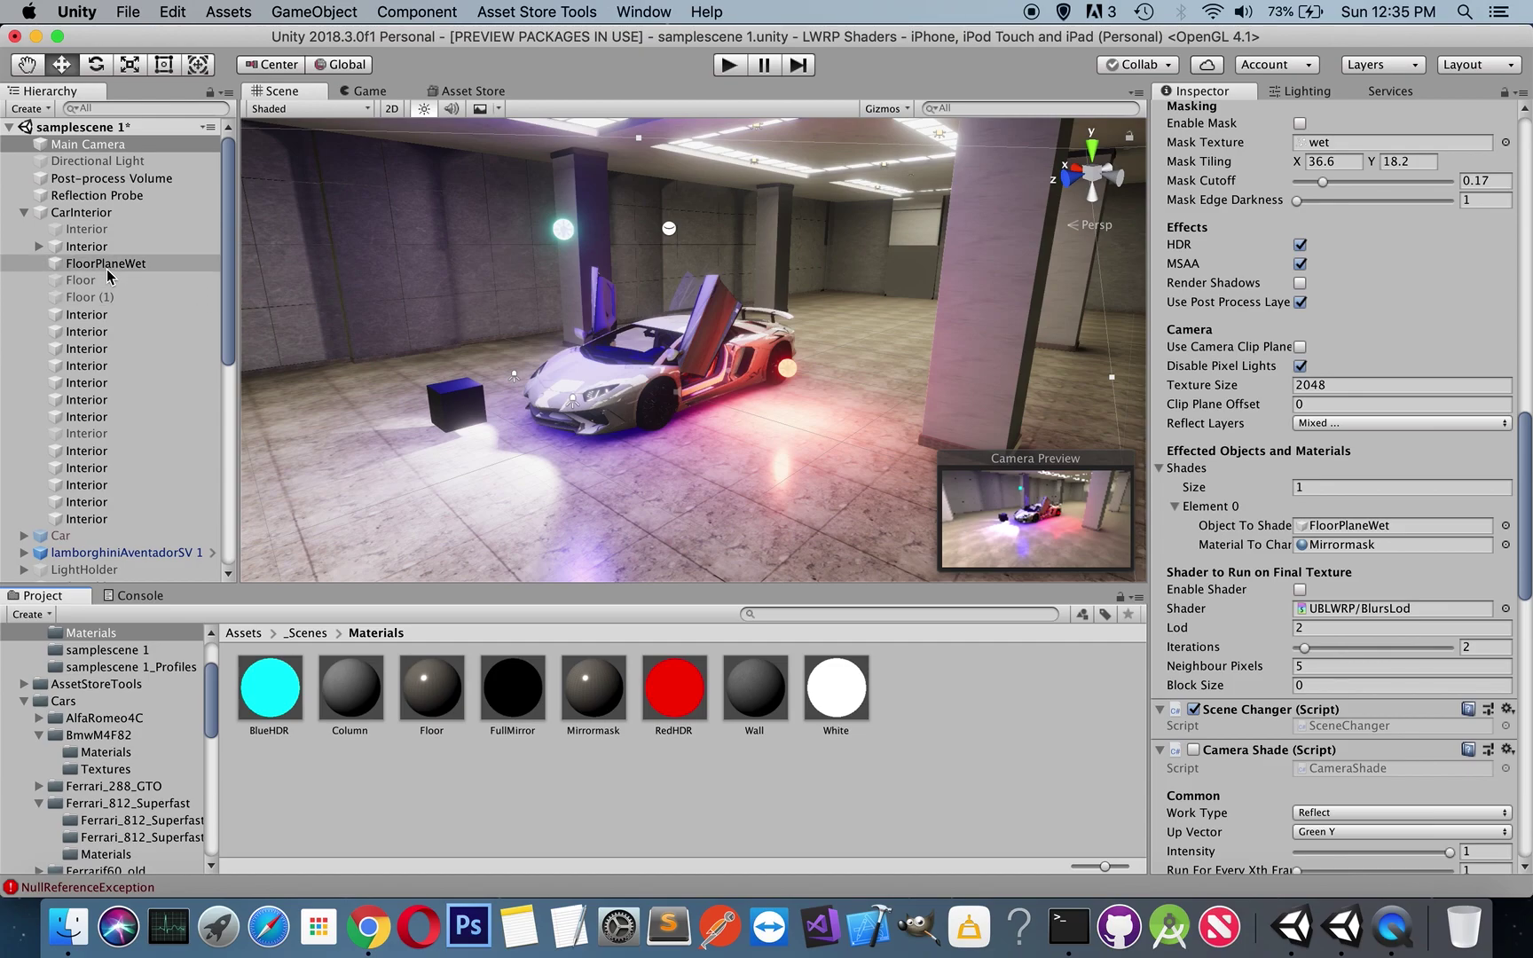
Step: Switch Mirrormask to the UBLWRP/Mirrors shader and view the mirrored floor in the Game view
left_click(596, 700)
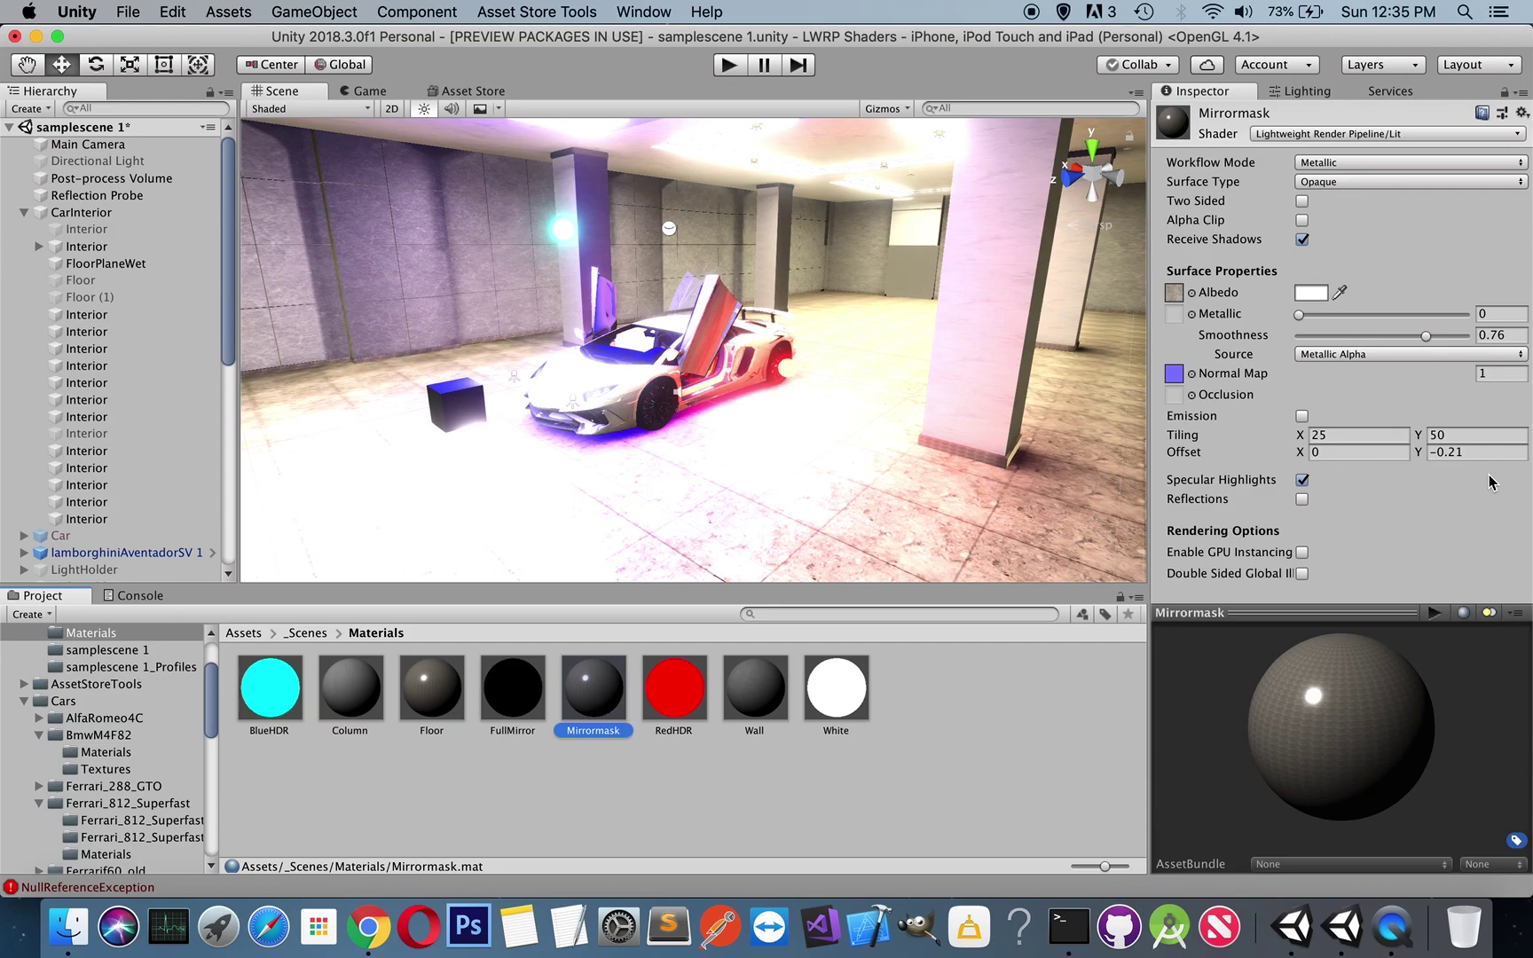
left_click(1350, 134)
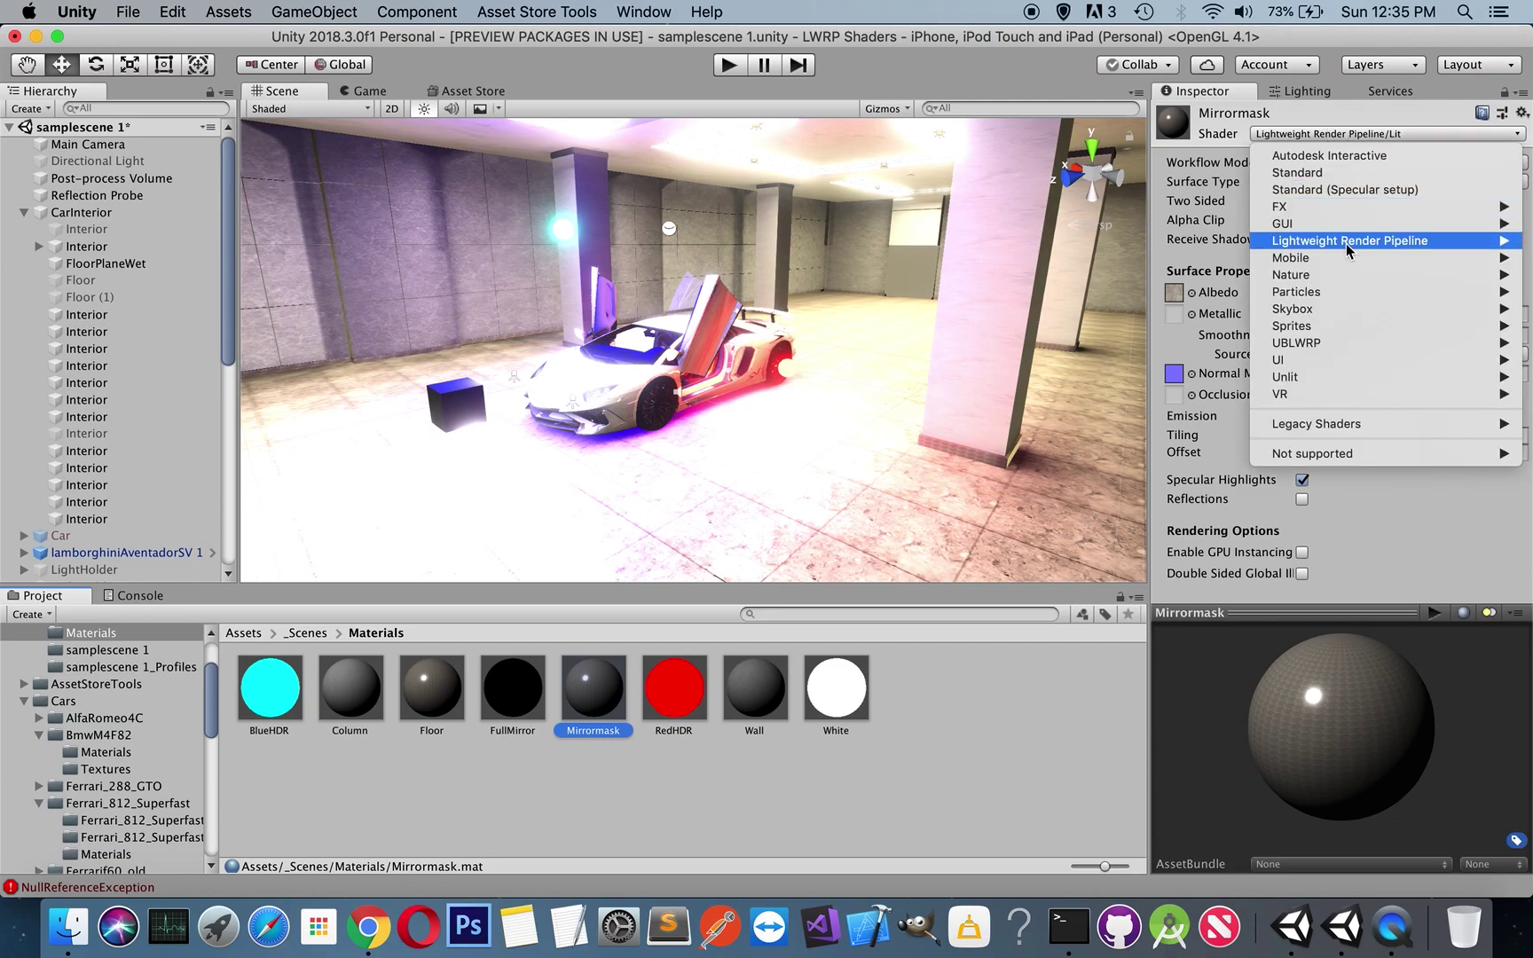
mouse_move(1317, 350)
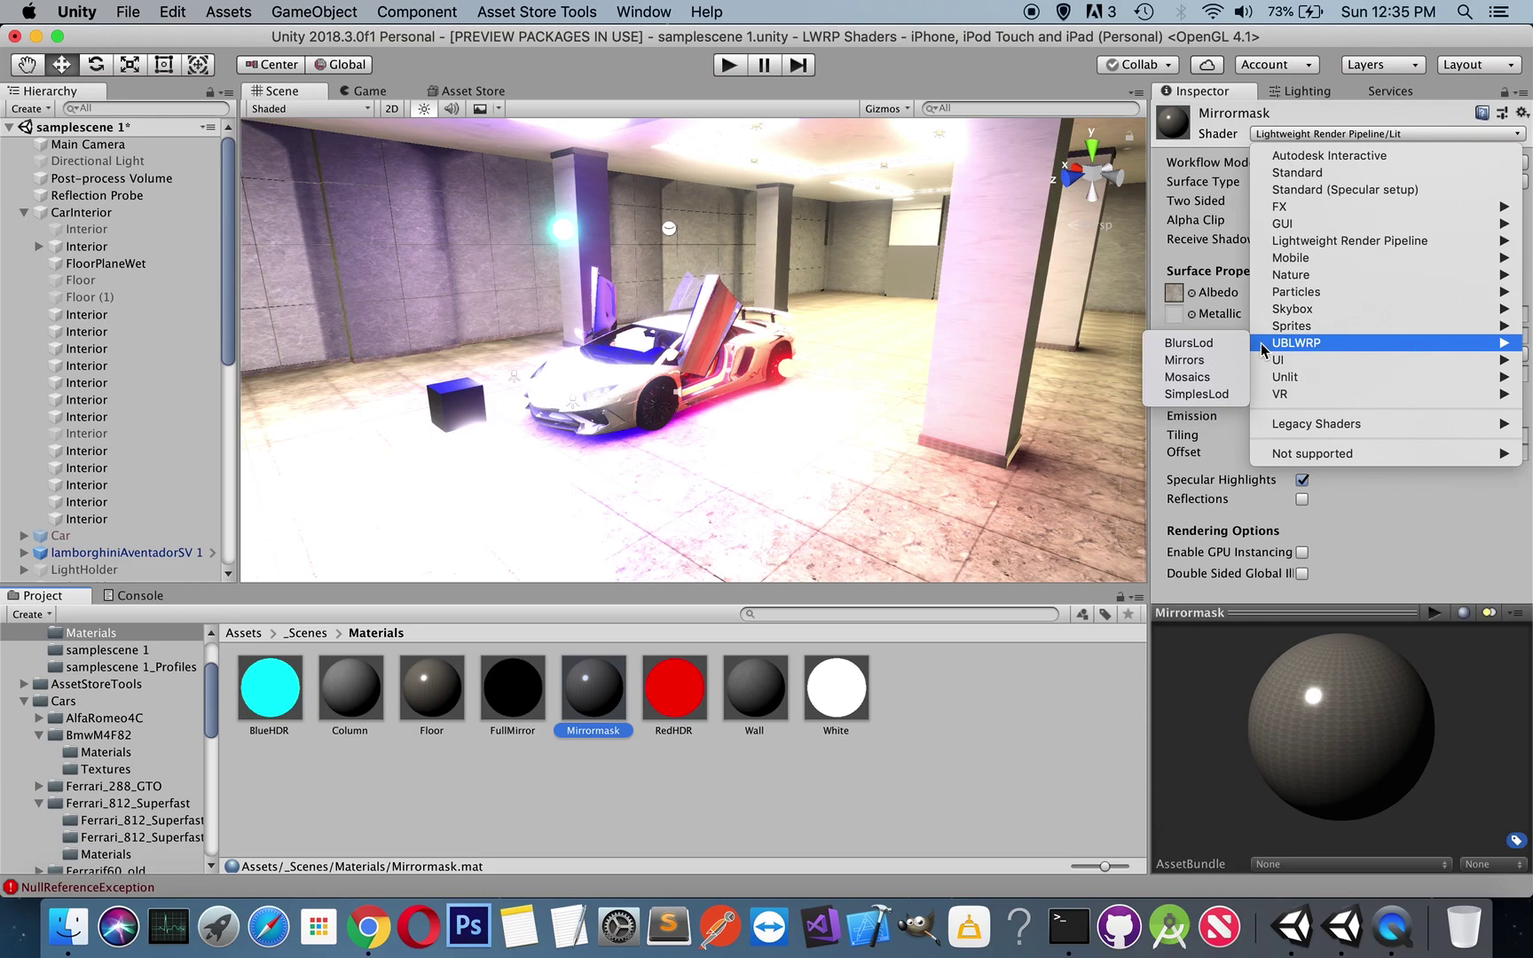
left_click(1196, 361)
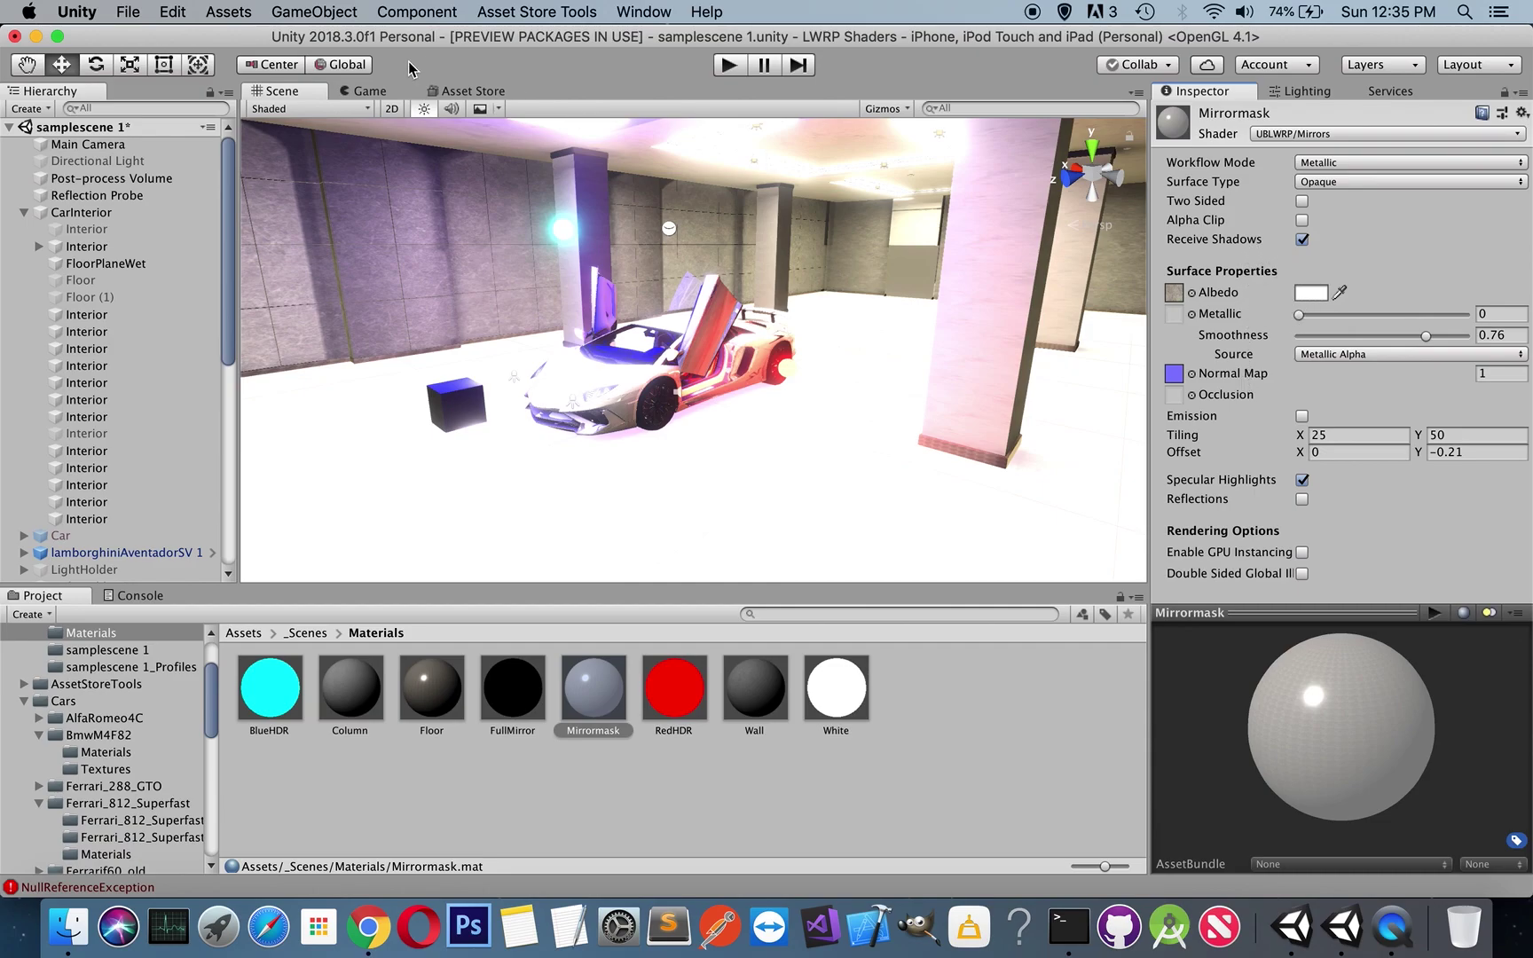
left_click(363, 93)
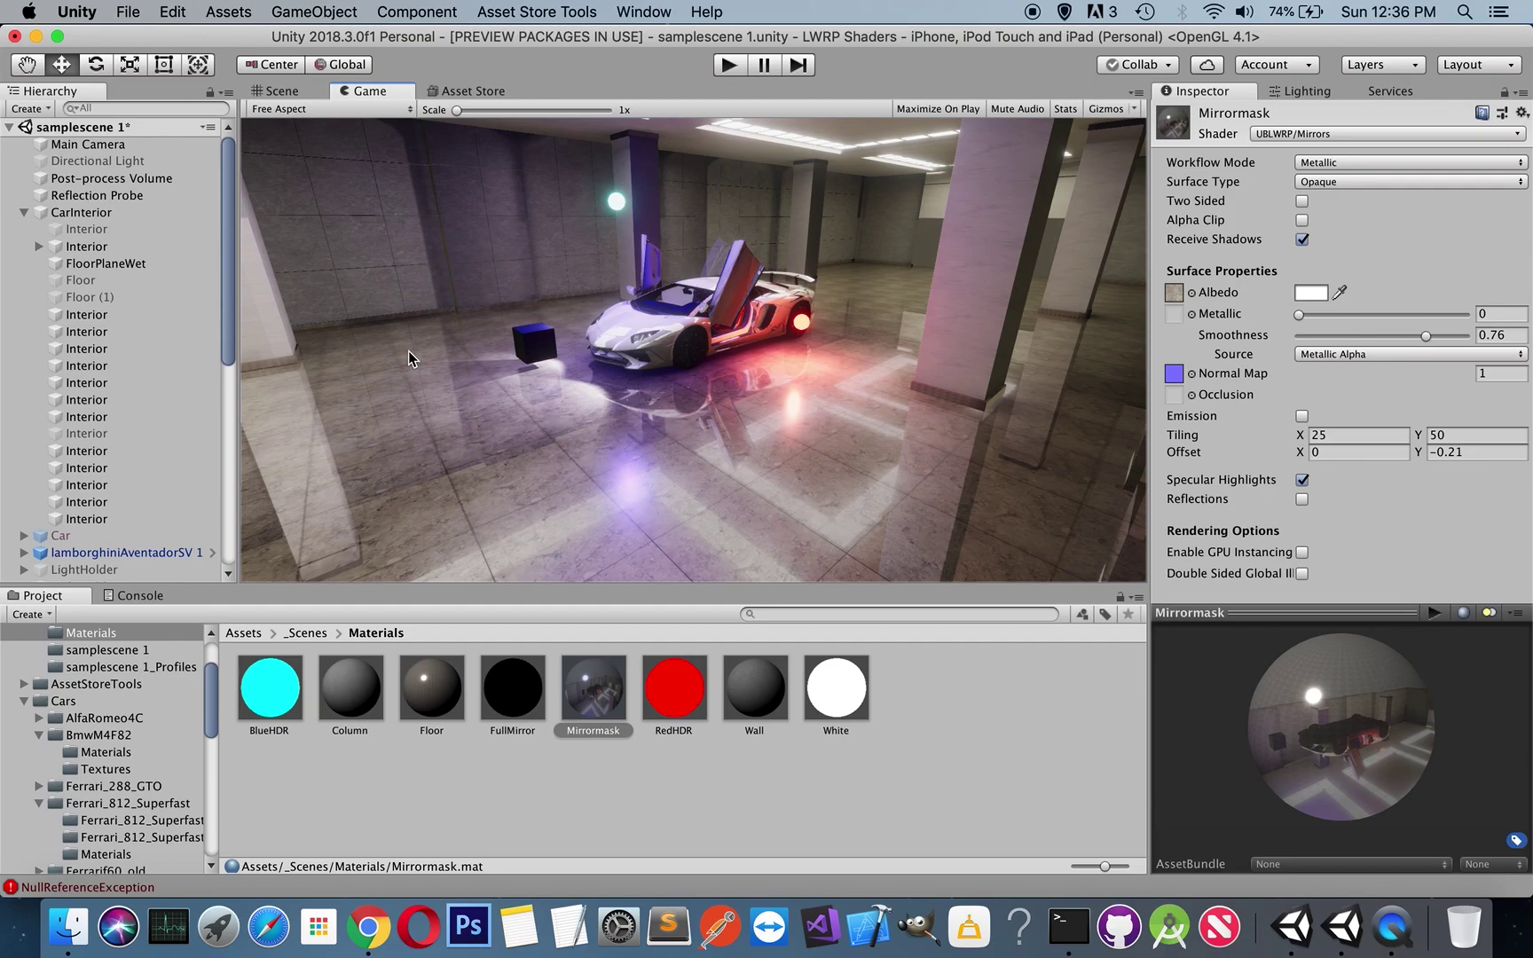
Step: Select the Main Camera and scroll down to its Camera Shade component
left_click(93, 147)
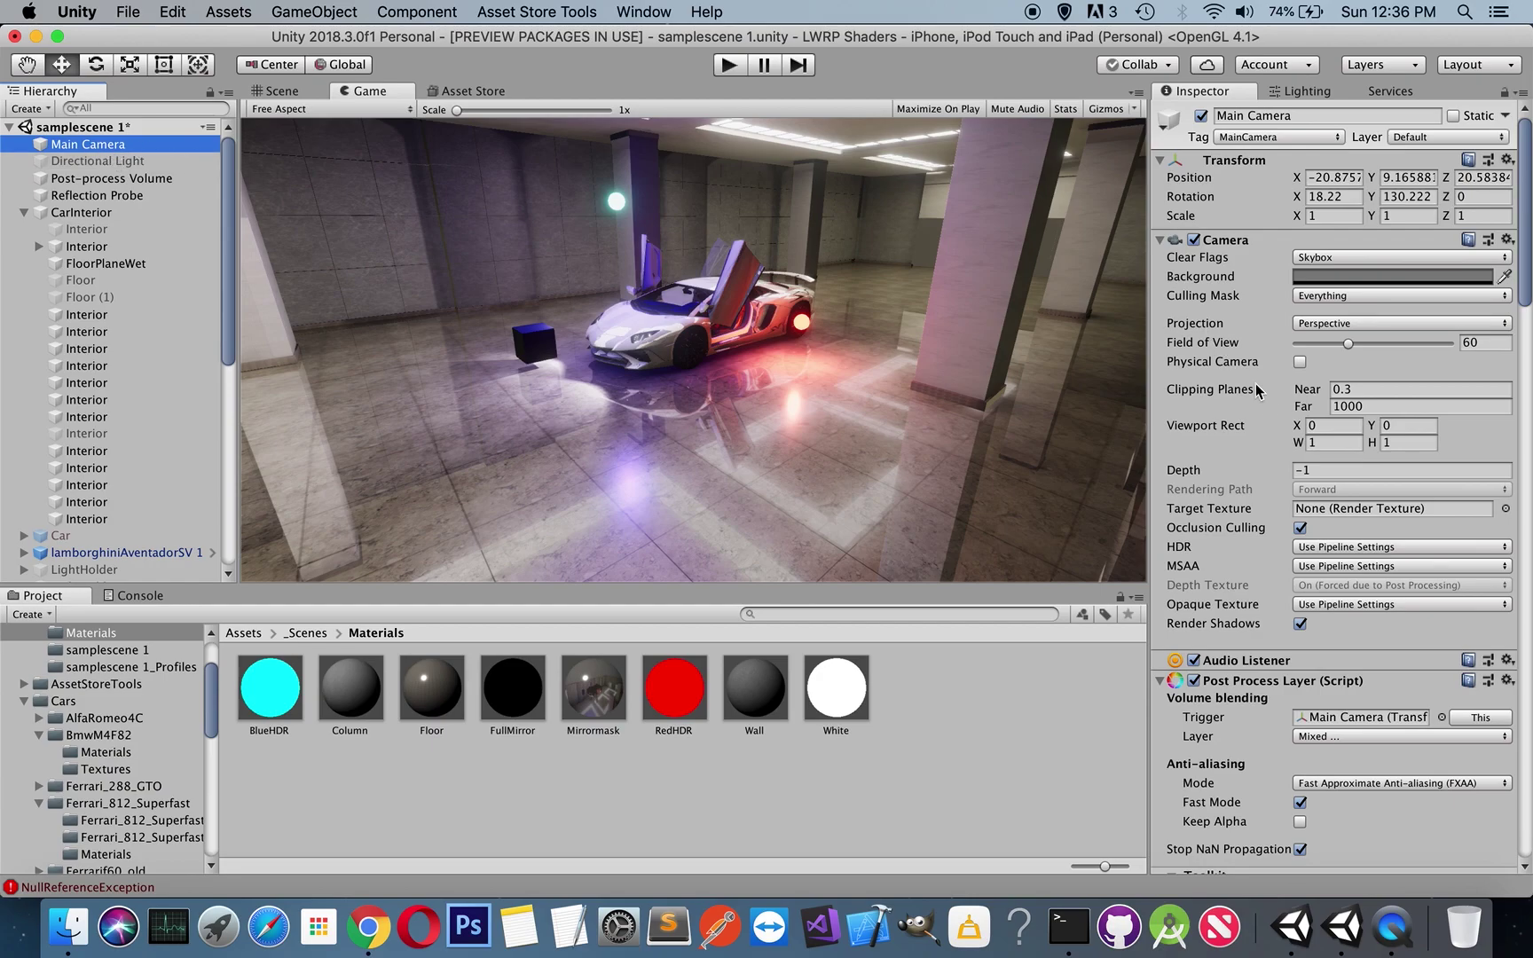
scroll(1258, 394, "down", 5)
scroll(1262, 398, "down", 2)
scroll(1265, 401, "down", 3)
scroll(1268, 407, "down", 3)
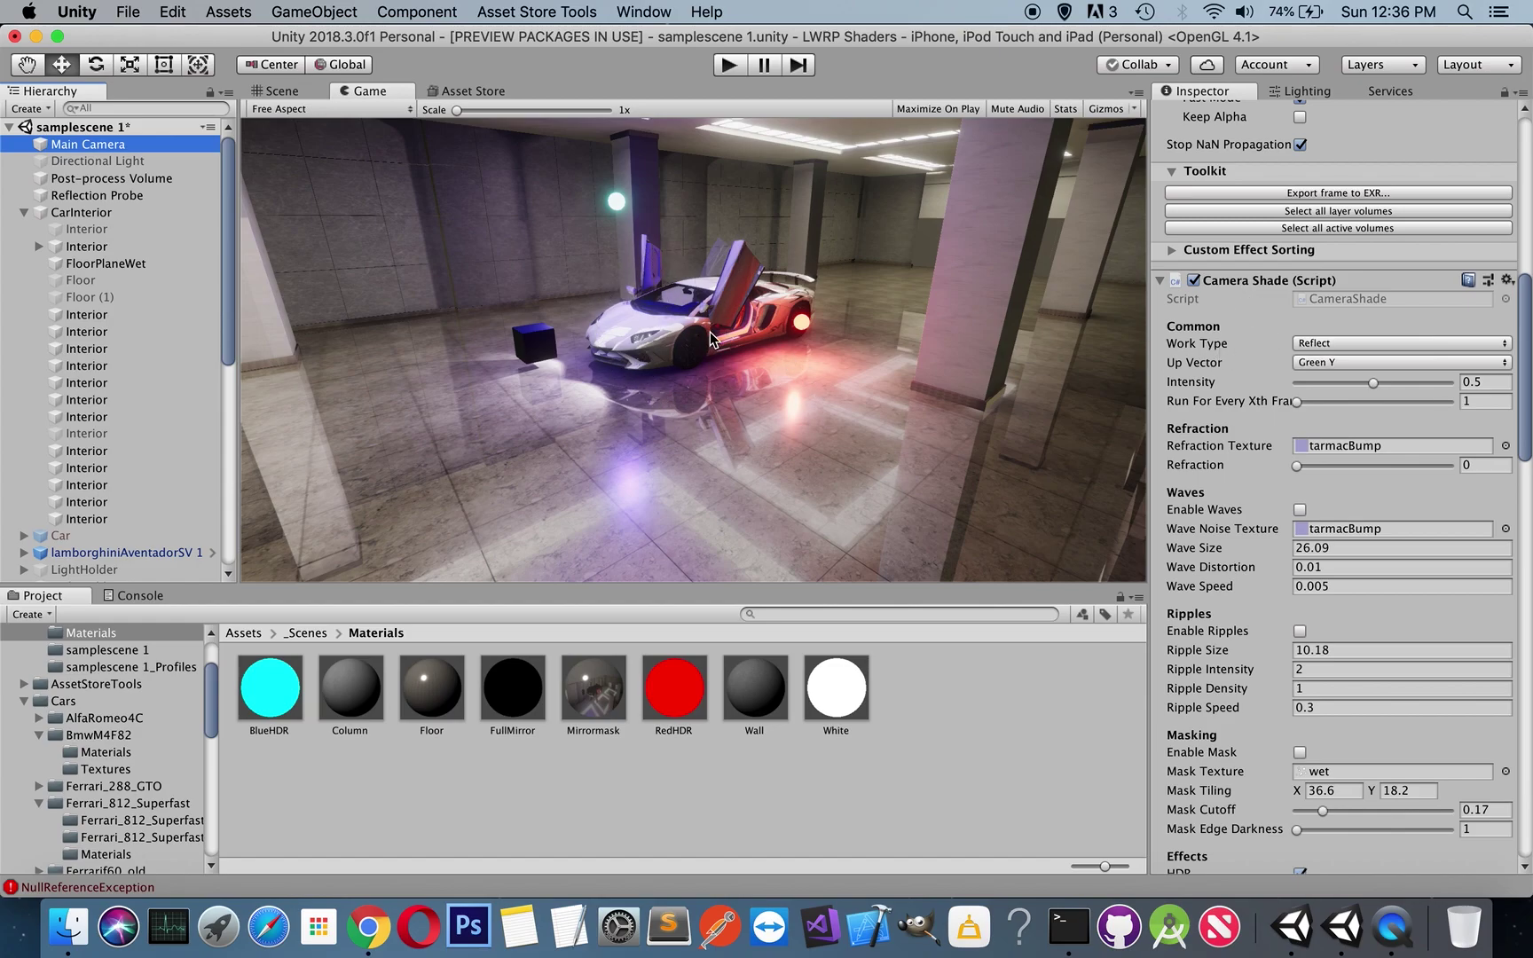
Step: Check the Work Type options twice, leaving it on Reflect
left_click(1346, 348)
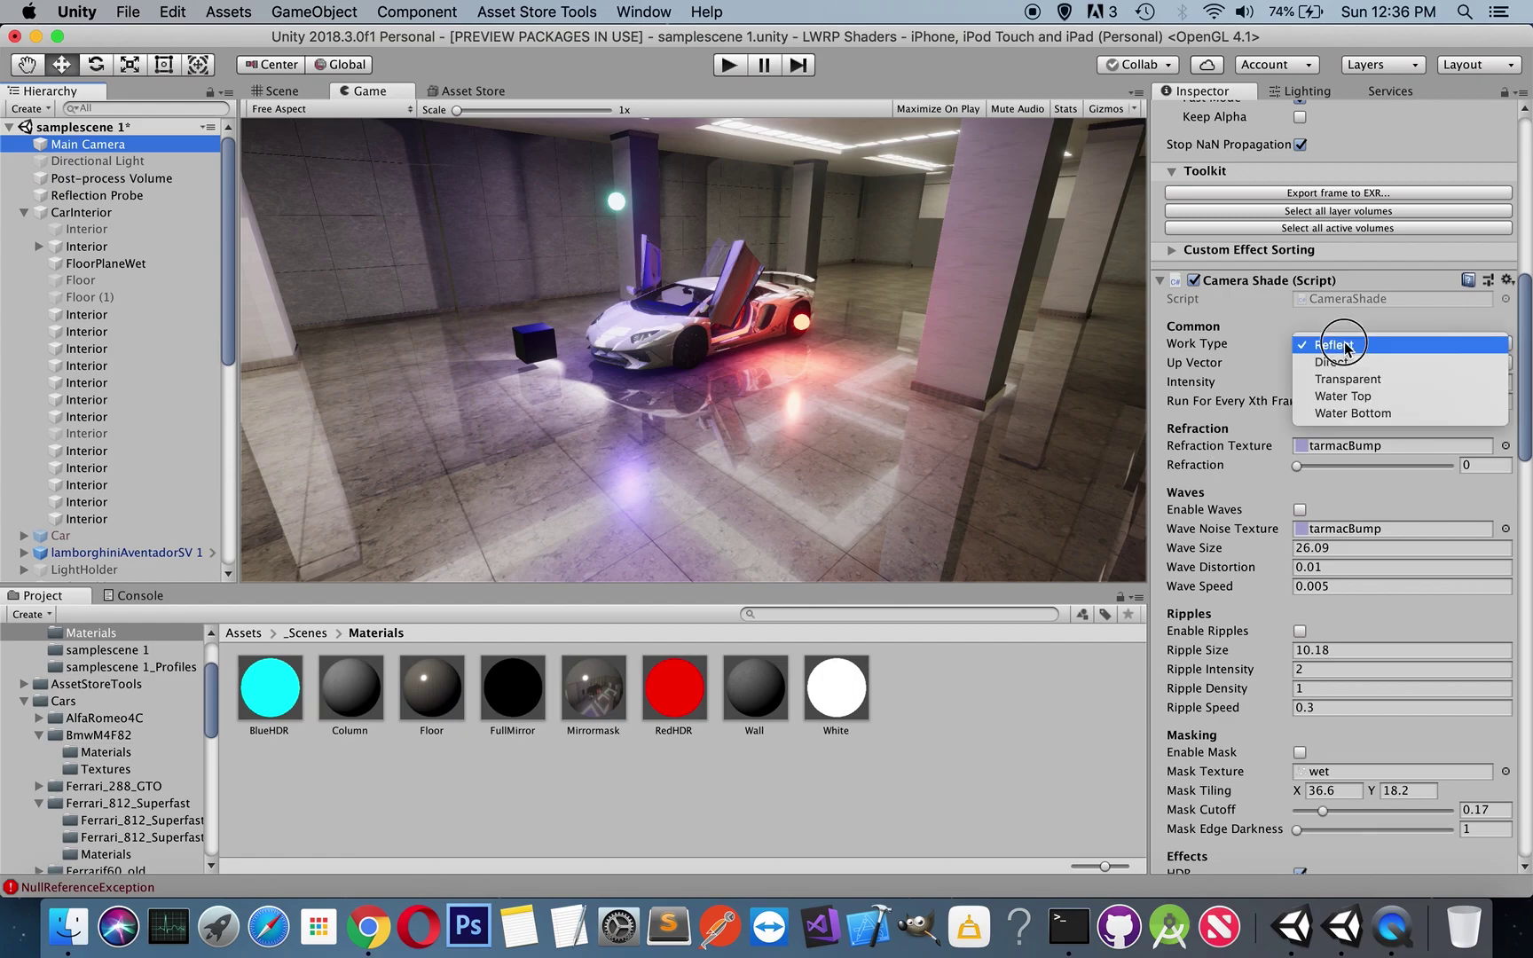
left_click(1345, 345)
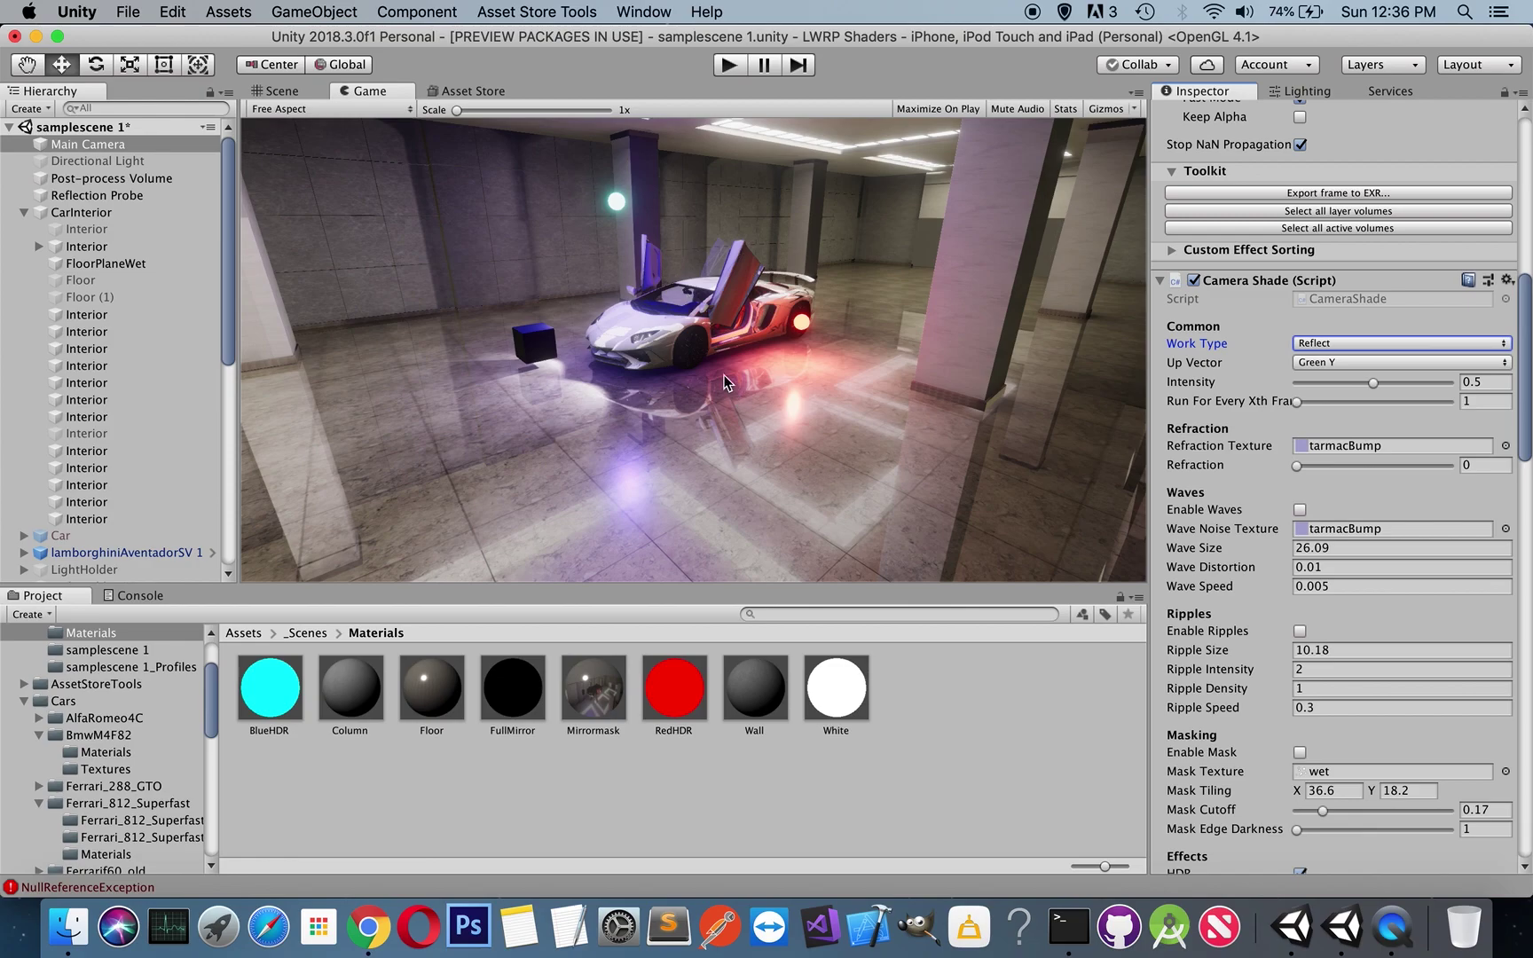
left_click(1322, 349)
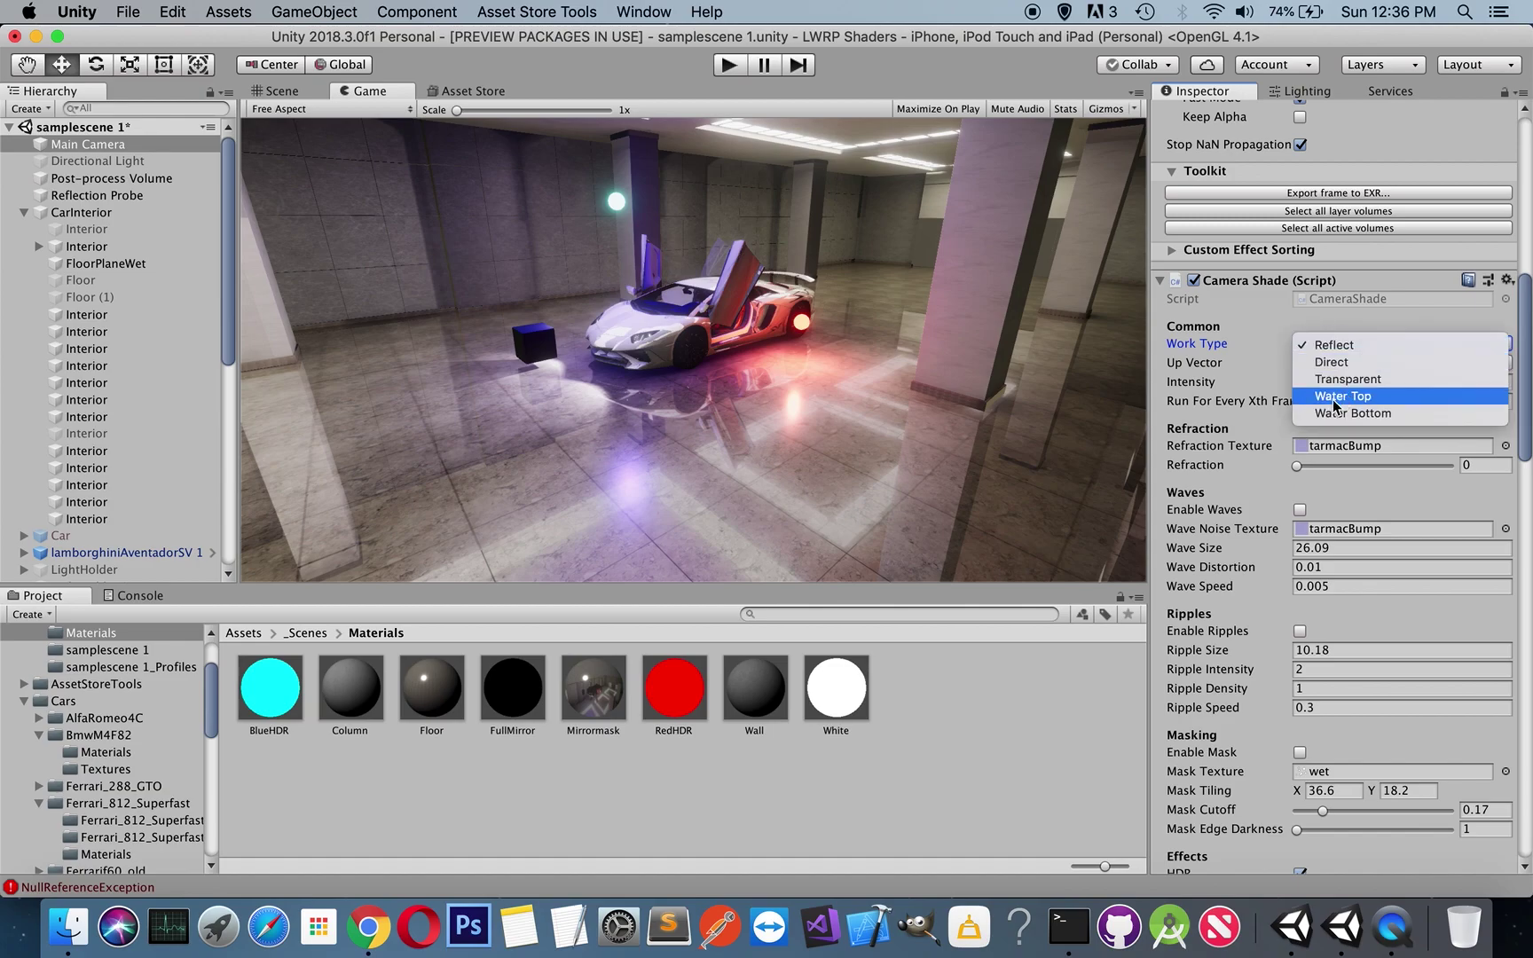
left_click(1330, 352)
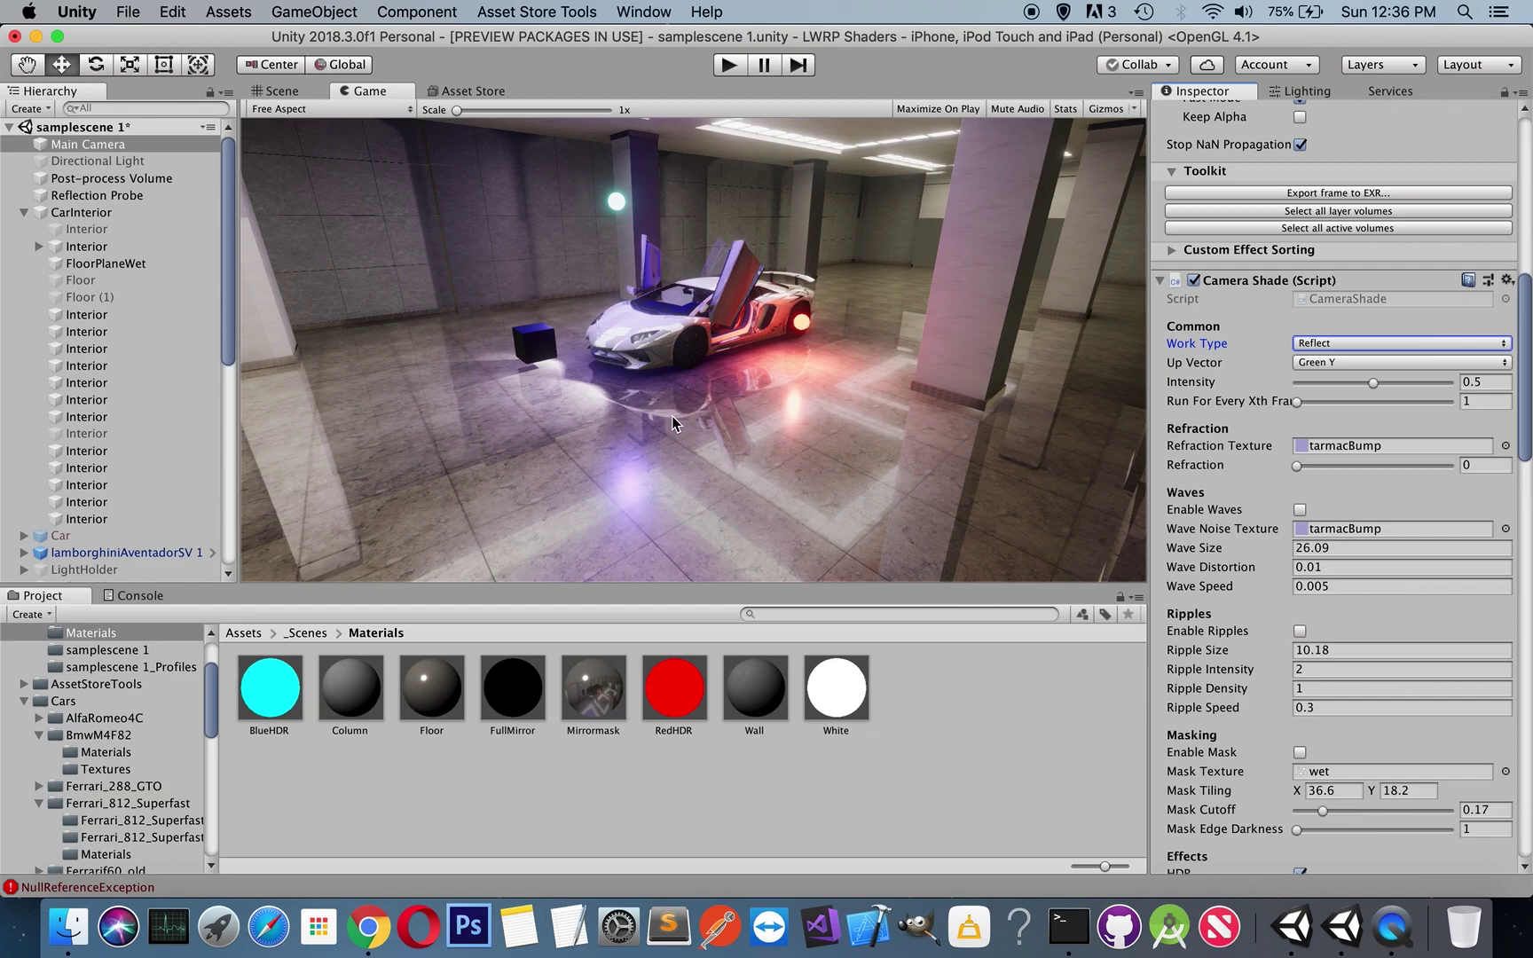
Step: Return to the Scene view, reselect Main Camera and list Camera Shade's Up Vector choices
left_click(277, 88)
left_click(570, 511)
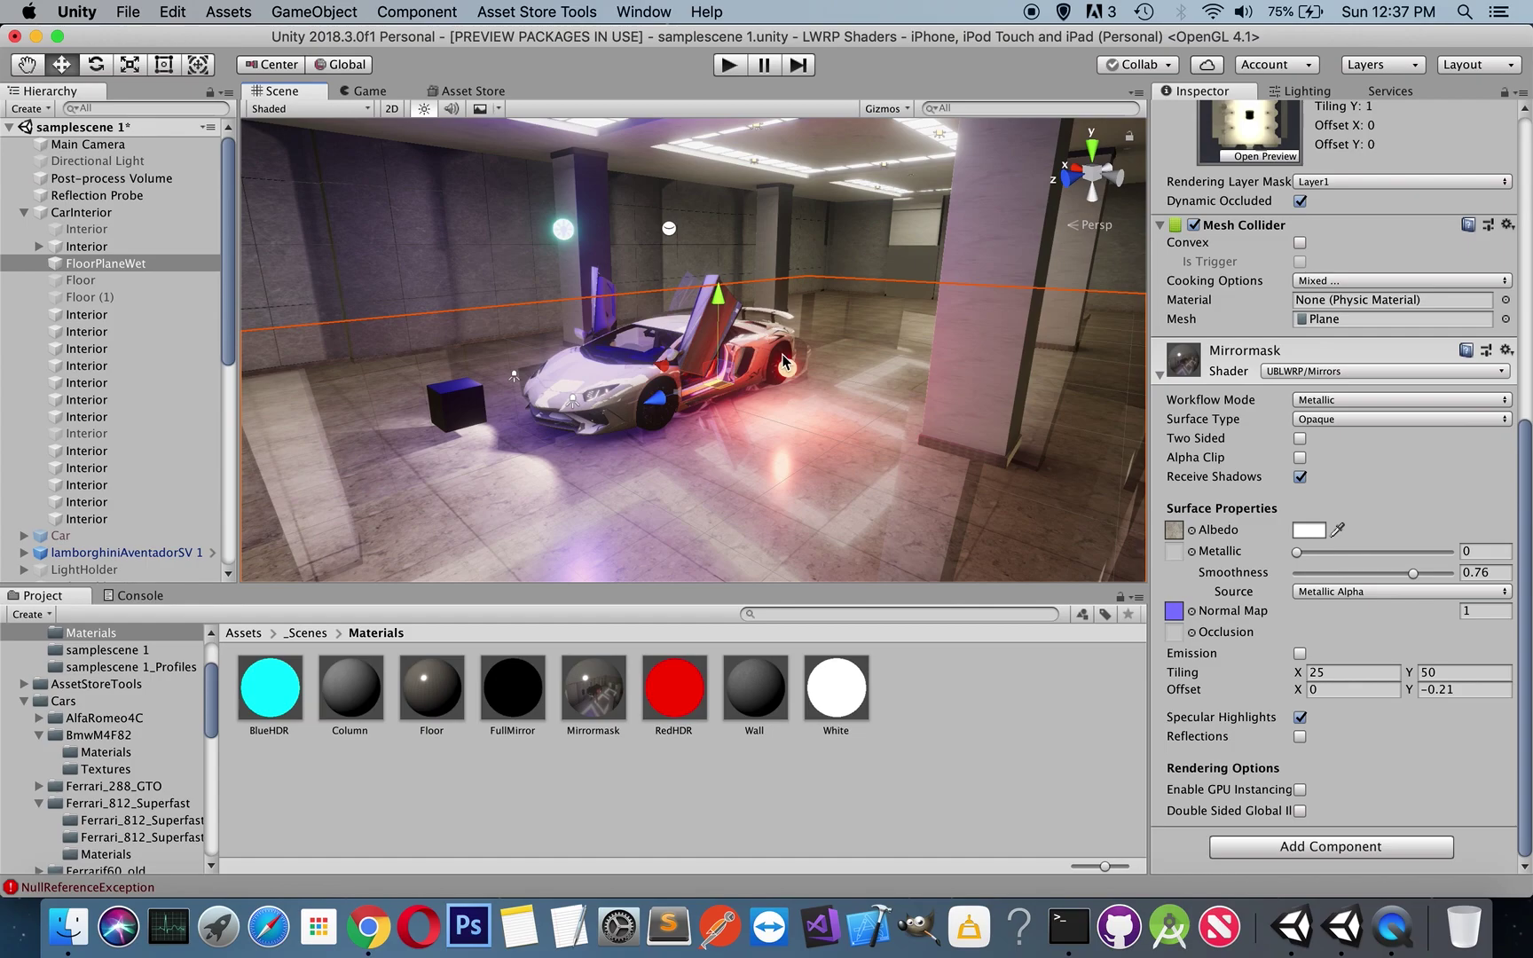
left_click(106, 143)
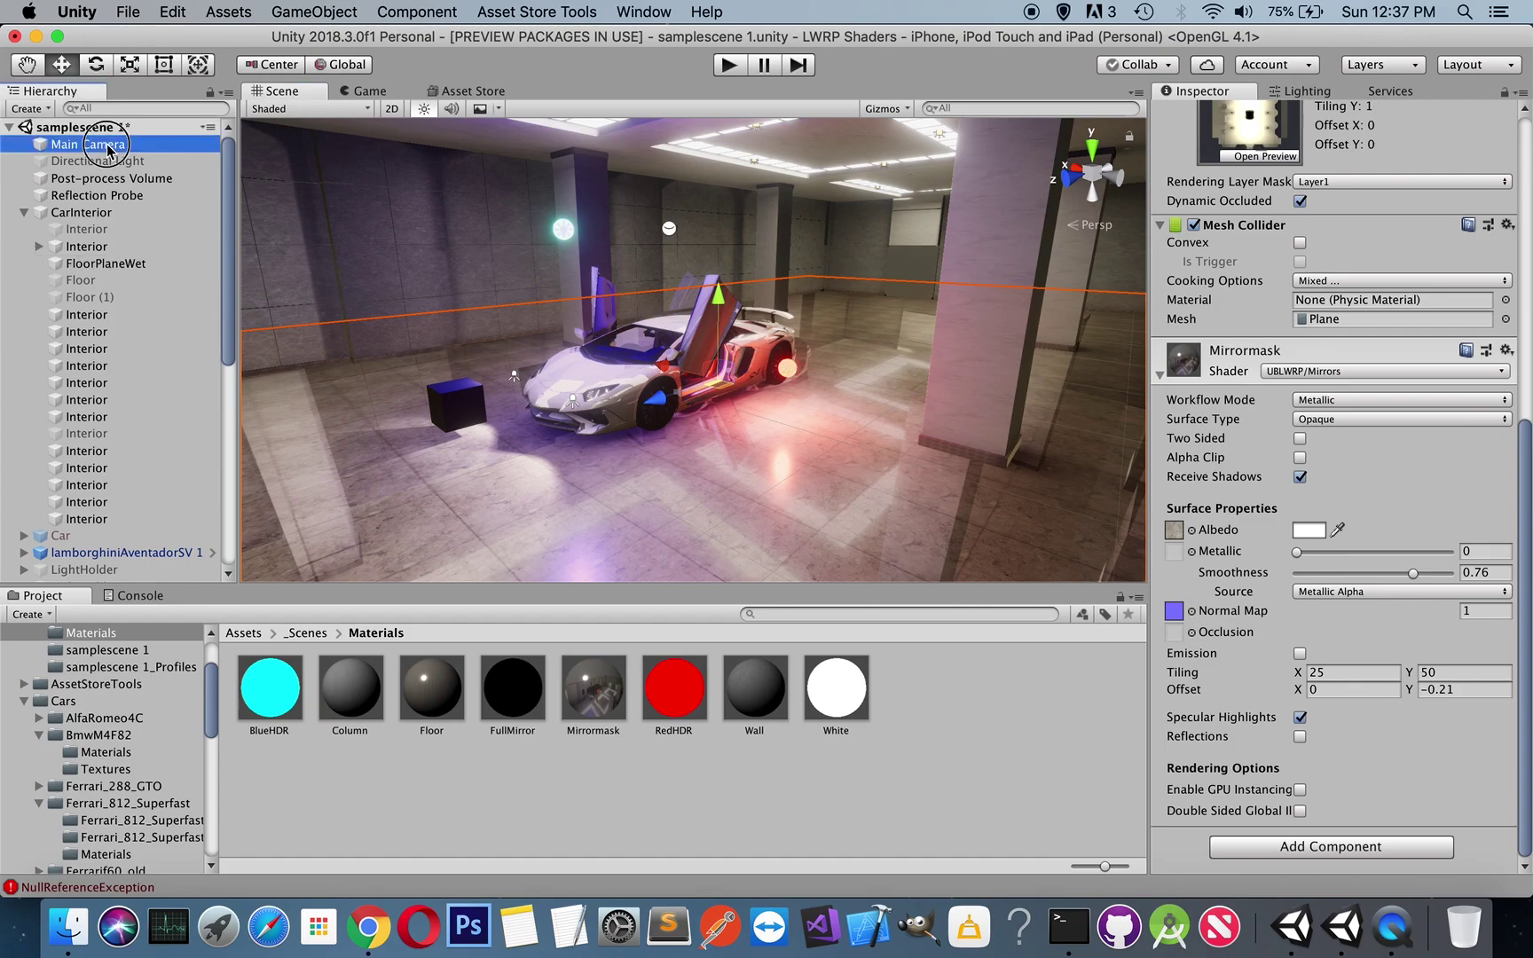
scroll(1282, 384, "down", 3)
scroll(1282, 383, "down", 2)
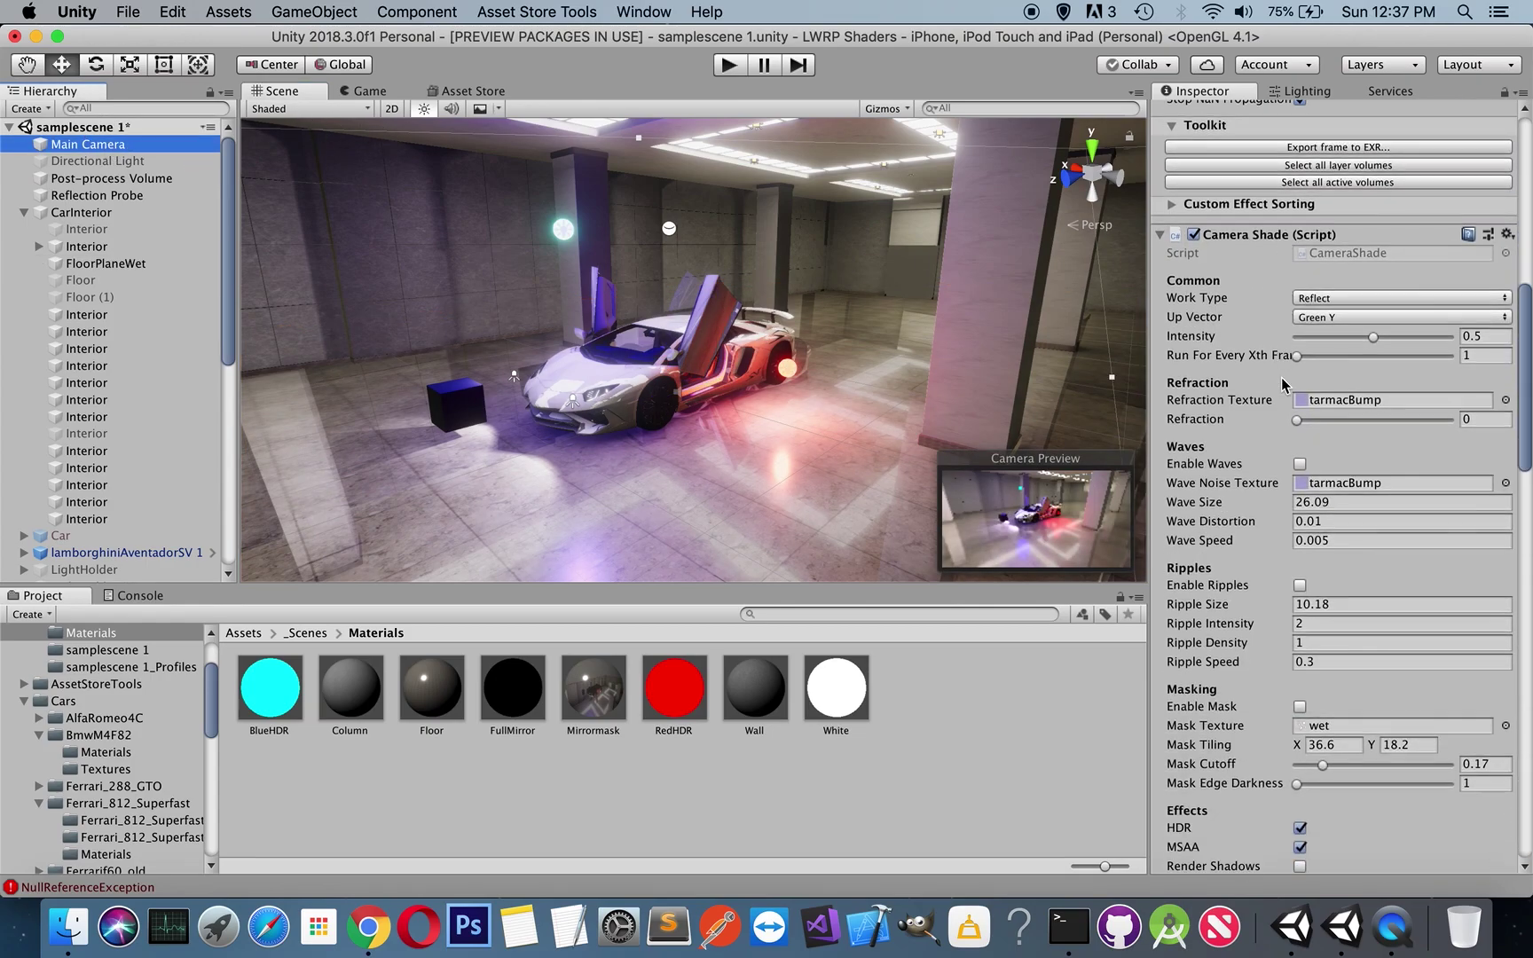
left_click(1319, 272)
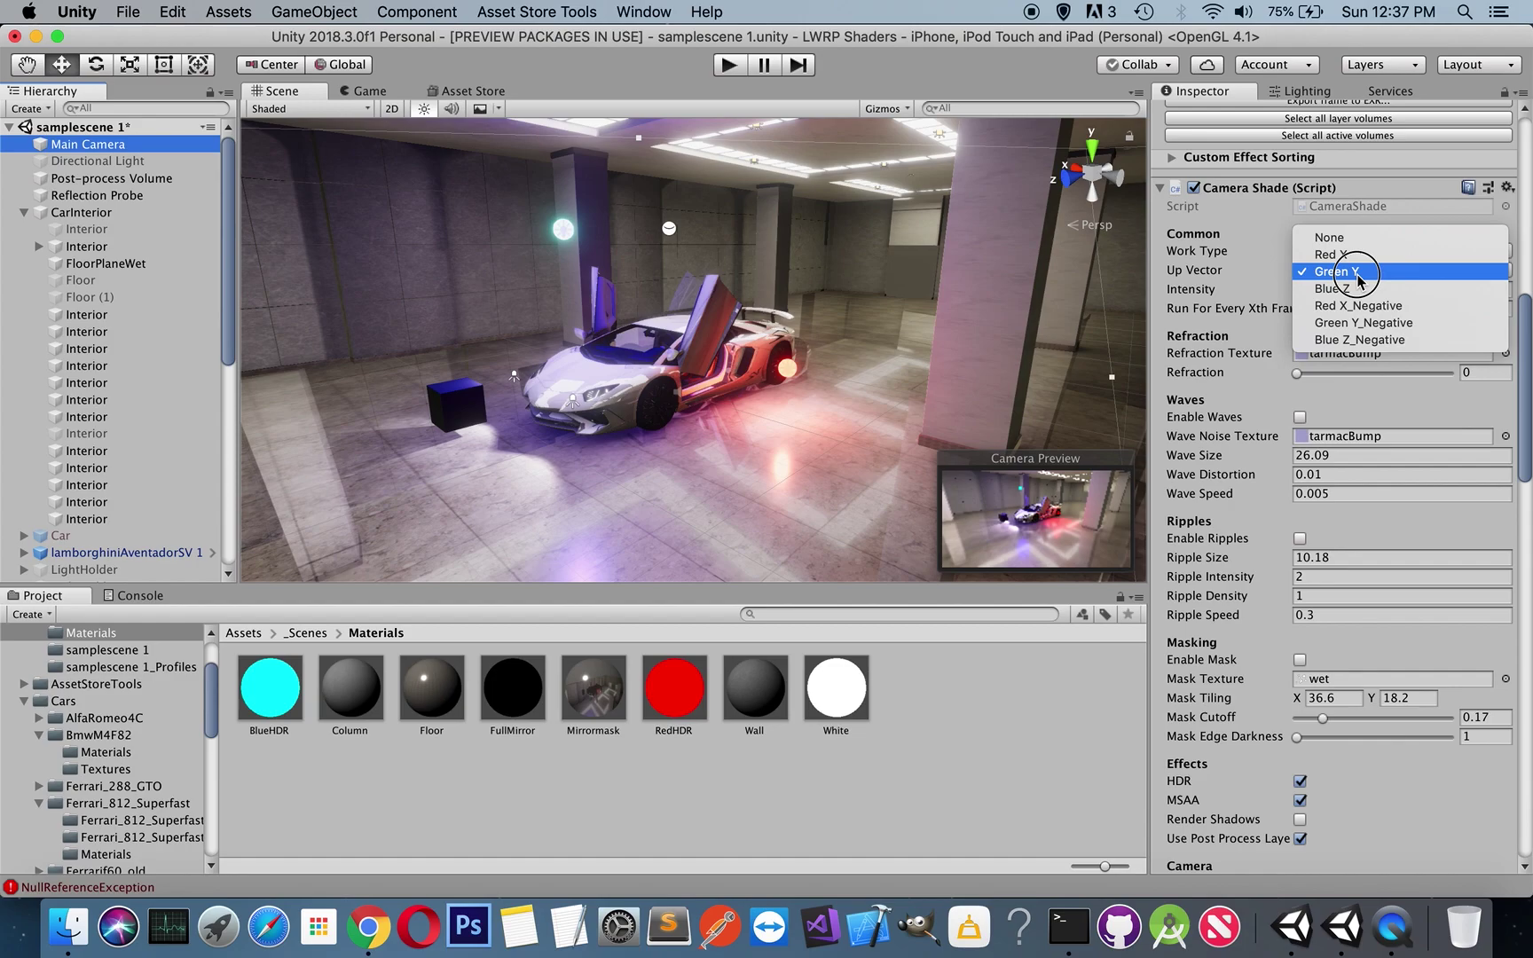
Step: Try Blue Z as the Up Vector in the Game view, then restore Green Y
left_click(1356, 275)
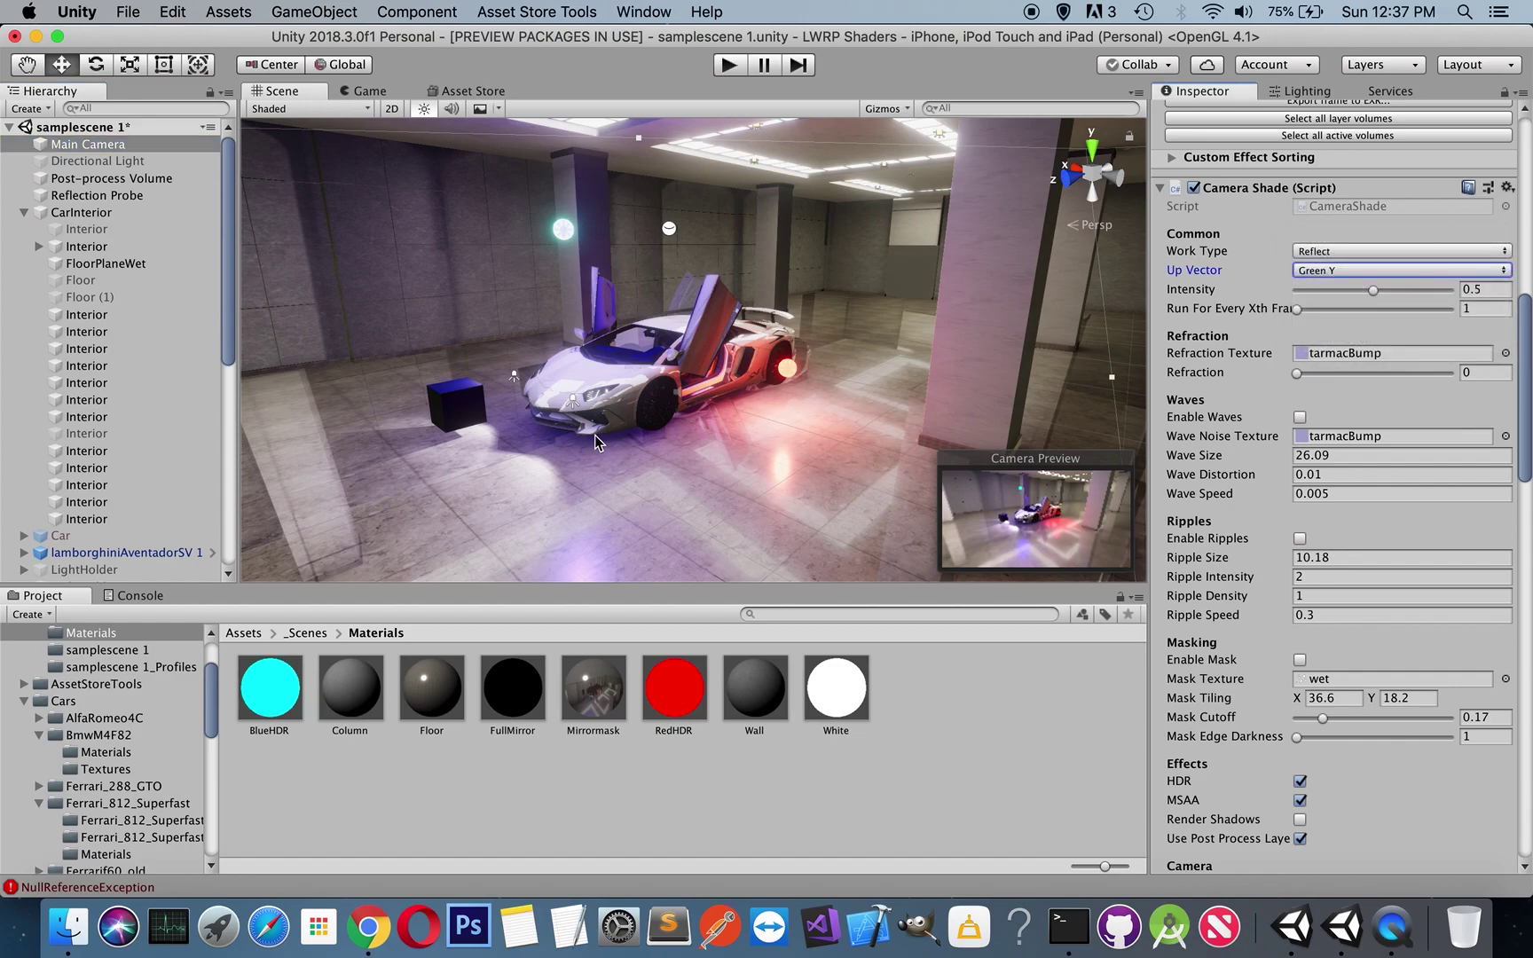
left_click(1342, 271)
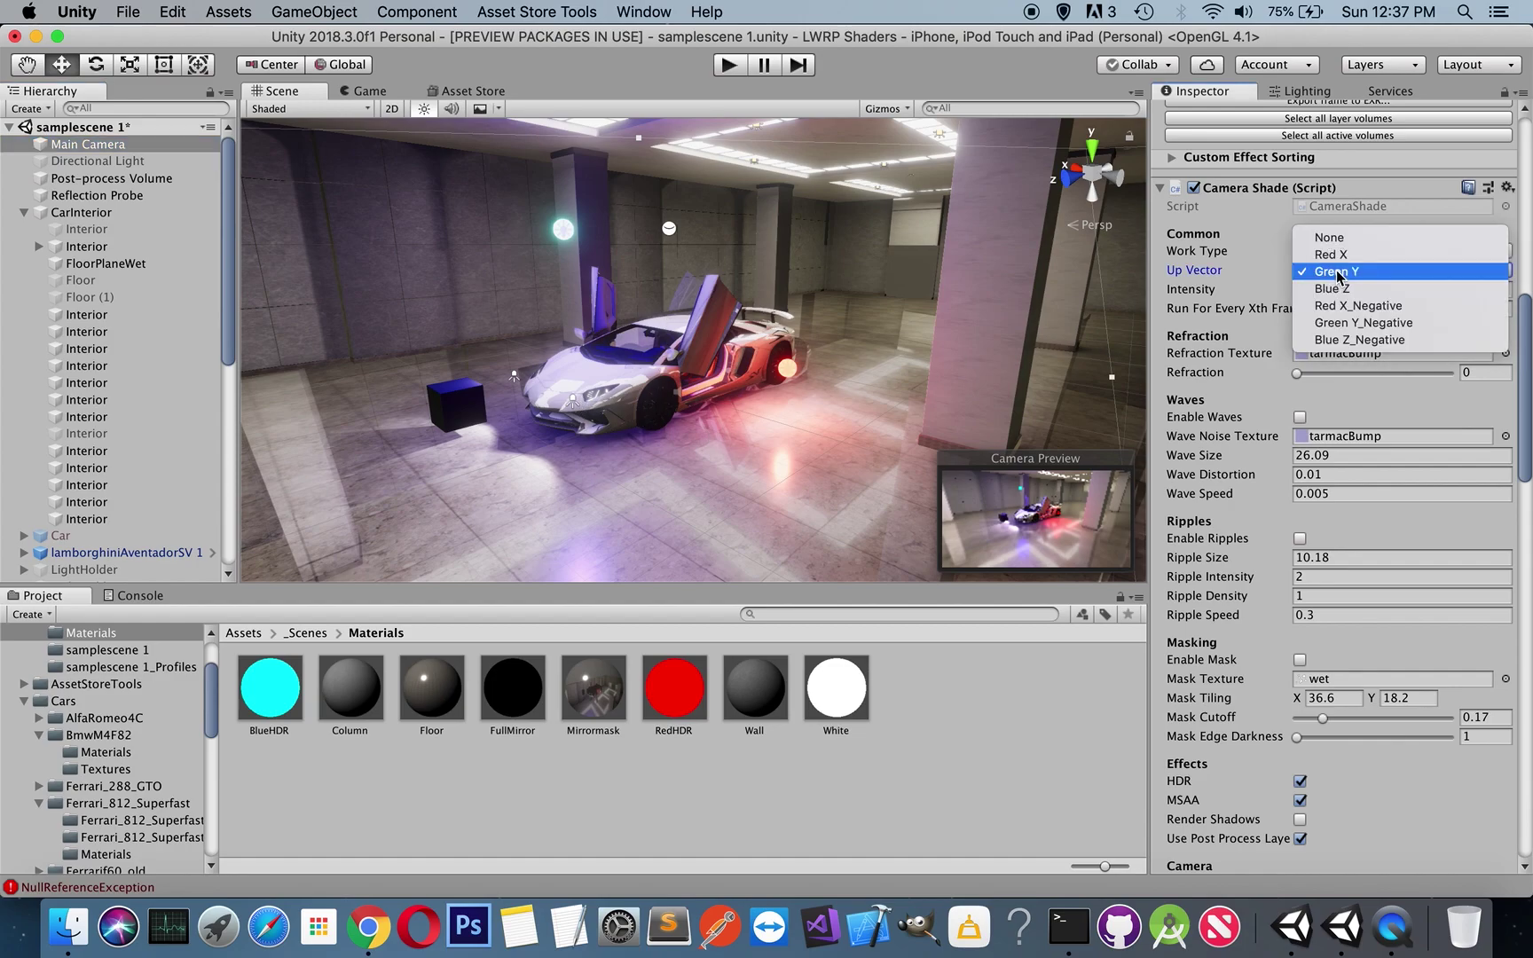
left_click(1344, 291)
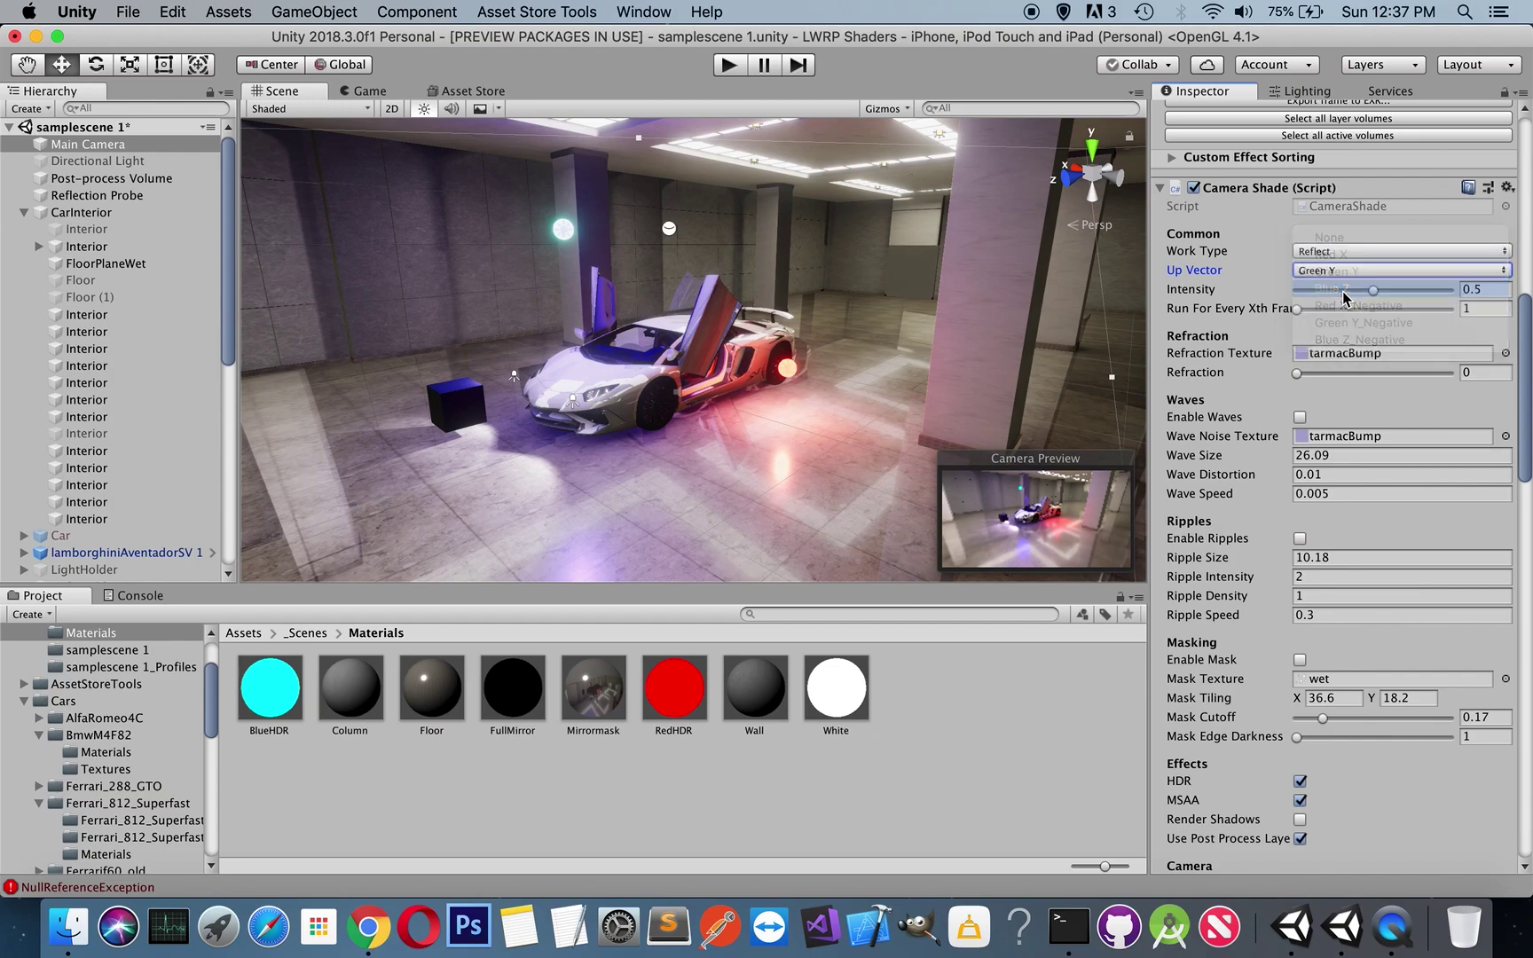
left_click(359, 92)
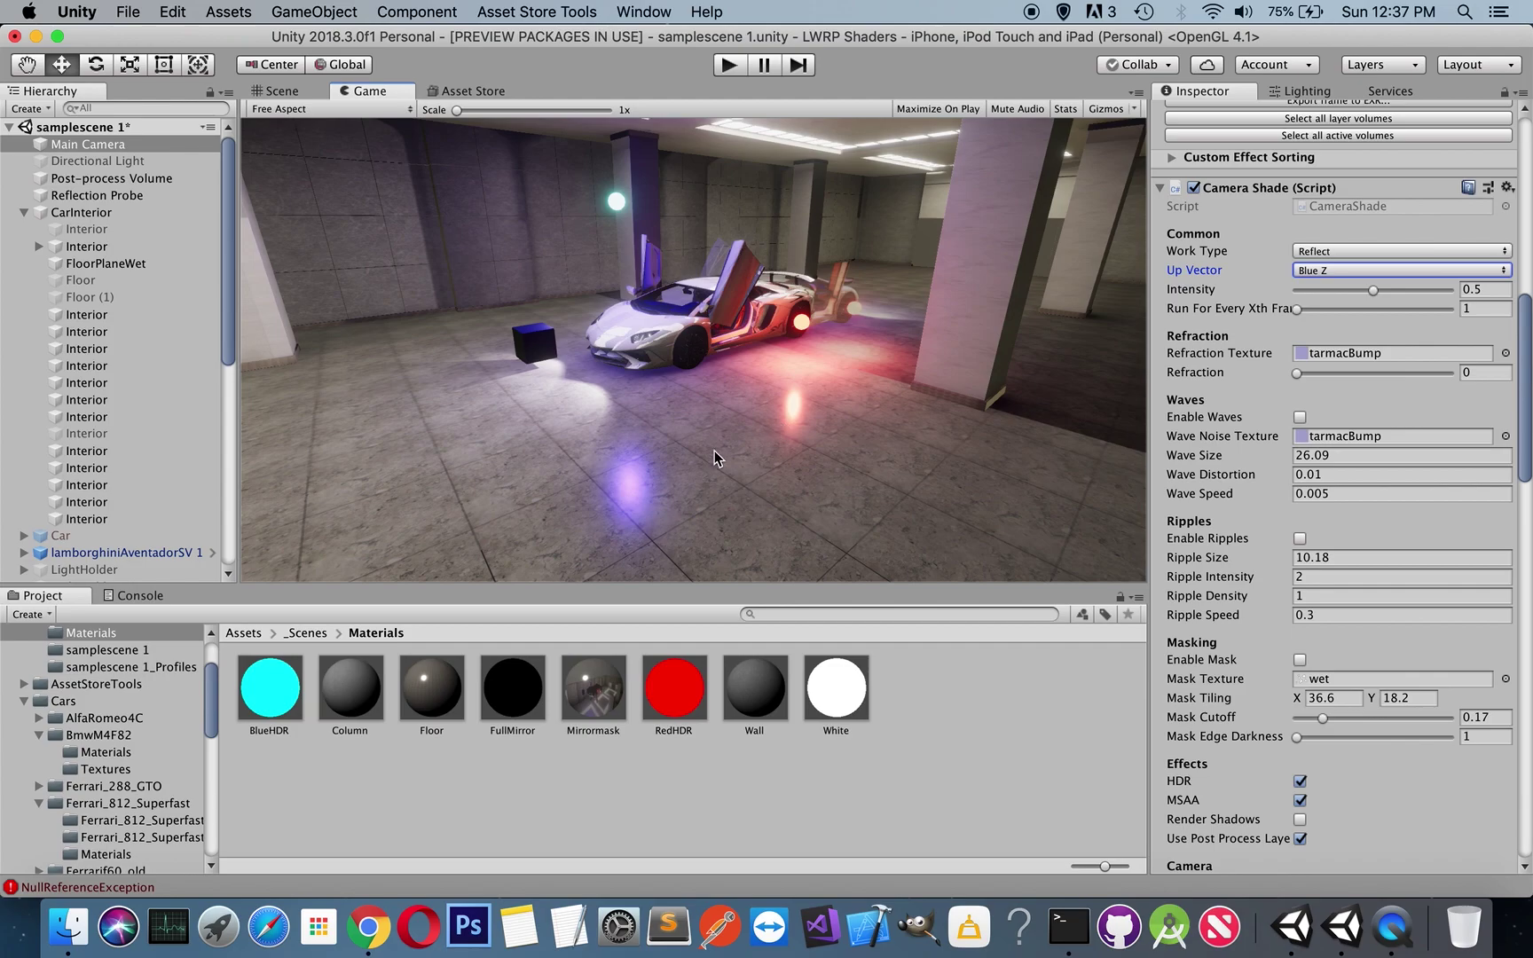
left_click(1336, 271)
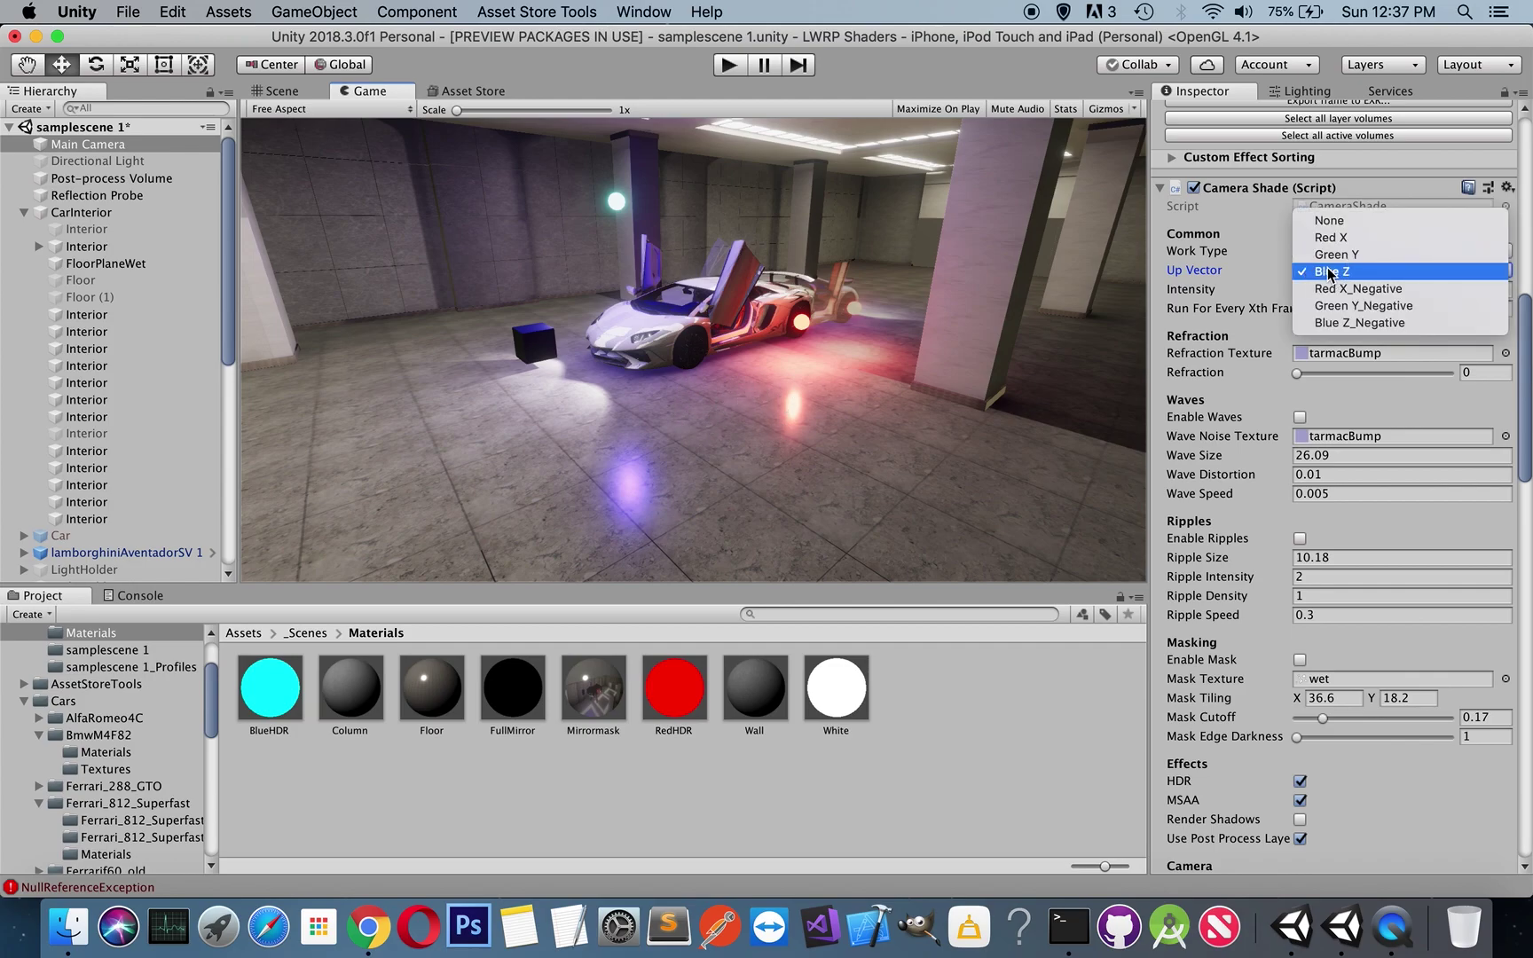
left_click(1358, 255)
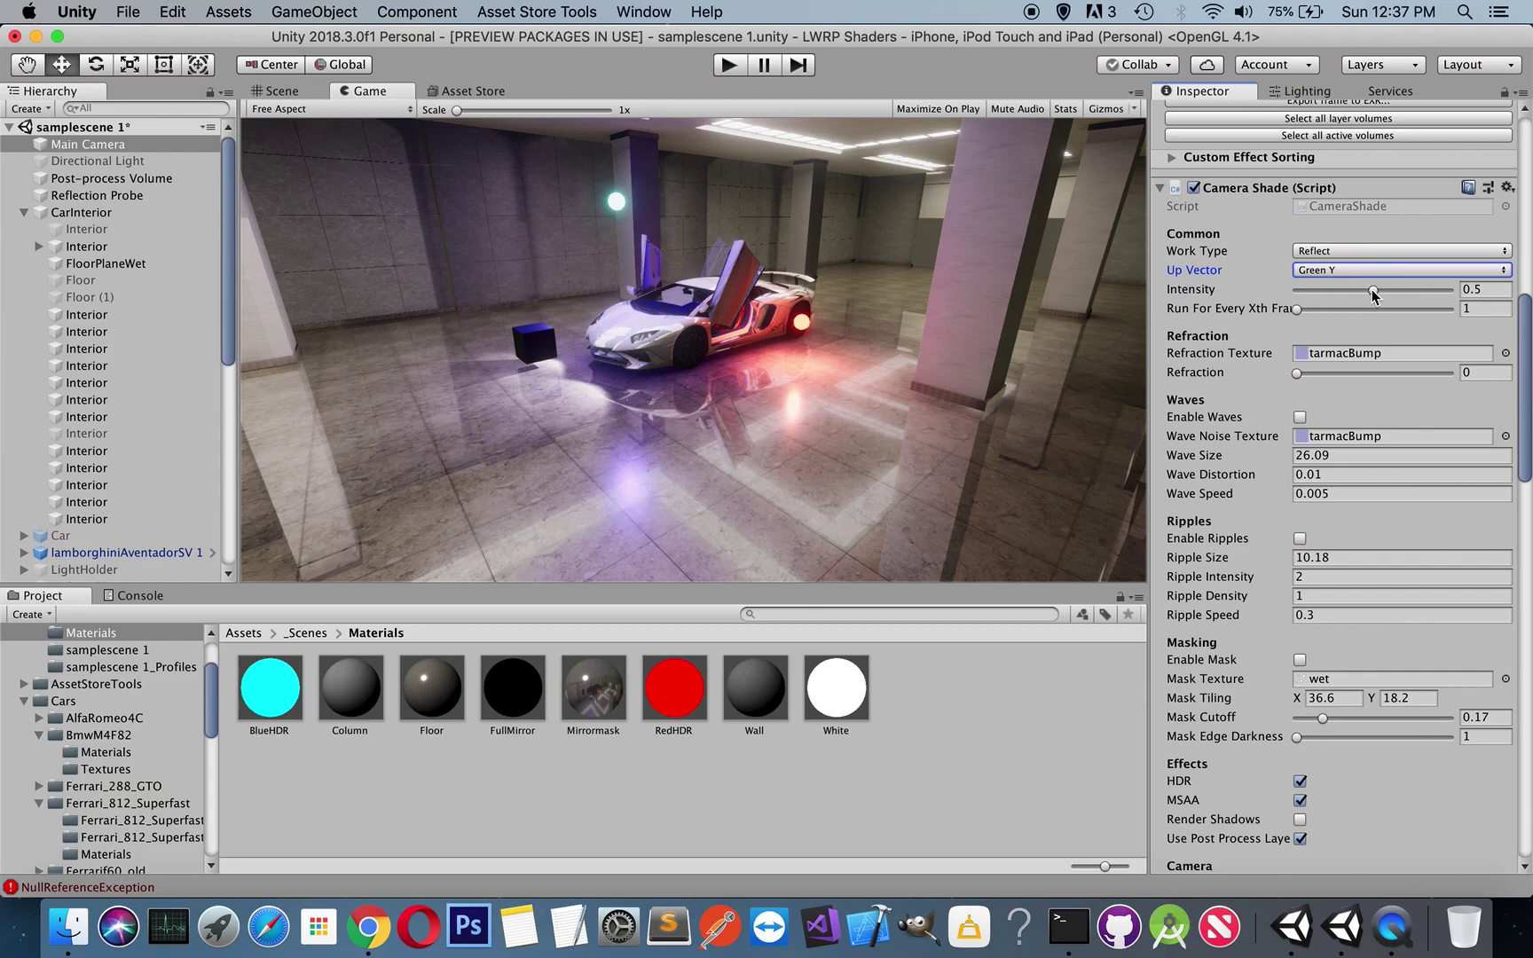
Step: Sweep Camera Shade Intensity between near 0 and 1, settling at about 0.431
left_click_drag(1371, 288, 1247, 292)
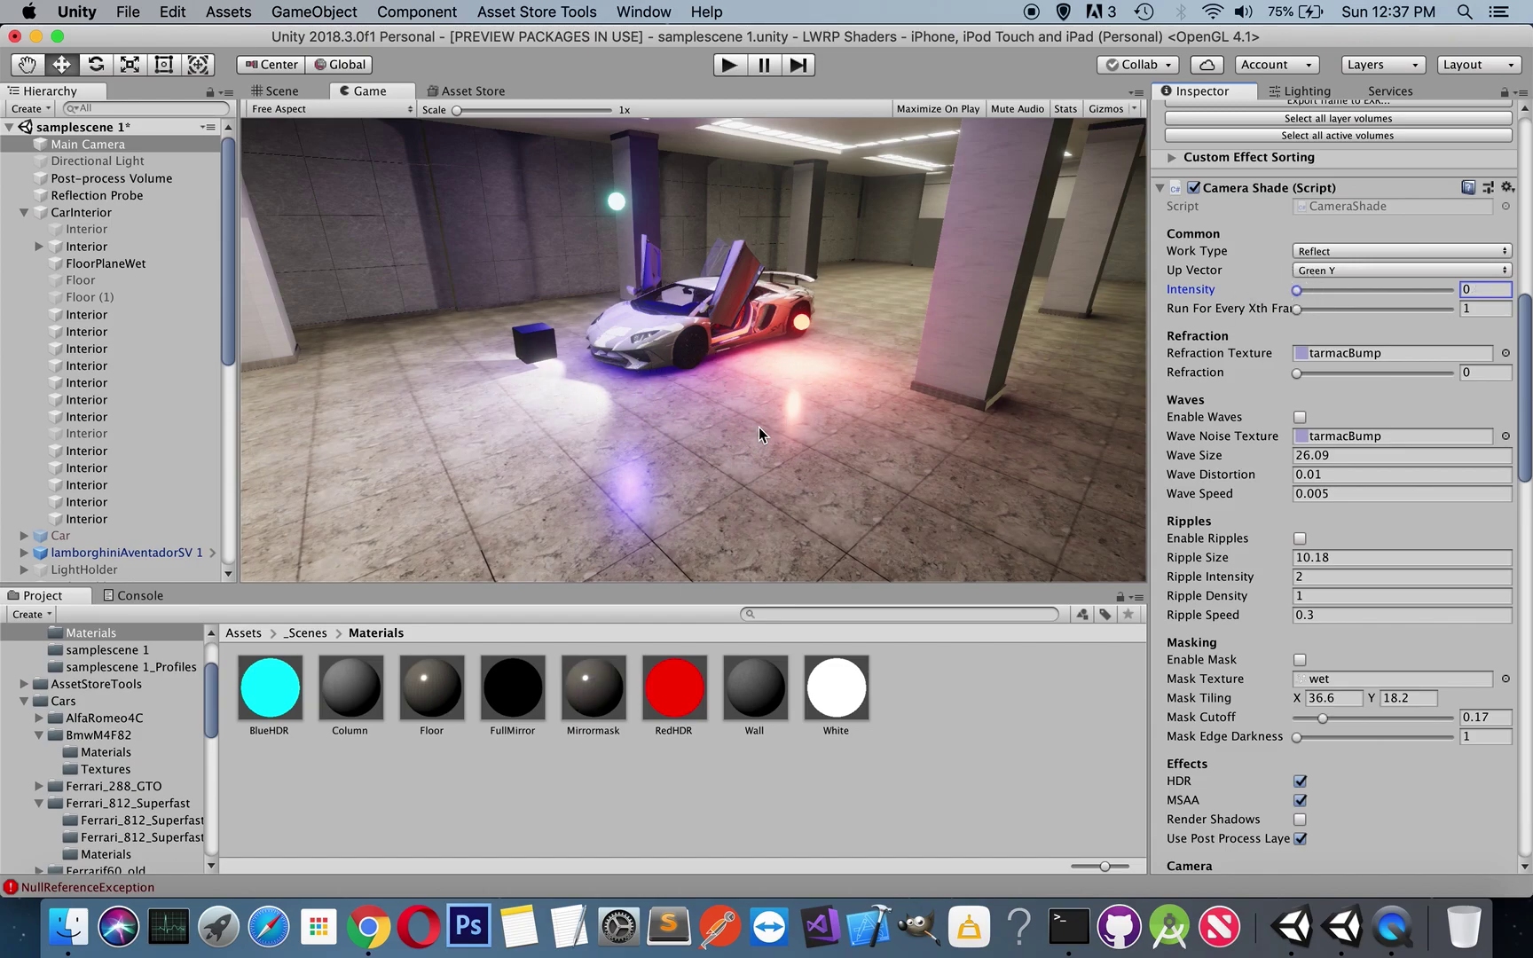
left_click_drag(1297, 290, 1464, 289)
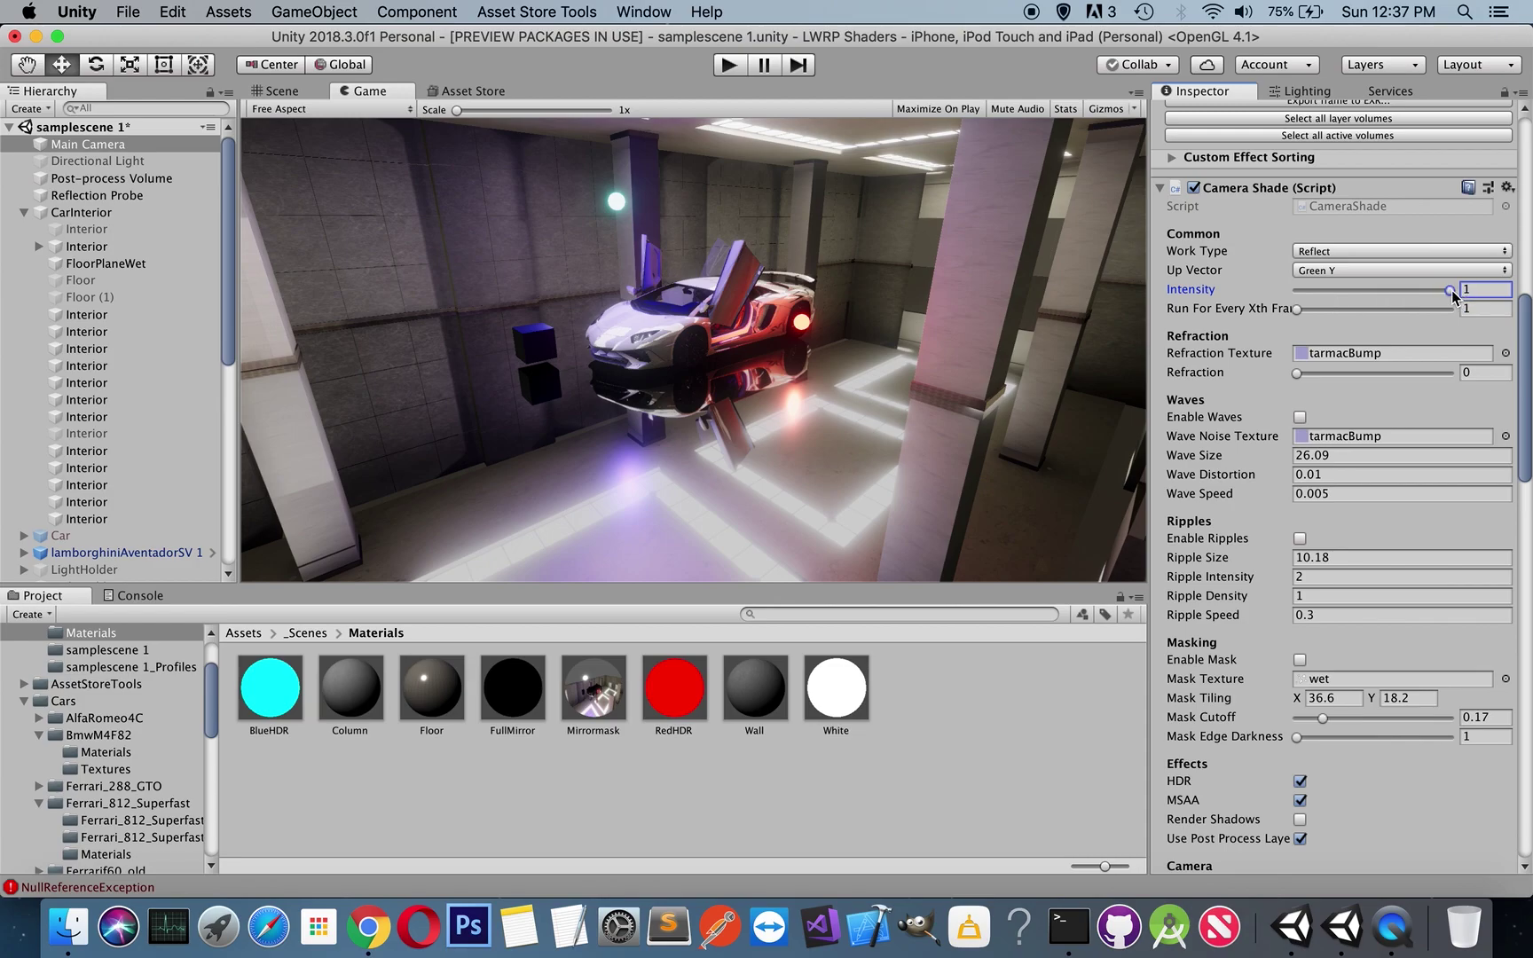
left_click_drag(1453, 296, 1377, 299)
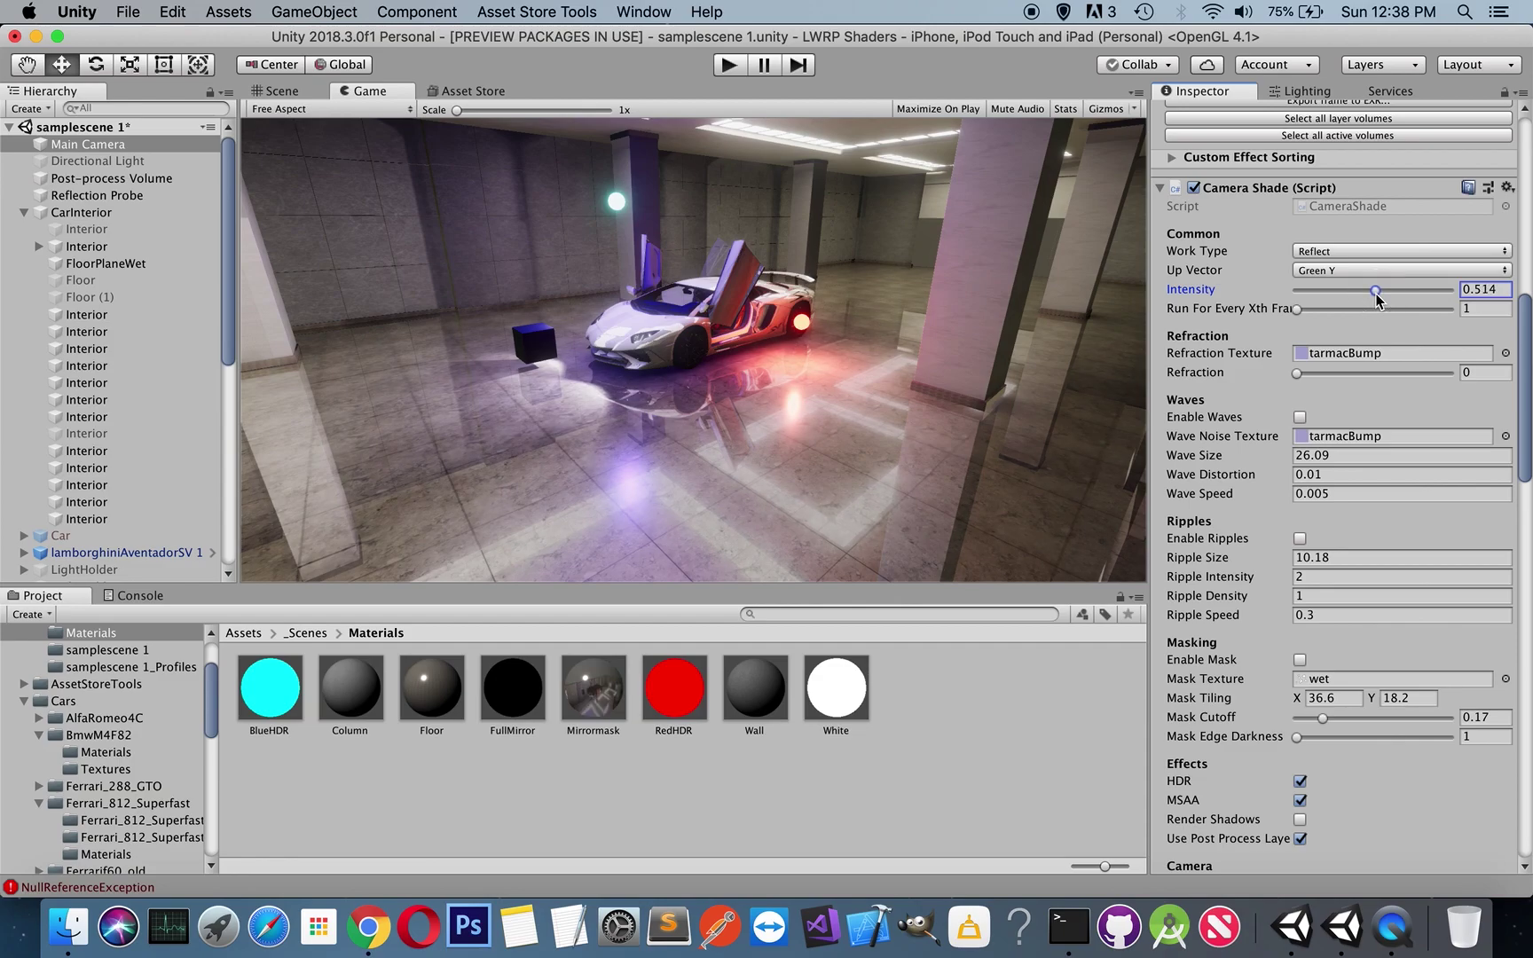
left_click_drag(1375, 290, 1364, 297)
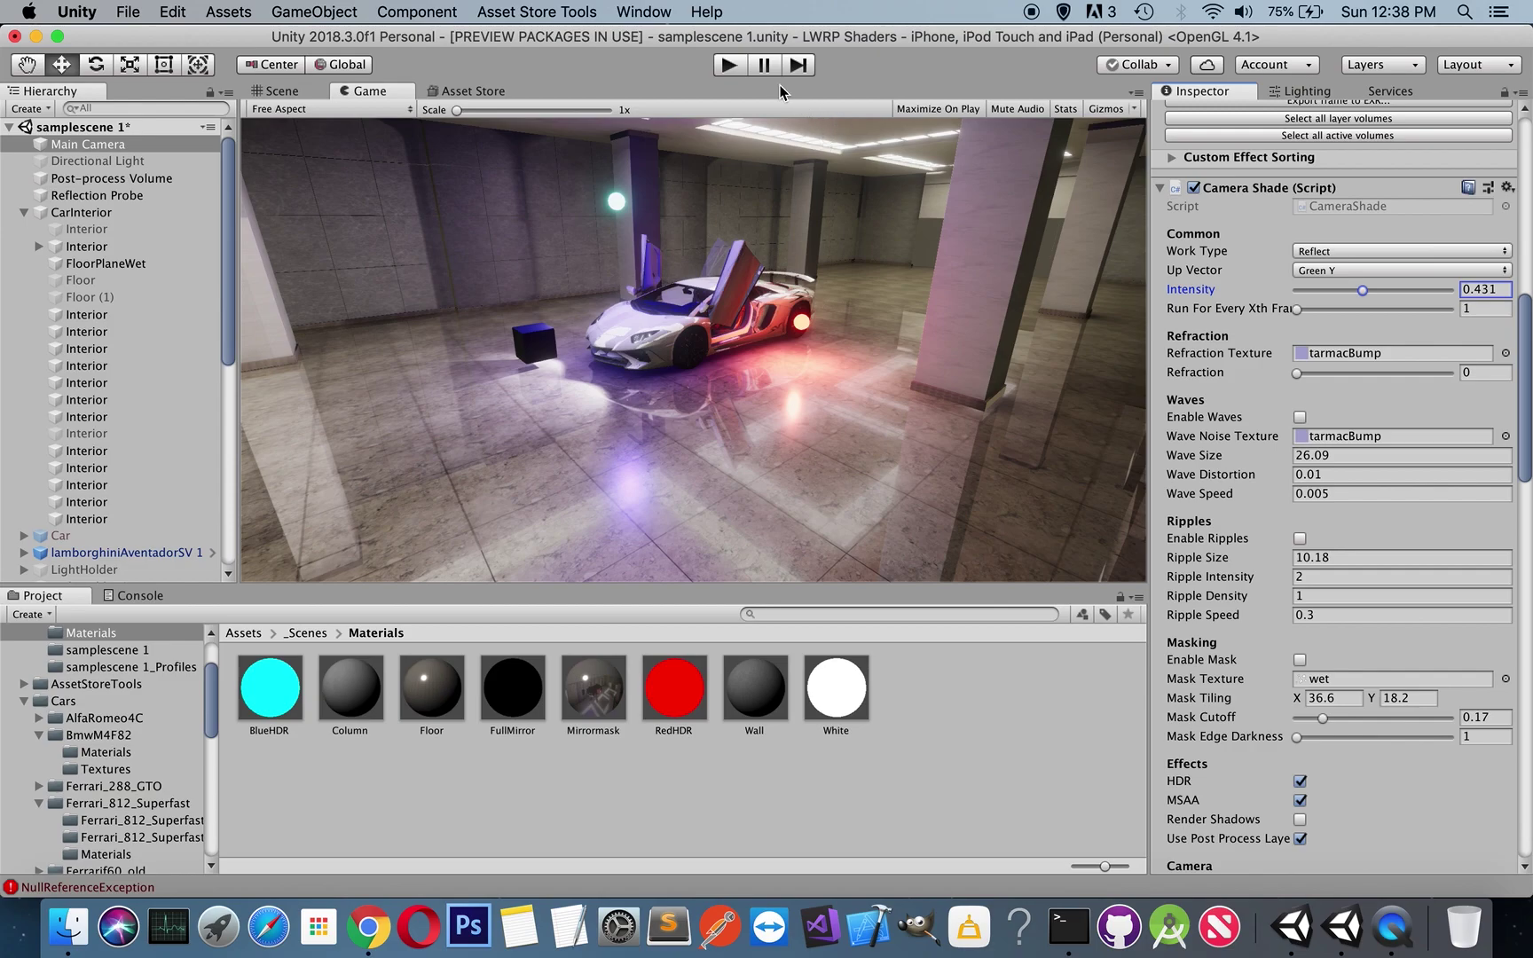
Step: Enter Play mode, set the Game view scale to 1x and Run For Every Xth Frame to 3
left_click(729, 66)
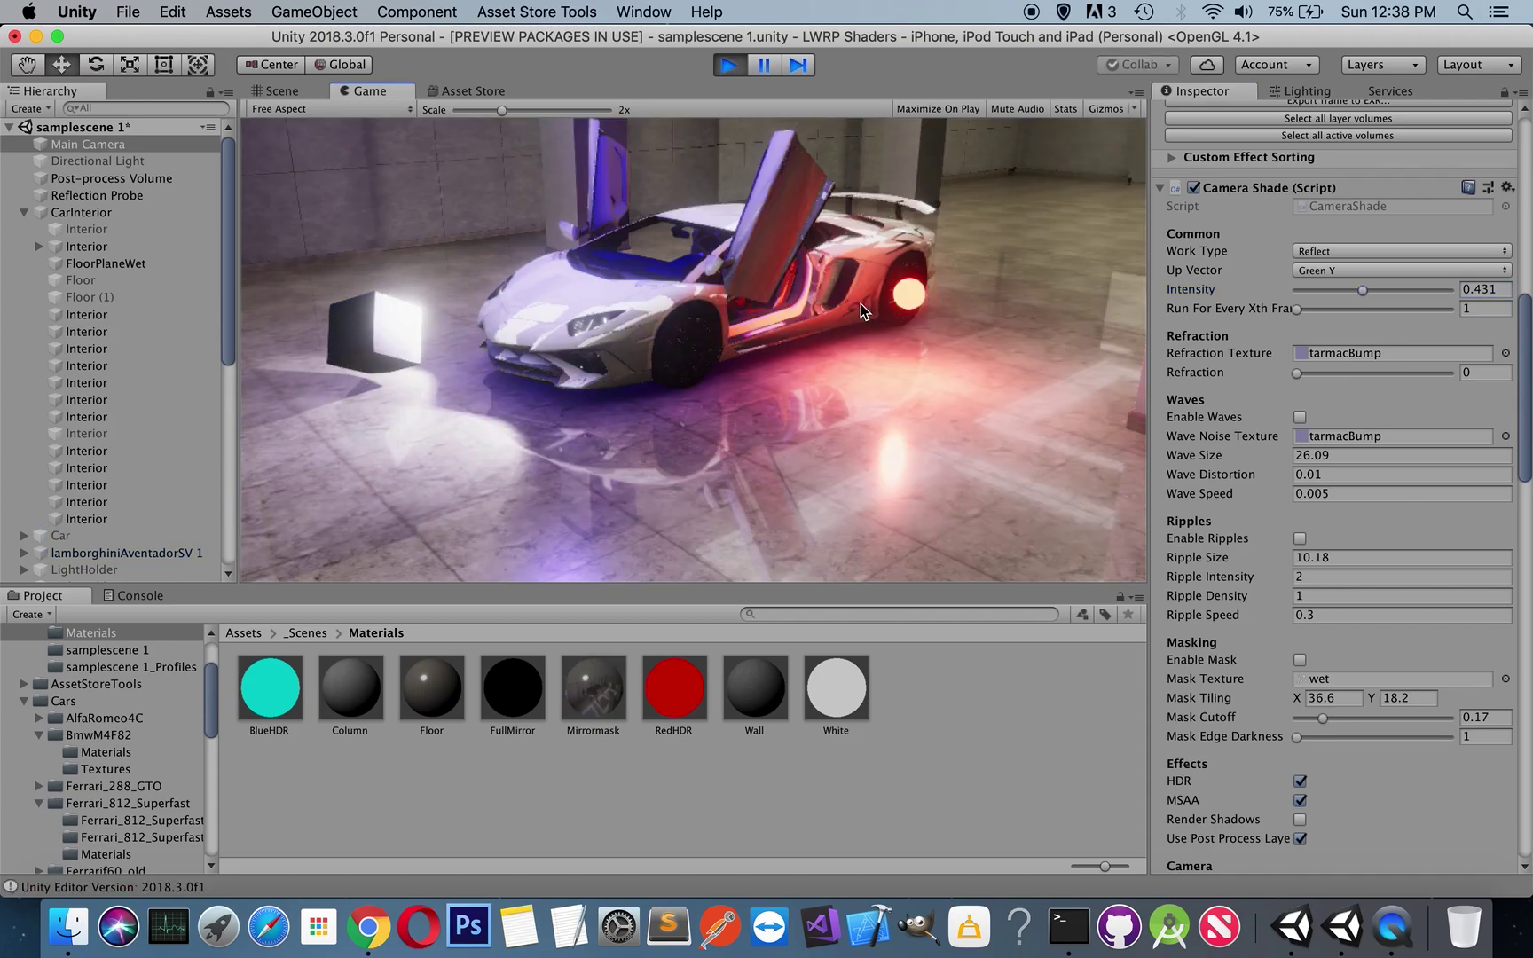
left_click_drag(501, 110, 448, 111)
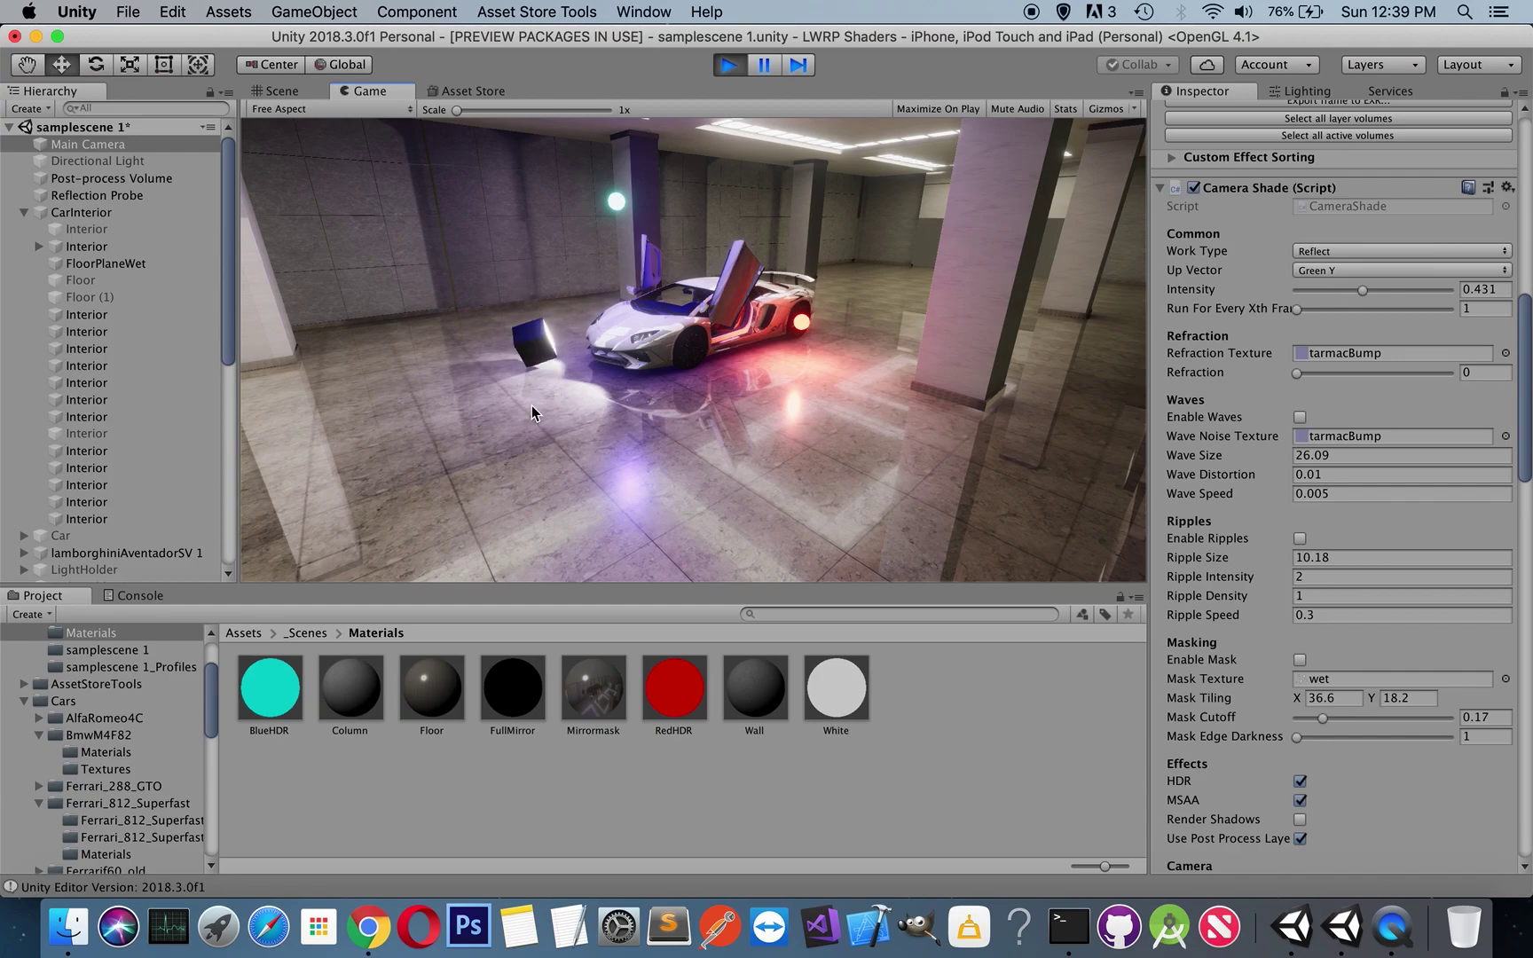
left_click_drag(1298, 309, 1329, 314)
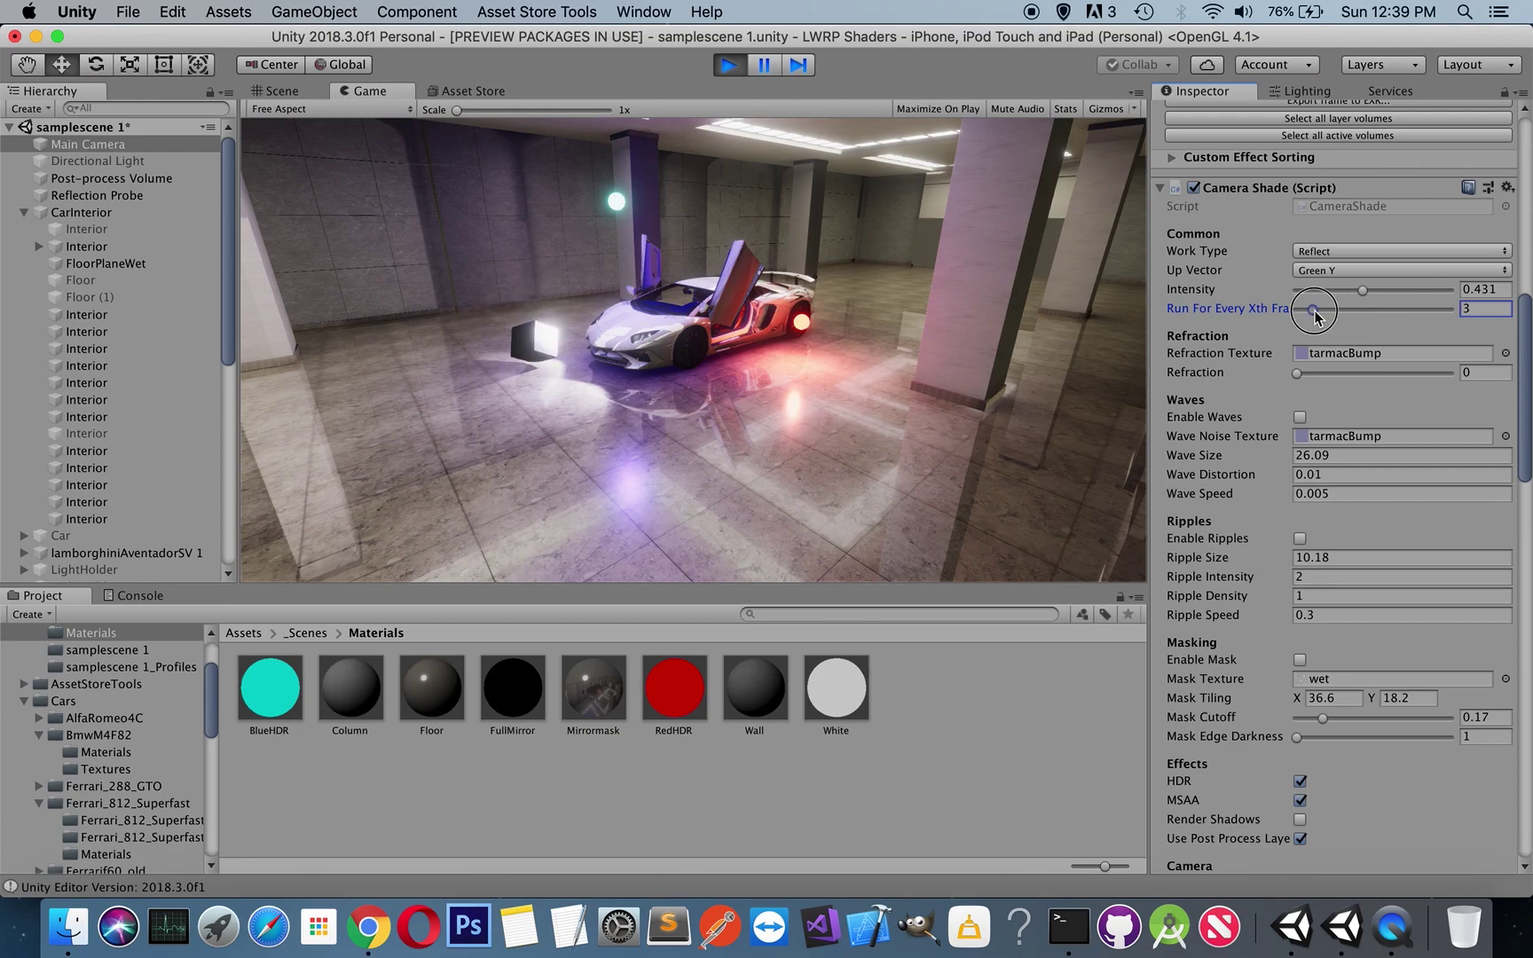
left_click_drag(1330, 309, 1296, 310)
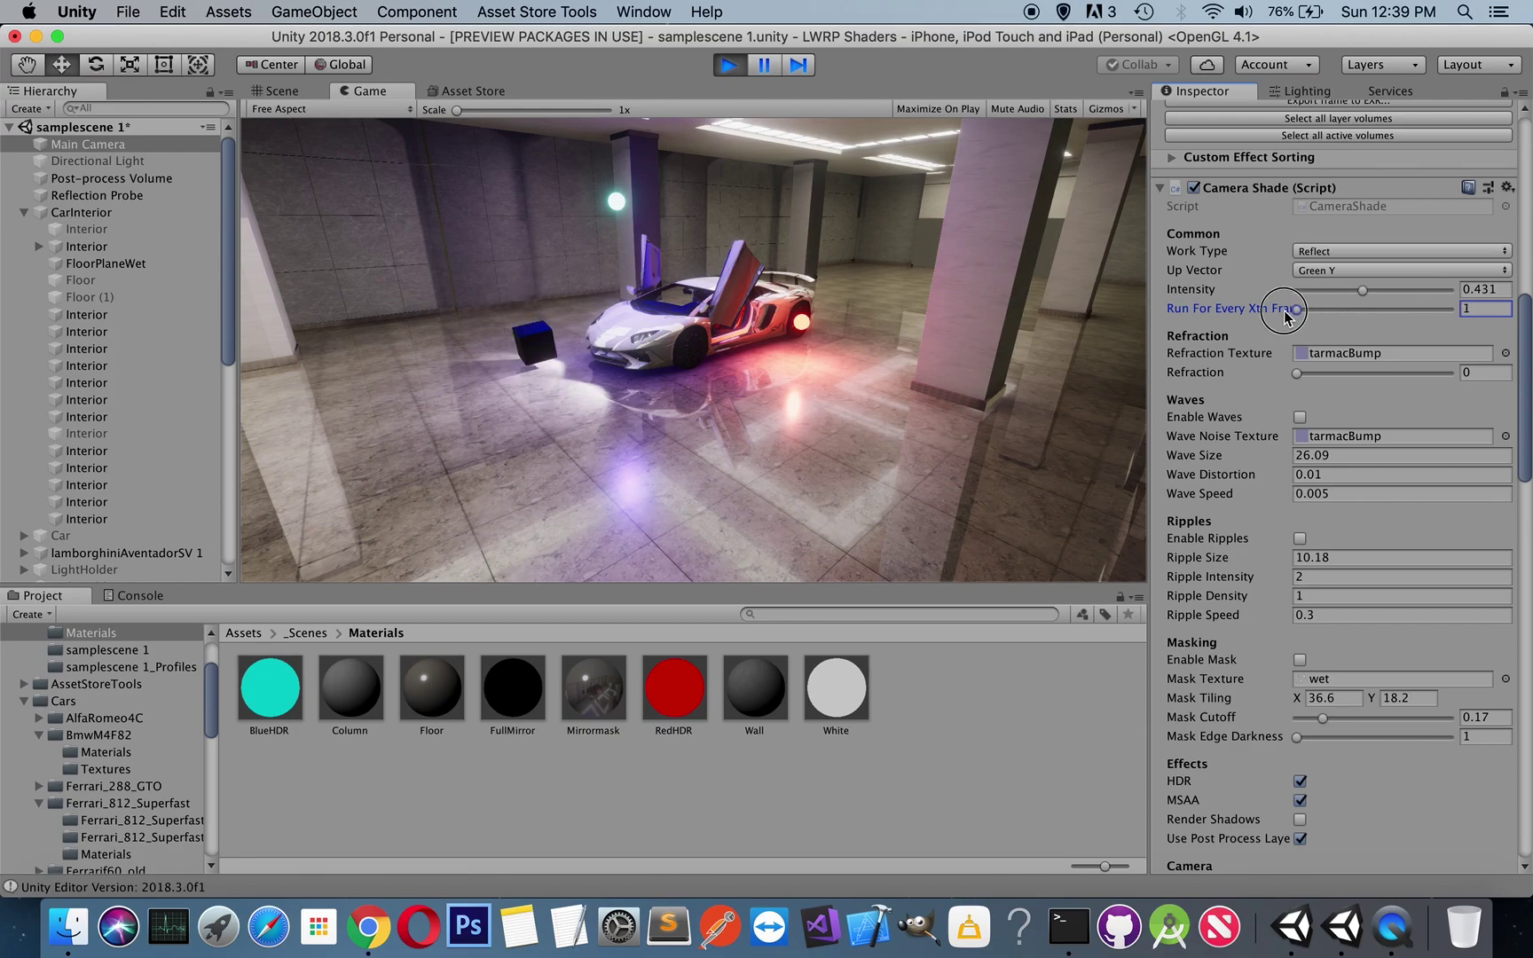
left_click(1478, 309)
left_click(592, 380)
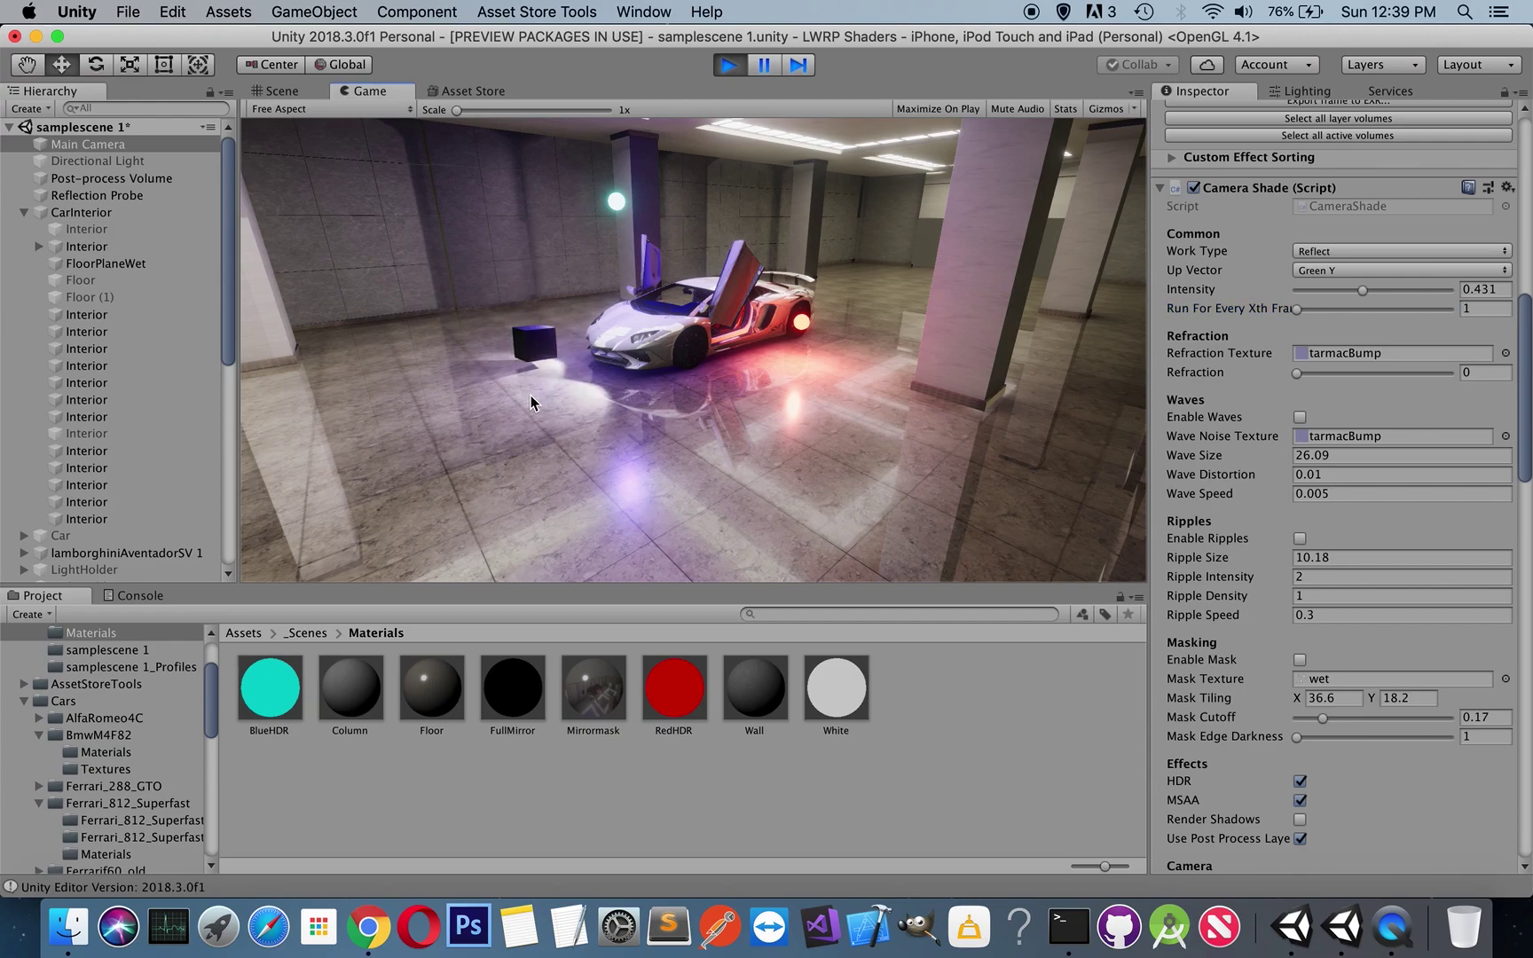
left_click(763, 71)
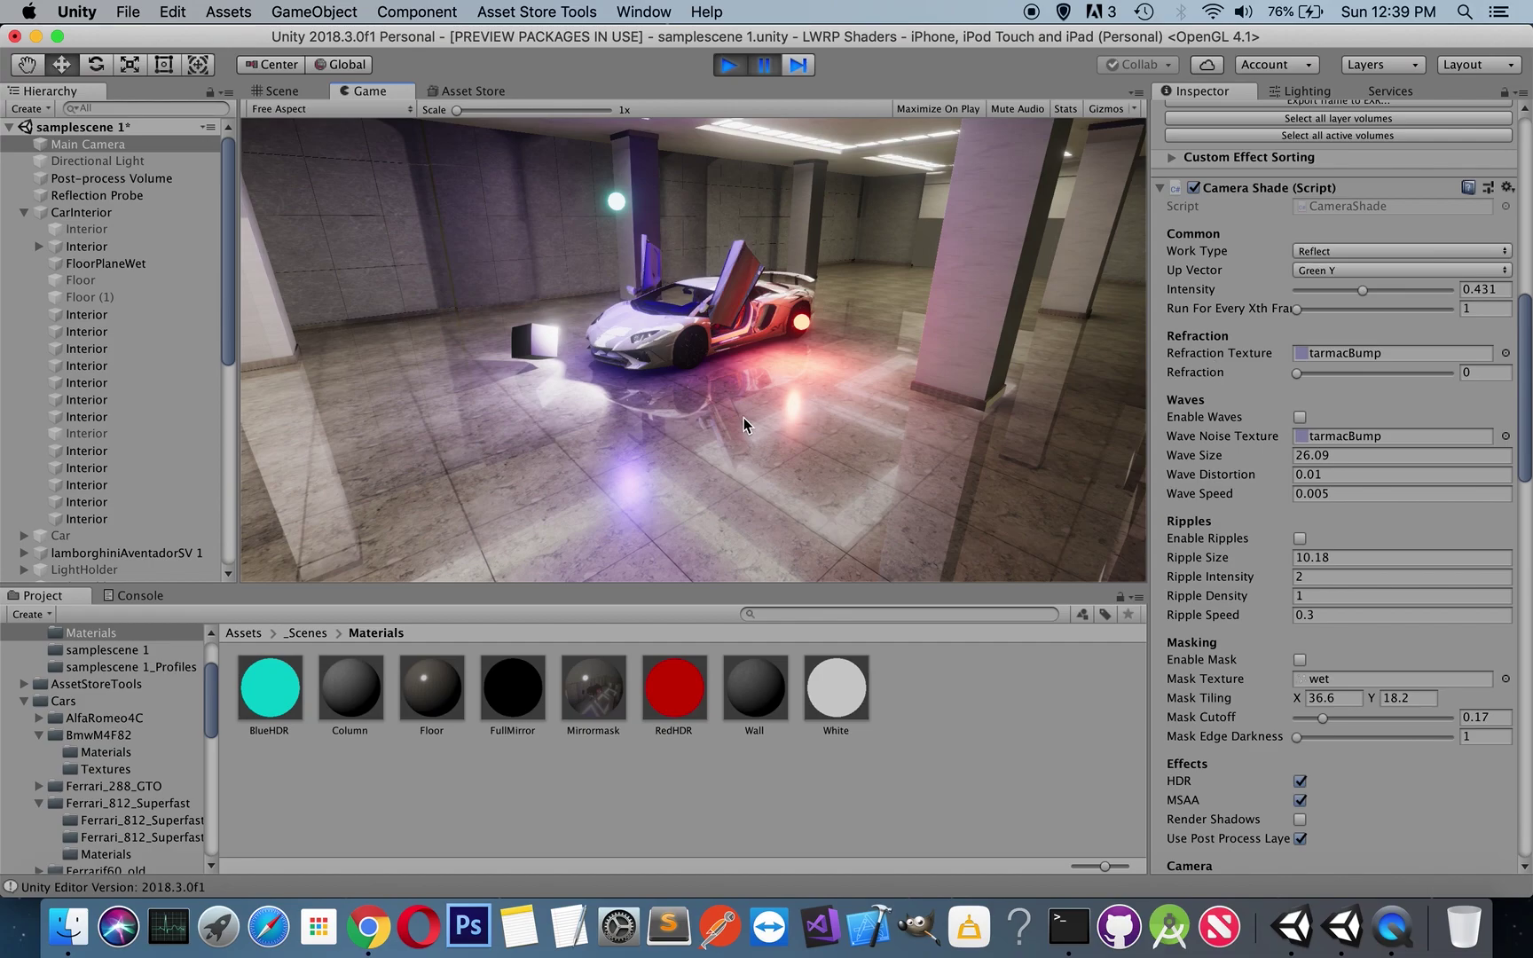
Step: Locate the tarmacBump refraction texture and test Refraction at 0.215, then 0.166
left_click(1318, 353)
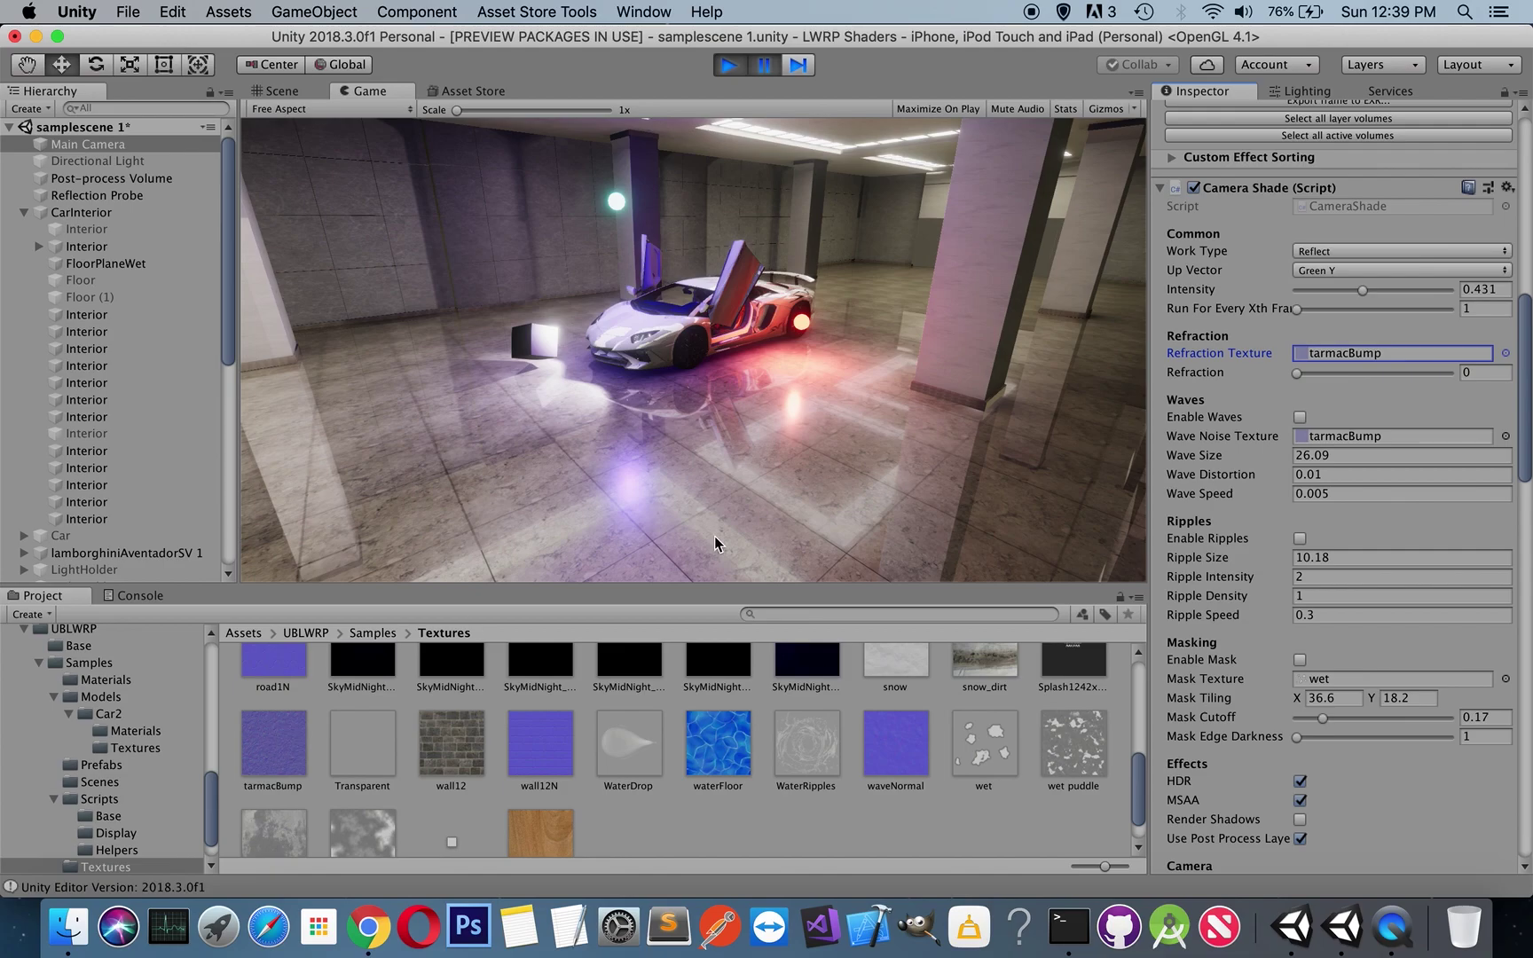
left_click_drag(1299, 379, 1333, 380)
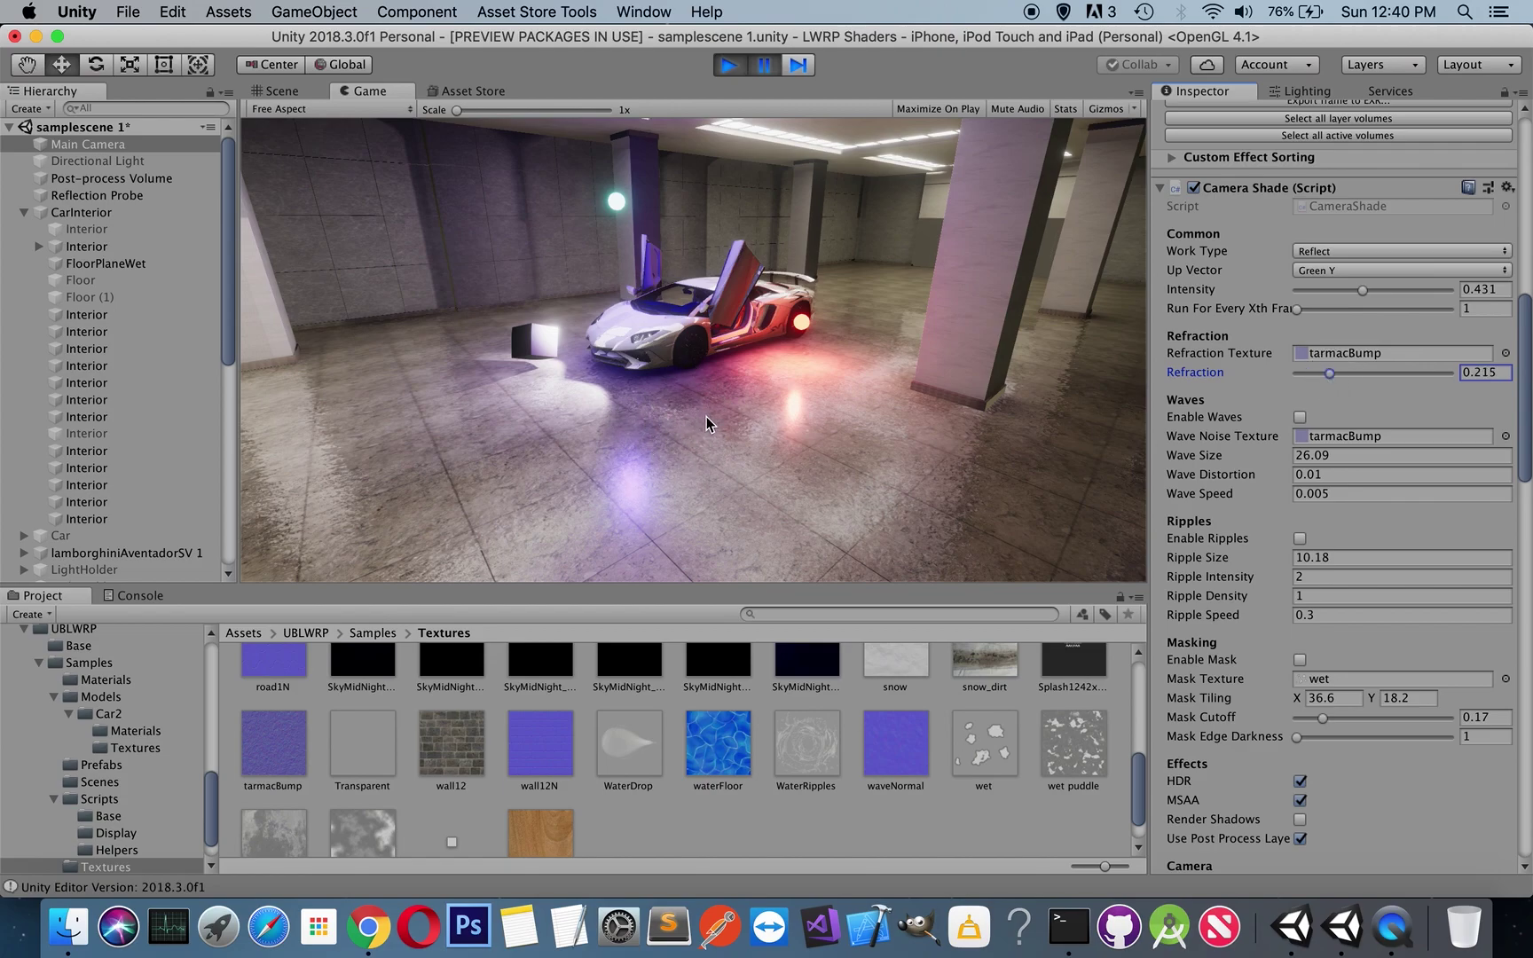
left_click_drag(1331, 377, 1322, 377)
Step: Show the Console, enlarge the Game view, and return Refraction to 0
left_click(129, 596)
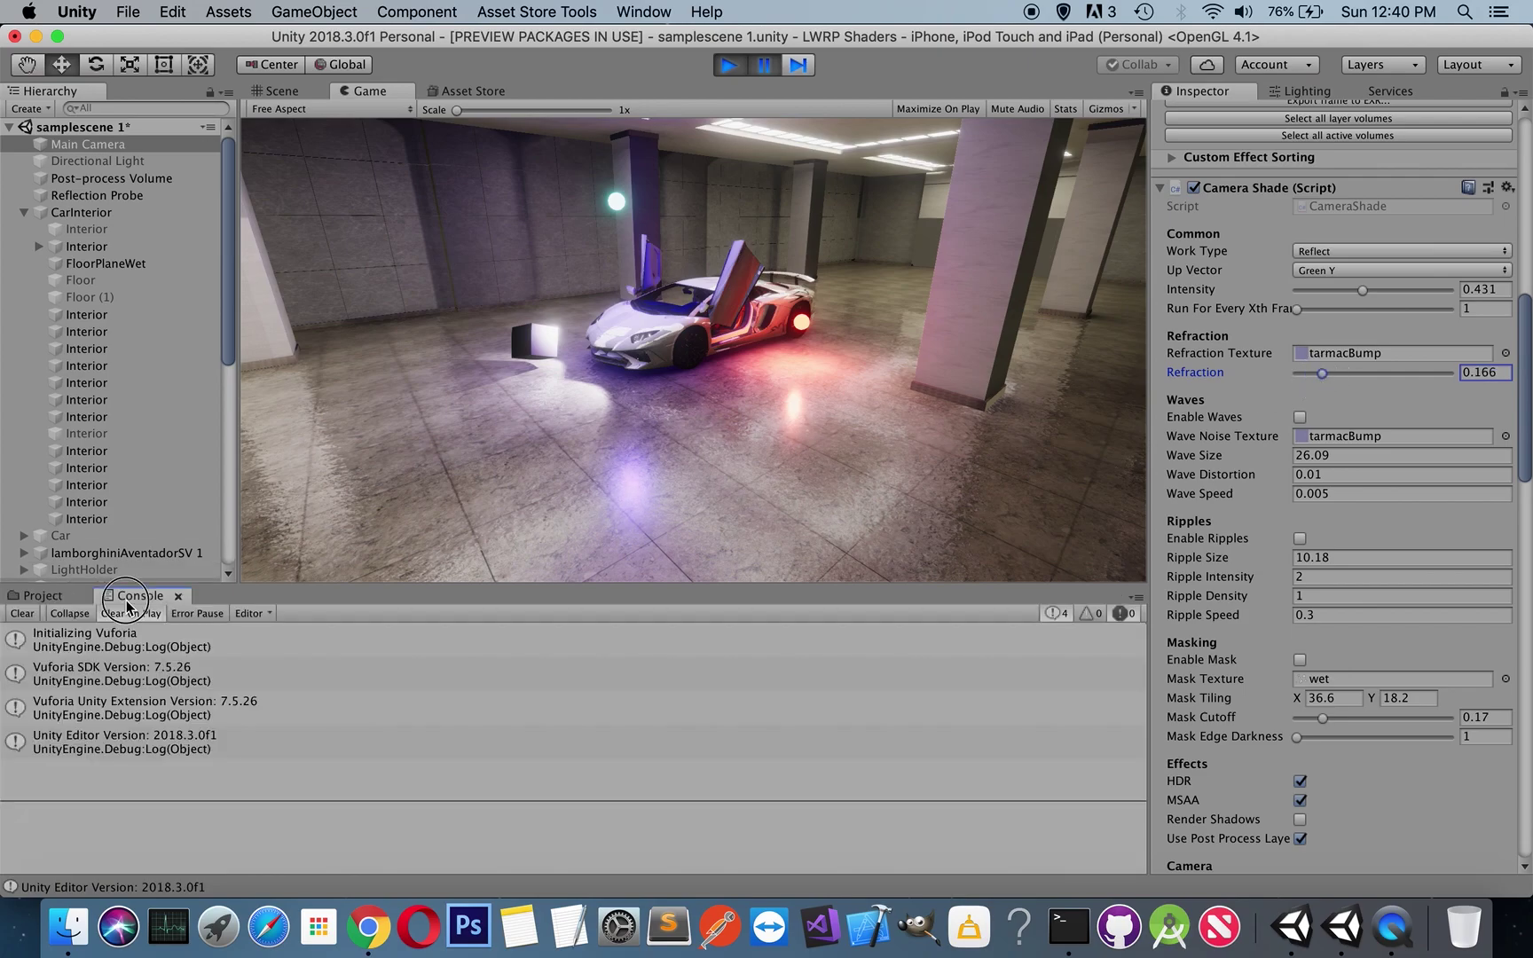
left_click_drag(337, 581, 324, 751)
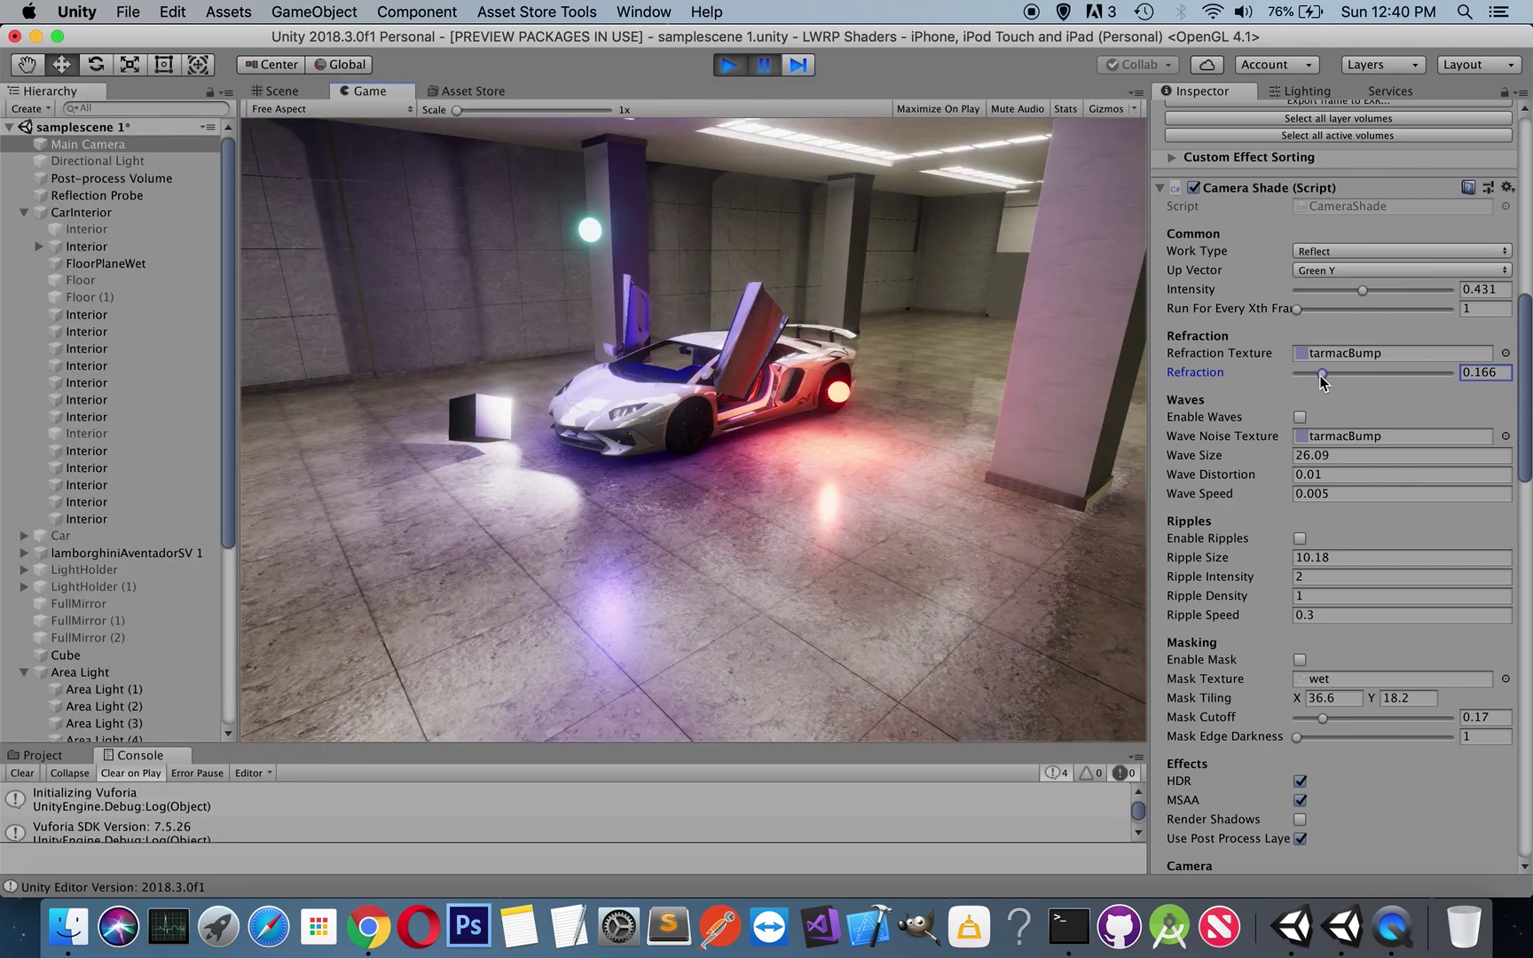
mouse_move(1322, 379)
left_mouse_down()
mouse_move(1296, 382)
mouse_move(1310, 383)
left_mouse_up()
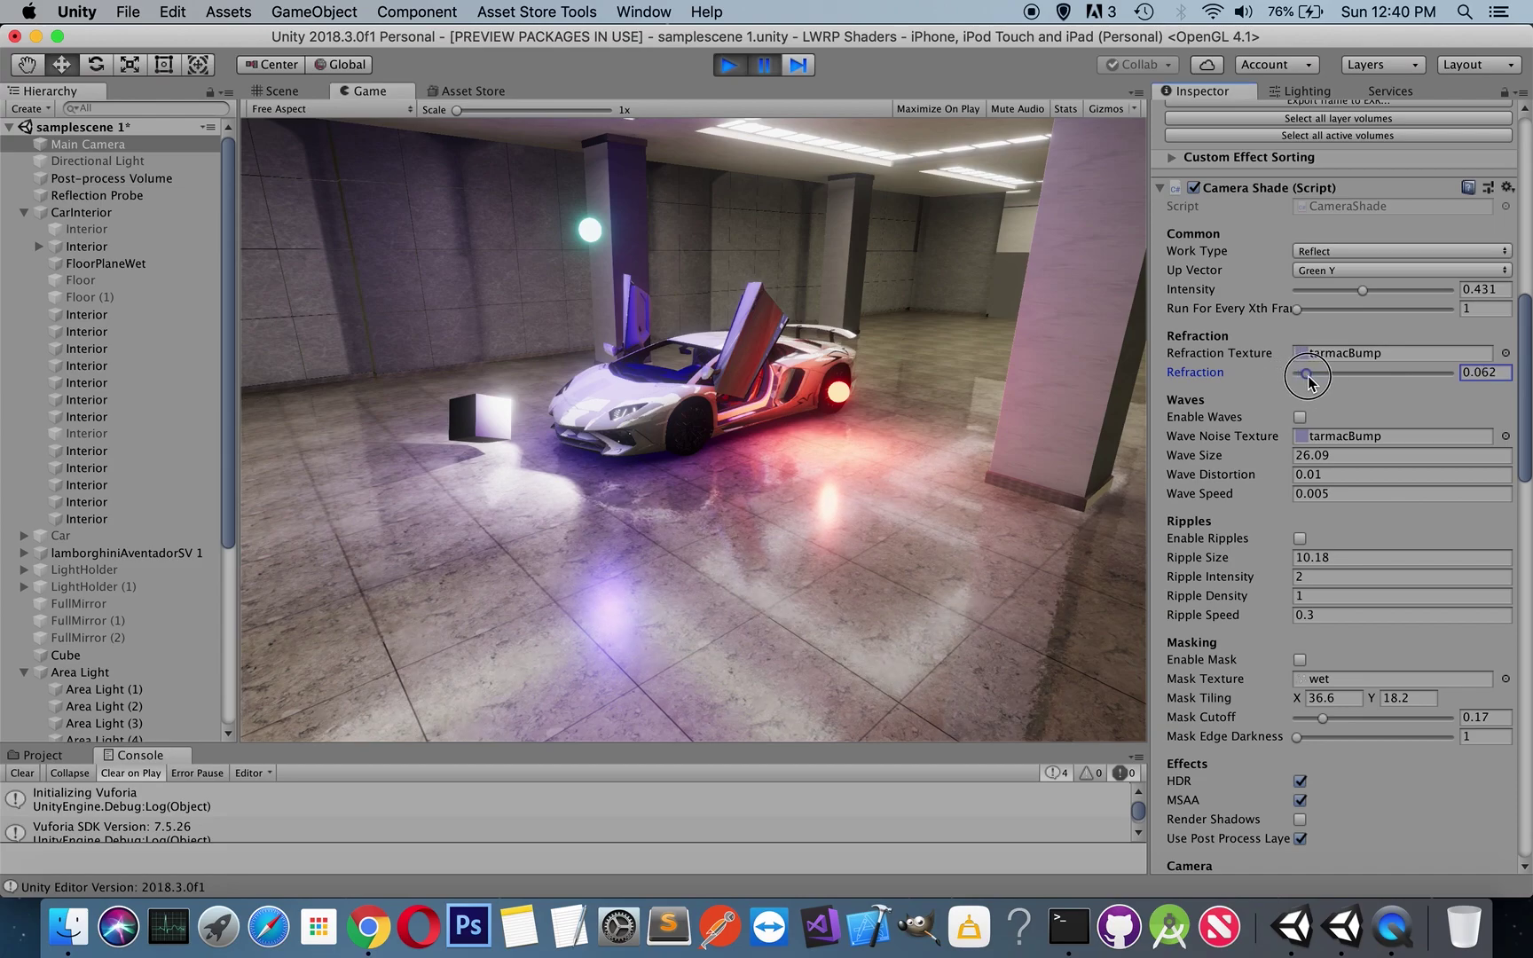
left_click_drag(1310, 382, 1284, 387)
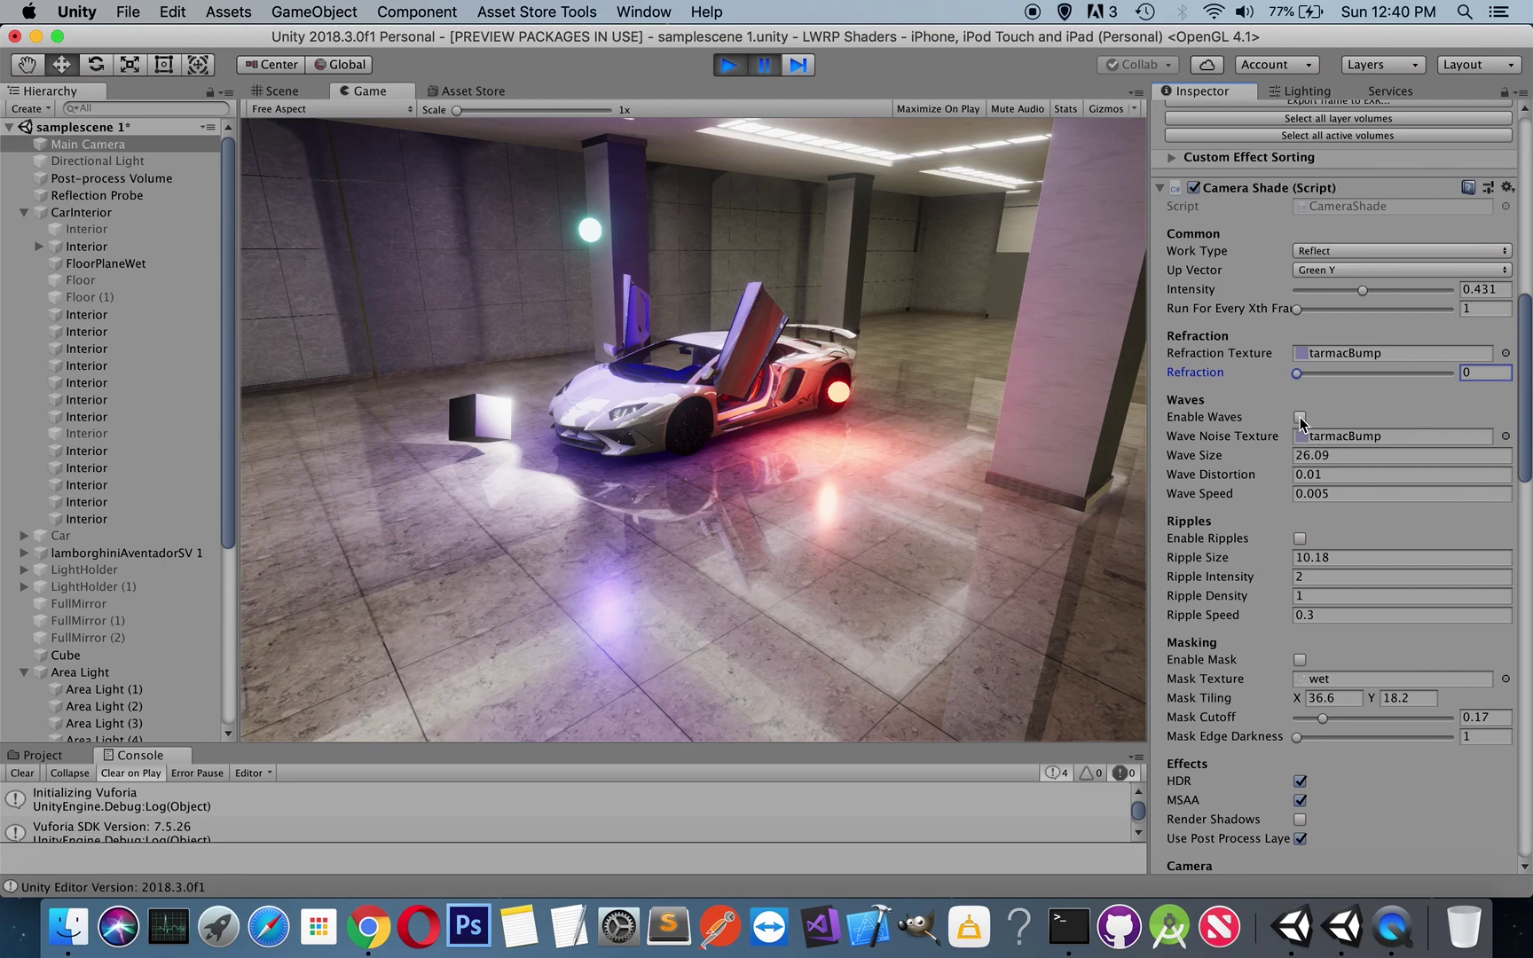
Step: Enable floor waves, resume Play mode, and set Wave Size to 23.03
left_click(1300, 417)
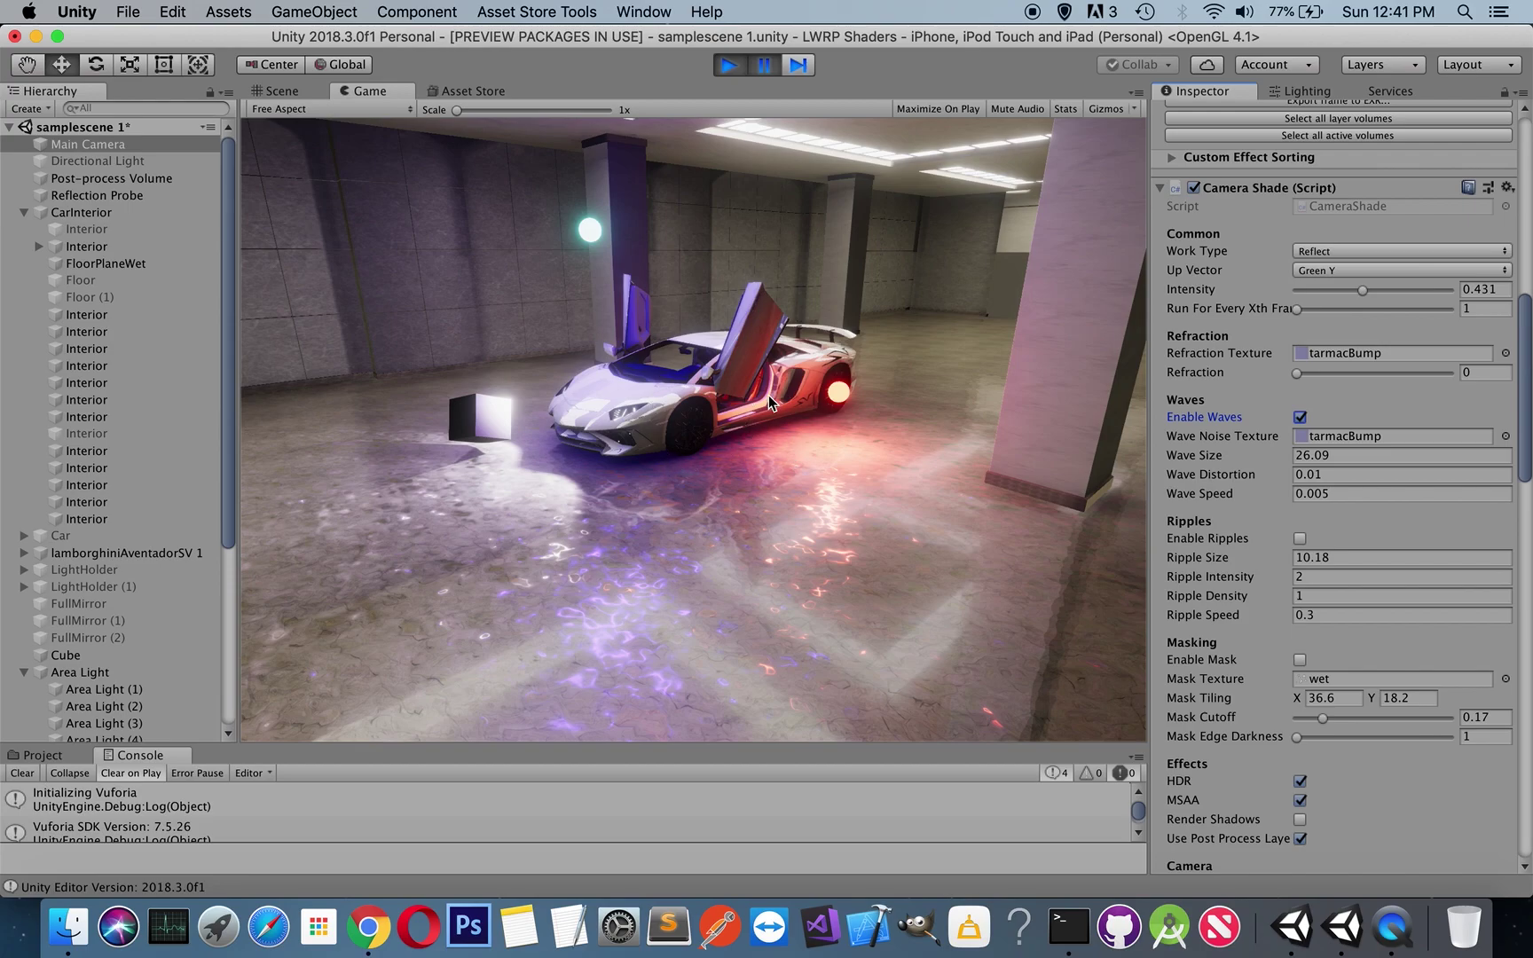
left_click(763, 71)
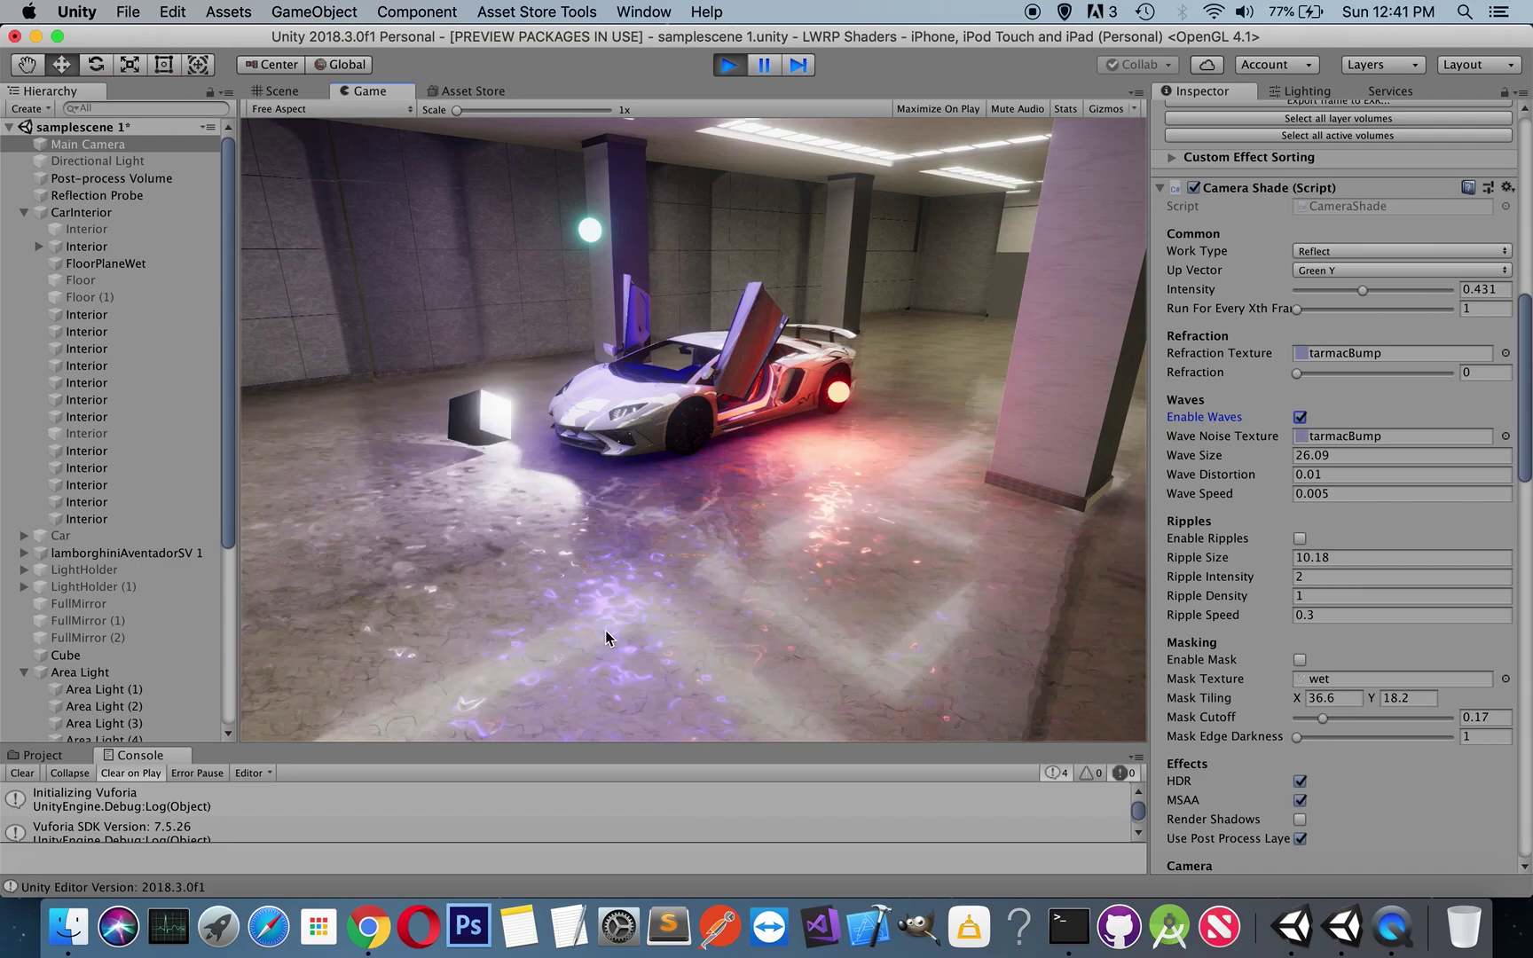
left_click(1226, 459)
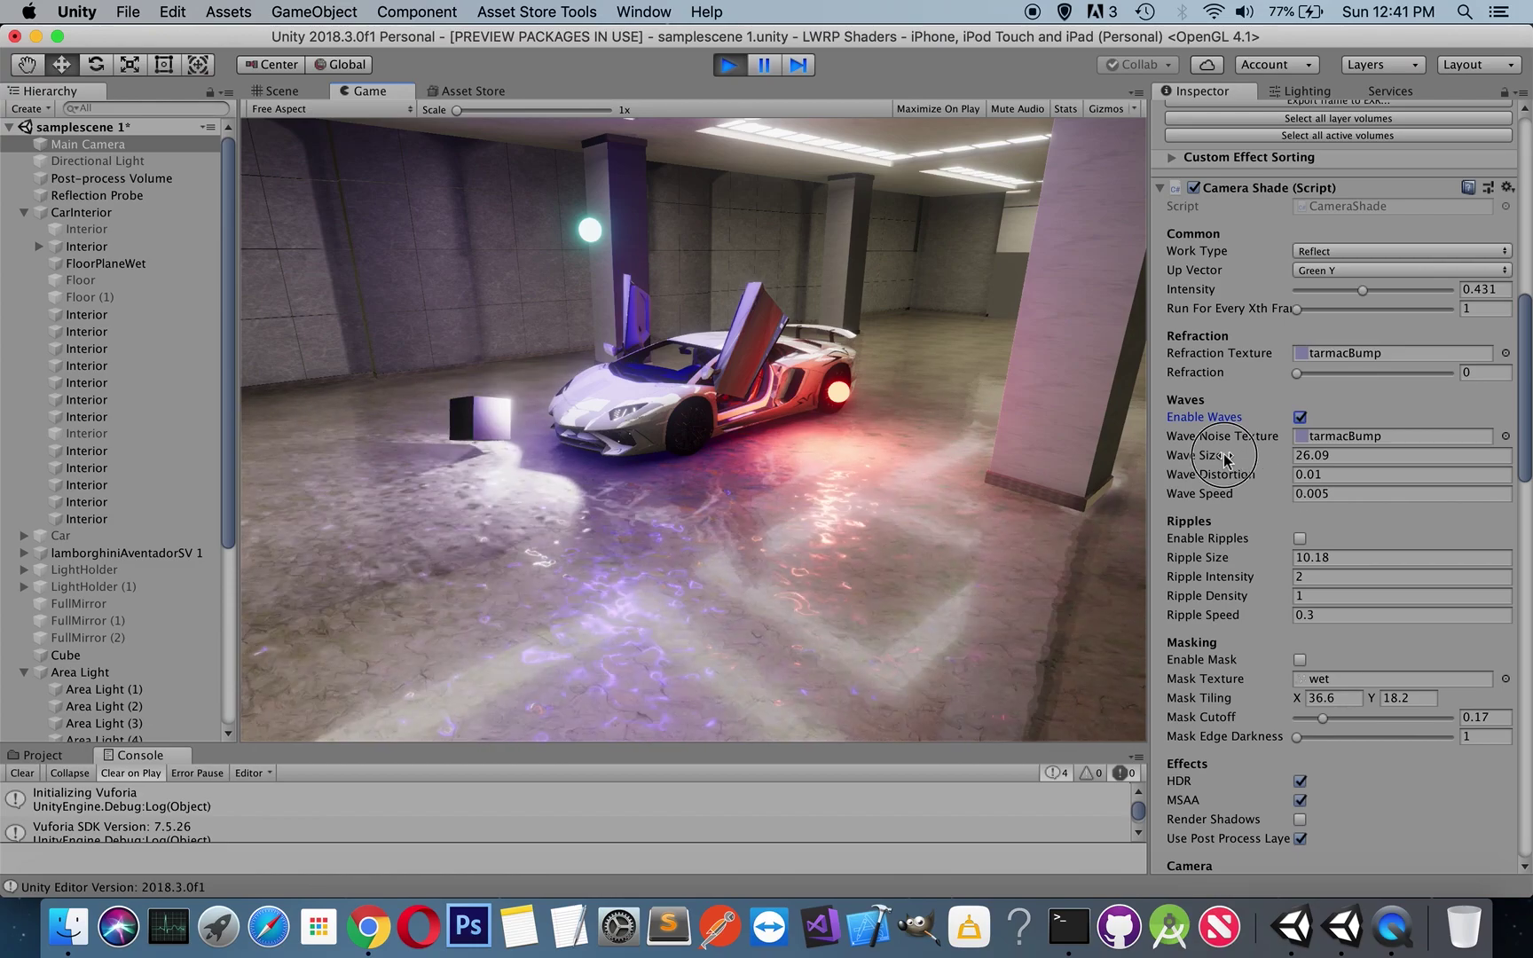
left_click_drag(1226, 459, 557, 499)
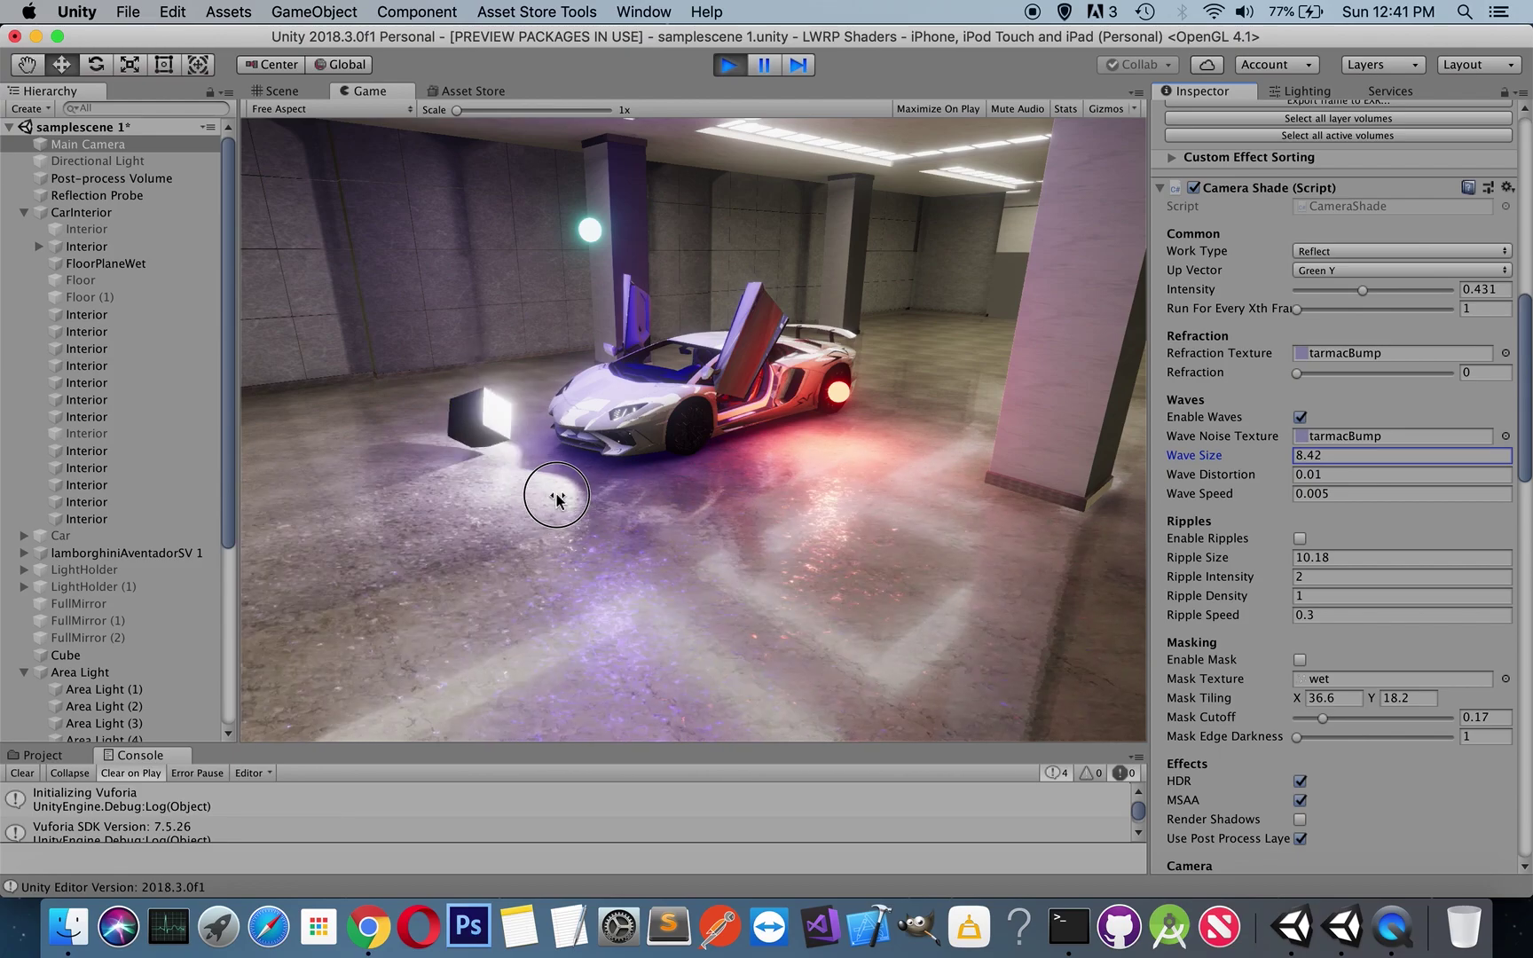
left_click_drag(556, 499, 1068, 506)
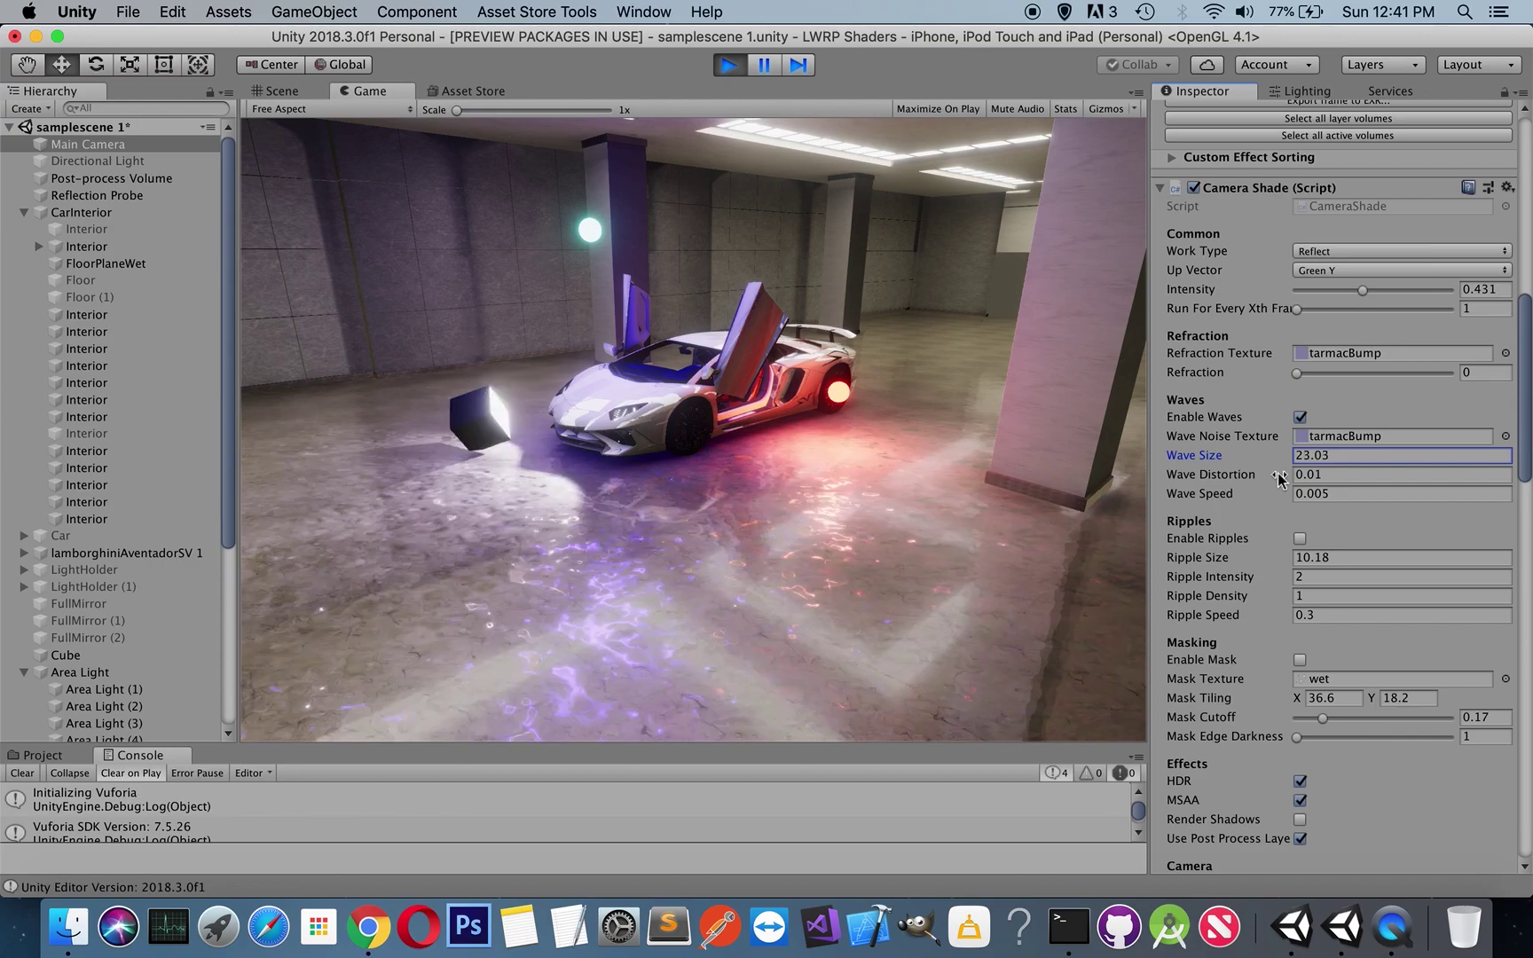
Step: Set Wave Distortion to 0.01
left_click(1247, 479)
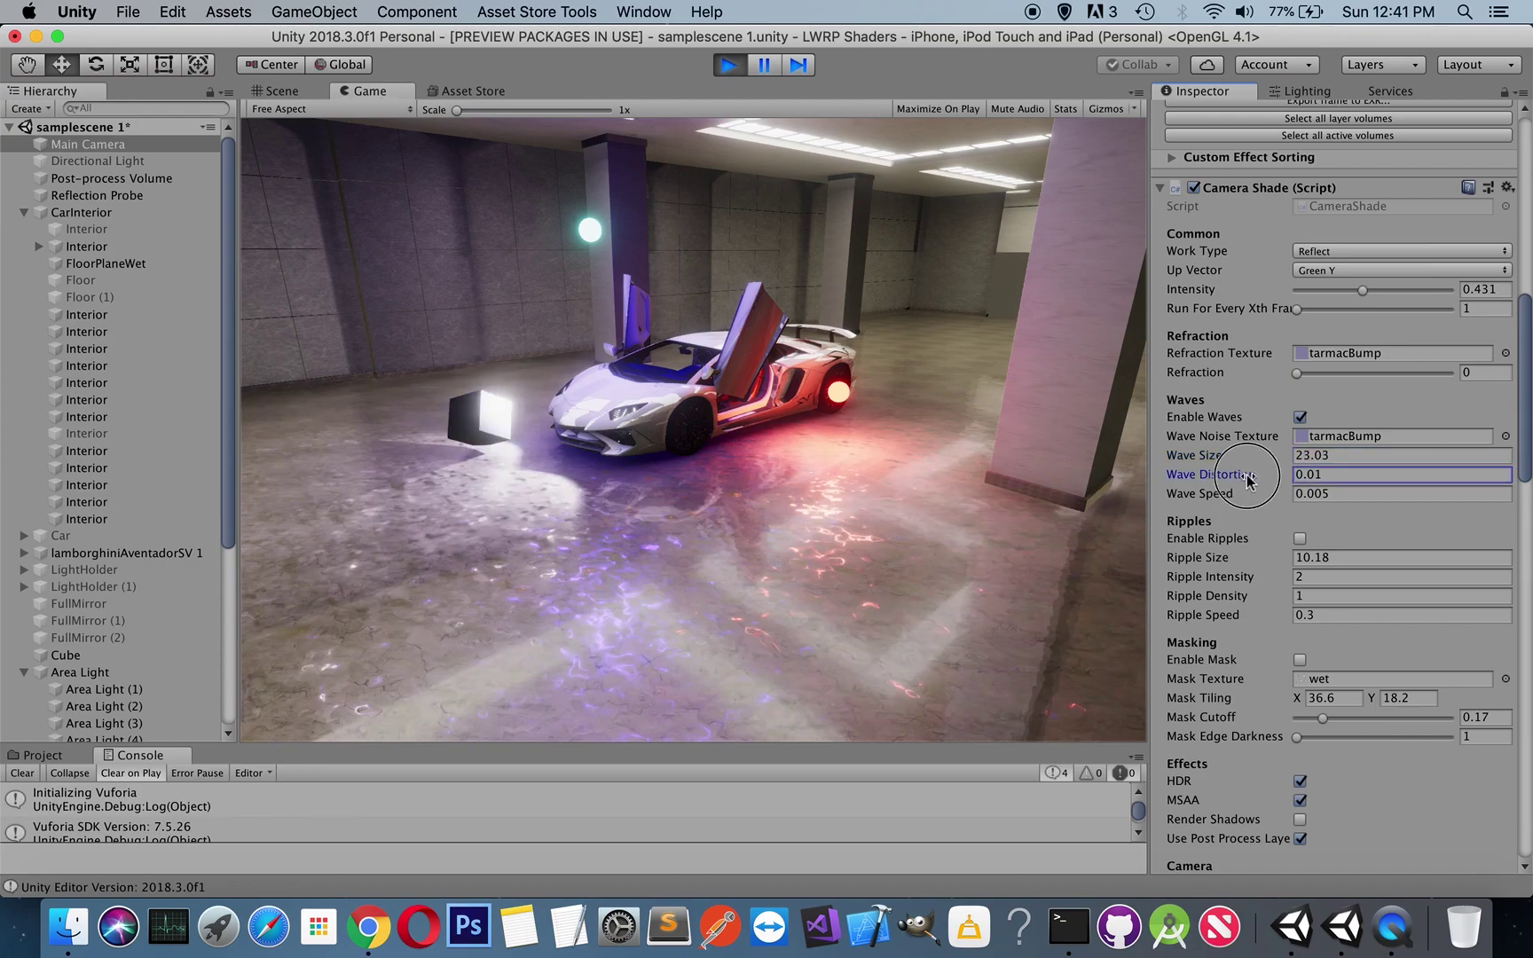
left_click_drag(1249, 479, 1254, 480)
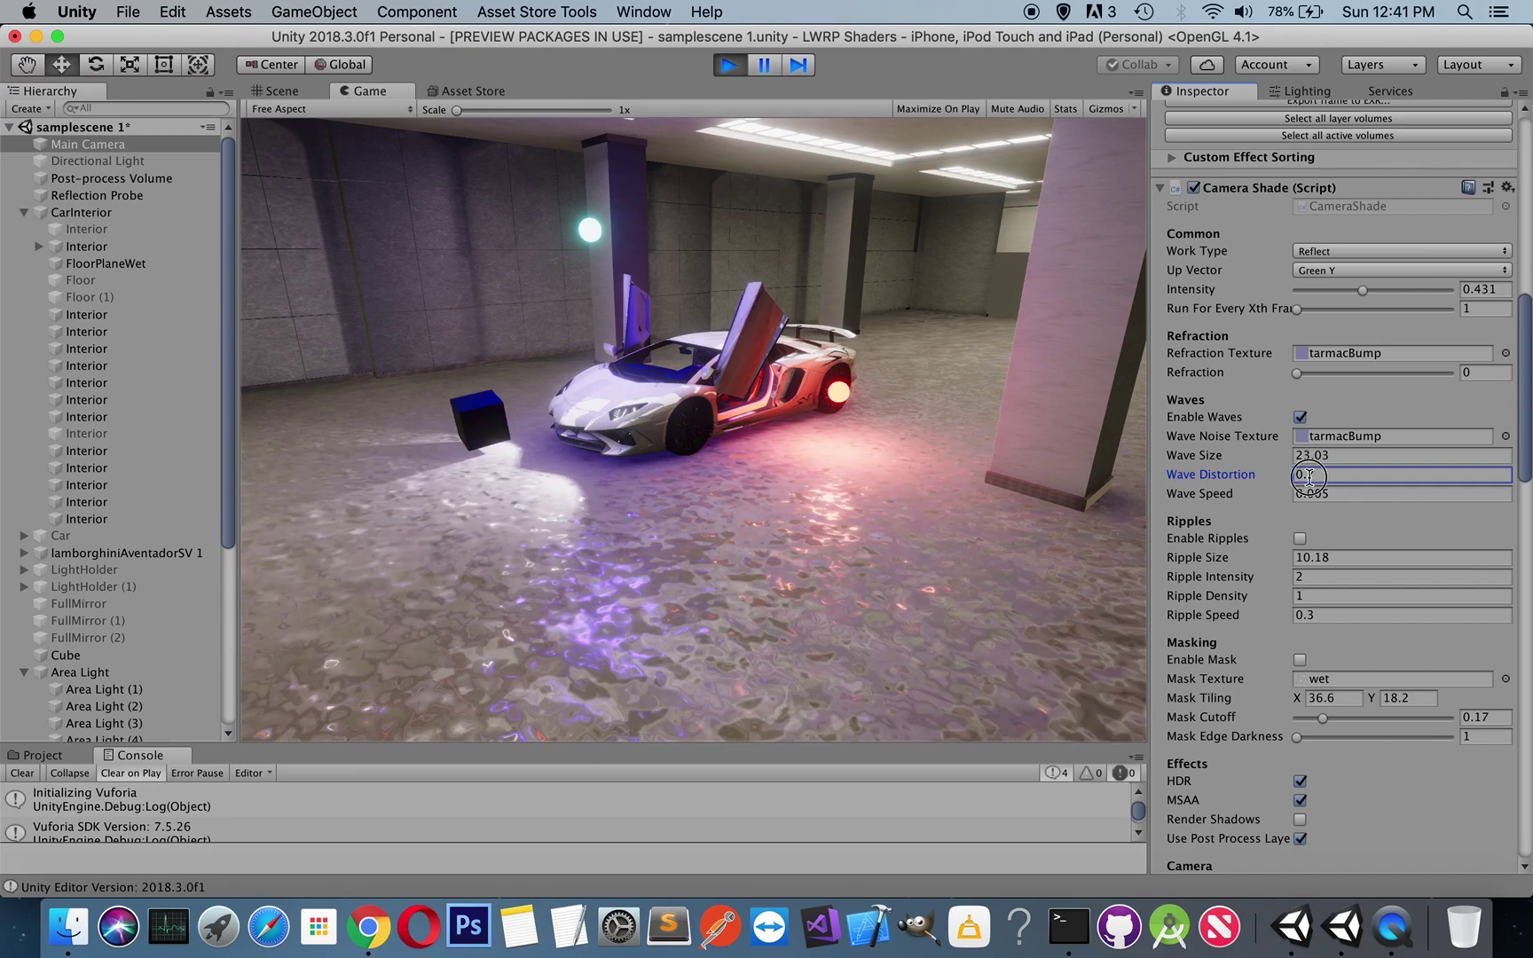
left_click(1360, 476)
type("0.1")
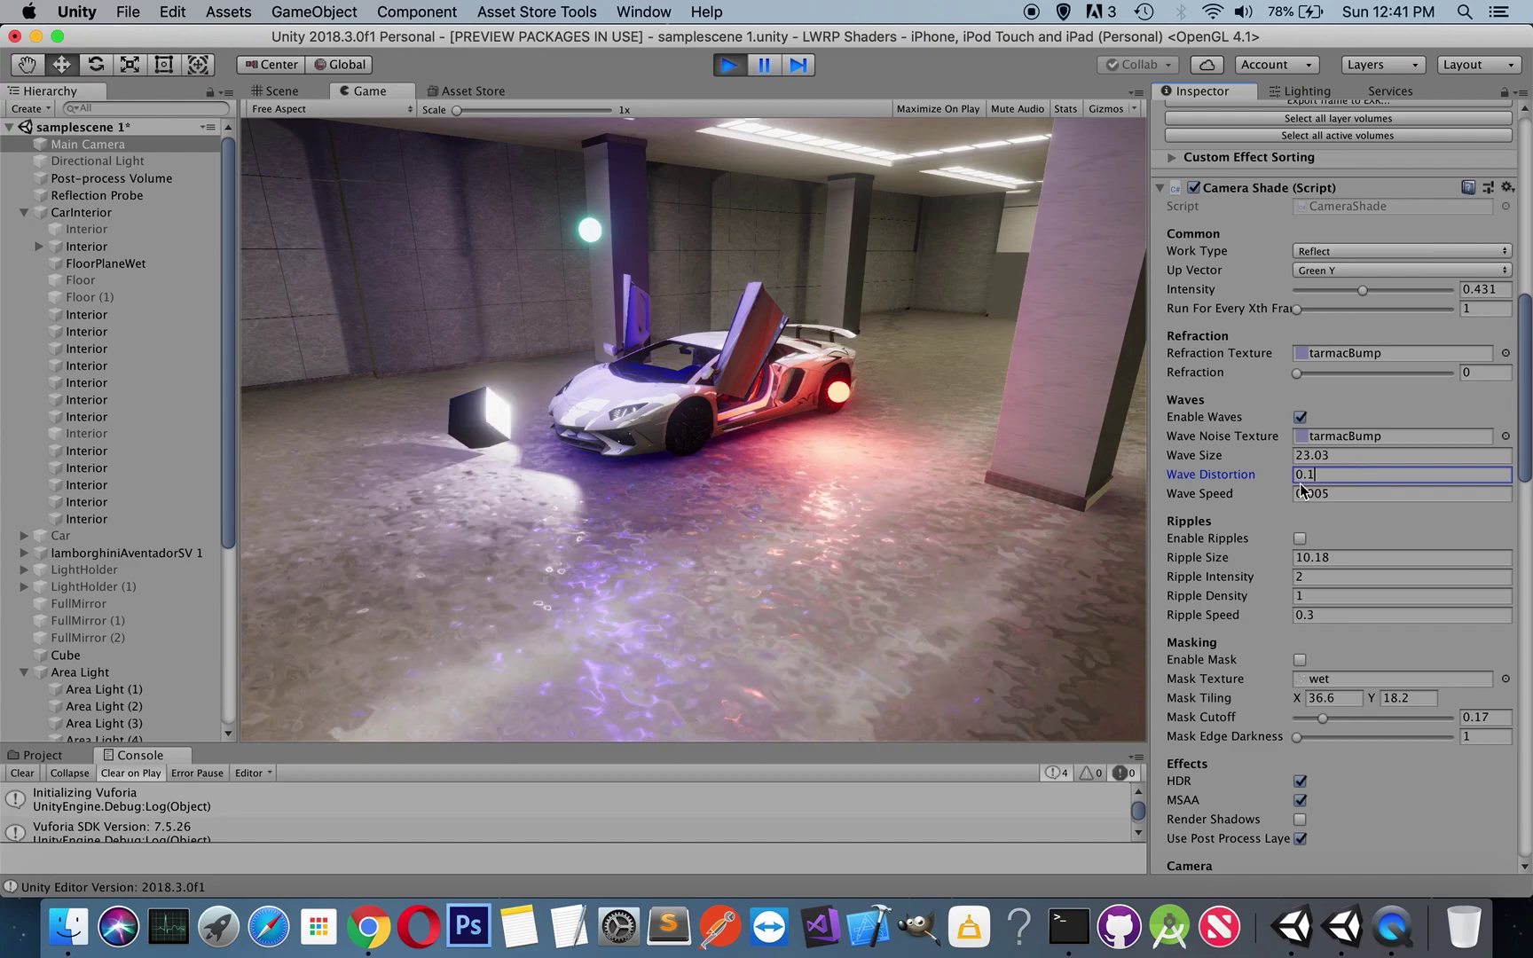
left_click(1347, 477)
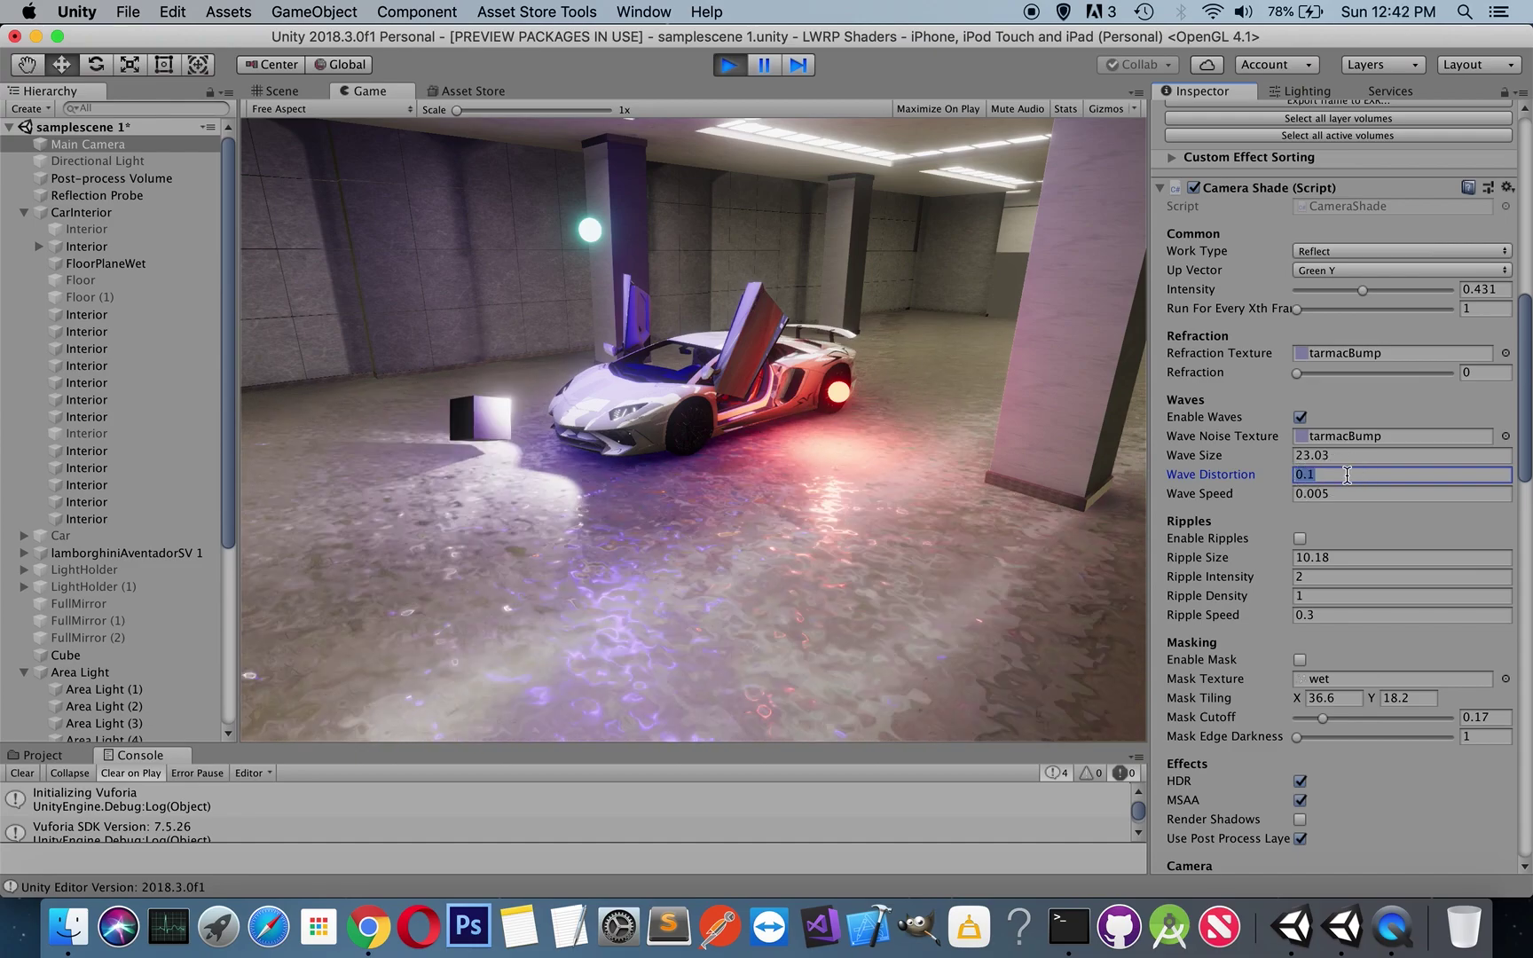
key("Left")
key("BackSpace")
key("BackSpace")
type(".01")
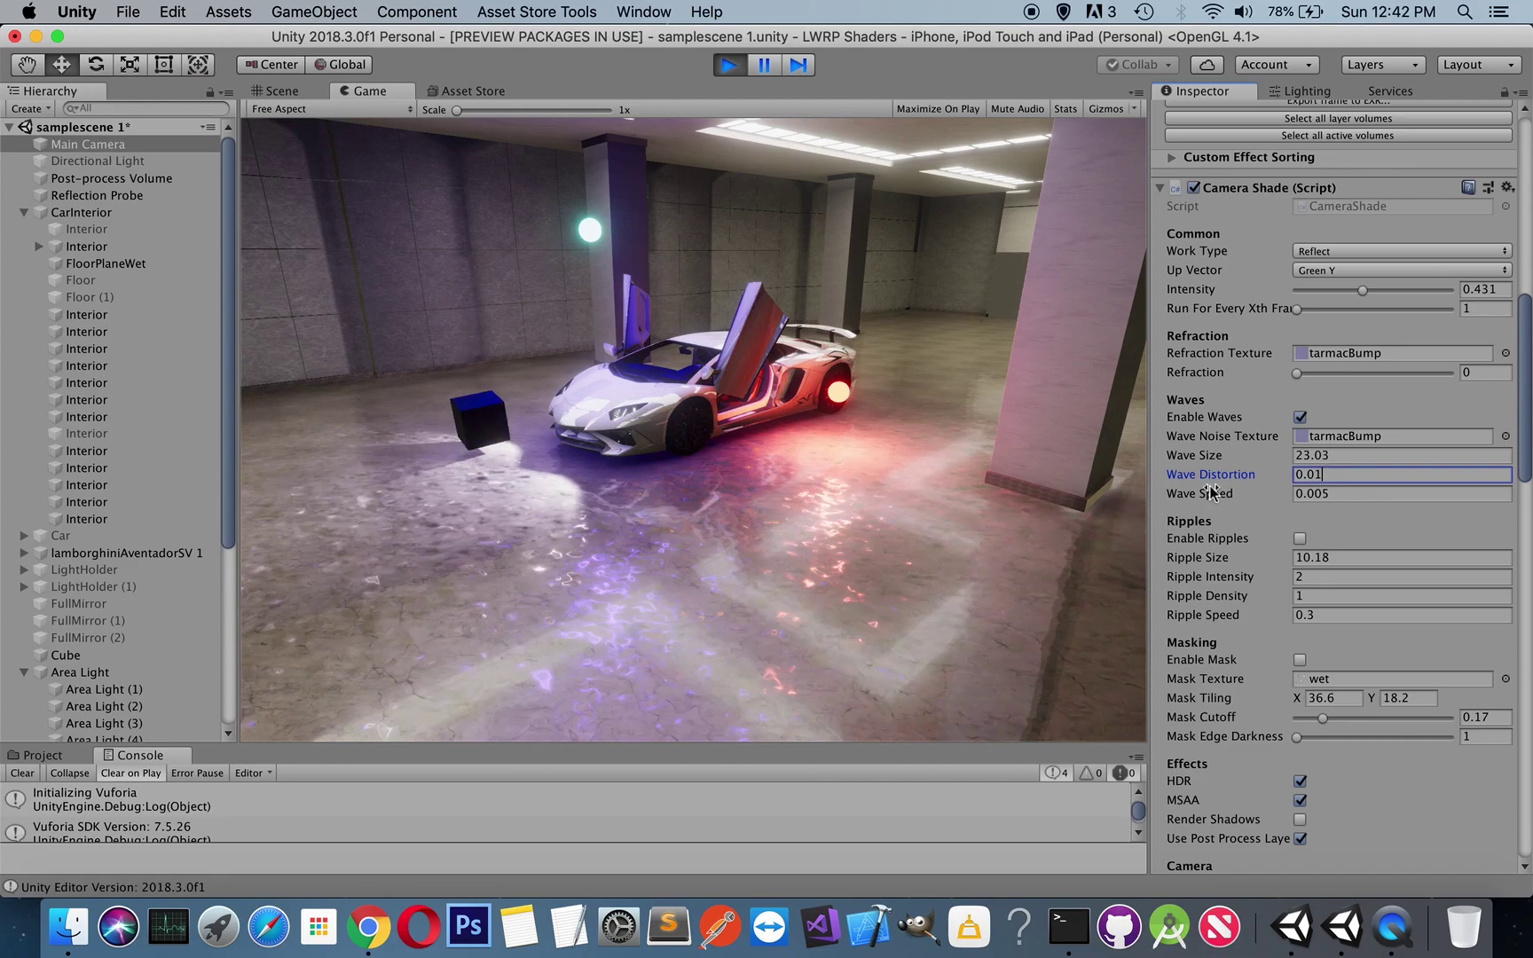
Step: Set Wave Speed to 0.01
left_click(1362, 497)
key("BackSpace")
key("BackSpace")
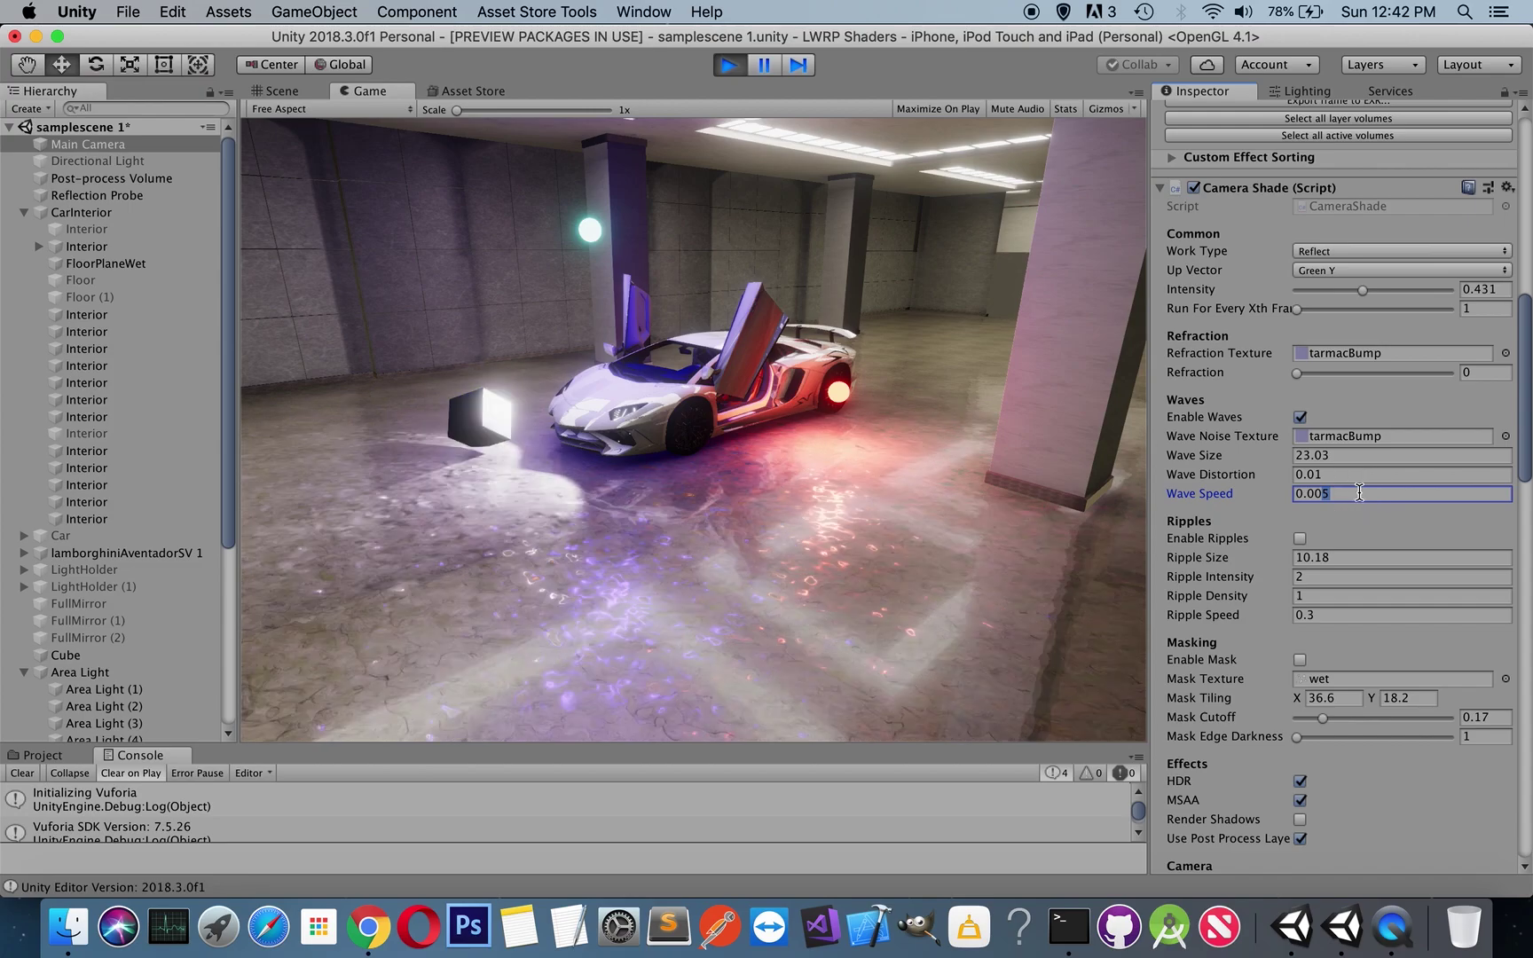
type("1")
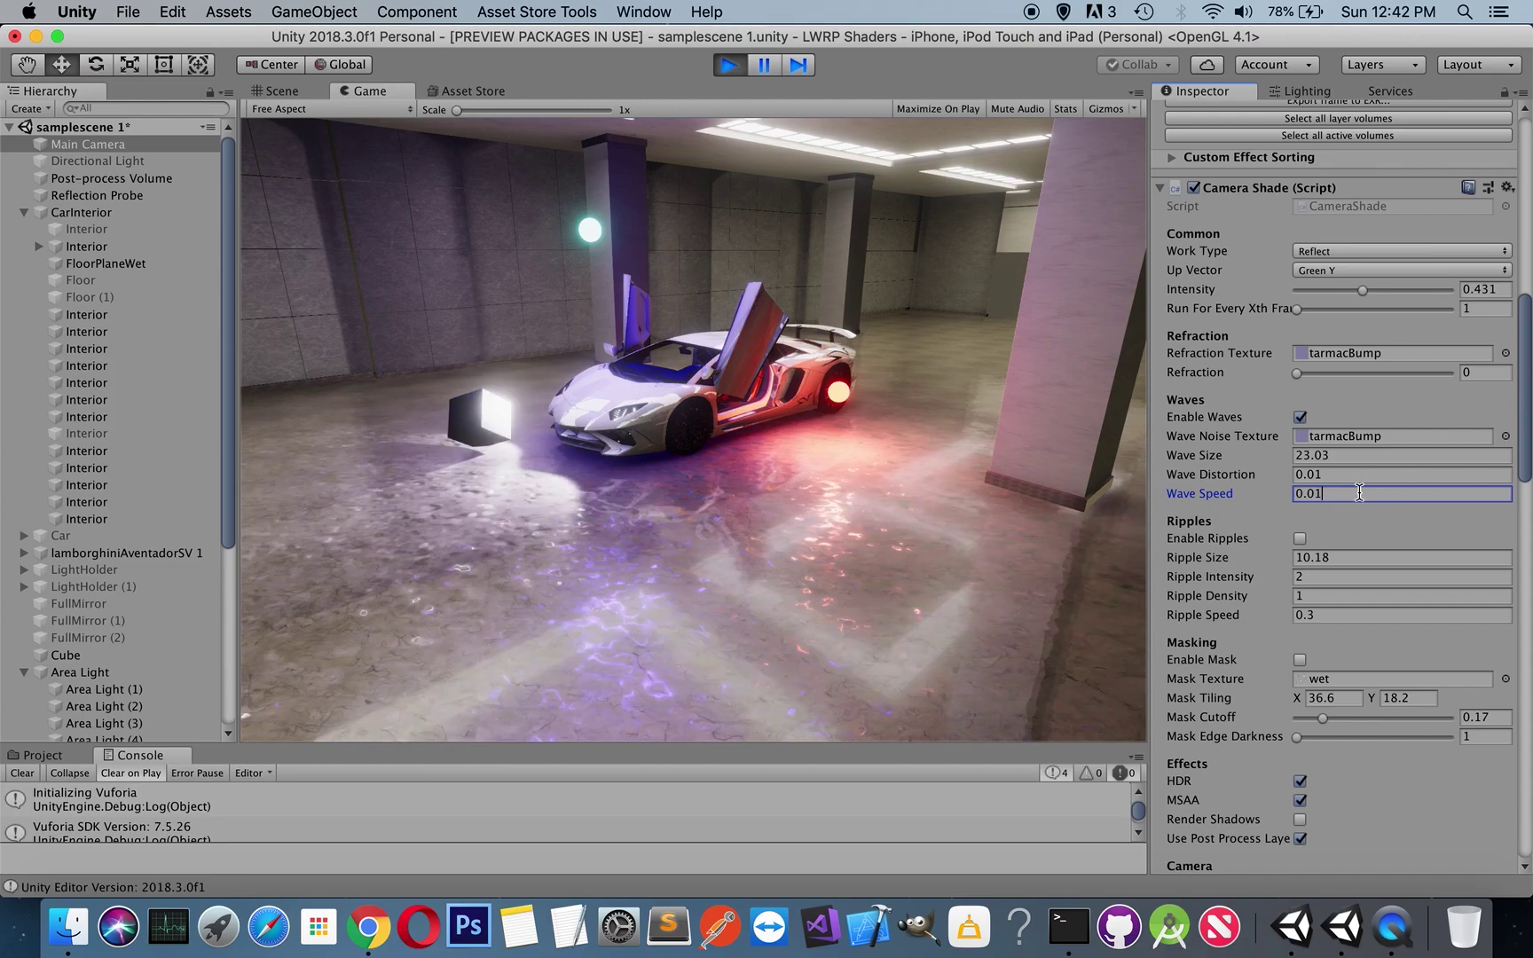
Step: Turn off waves, enable ripples and set Ripple Size to 12.64
left_click(1299, 417)
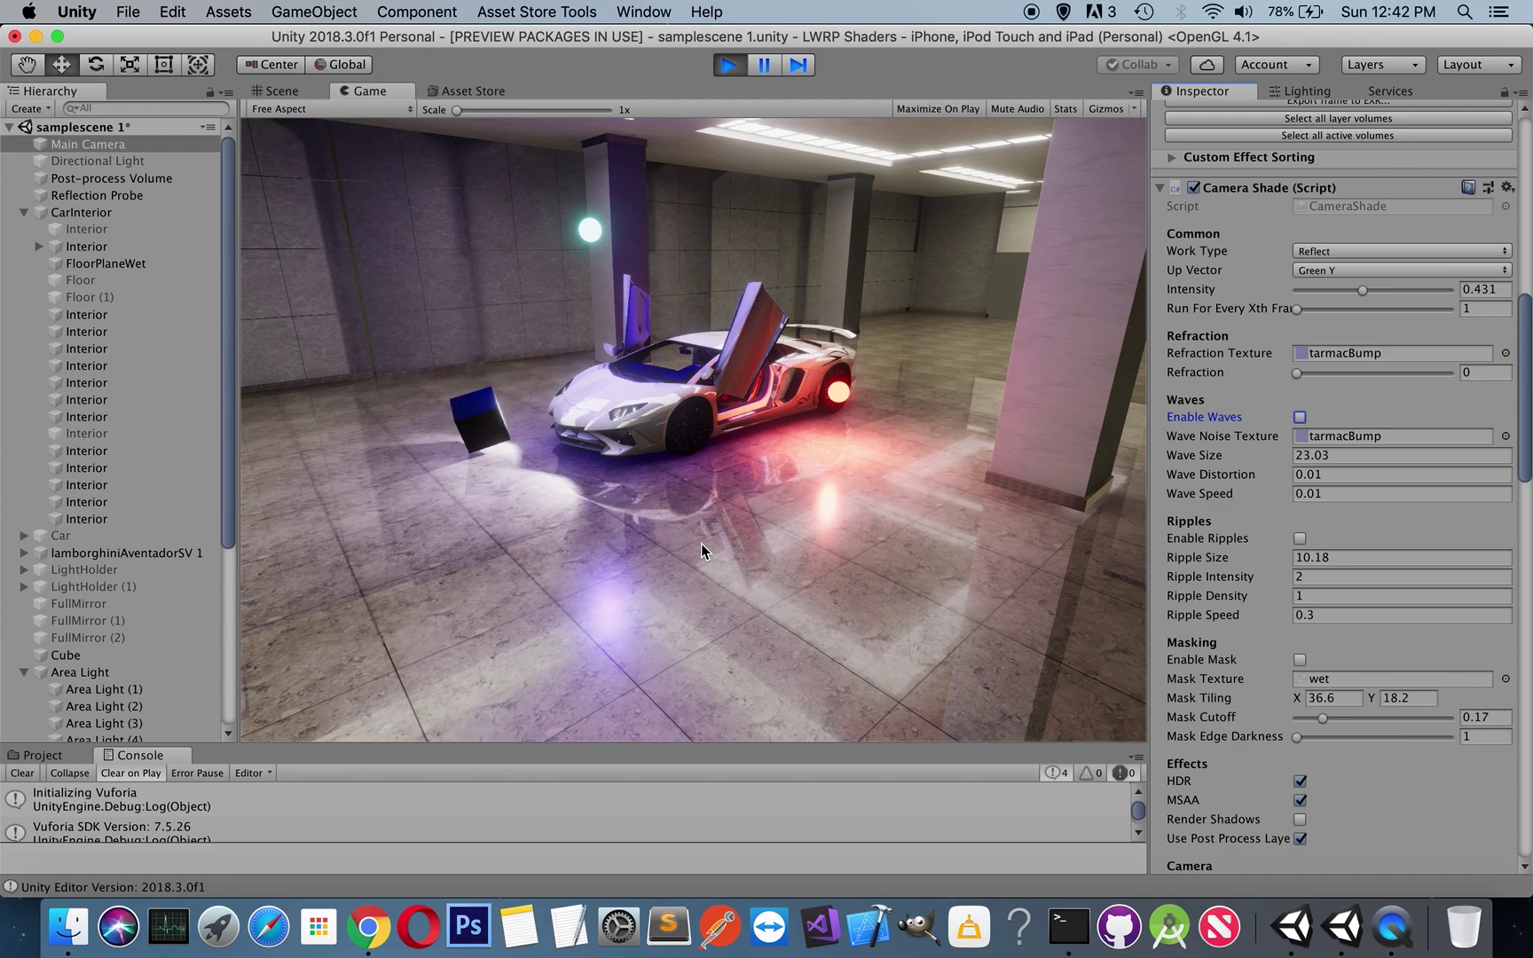
left_click(1300, 539)
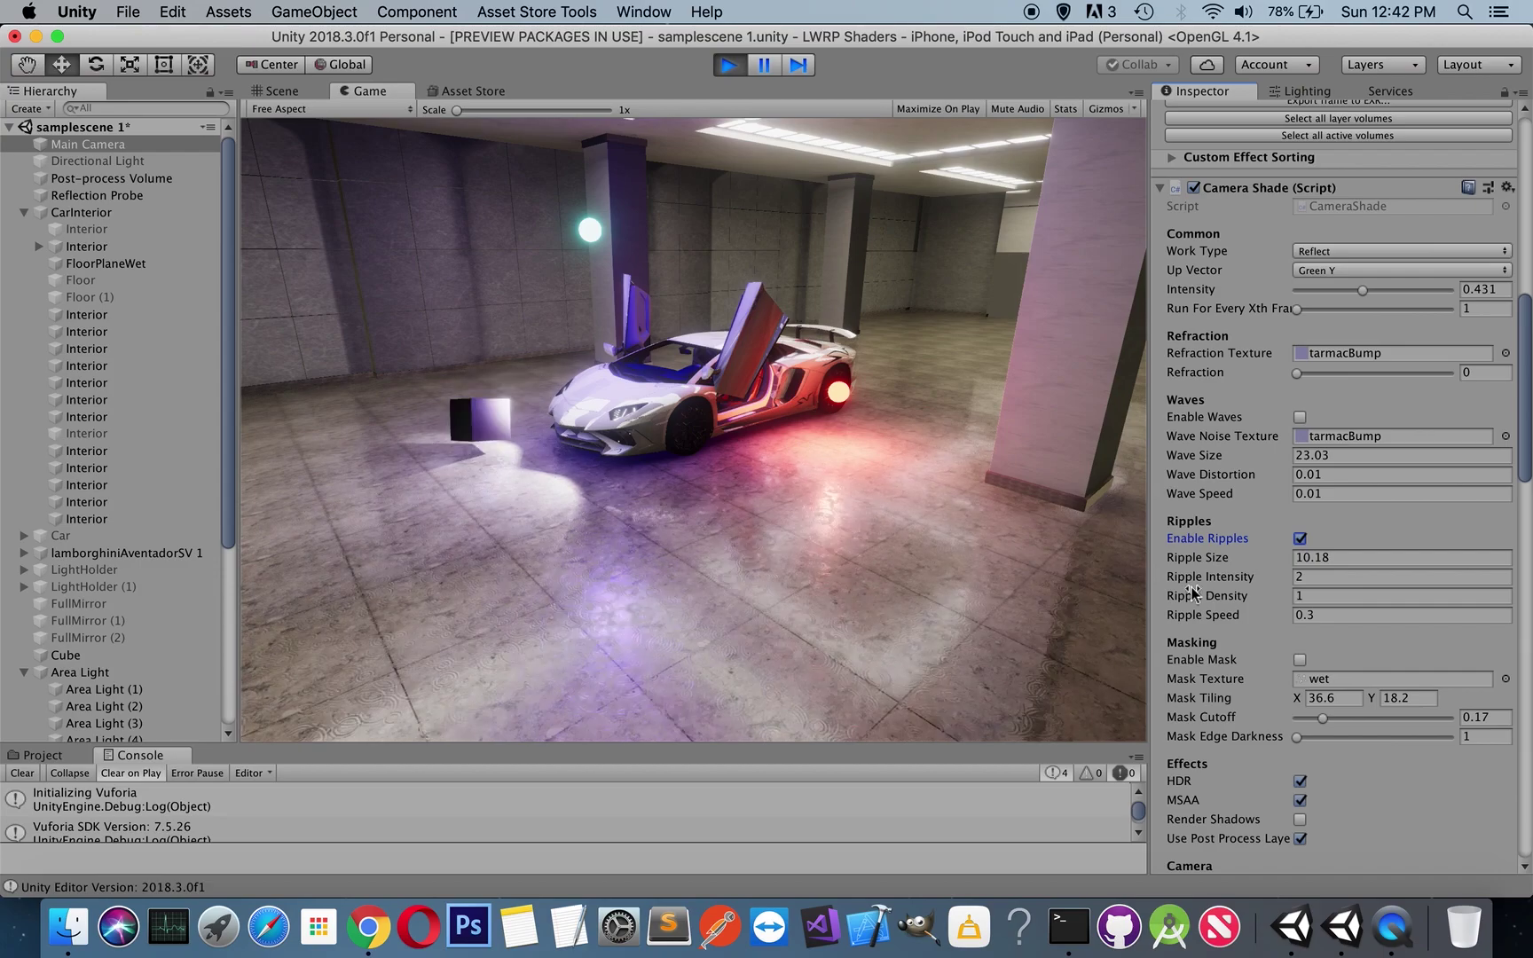
mouse_move(1218, 557)
left_mouse_down()
mouse_move(1126, 563)
mouse_move(1307, 559)
left_mouse_up()
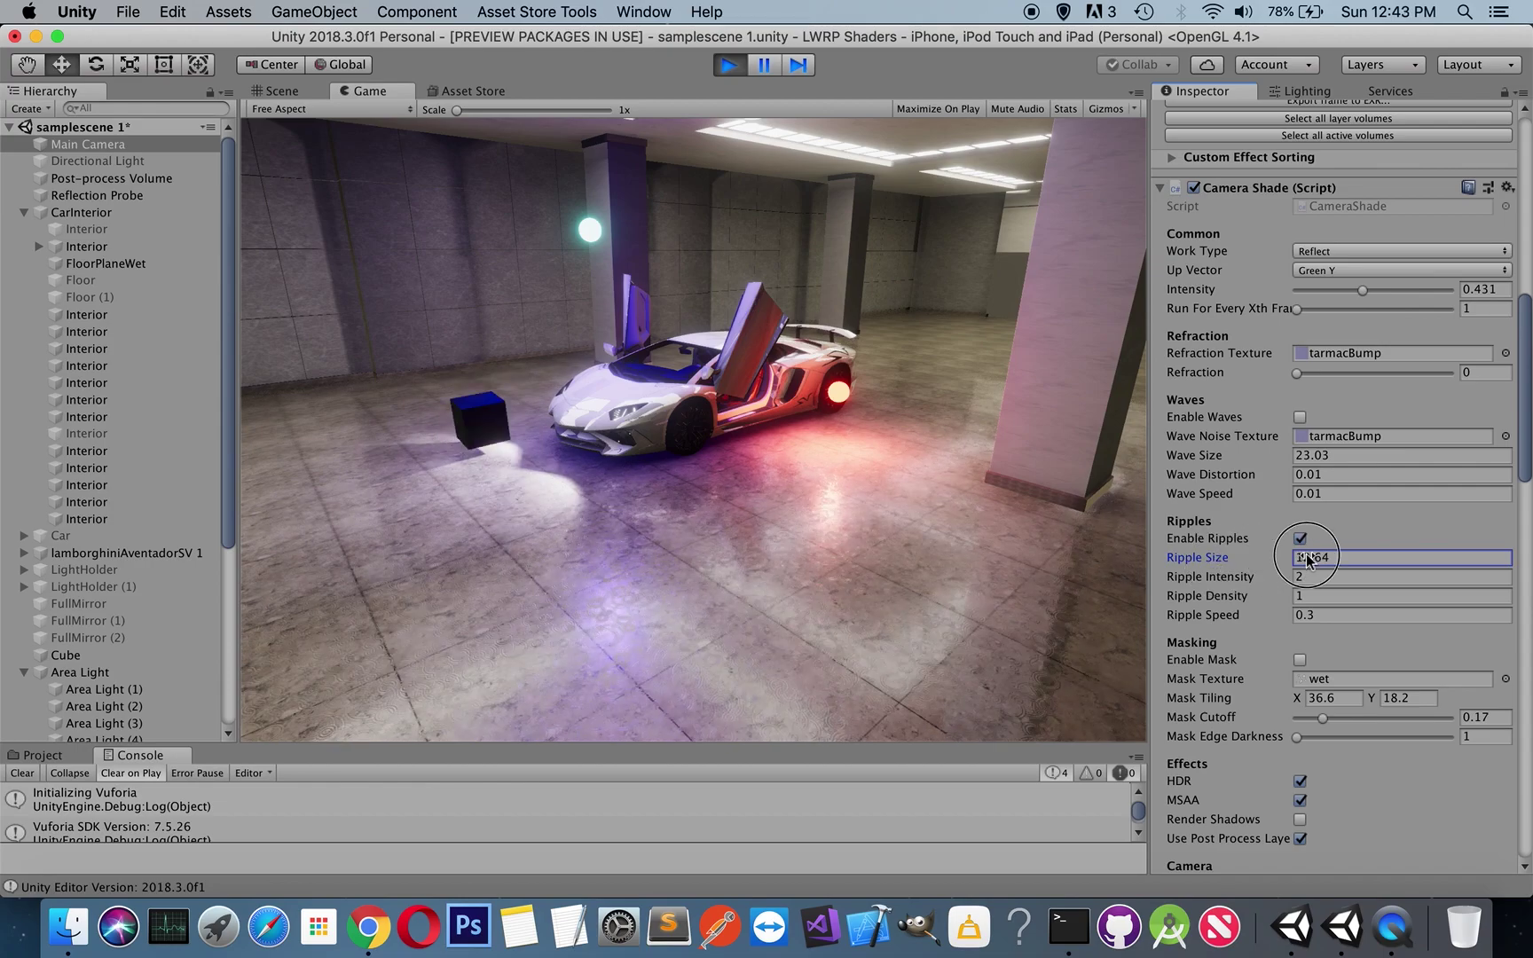
Step: Set Ripple Intensity 2, Density 1 and Speed 0.3, then switch ripples off
left_click(1229, 581)
mouse_move(1229, 581)
left_mouse_down()
mouse_move(1378, 586)
mouse_move(1337, 585)
left_mouse_up()
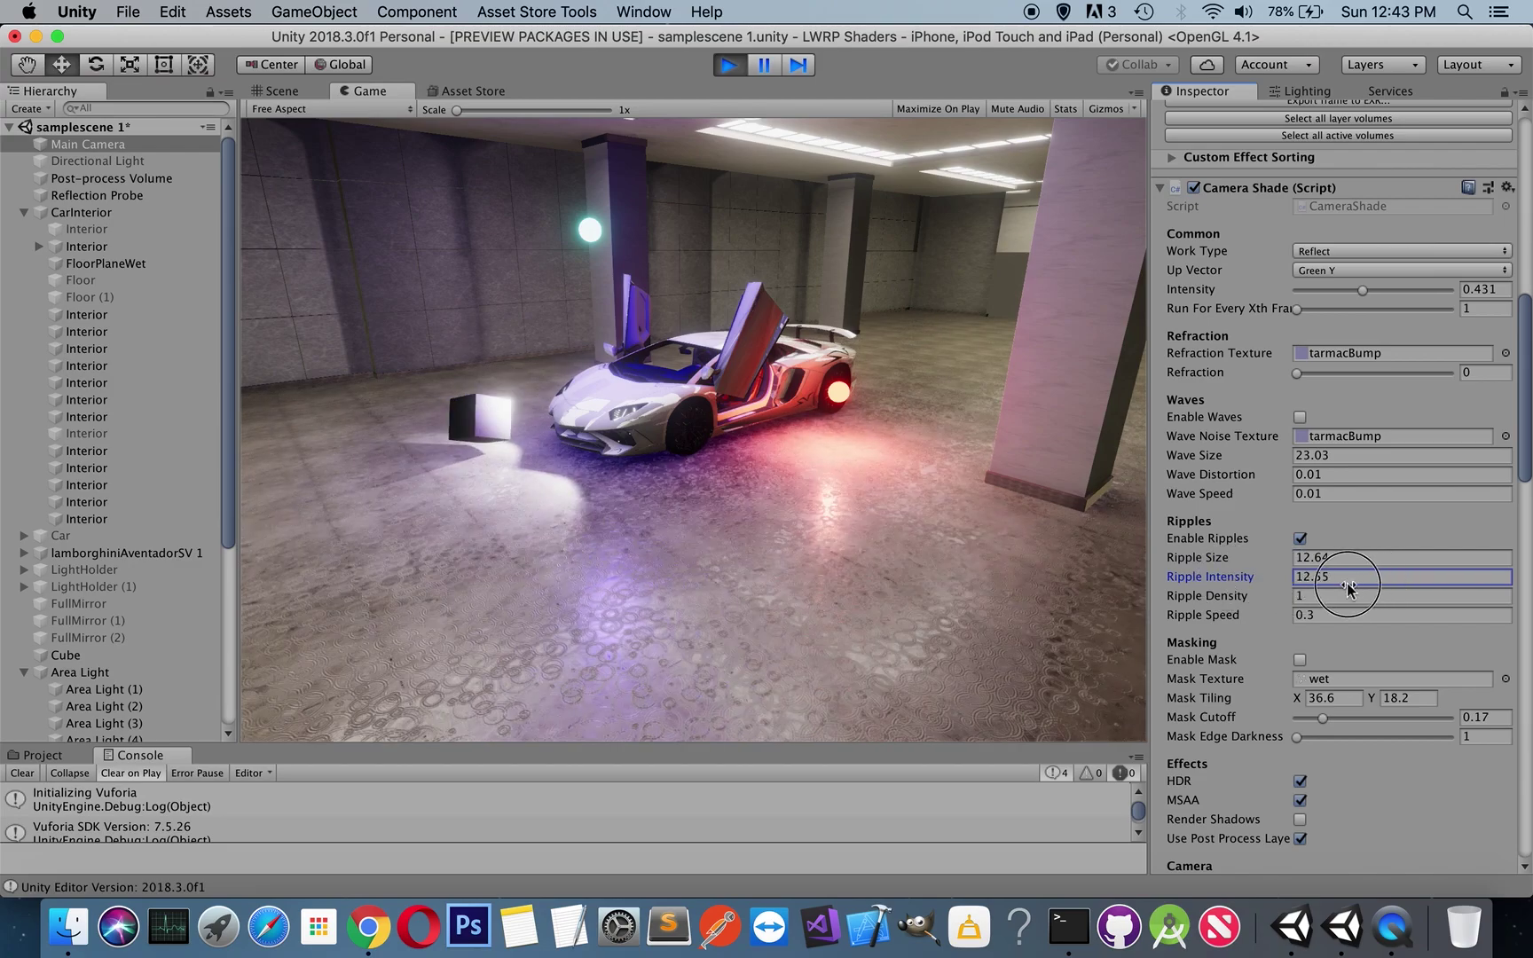
type("2")
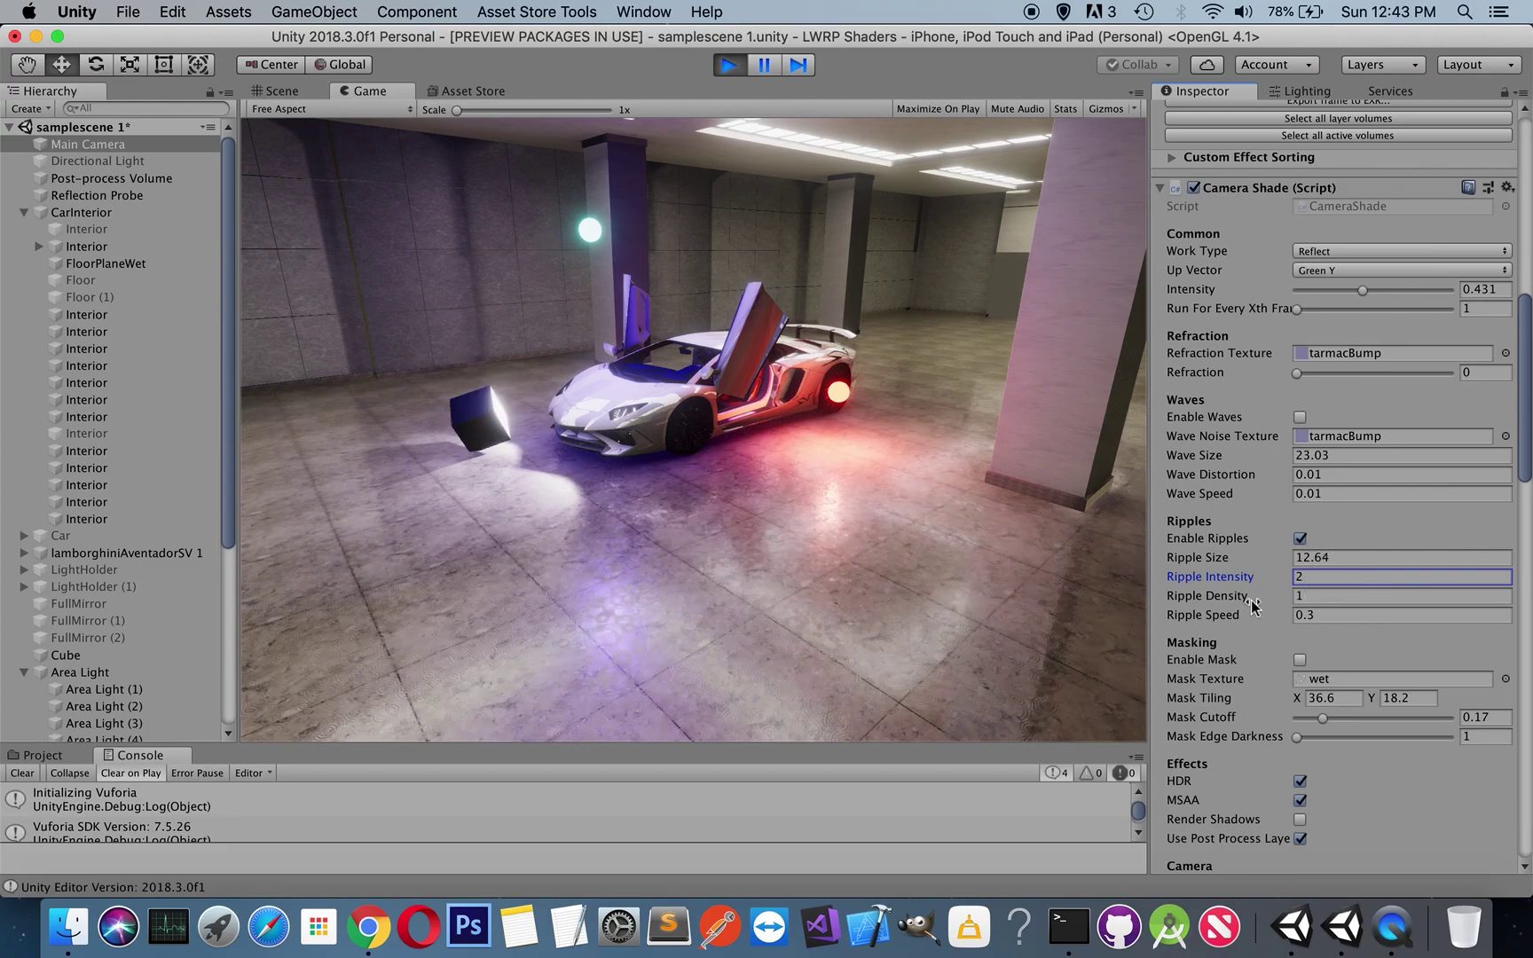
mouse_move(1244, 603)
left_mouse_down()
mouse_move(1364, 603)
mouse_move(1330, 603)
left_mouse_up()
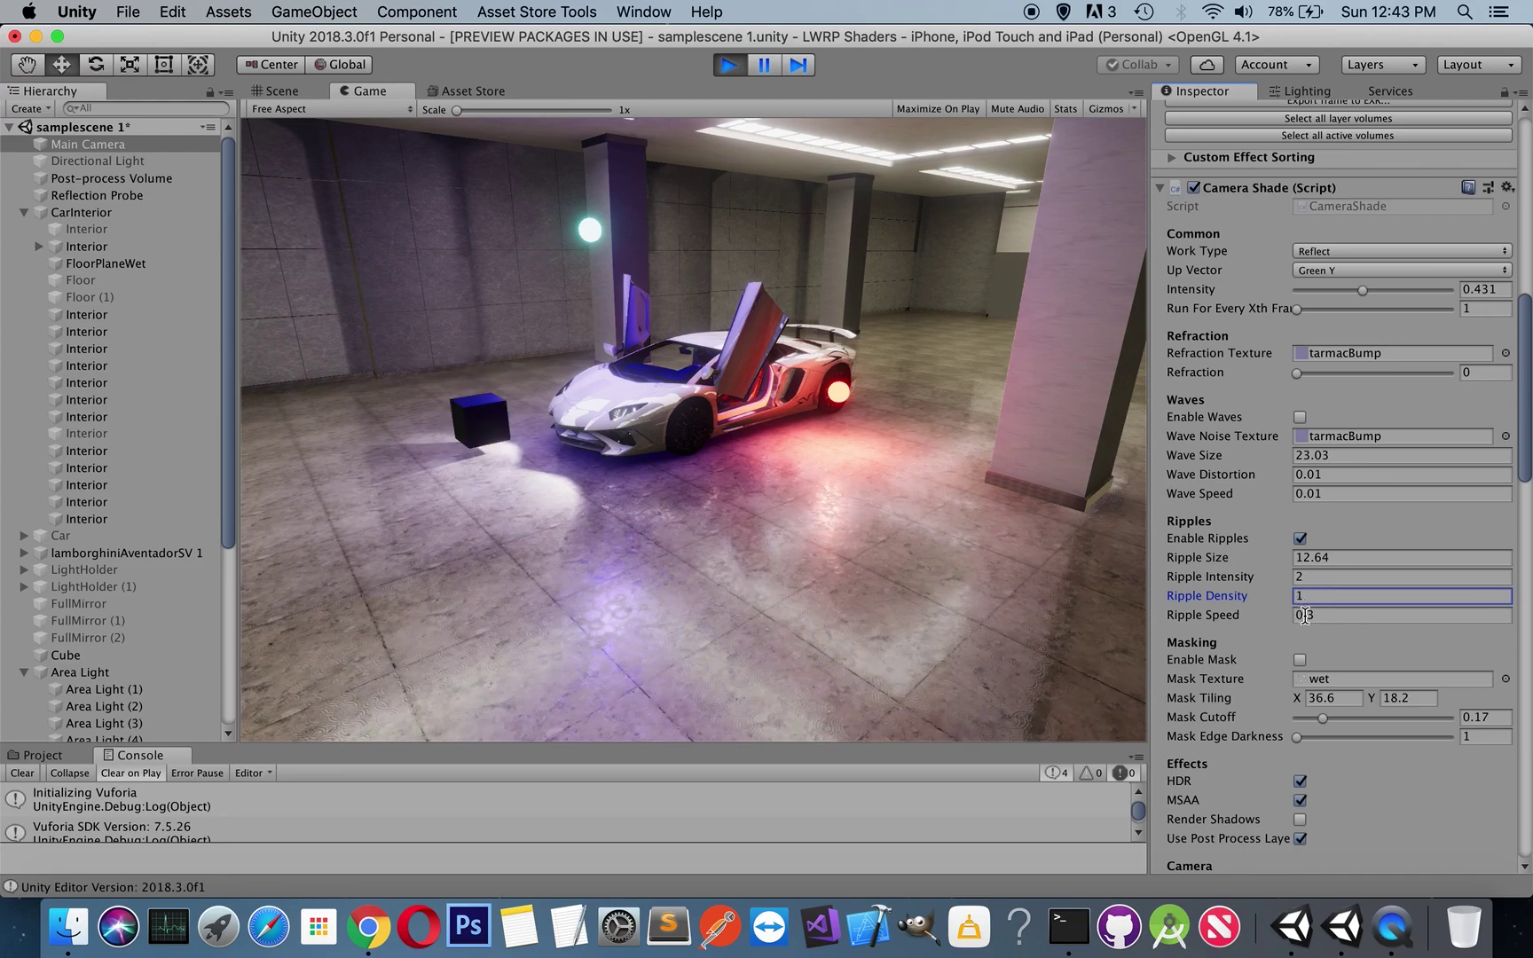
left_click(1306, 618)
type("0")
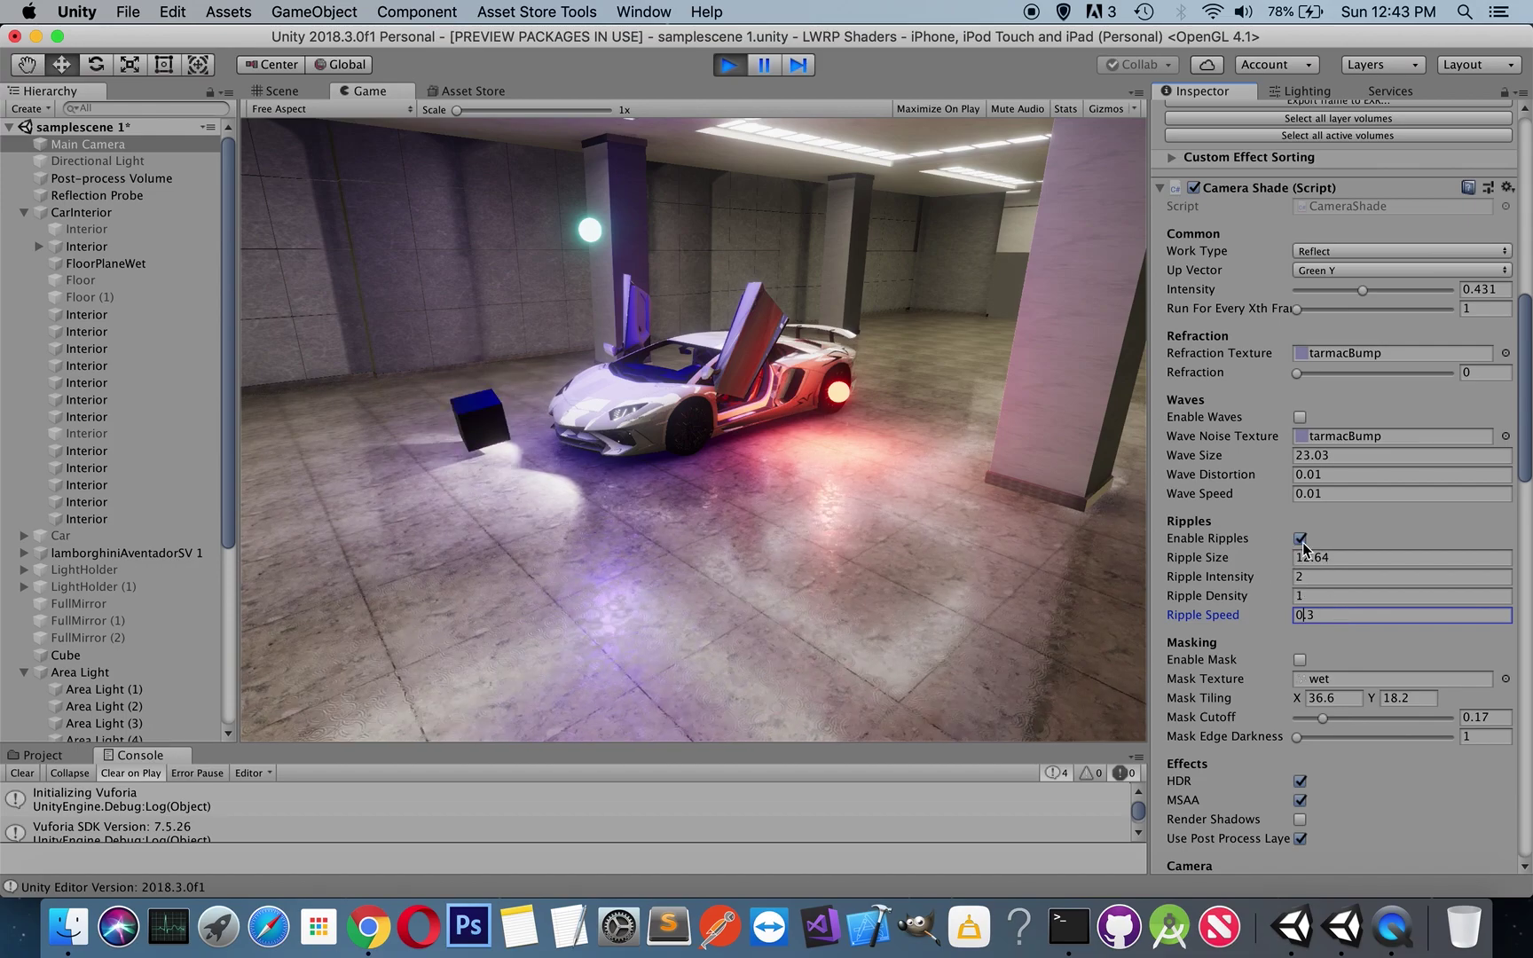
left_click(1300, 541)
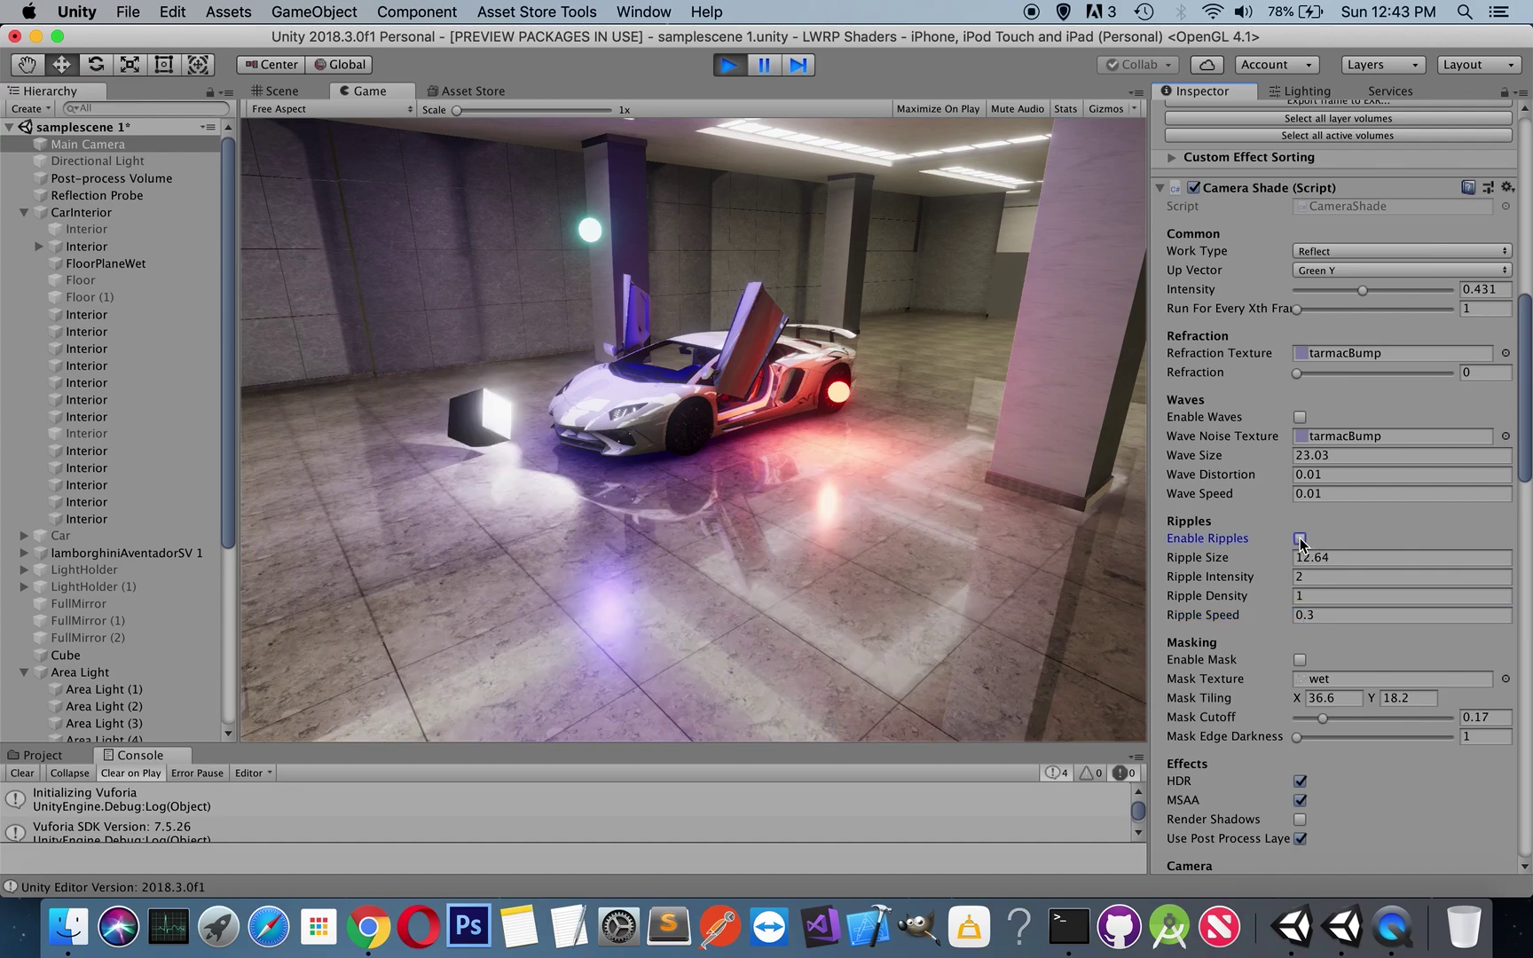
scroll(1299, 550, "down", 5)
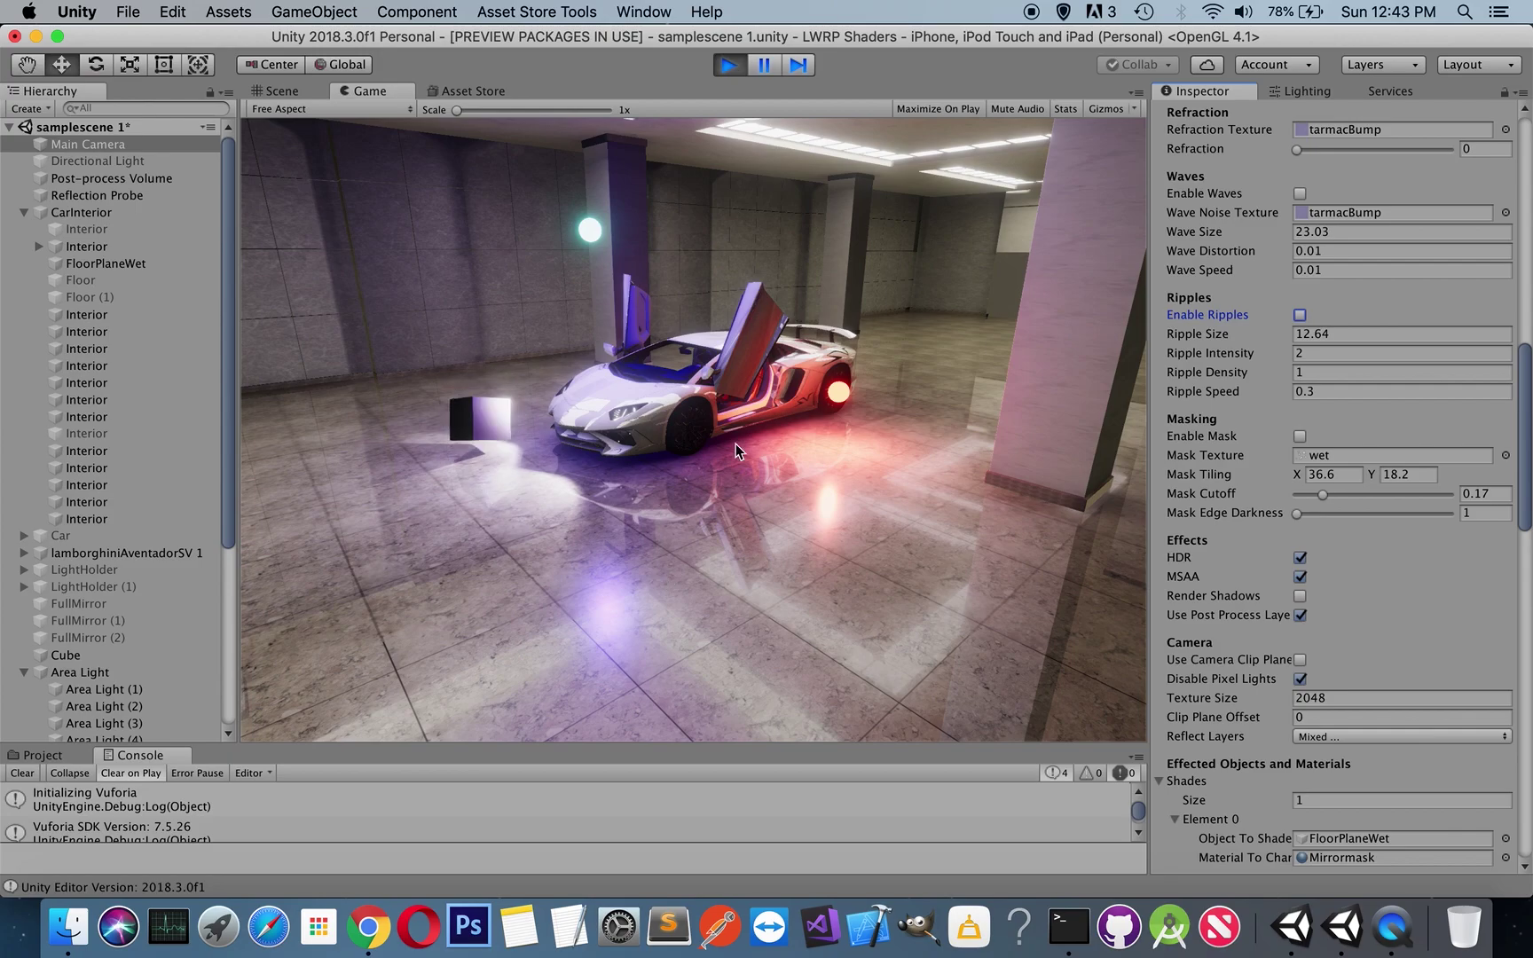
Step: Enable wet-texture masking with Mask Cutoff 0.073 and edge darkness 3.7, then re-enable ripples
left_click(1300, 436)
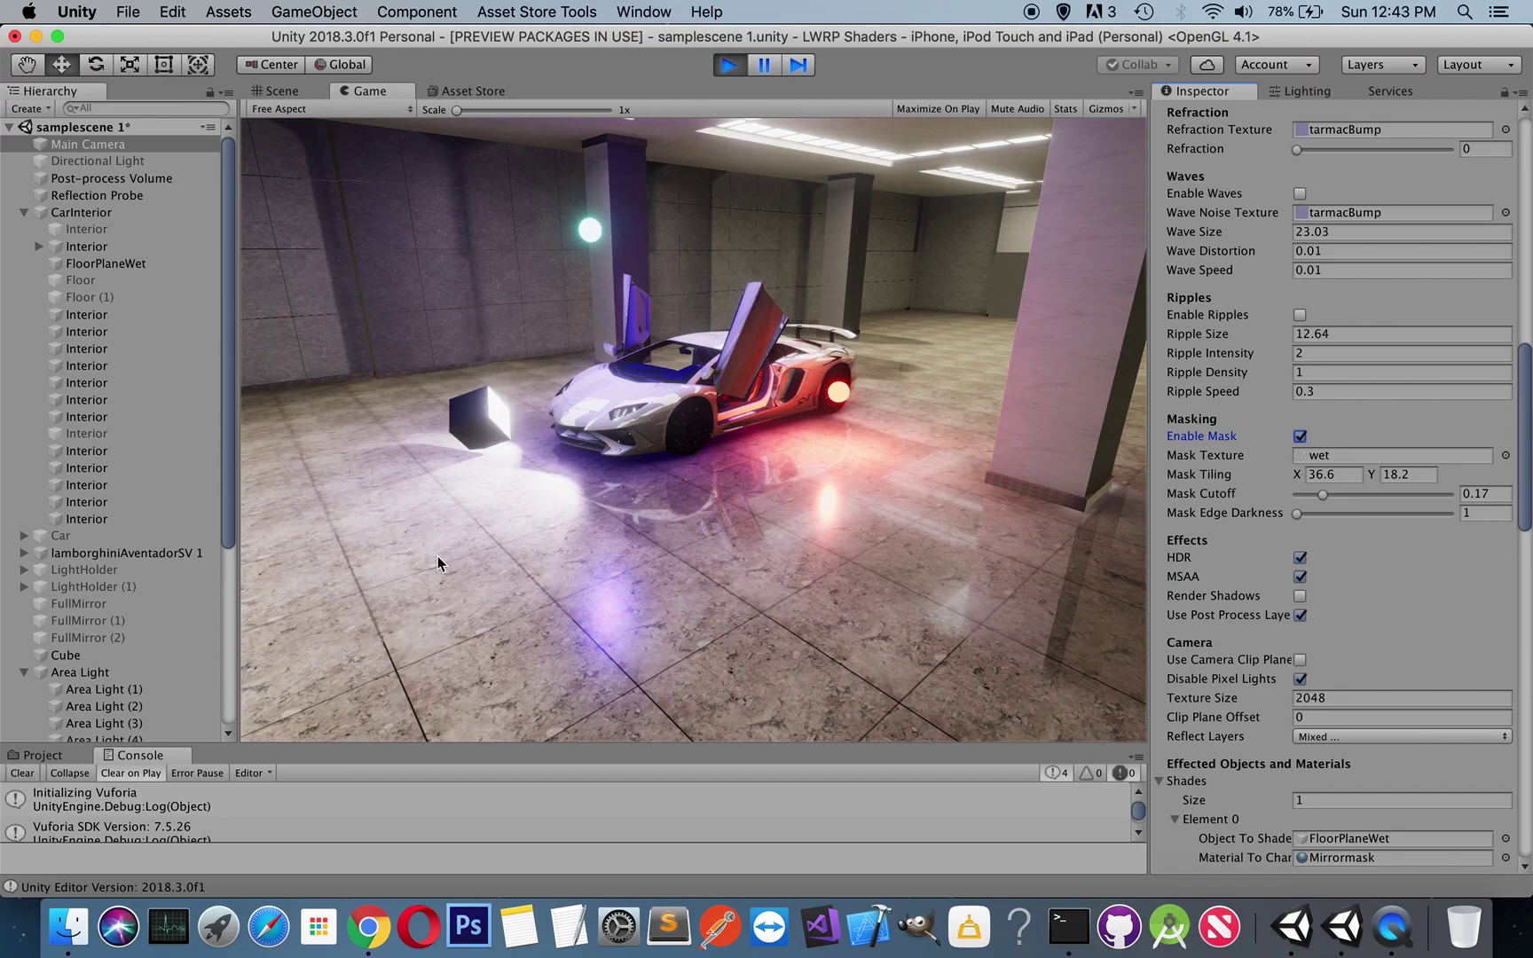
left_click(1323, 496)
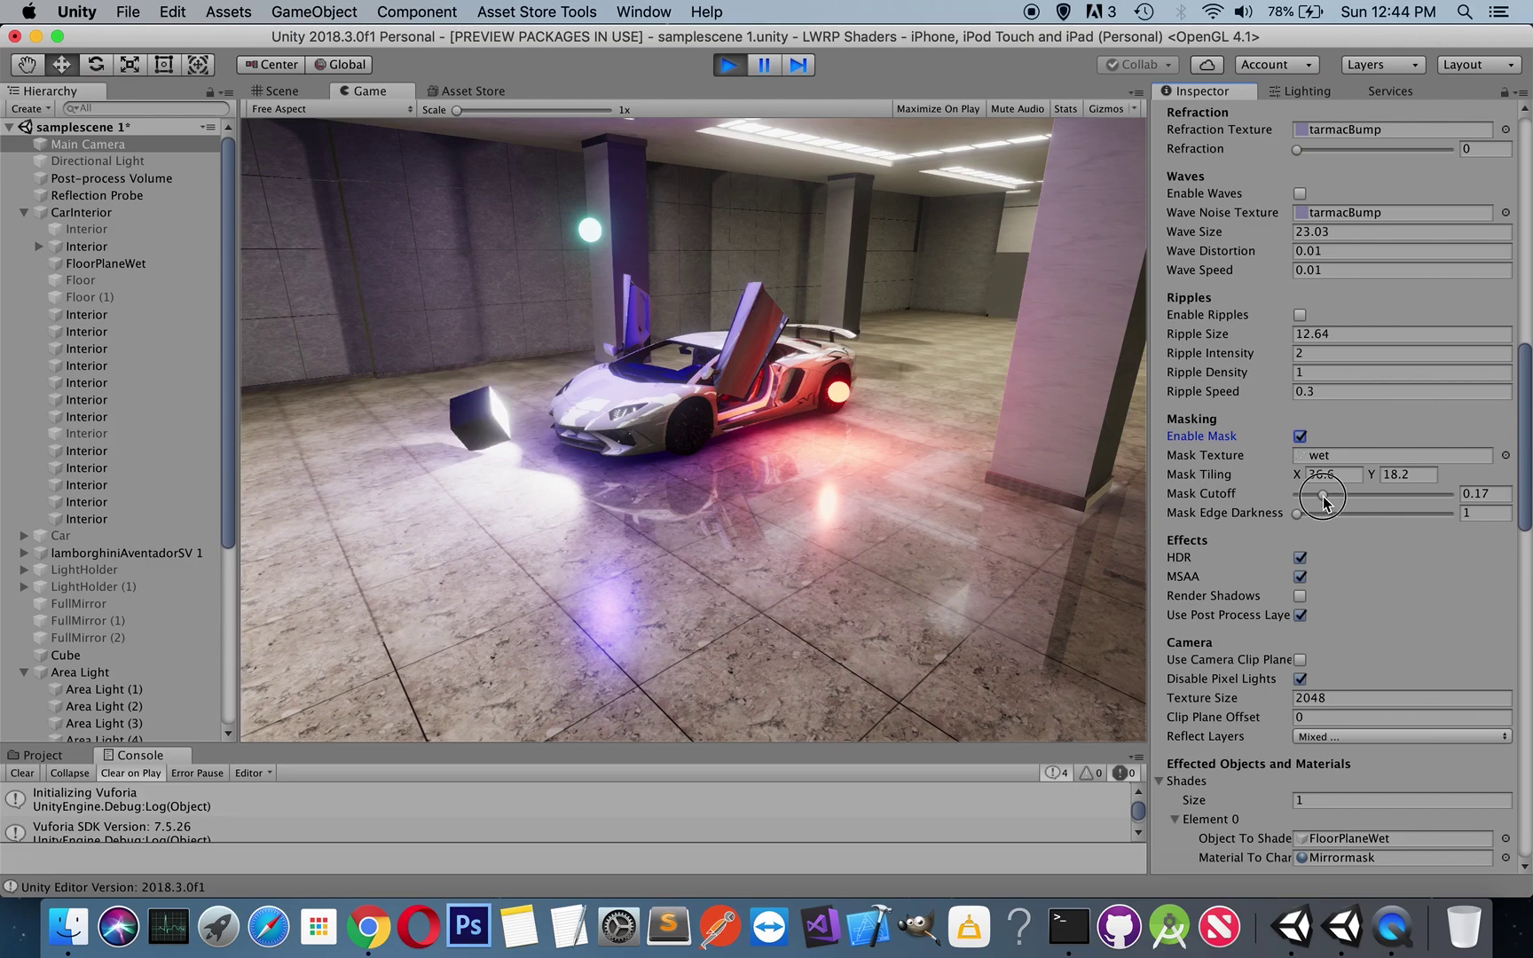
mouse_move(1324, 498)
left_mouse_down()
mouse_move(1446, 495)
mouse_move(1281, 501)
mouse_move(1364, 498)
mouse_move(1342, 499)
left_mouse_up()
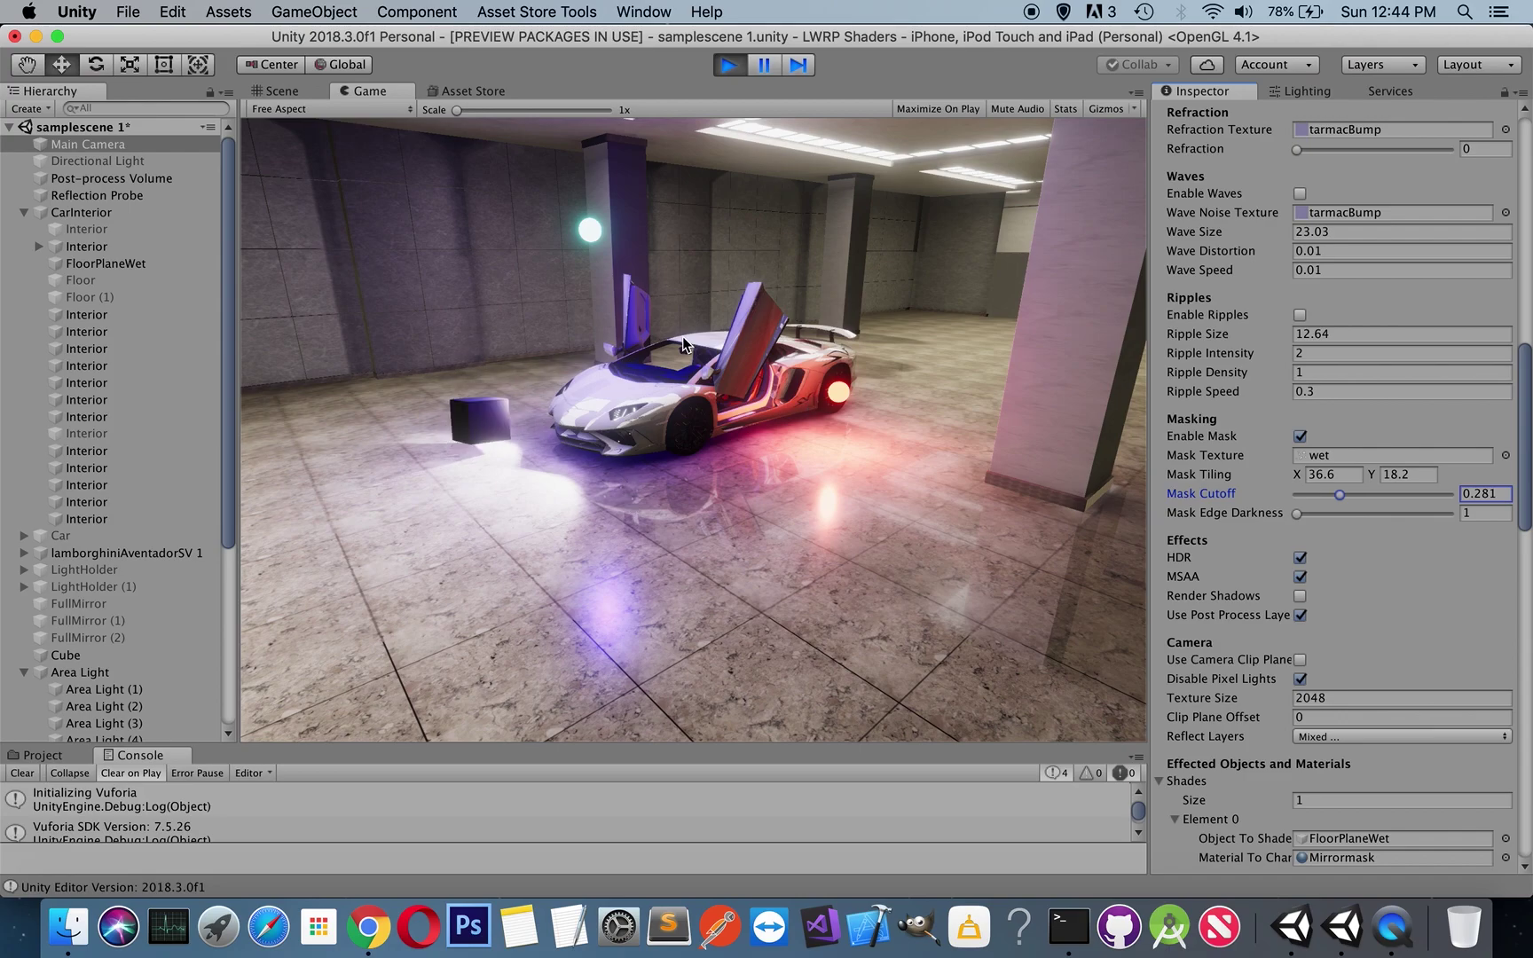
left_click(1299, 516)
left_click_drag(1300, 518, 1321, 517)
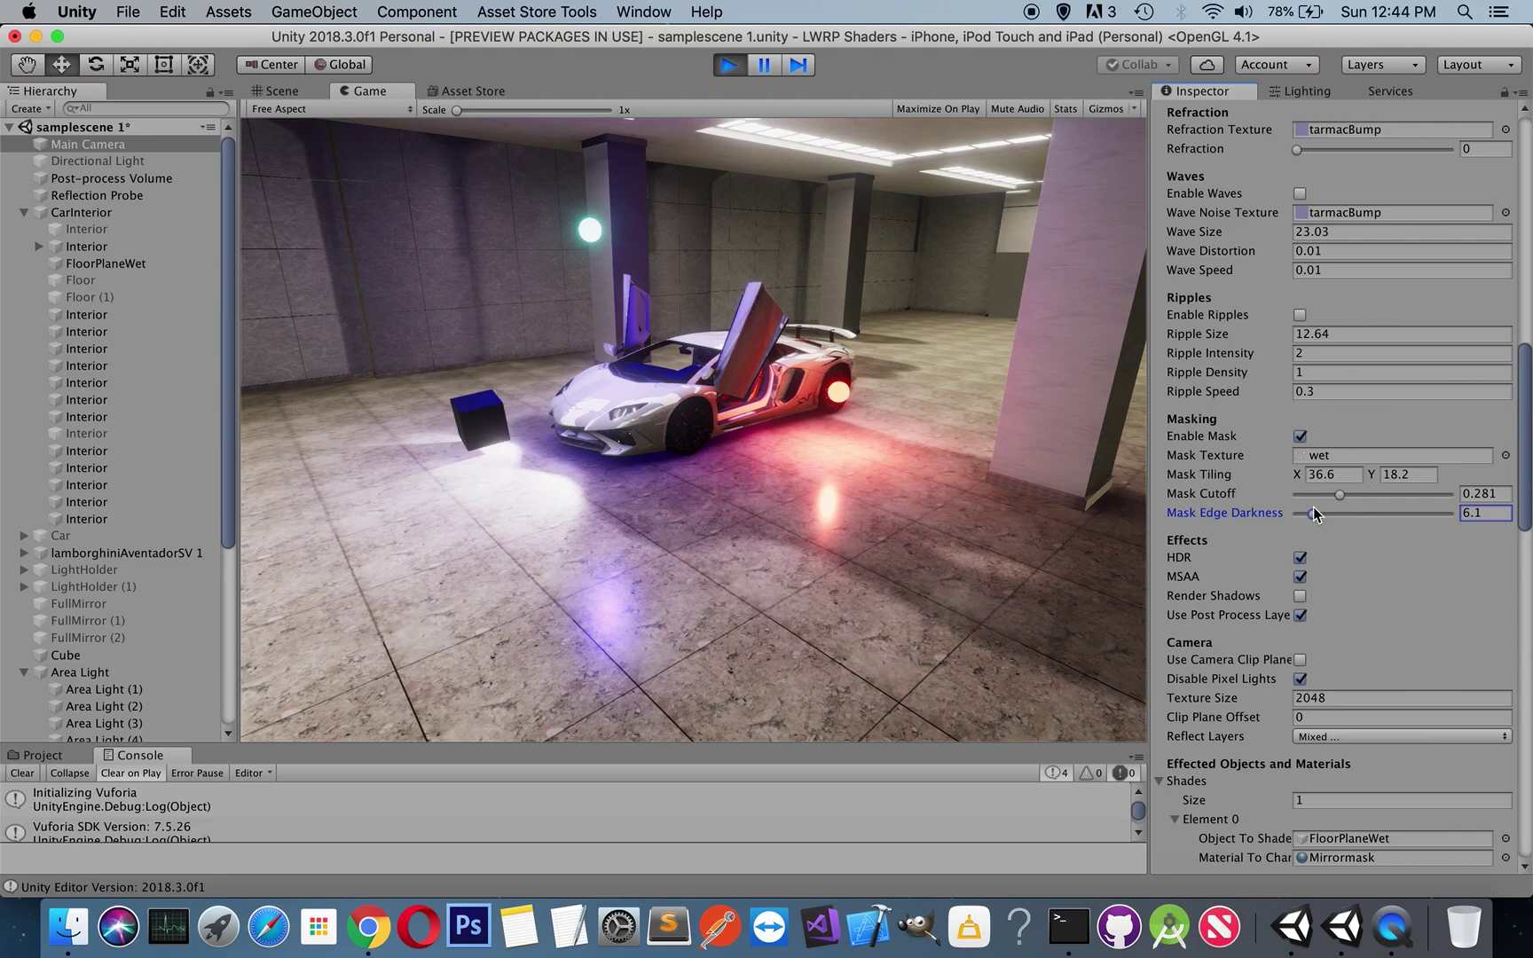
left_click(1353, 496)
mouse_move(1371, 500)
left_mouse_down()
mouse_move(1307, 503)
mouse_move(1306, 527)
left_mouse_up()
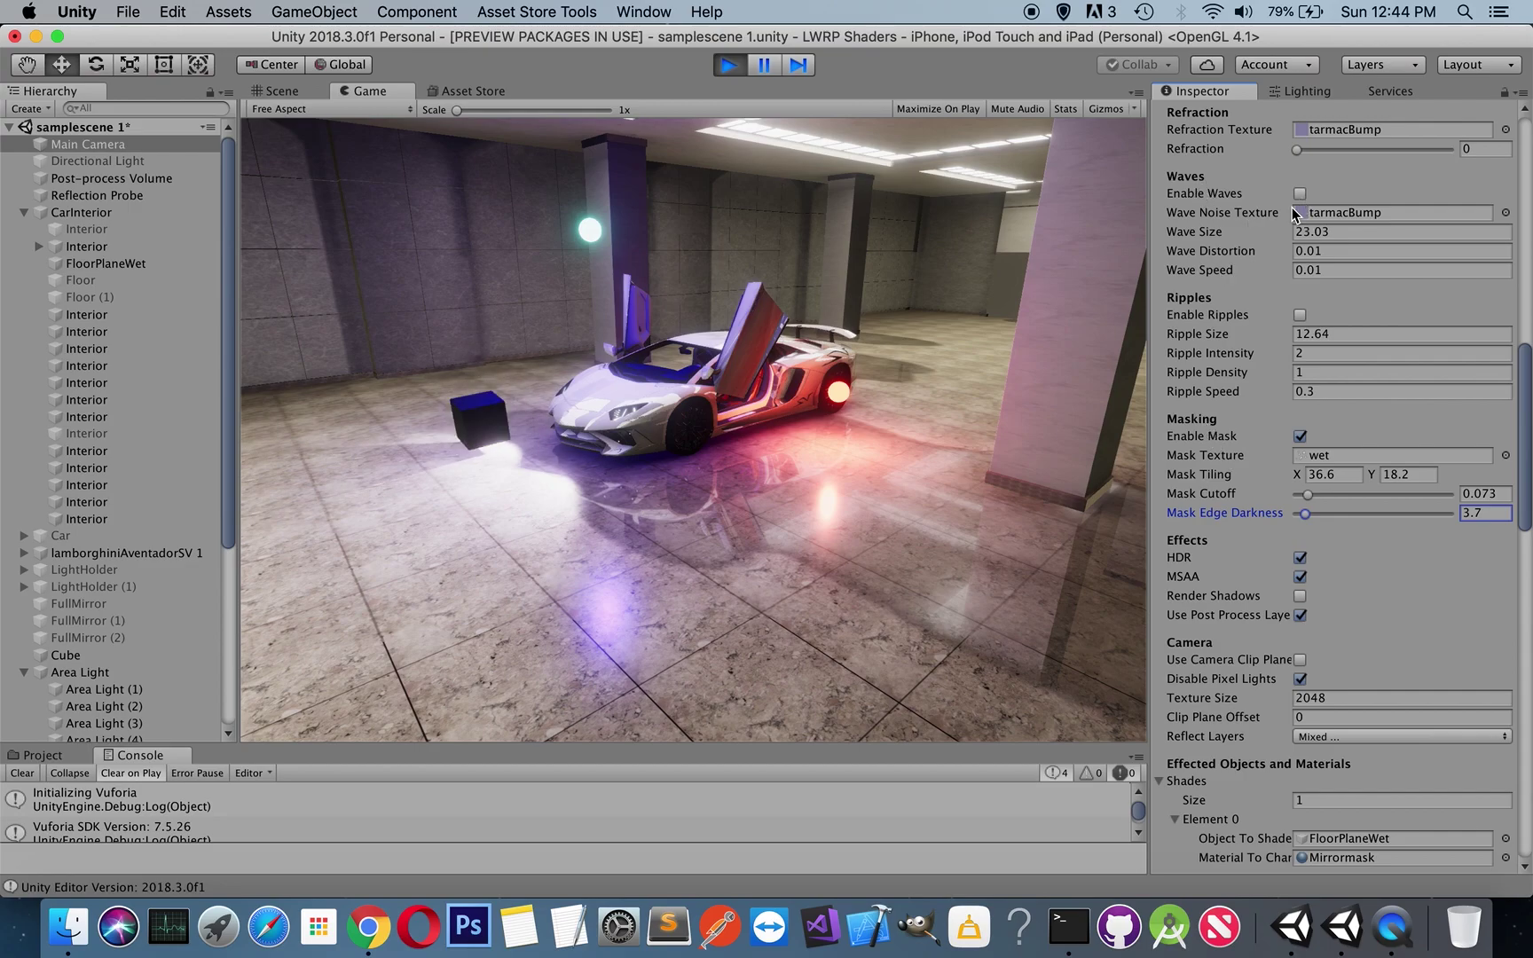
left_click(1300, 317)
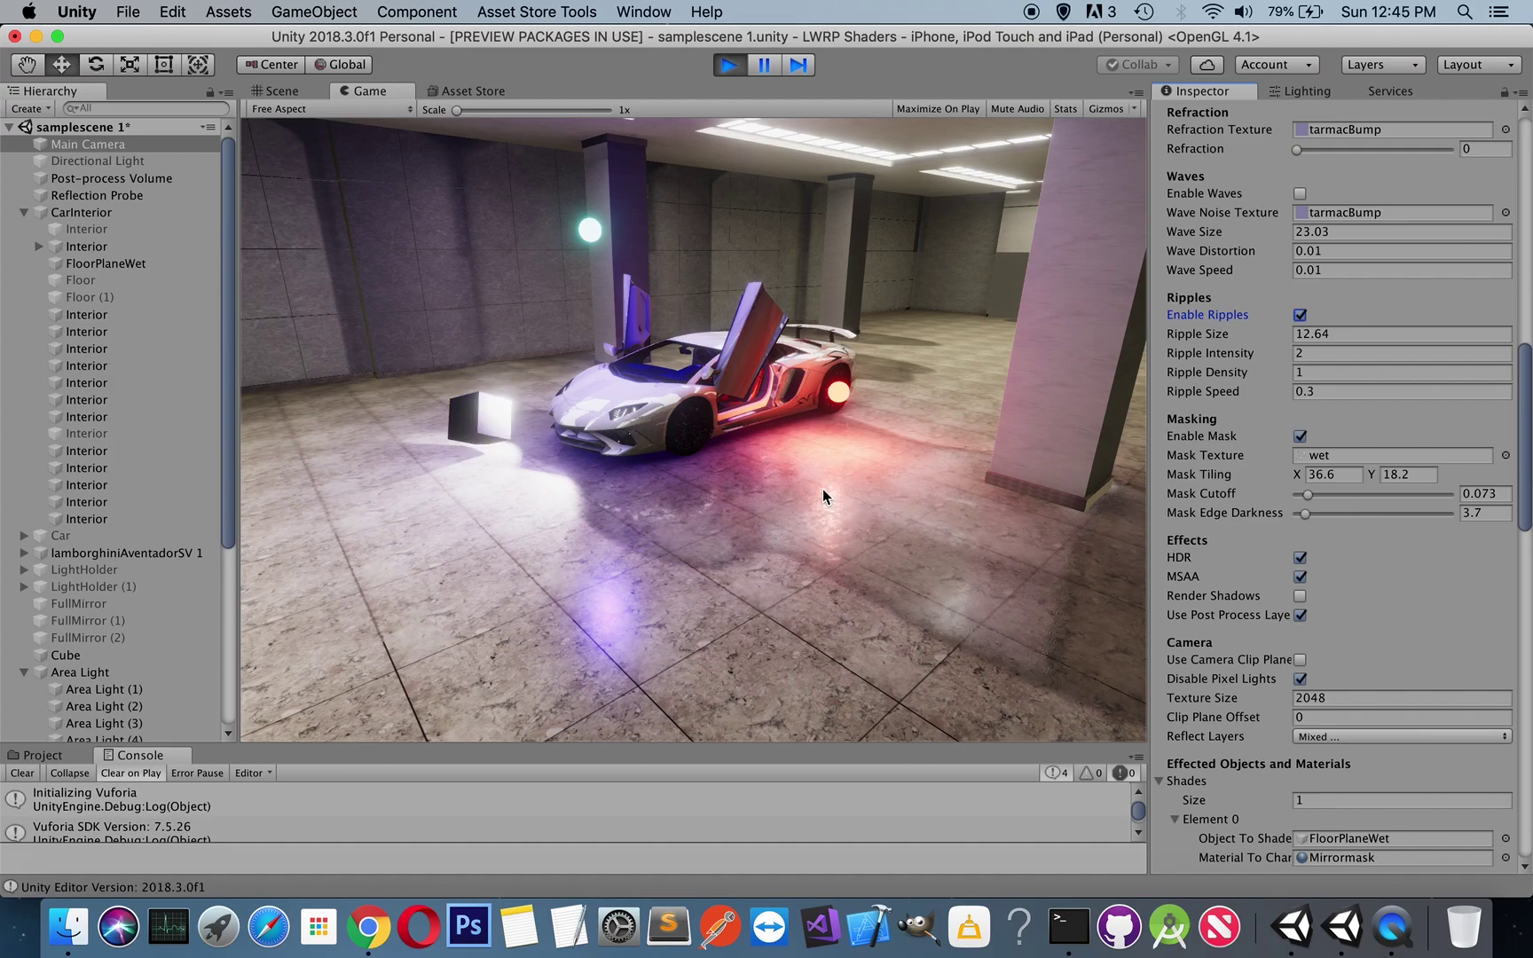
Step: Switch off ripples, toggle waves on and back off, and disable the wet-floor mask
left_click(1299, 314)
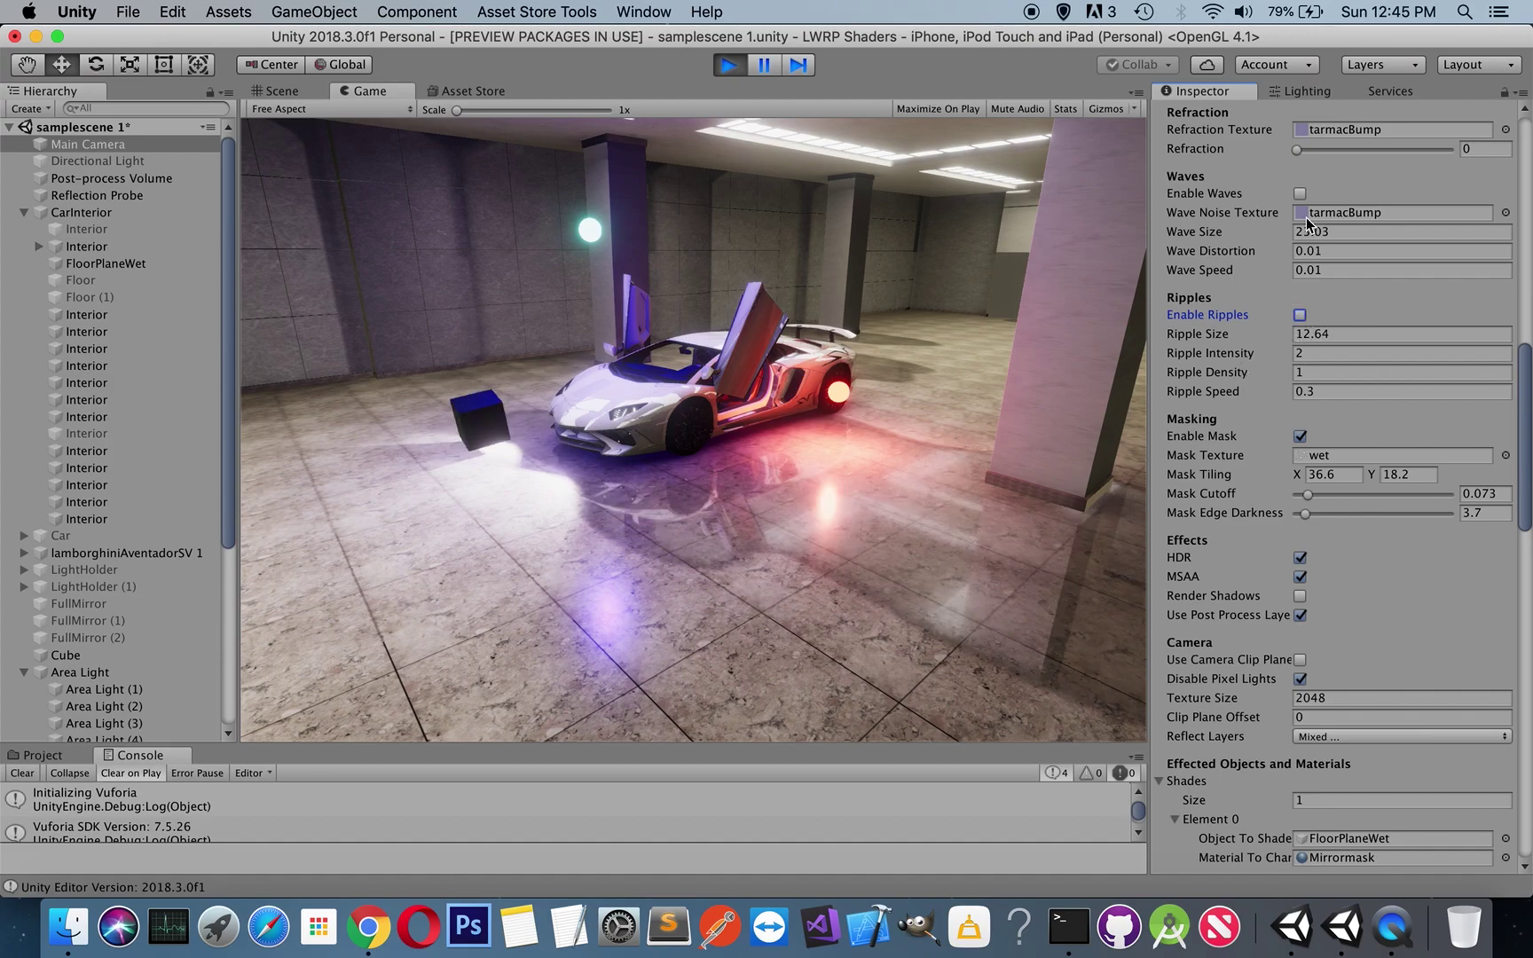
left_click(1299, 192)
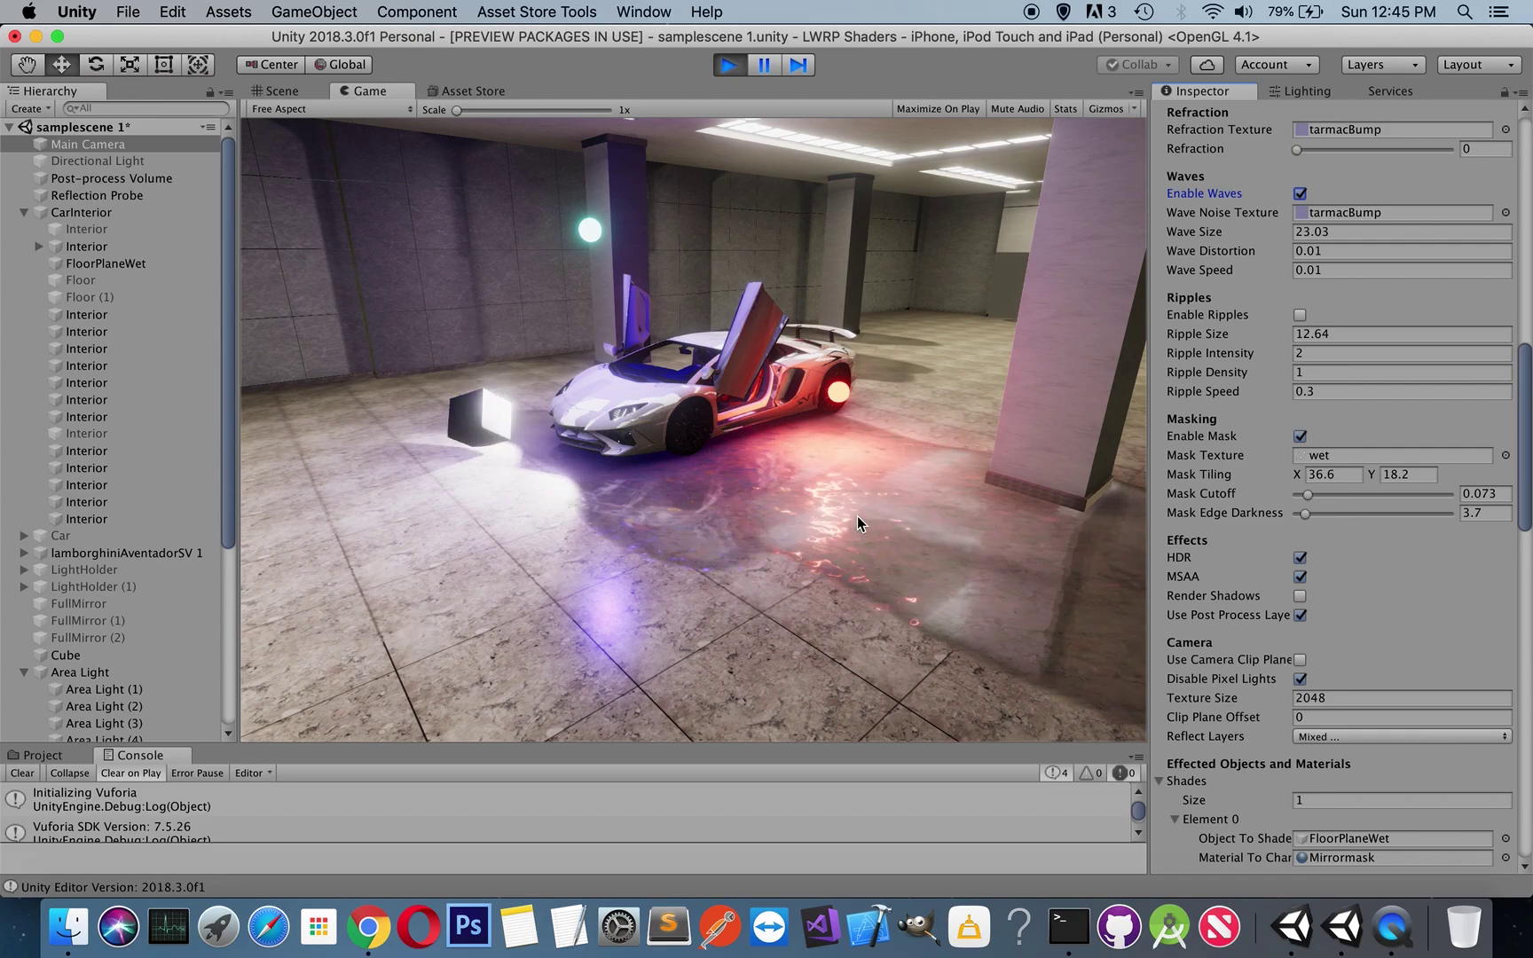
left_click(1301, 194)
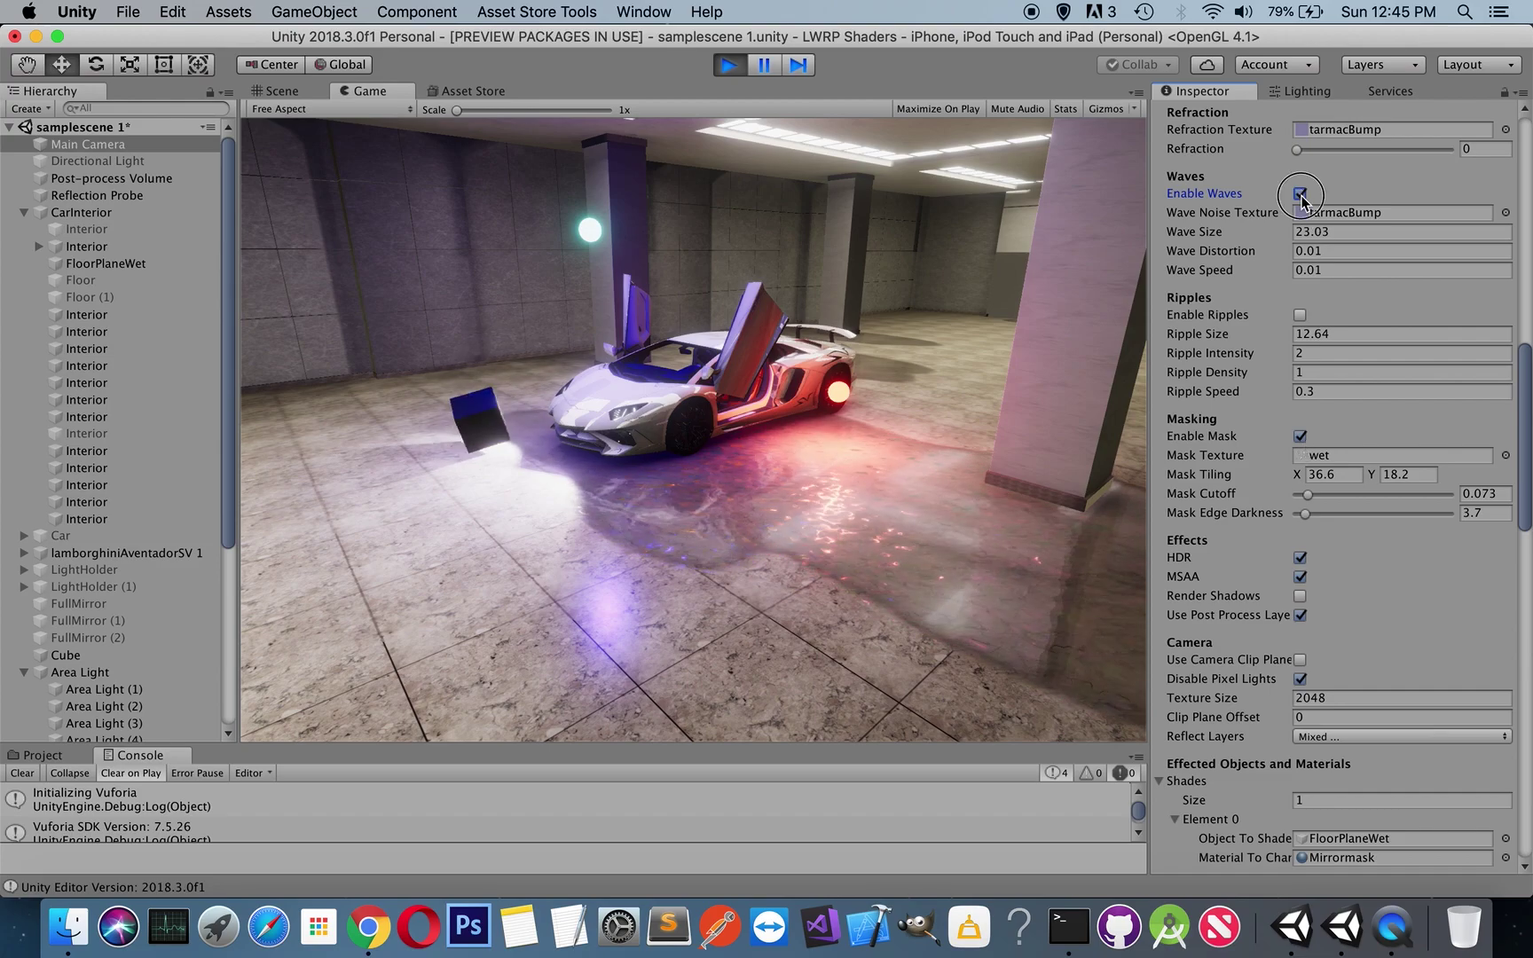
left_click(1299, 435)
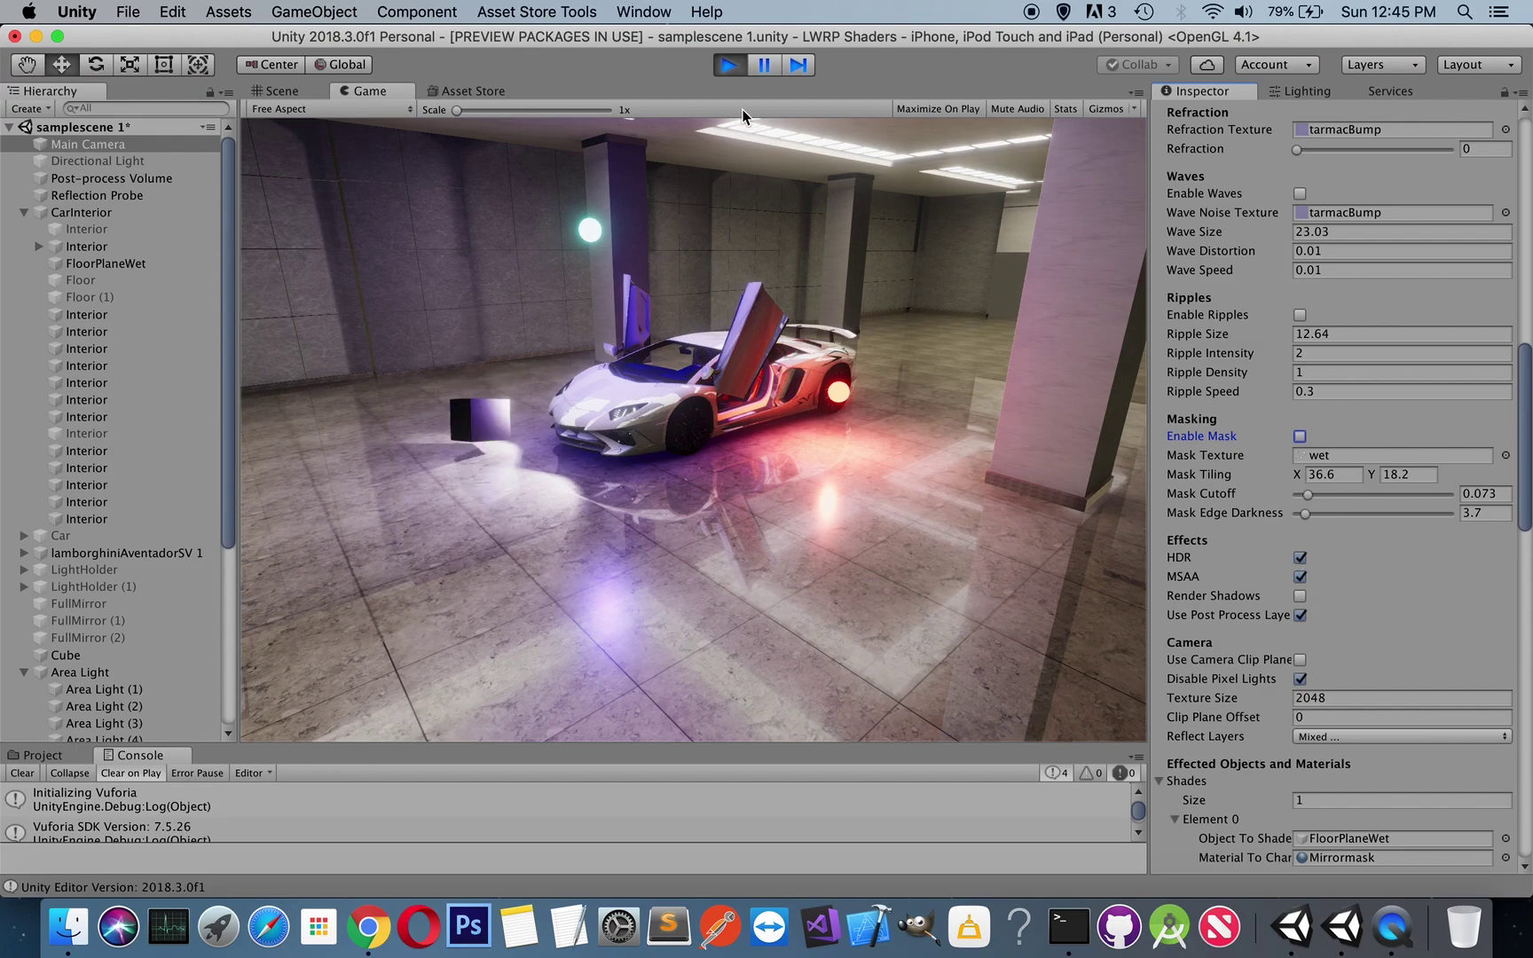
Step: Turn off HDR, Use Post Process Layer and MSAA for the floor reflection camera
left_click(1299, 559)
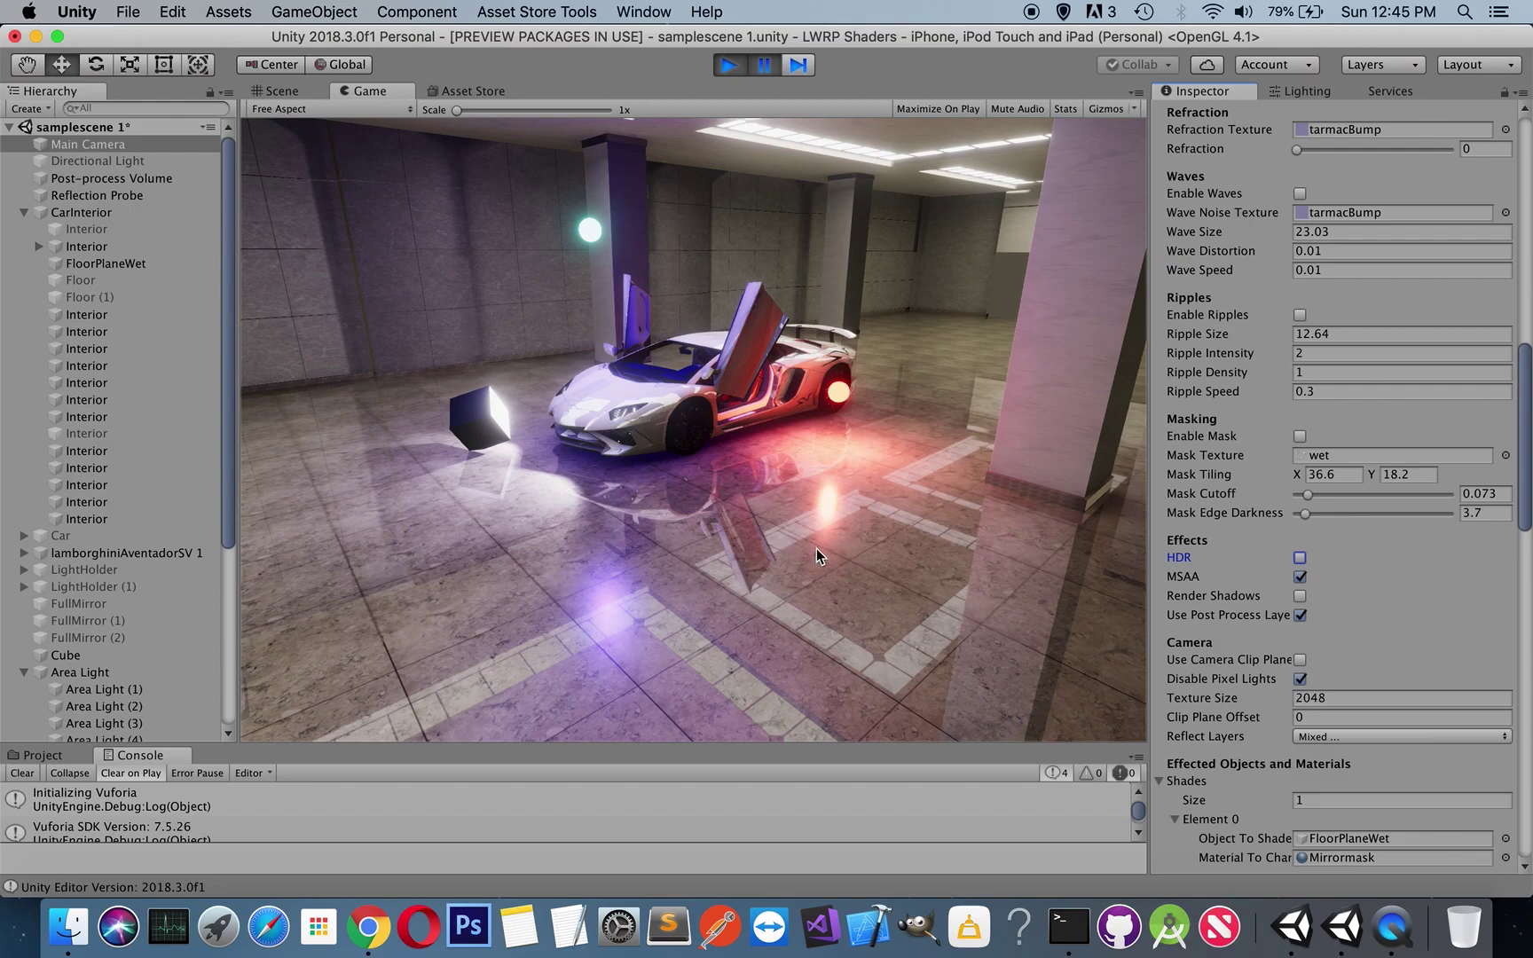
left_click(1300, 614)
left_click(1300, 616)
left_click(1300, 577)
scroll(1345, 592, "down", 5)
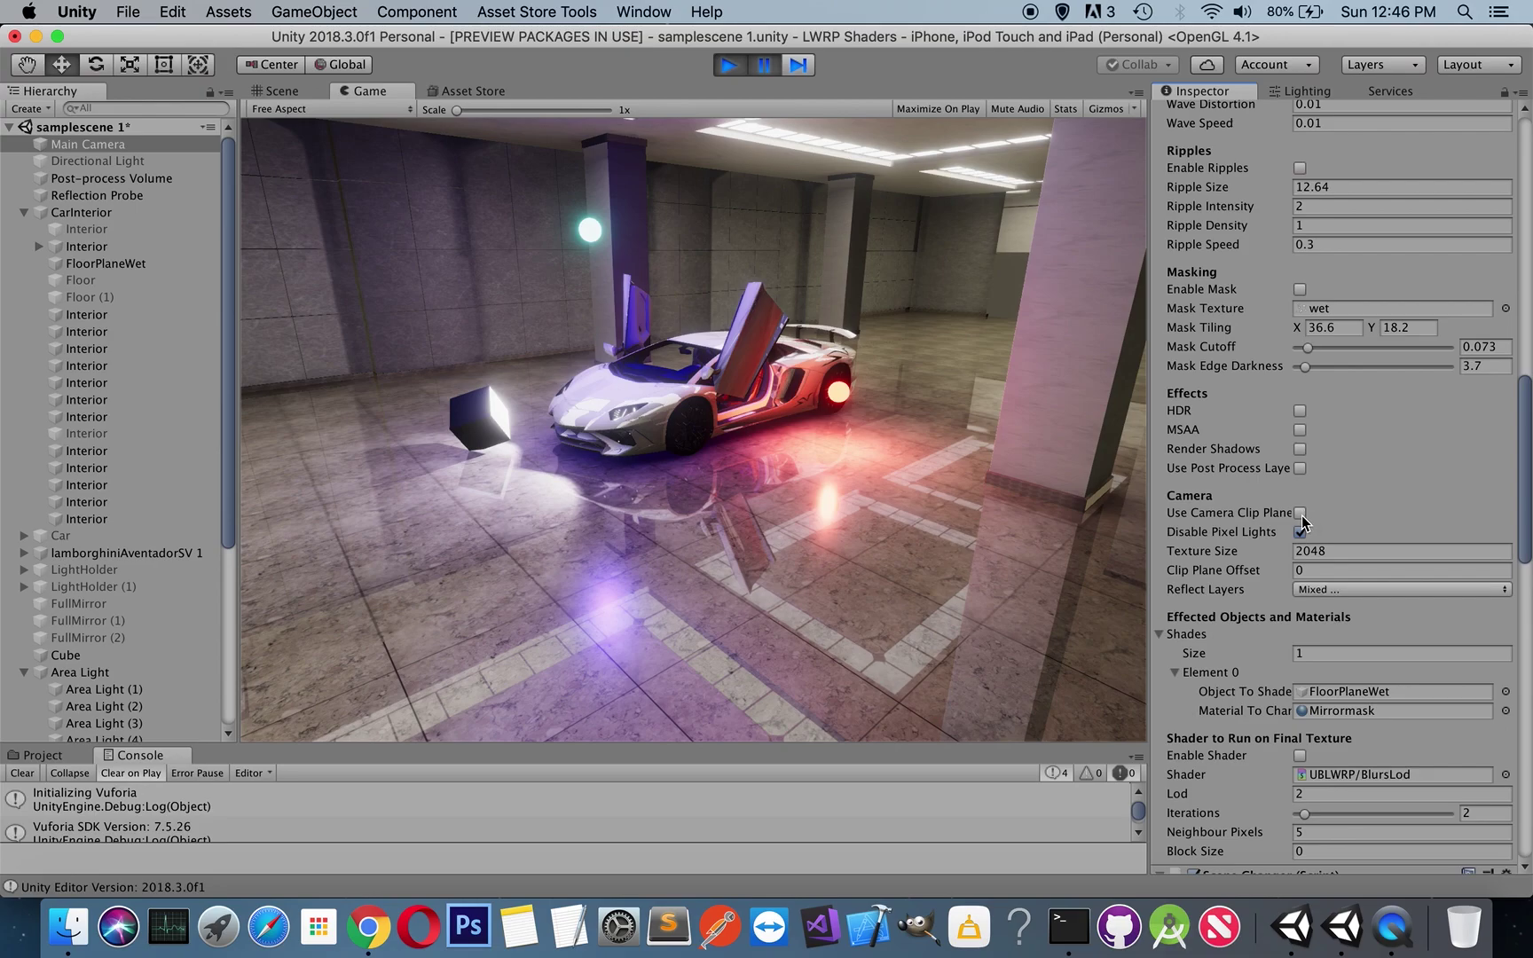
left_click(1299, 513)
left_click(1300, 514)
left_click(1332, 552)
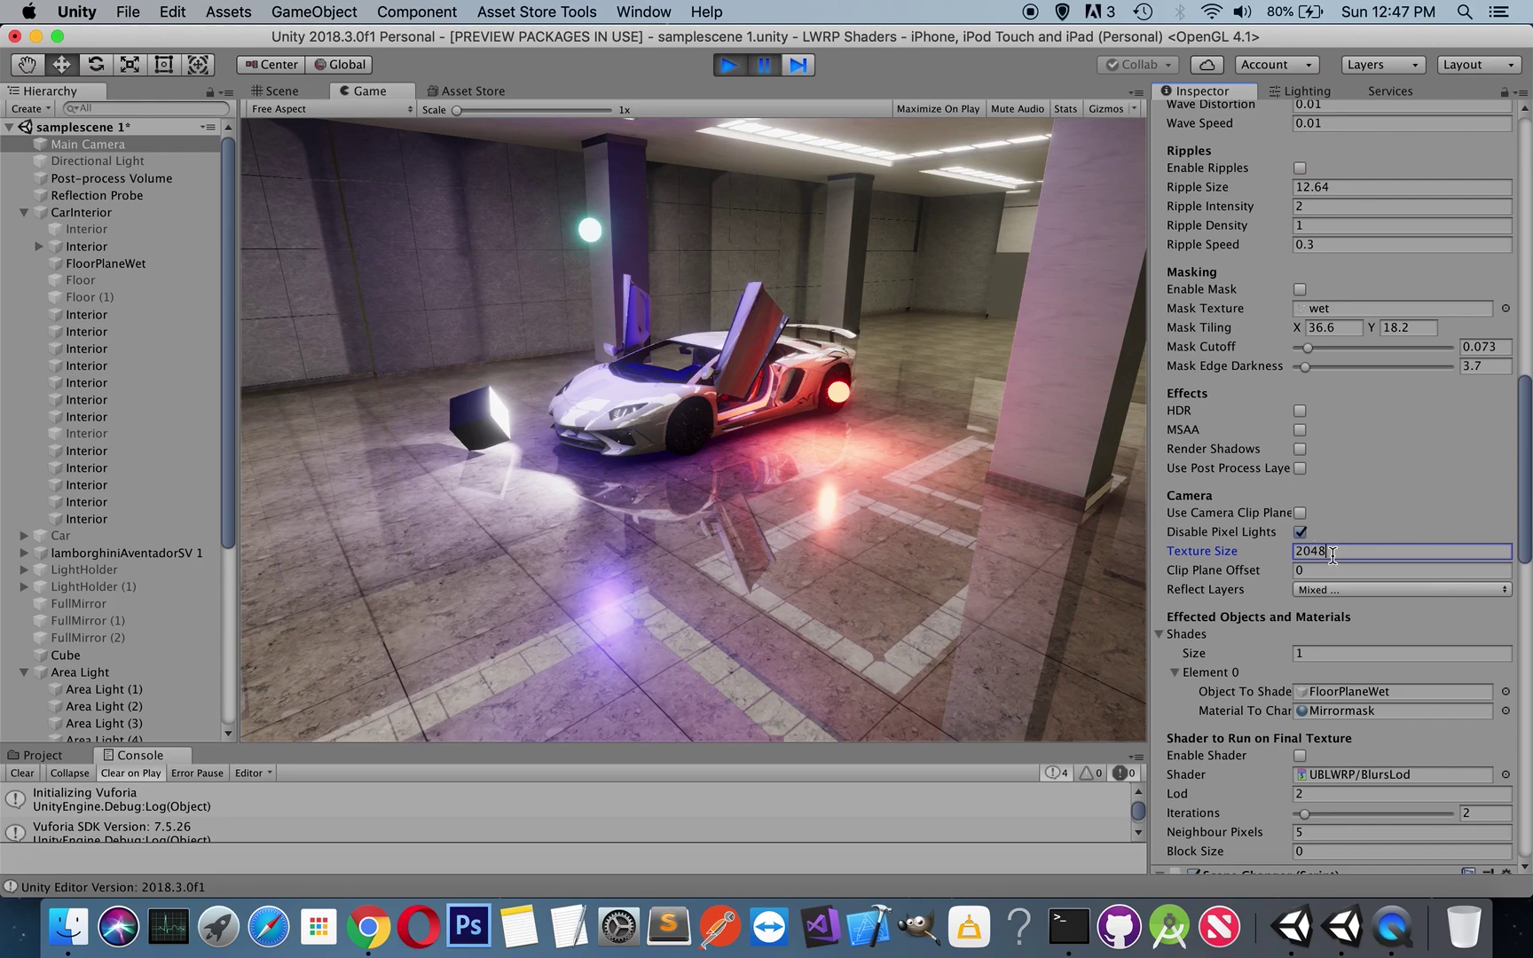
left_click(1308, 551)
double_click(1308, 550)
type("2")
type("56")
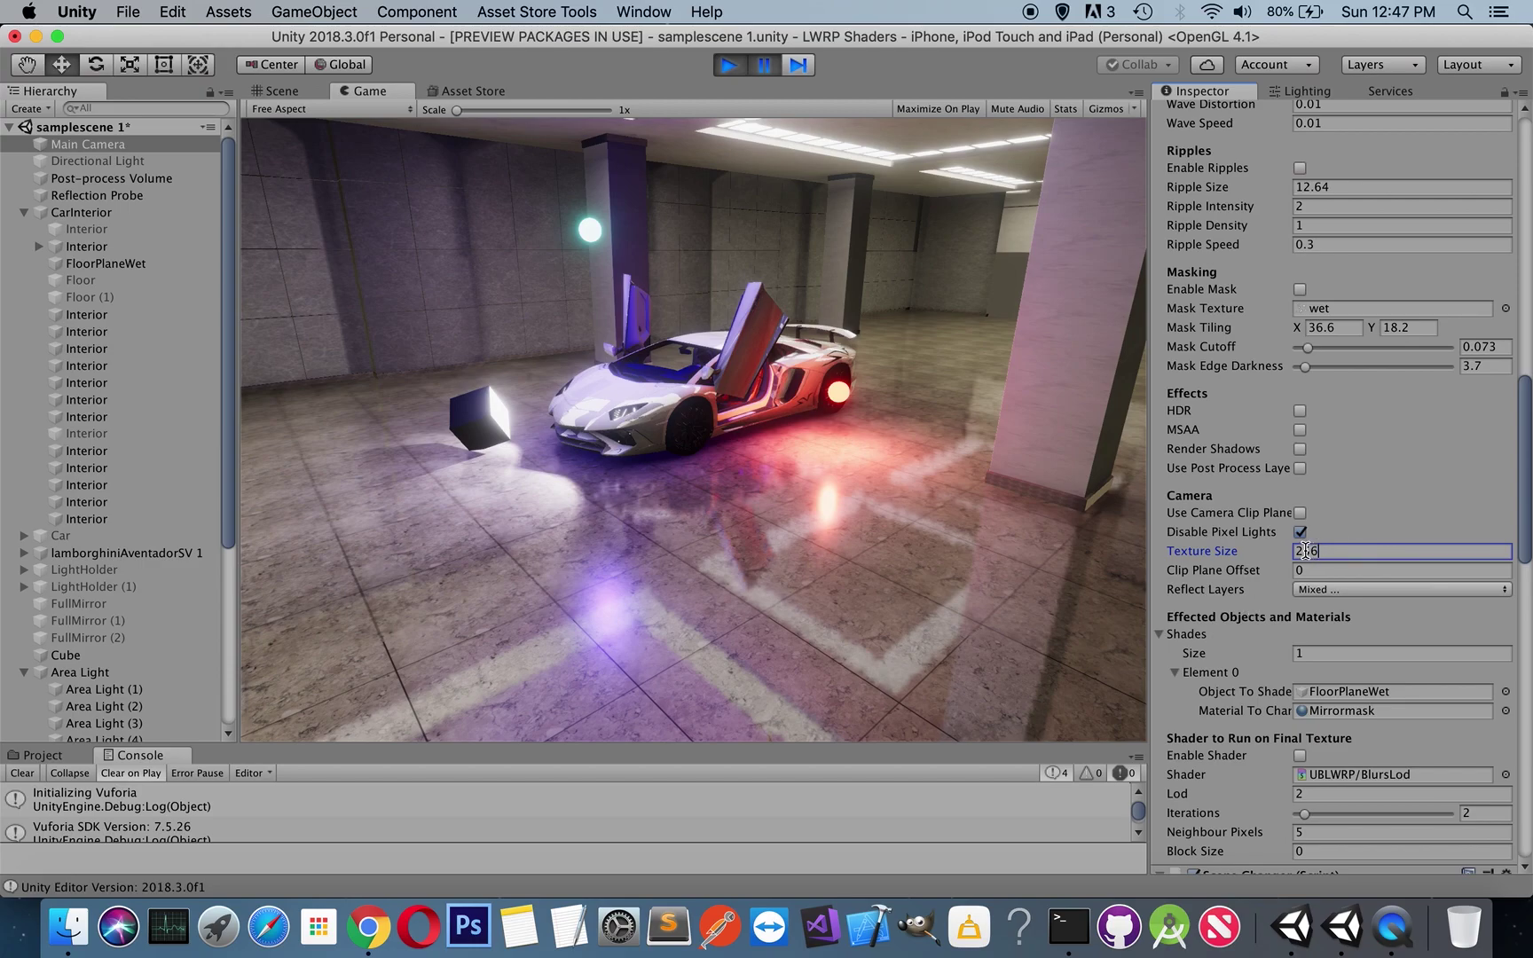
left_click_drag(1305, 551, 1350, 554)
type("2")
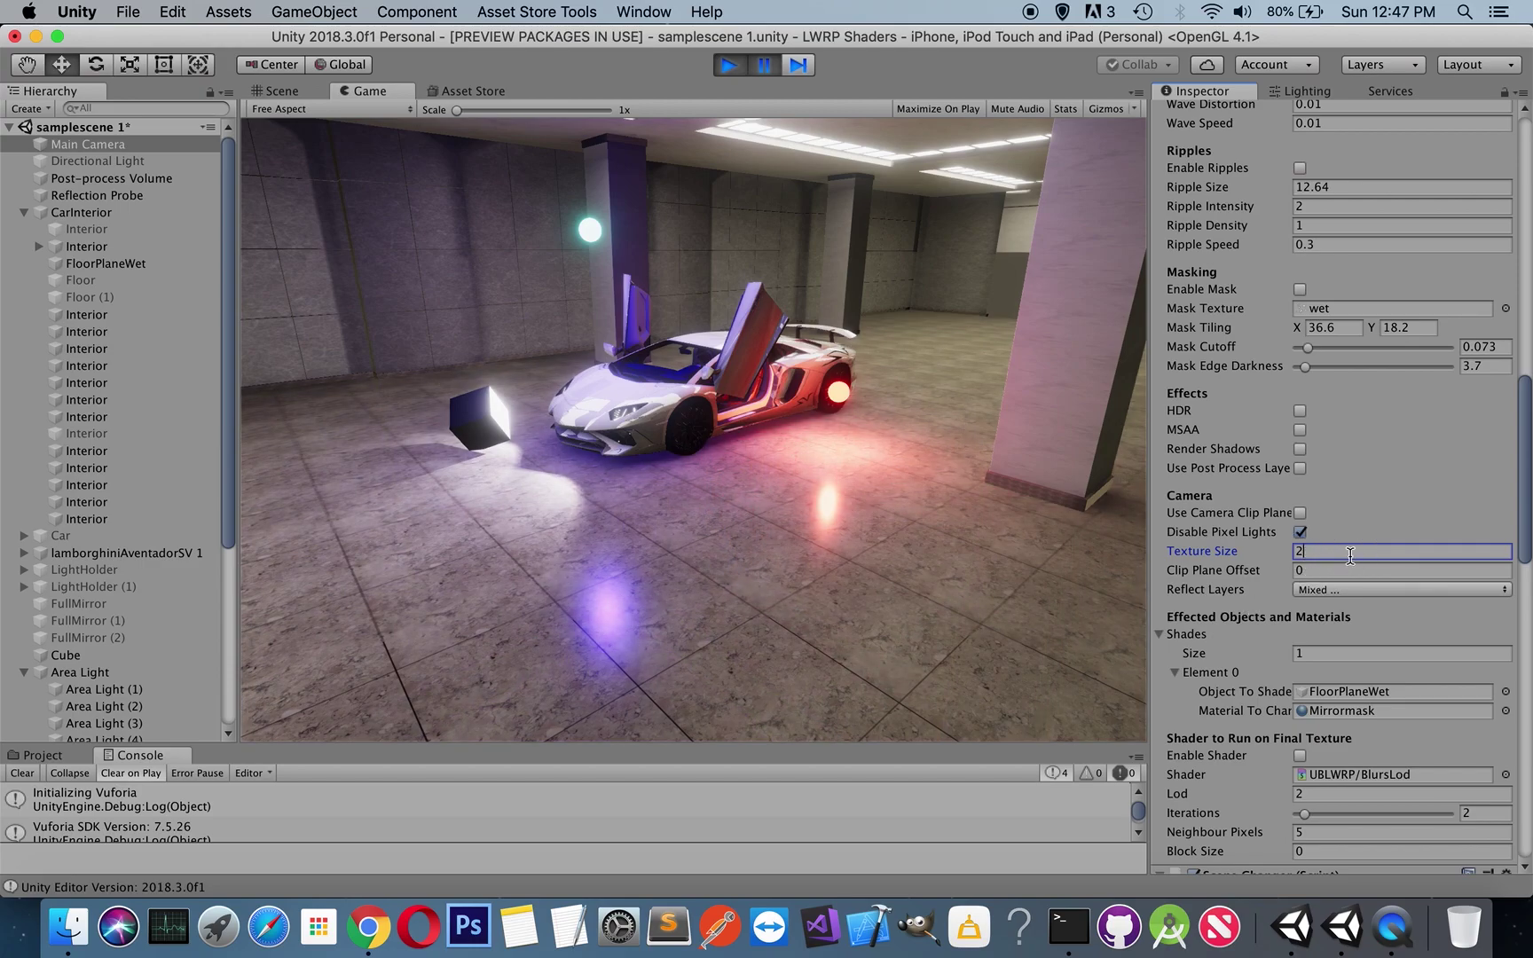
type("048")
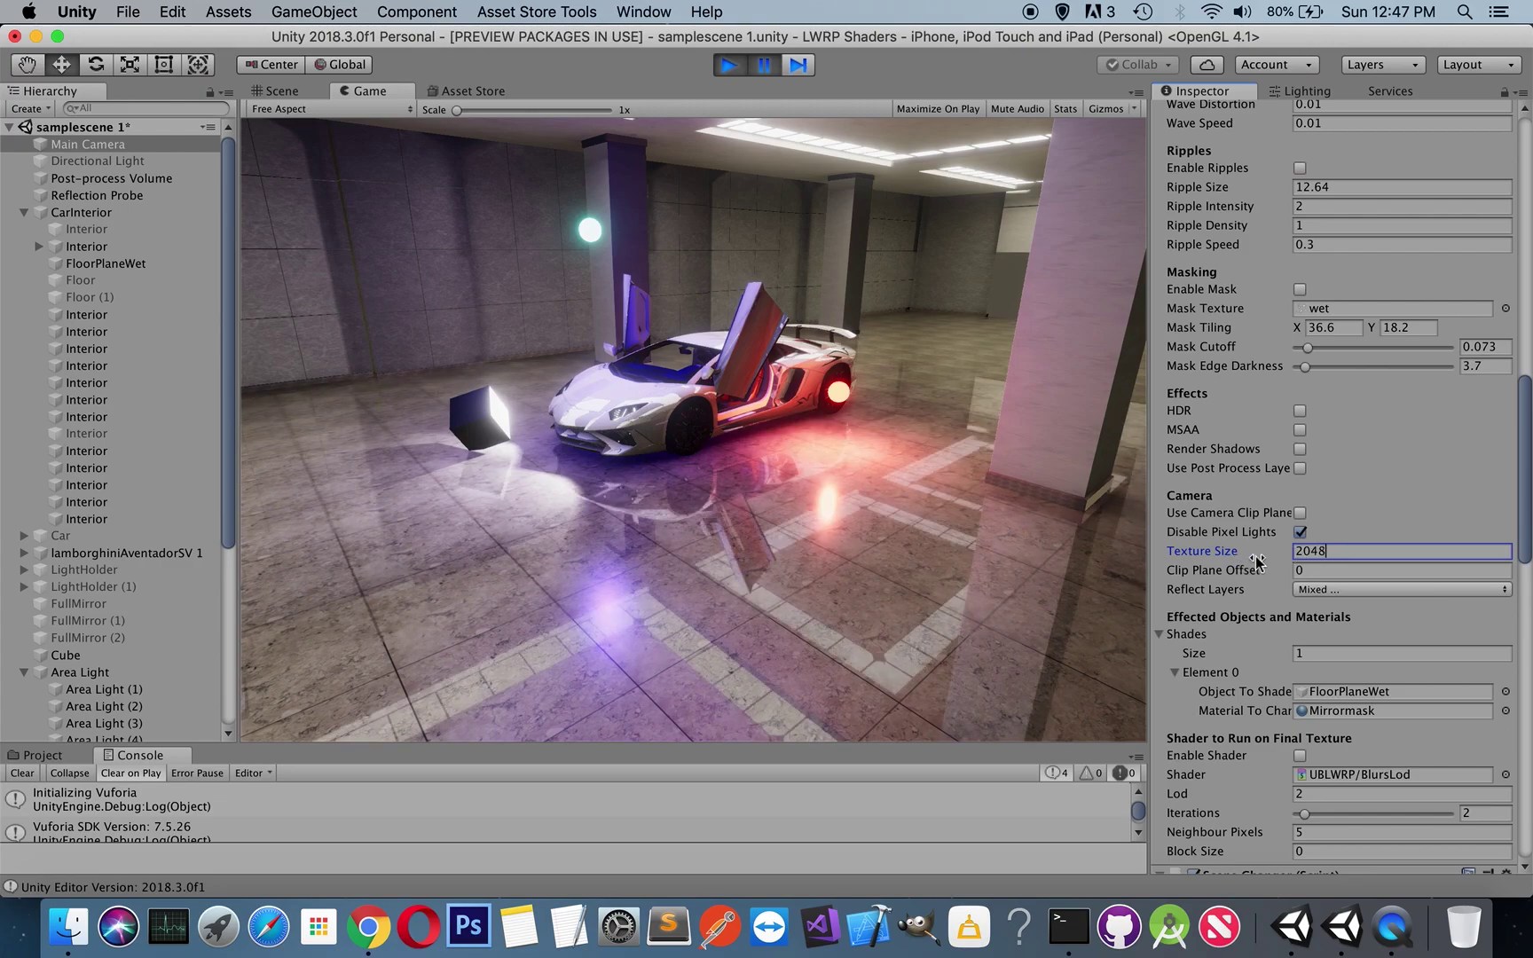
double_click(1331, 551)
left_click(1364, 551)
left_click(1328, 572)
left_click(1215, 575)
mouse_move(1215, 575)
left_mouse_down()
mouse_move(1238, 576)
mouse_move(1191, 587)
mouse_move(1240, 586)
mouse_move(1215, 581)
left_mouse_up()
type("-0.1")
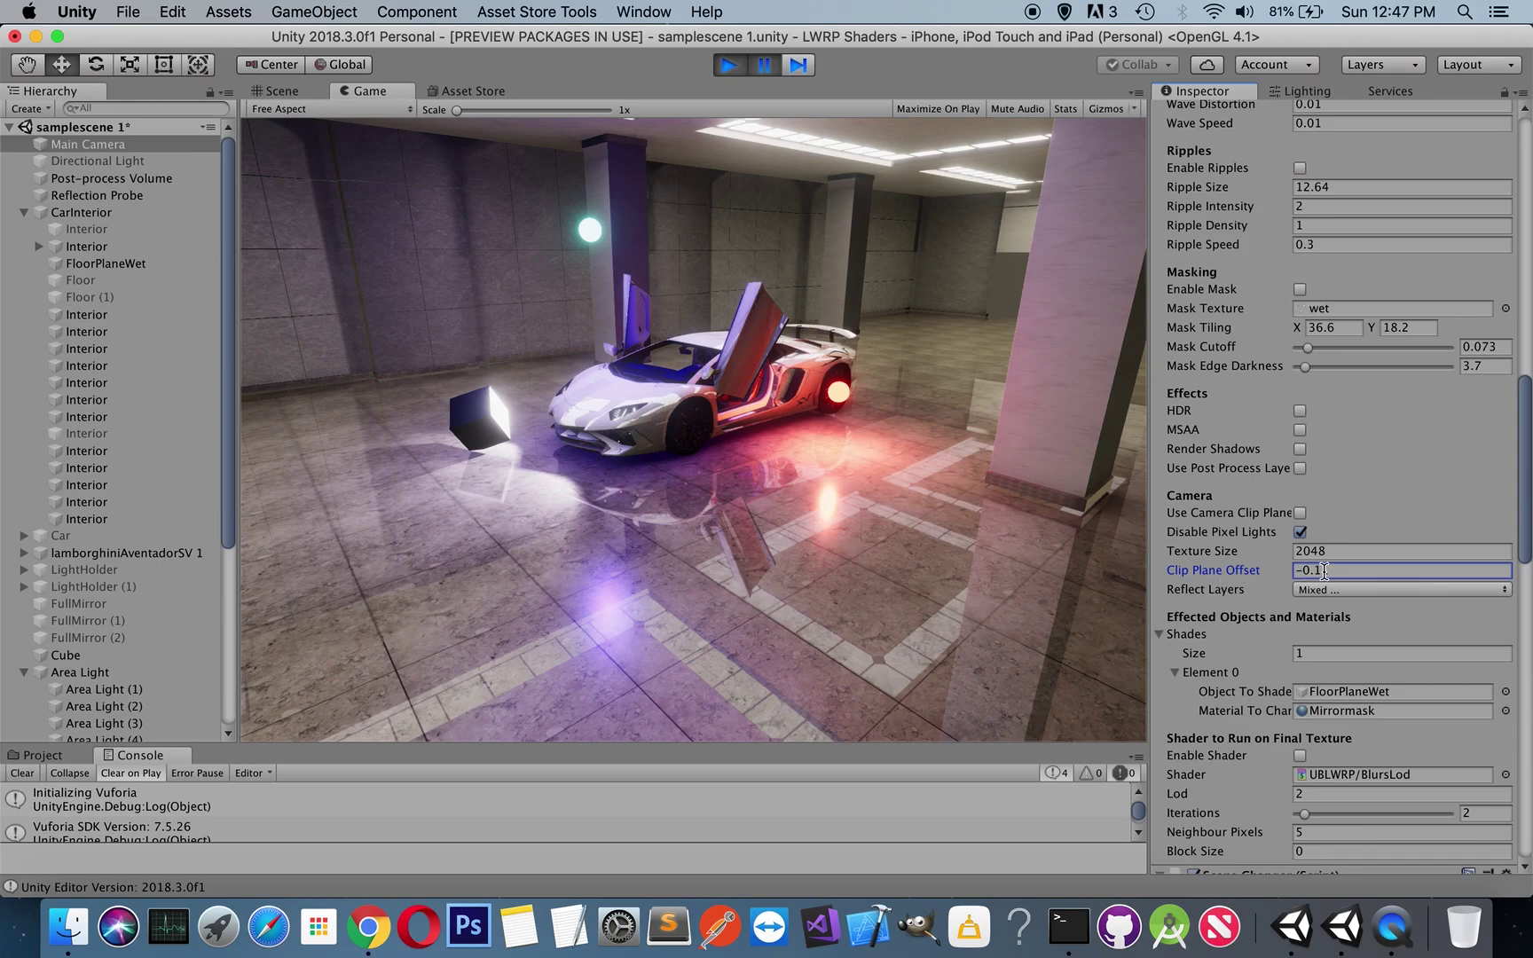
left_click(1323, 571)
type("0")
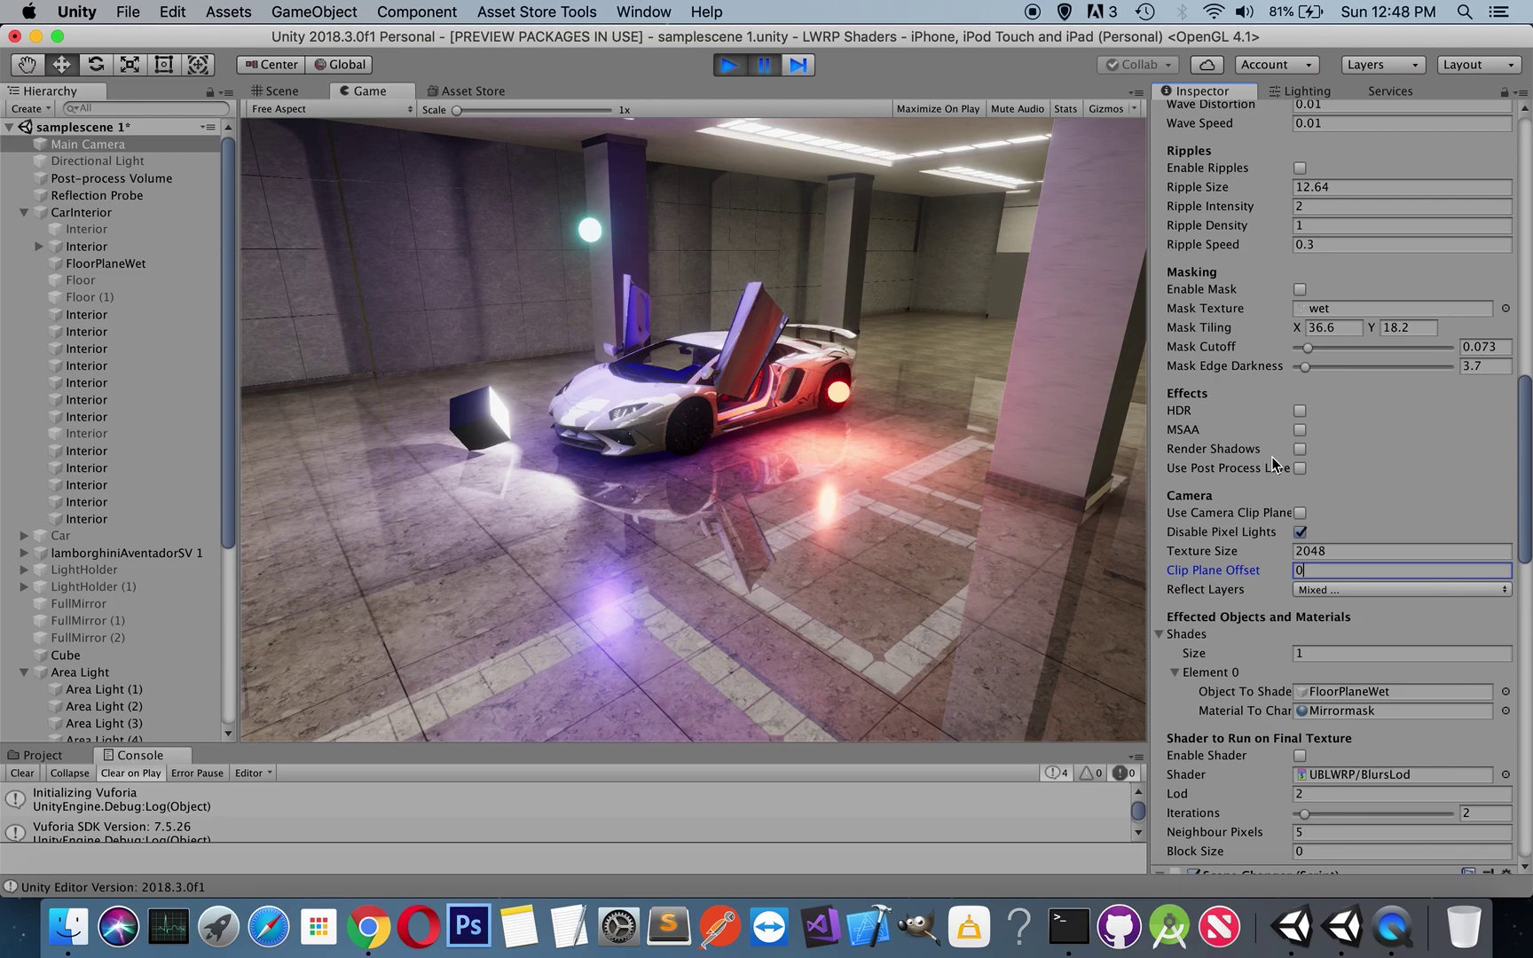
Step: Turn HDR and Use Post Process Layer back on, and stop play mode
left_click(1299, 413)
left_click(1300, 468)
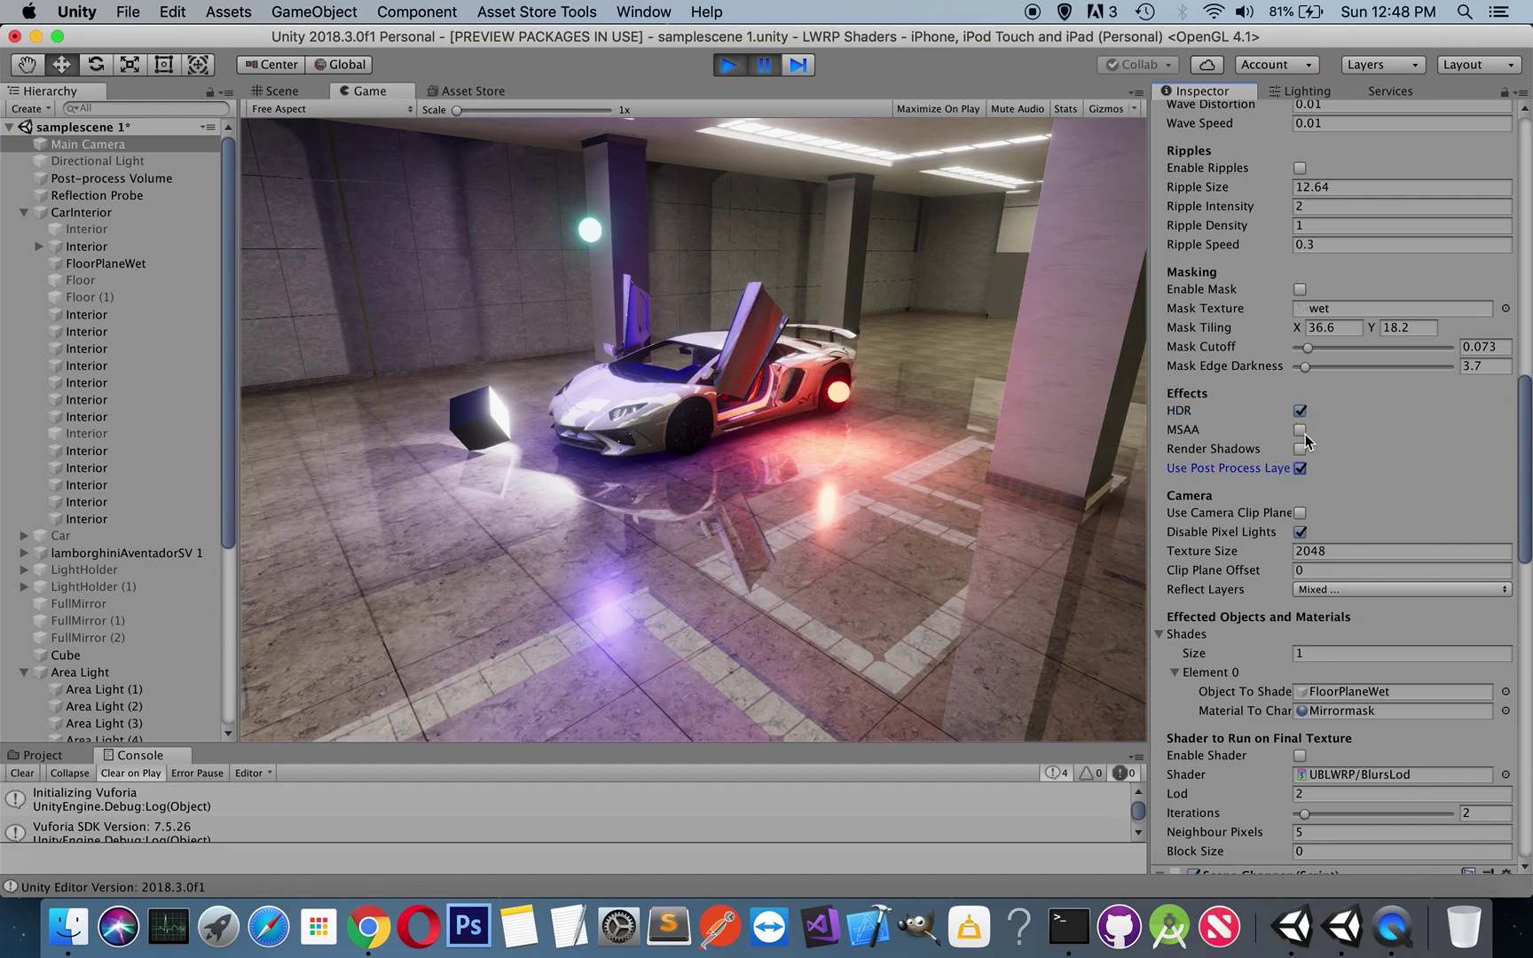
left_click(729, 64)
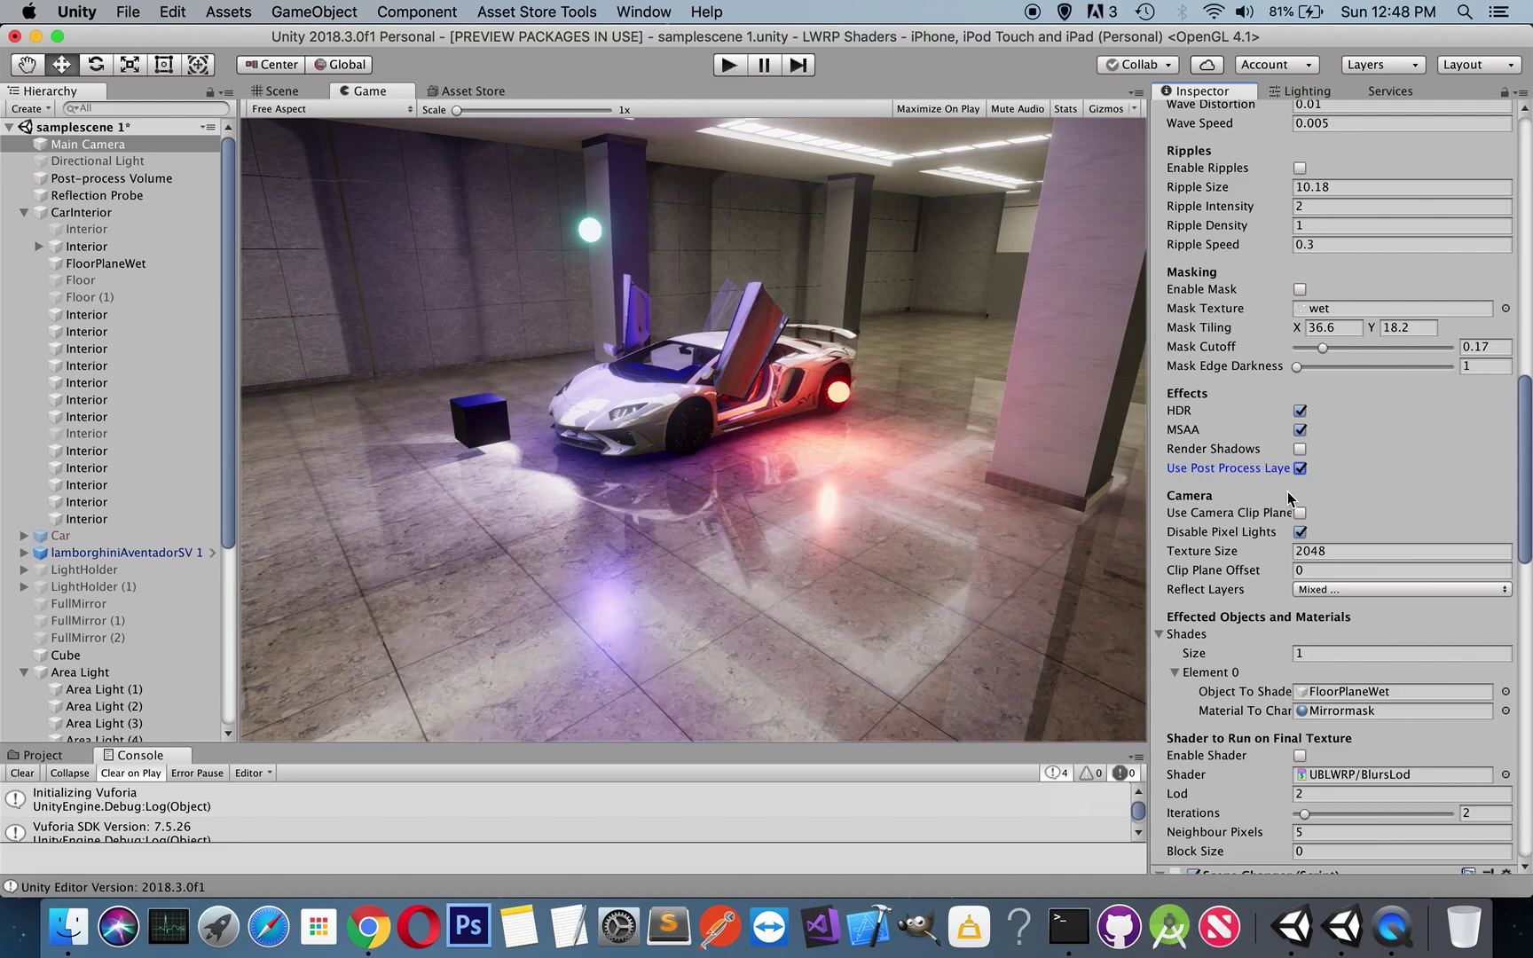
scroll(1288, 550, "down", 2)
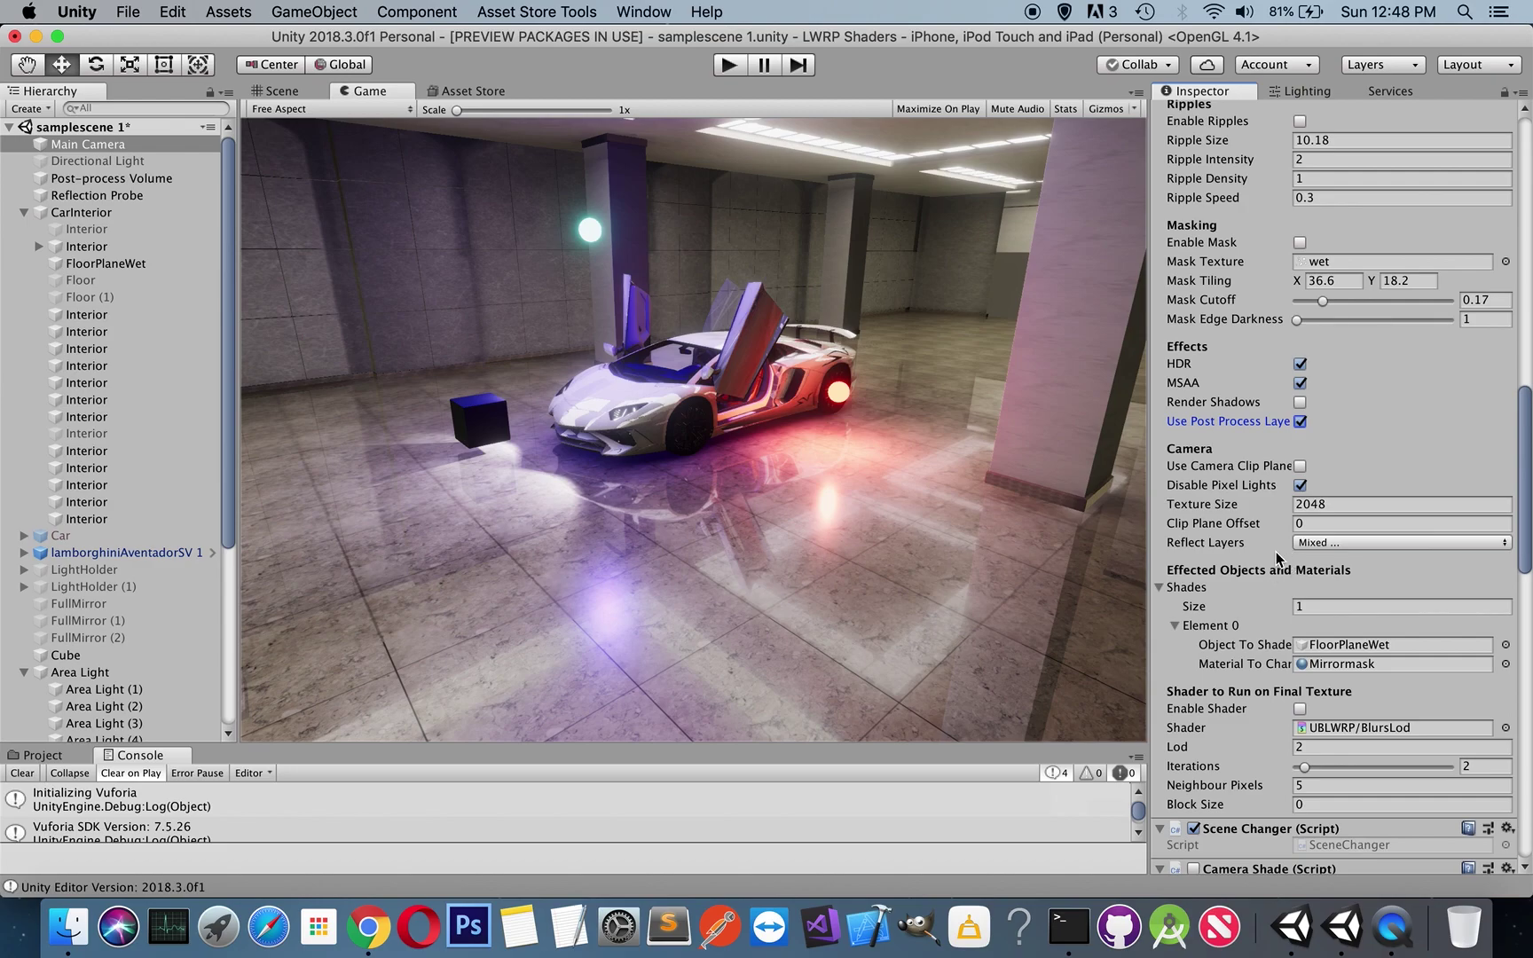
Step: Try Reflect Layers set to Everything, then Nothing, then only Cars
left_click(1340, 545)
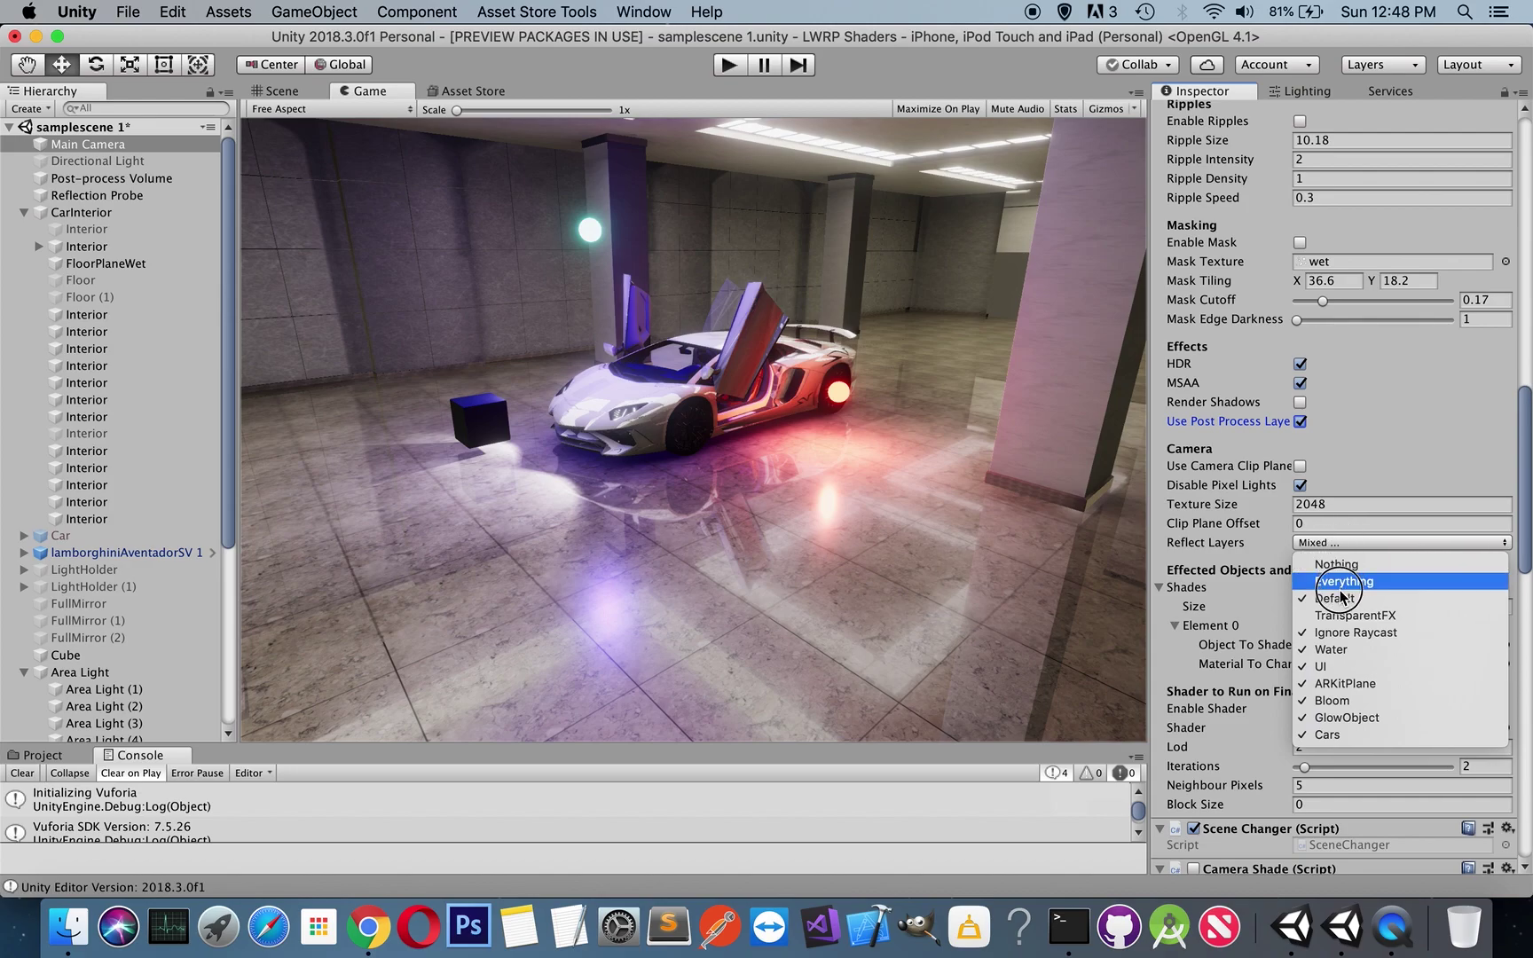
left_click(1328, 620)
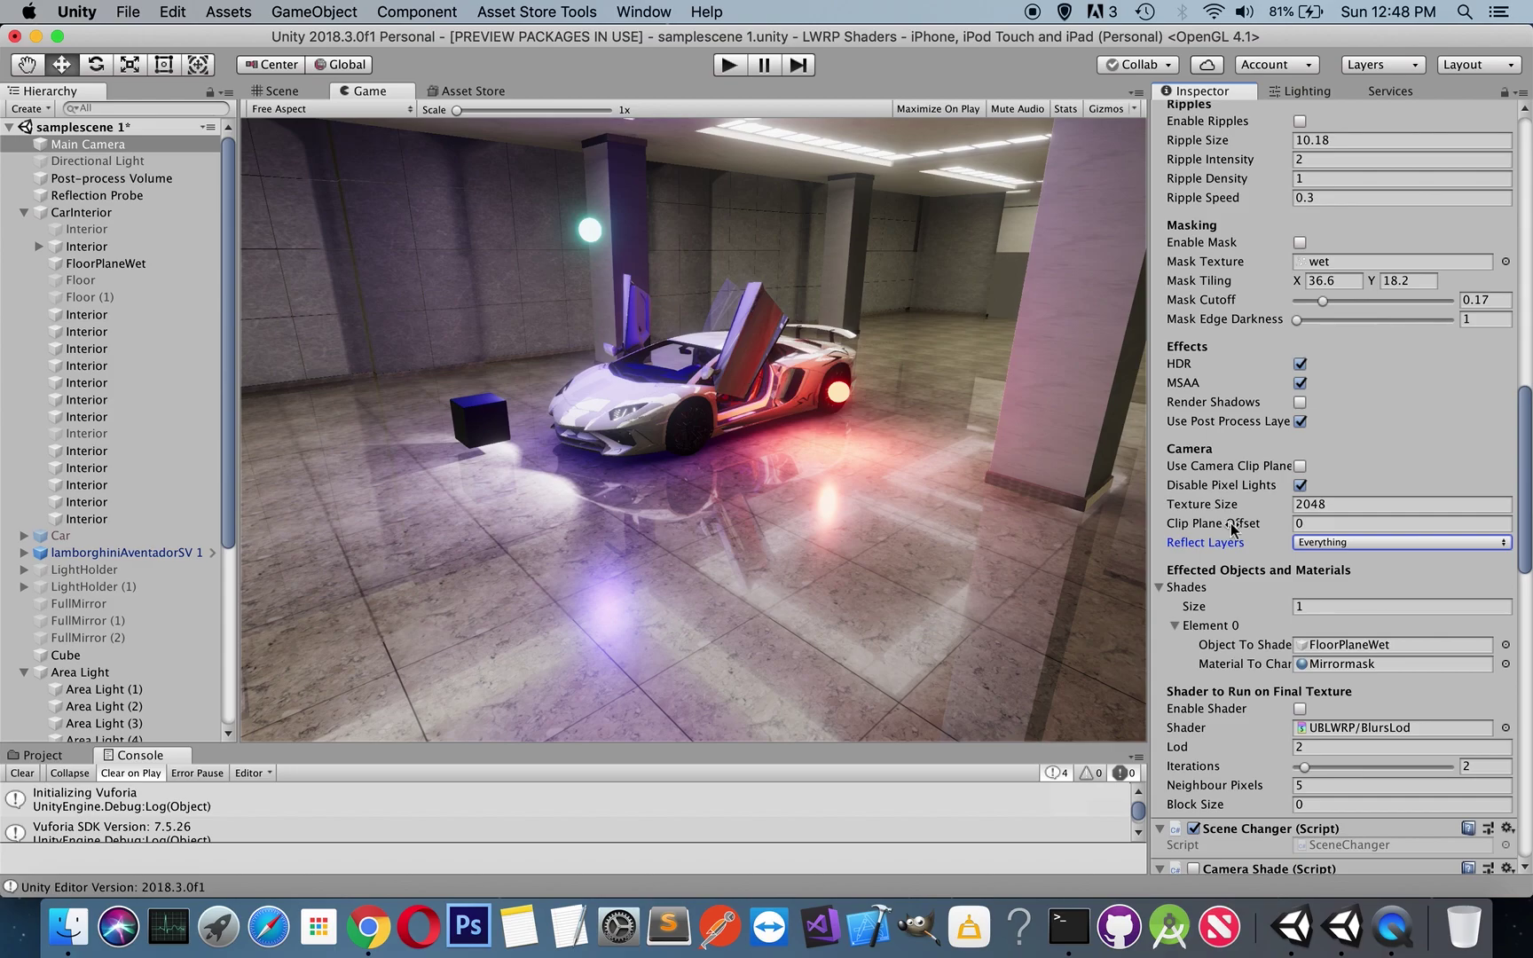
left_click(1317, 544)
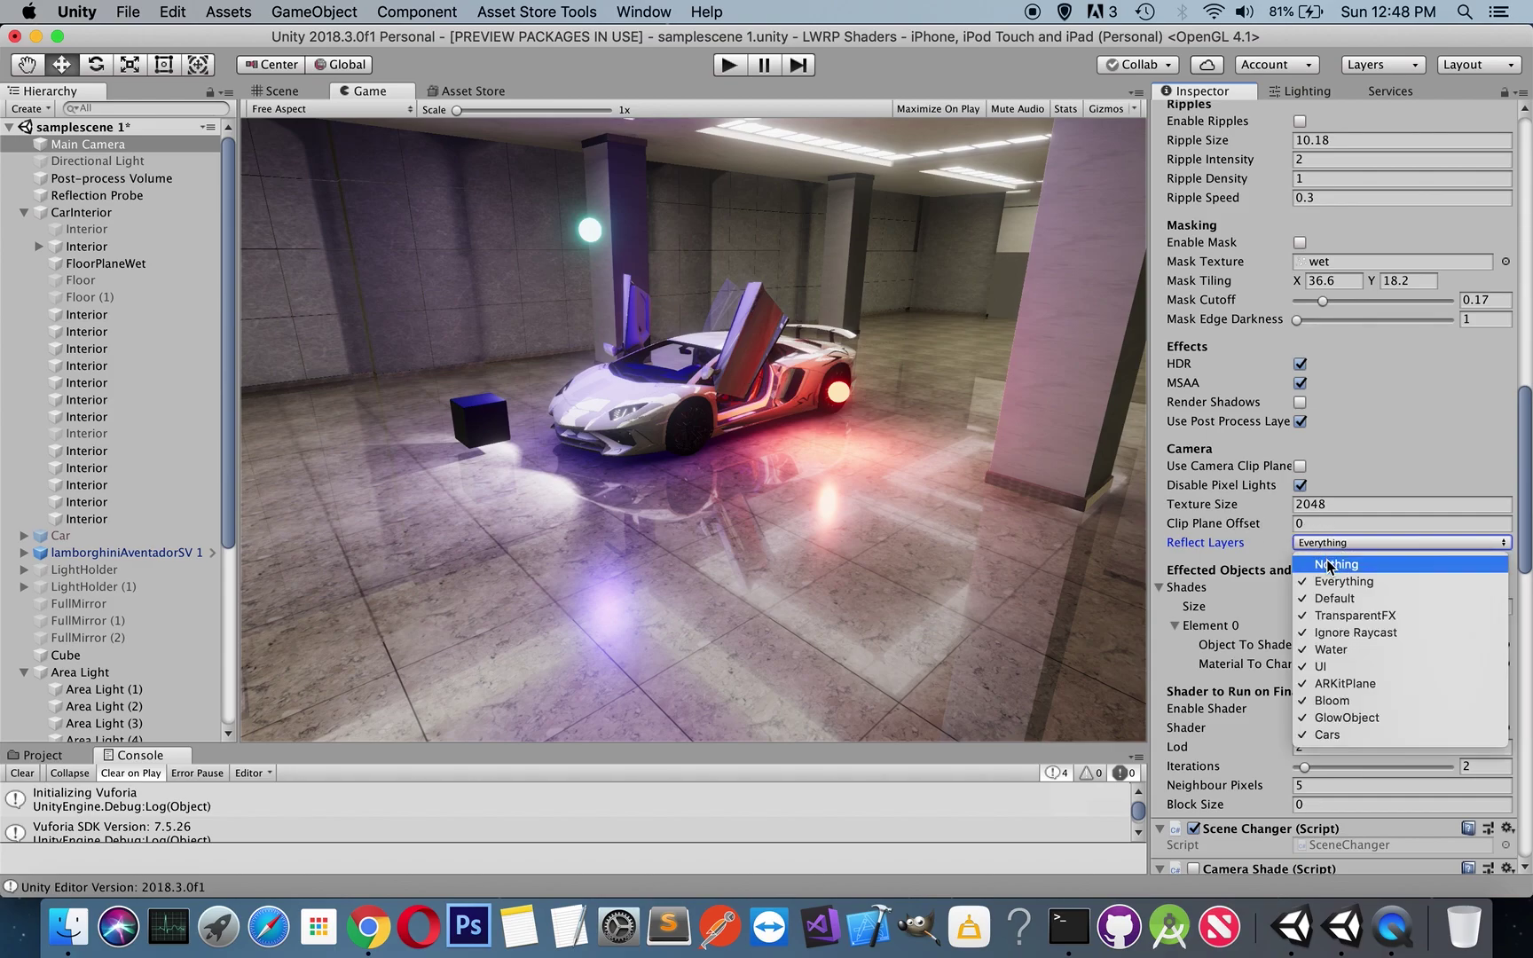
left_click(1334, 563)
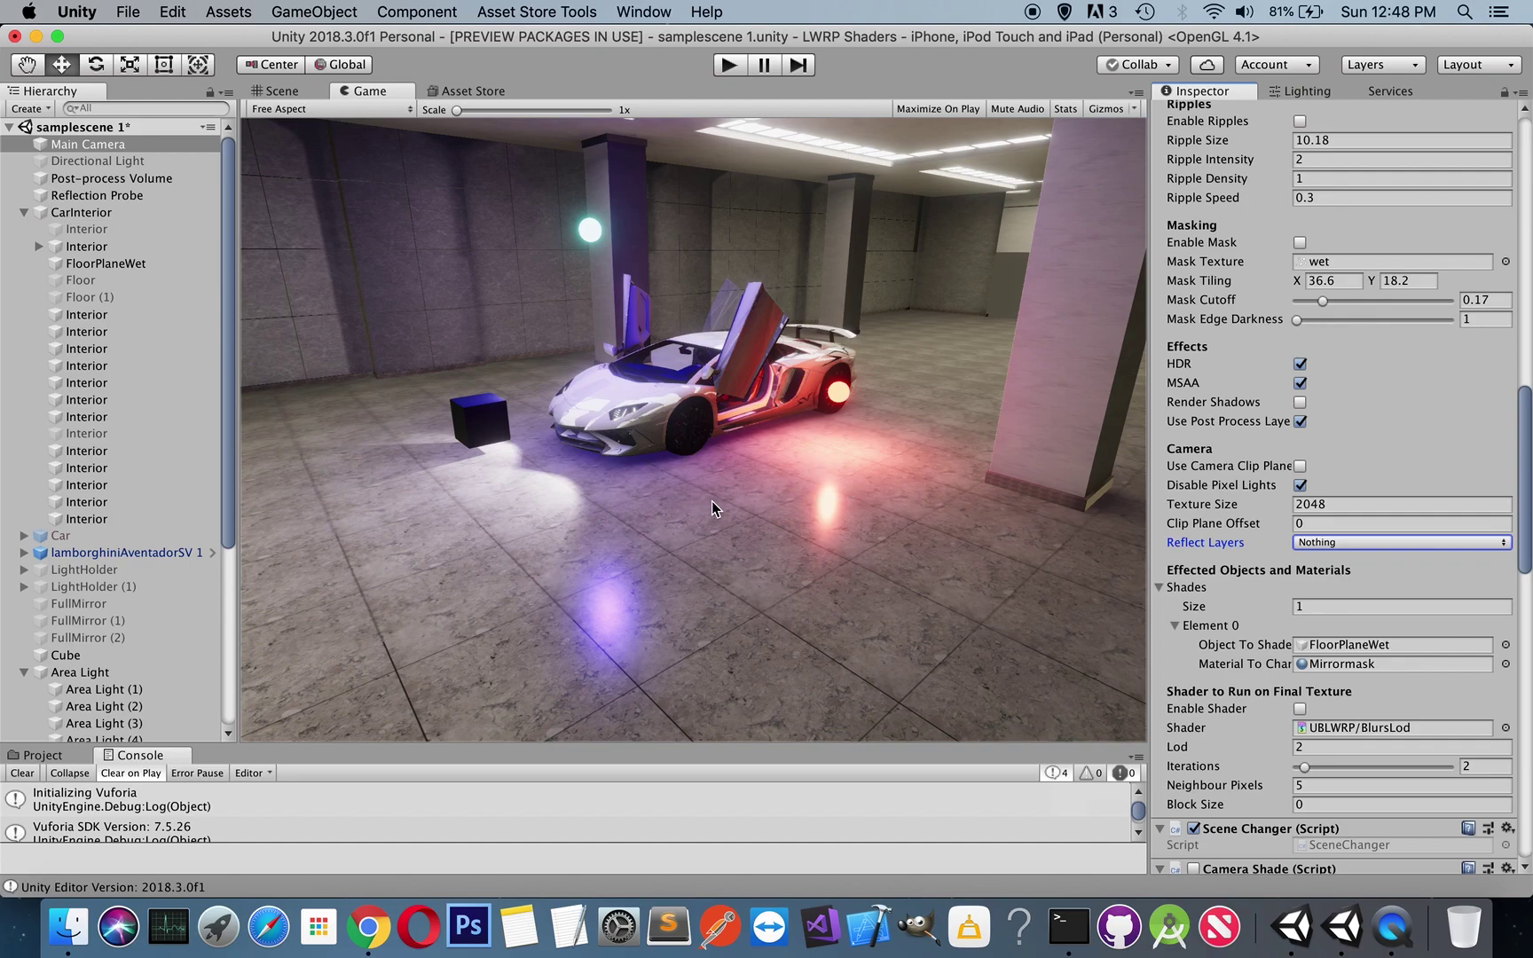
left_click(1338, 543)
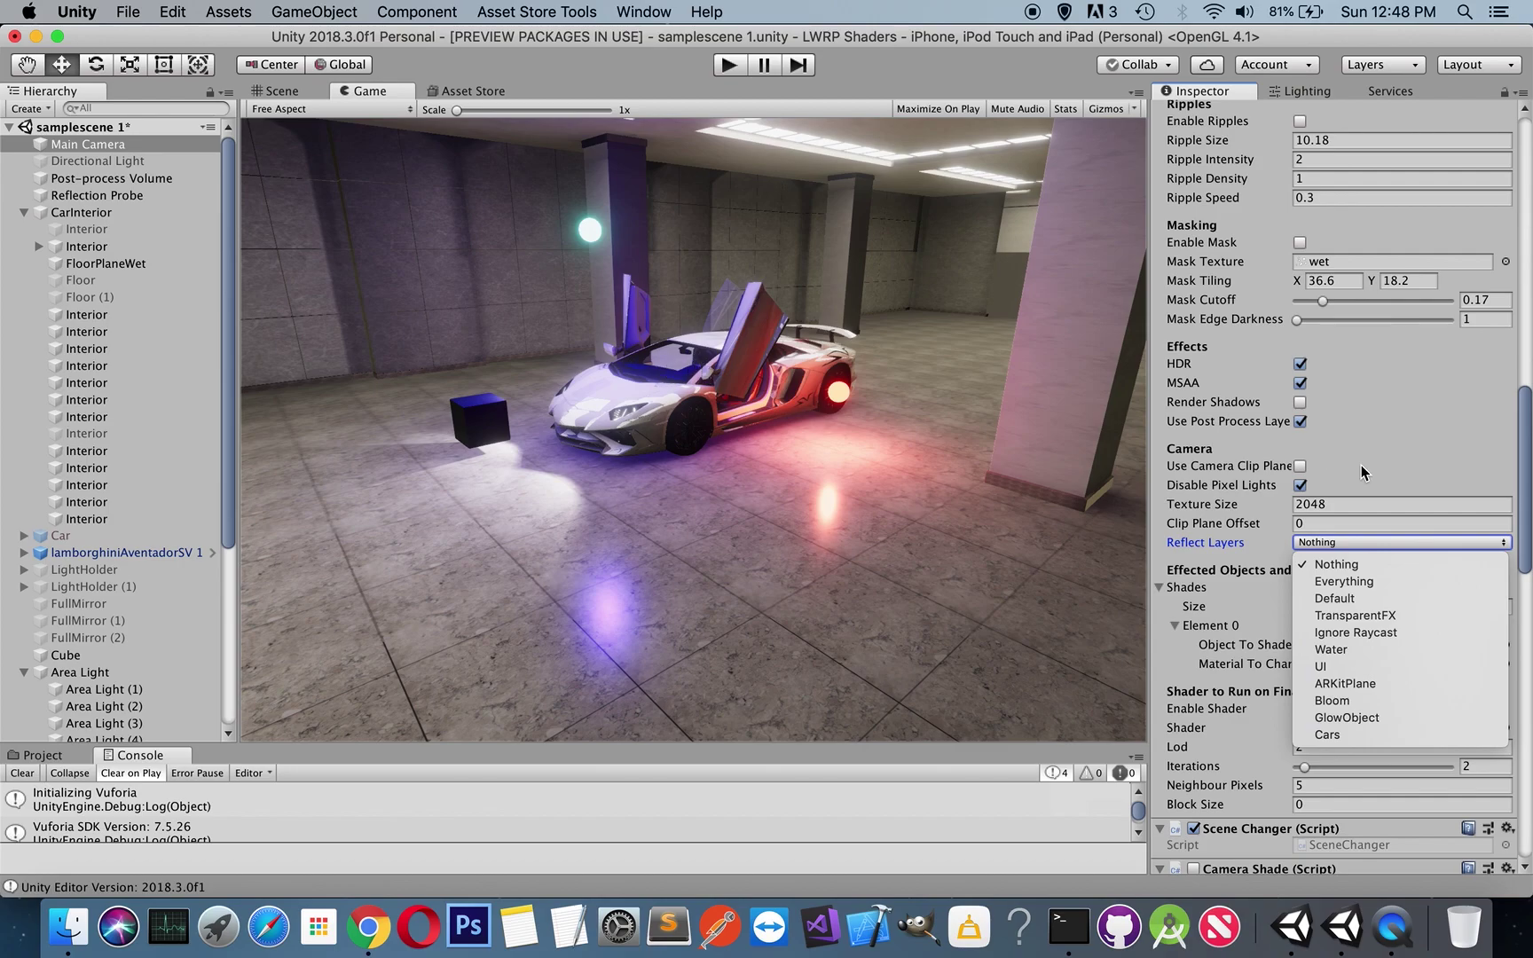
left_click(1318, 736)
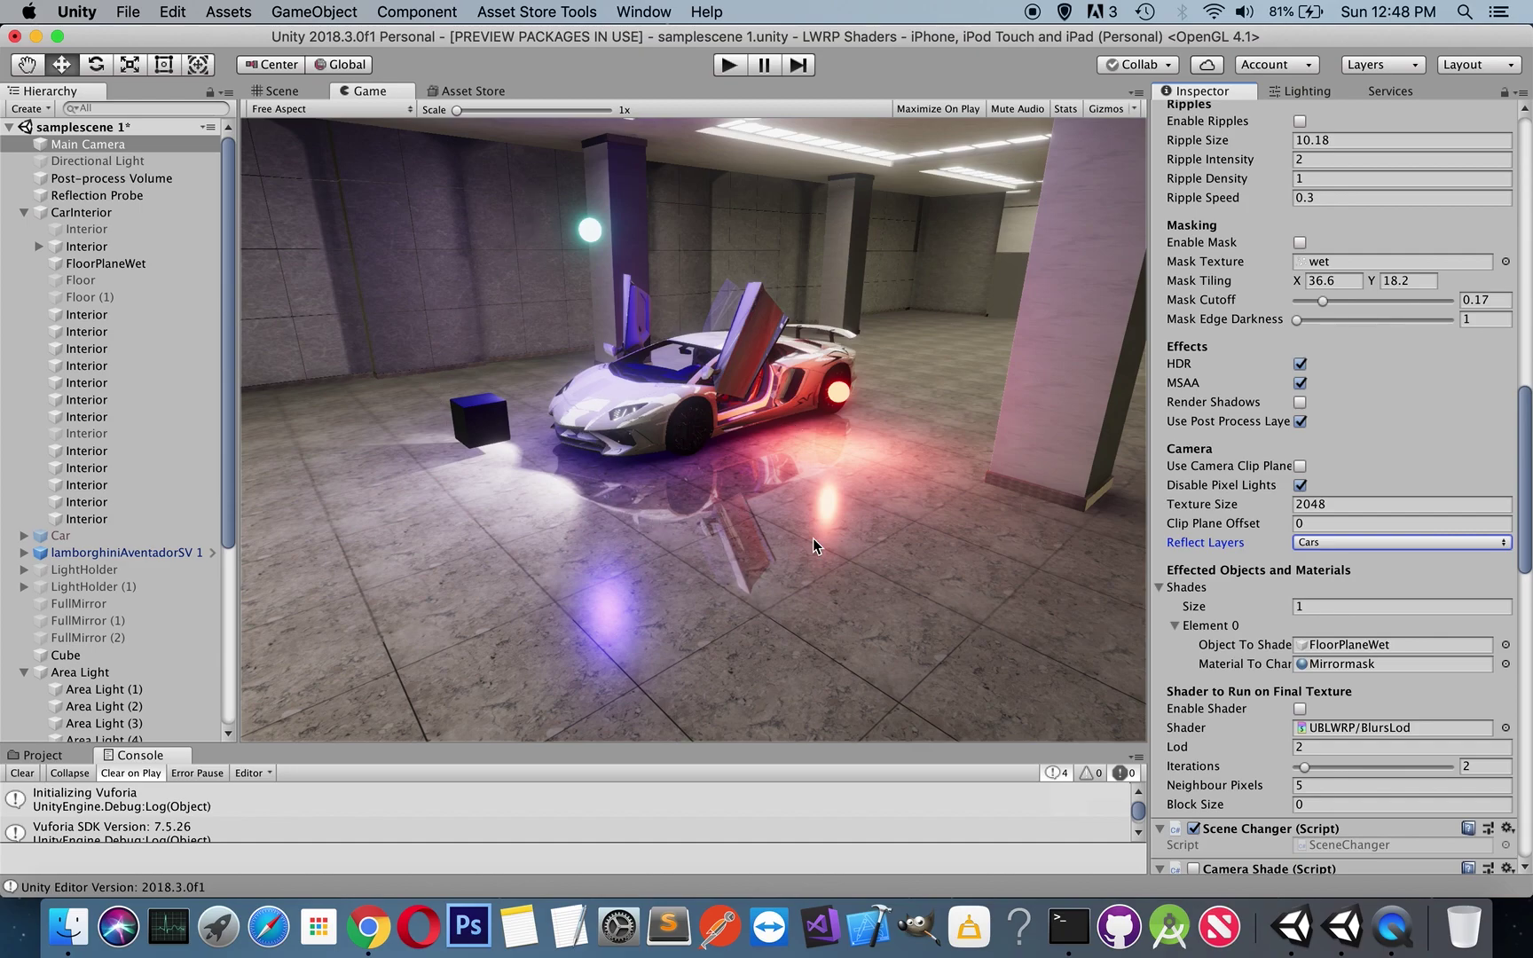
Step: Set Reflect Layers to Everything except the Default layer
left_click(1320, 543)
left_click(1318, 567)
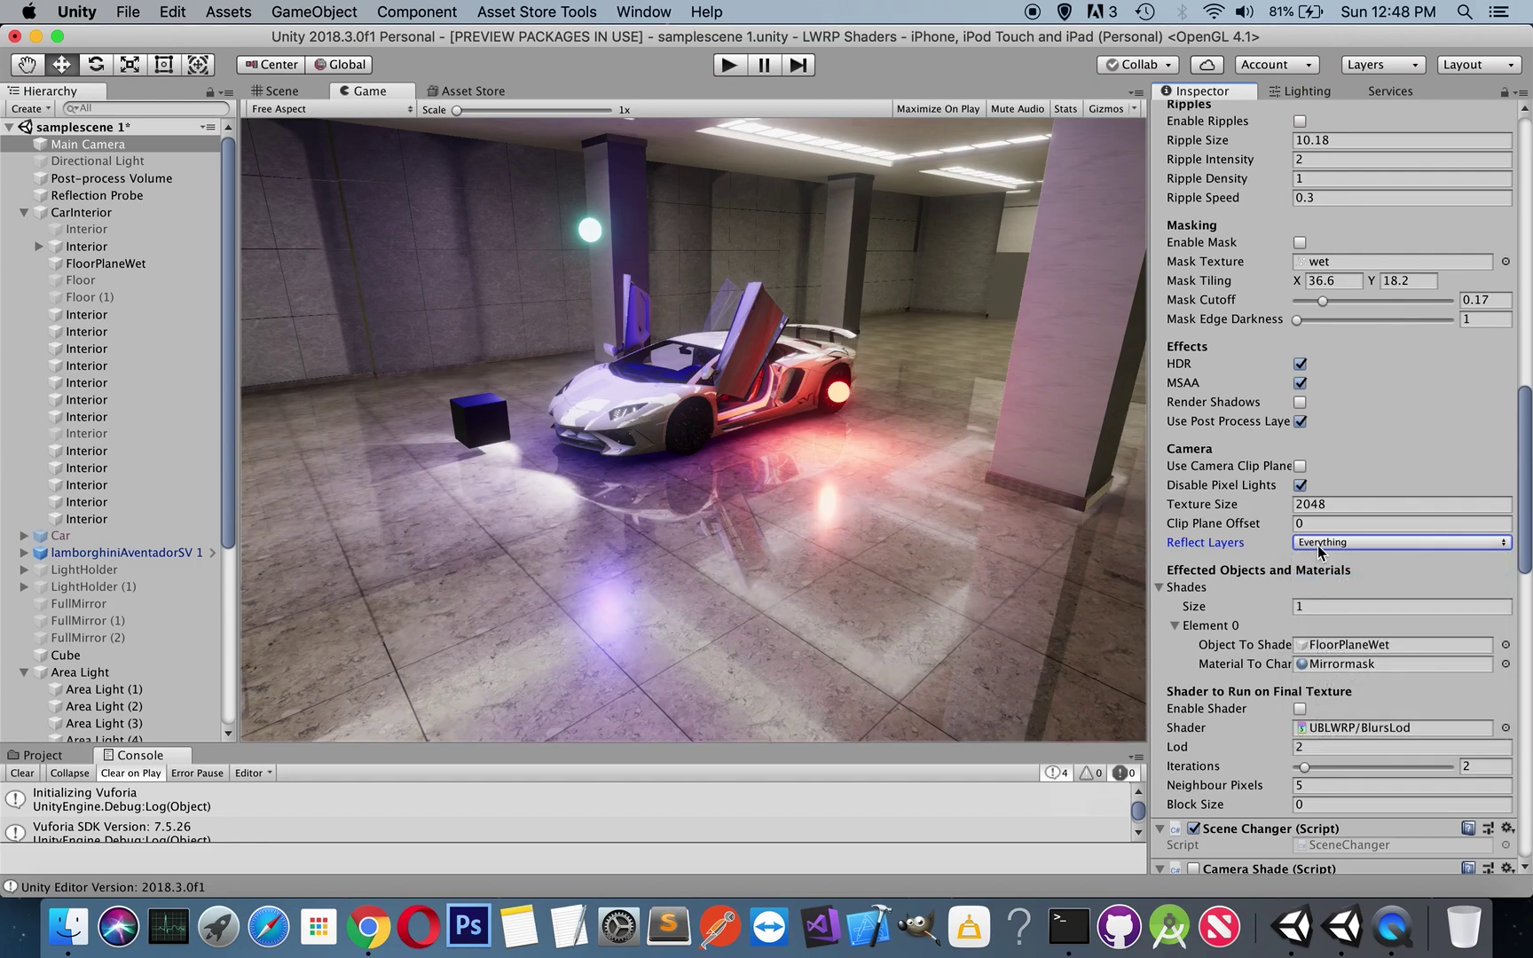
left_click(1319, 543)
left_click(1318, 581)
left_click(1320, 605)
scroll(1287, 616, "down", 2)
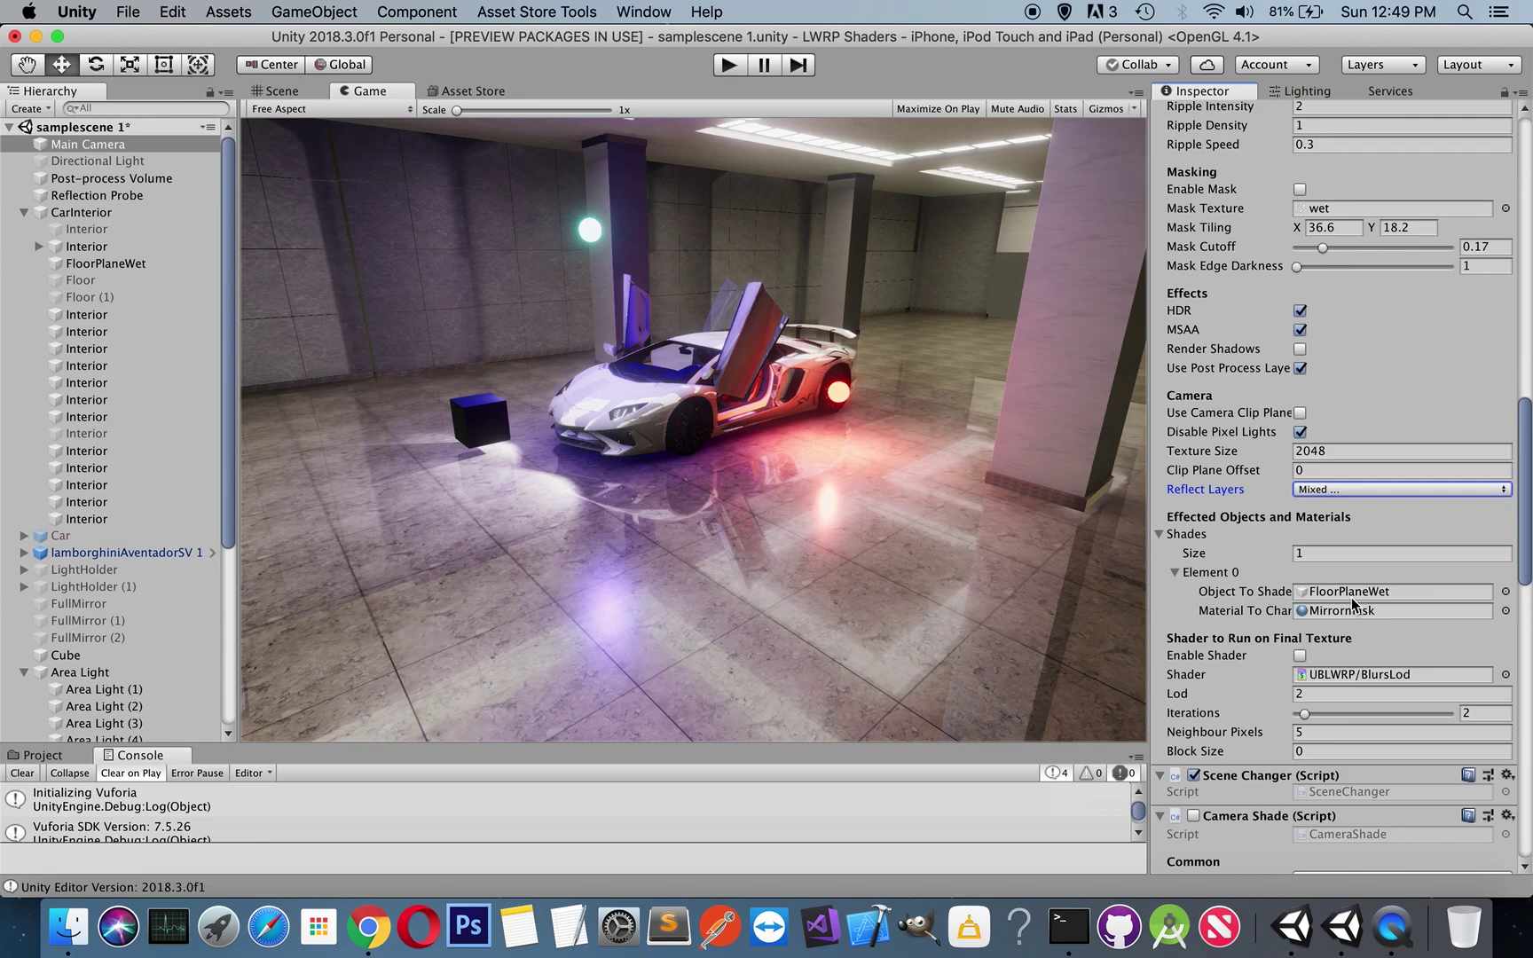
scroll(1351, 598, "down", 3)
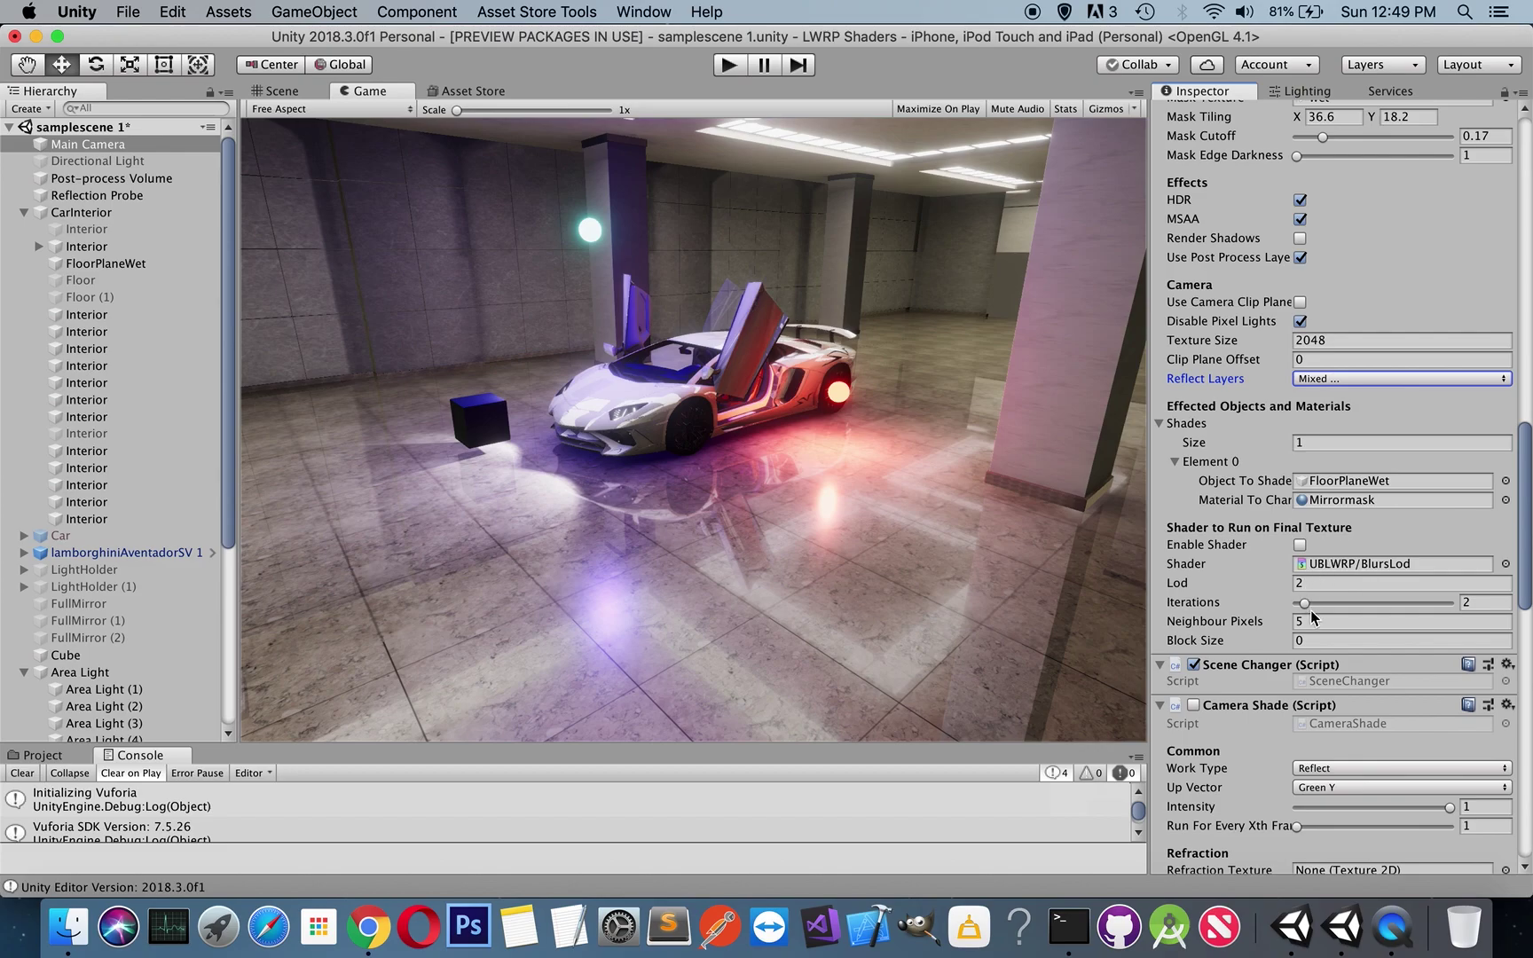
Step: Tick Enable Shader so UBLWRP/BlursLod blurs the final reflection texture
left_click(1301, 544)
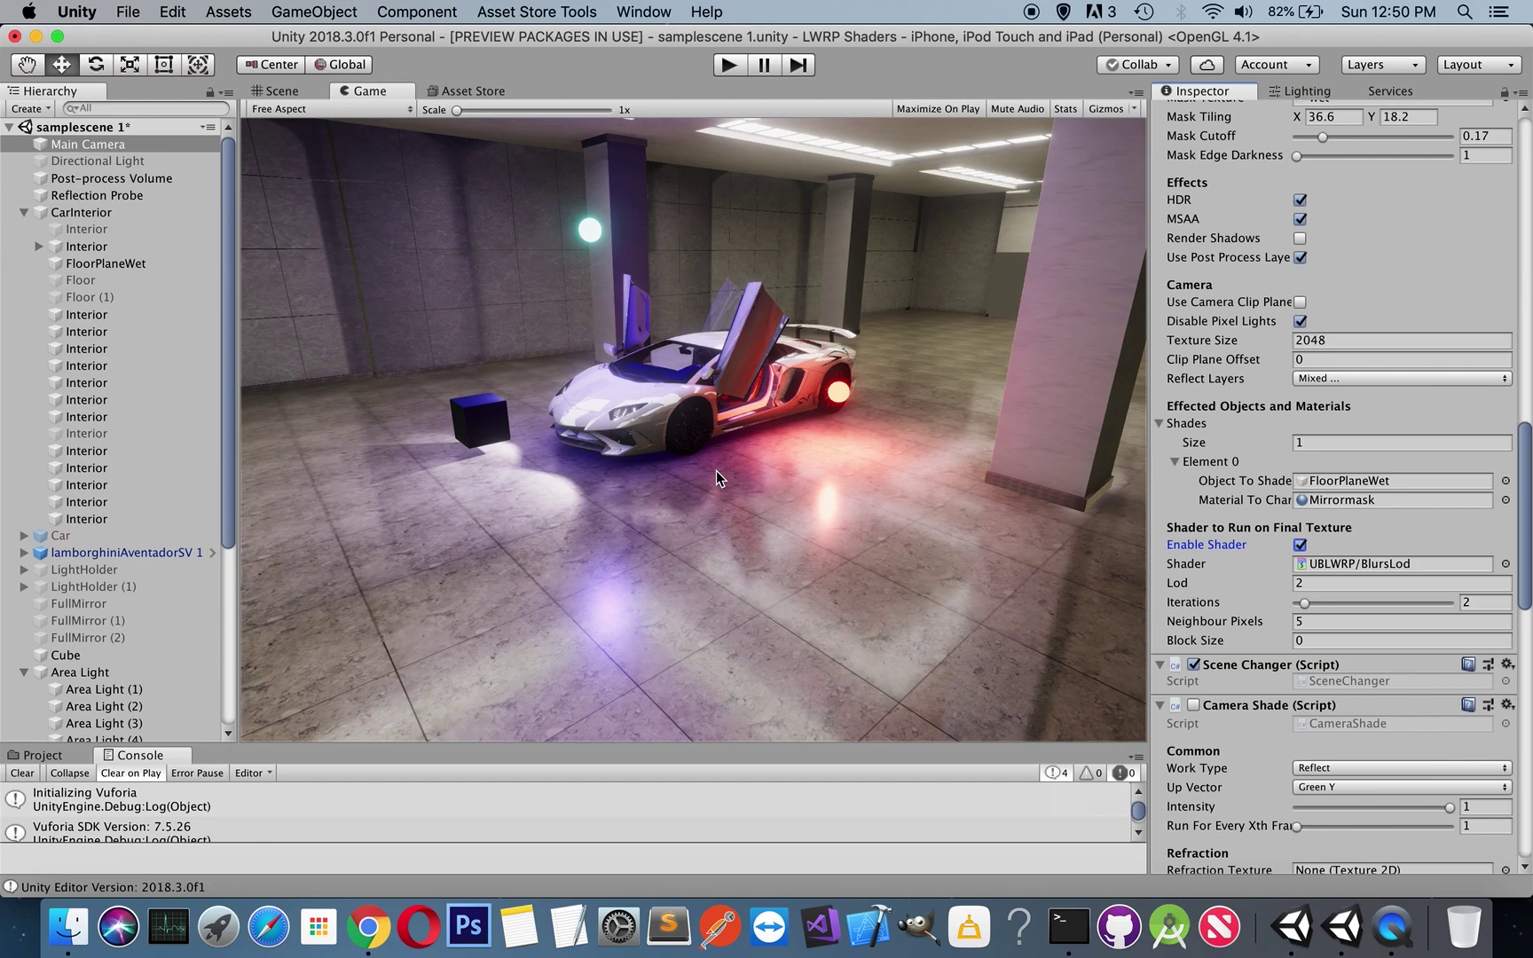
Step: Untick Enable Shader to turn off the BlursLod final-texture blur
left_click(1299, 546)
scroll(1301, 551, "down", 3)
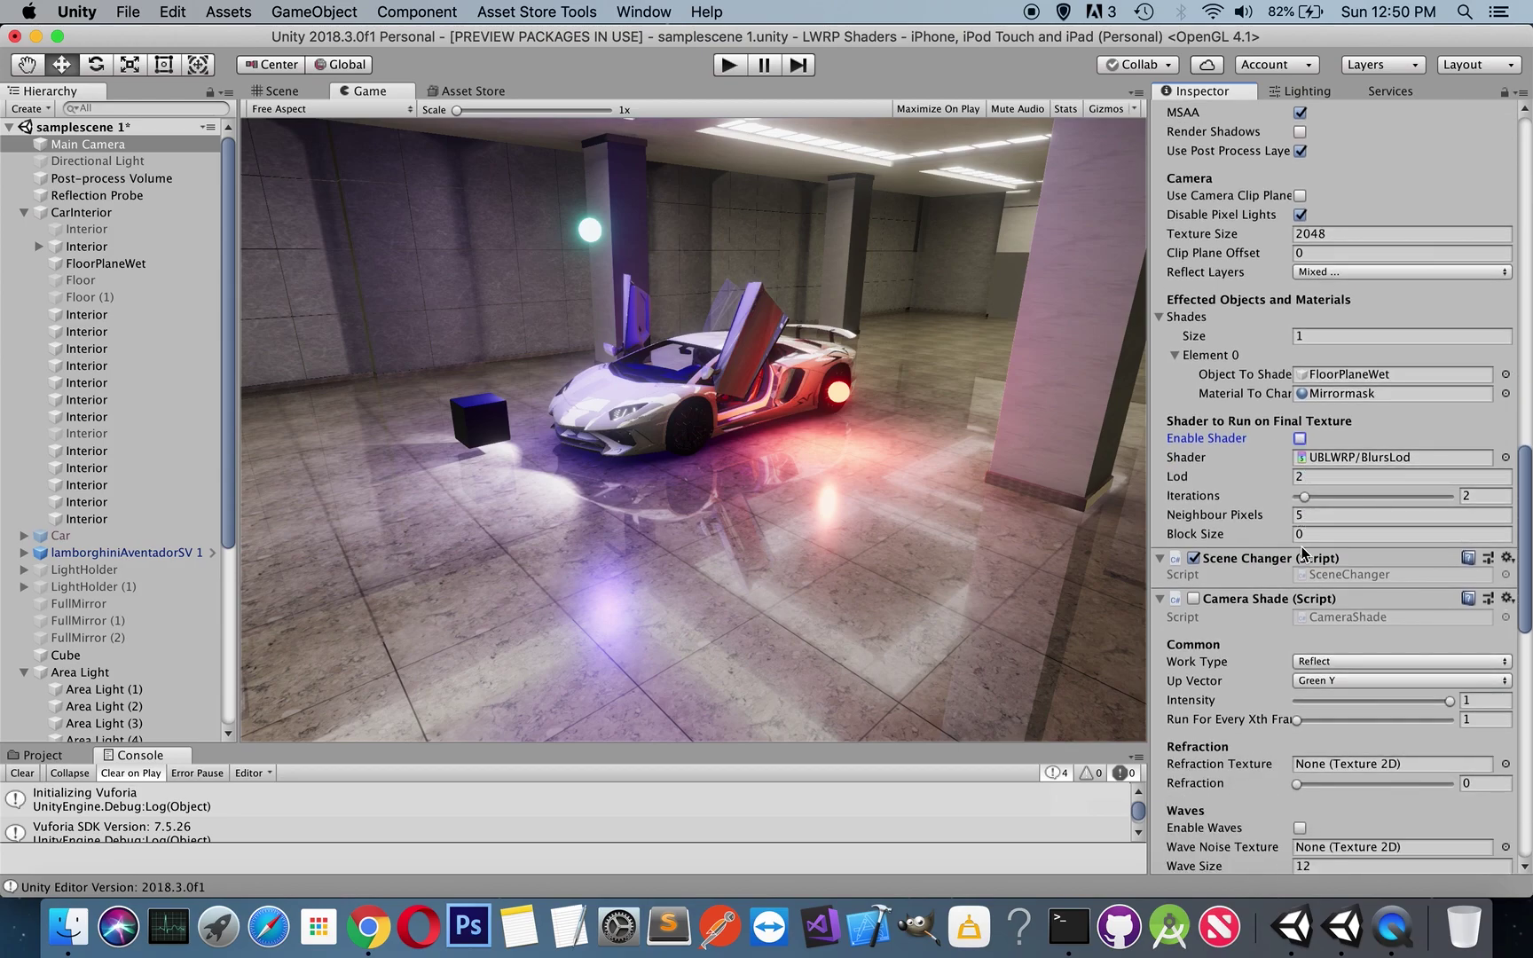
scroll(1301, 552, "up", 3)
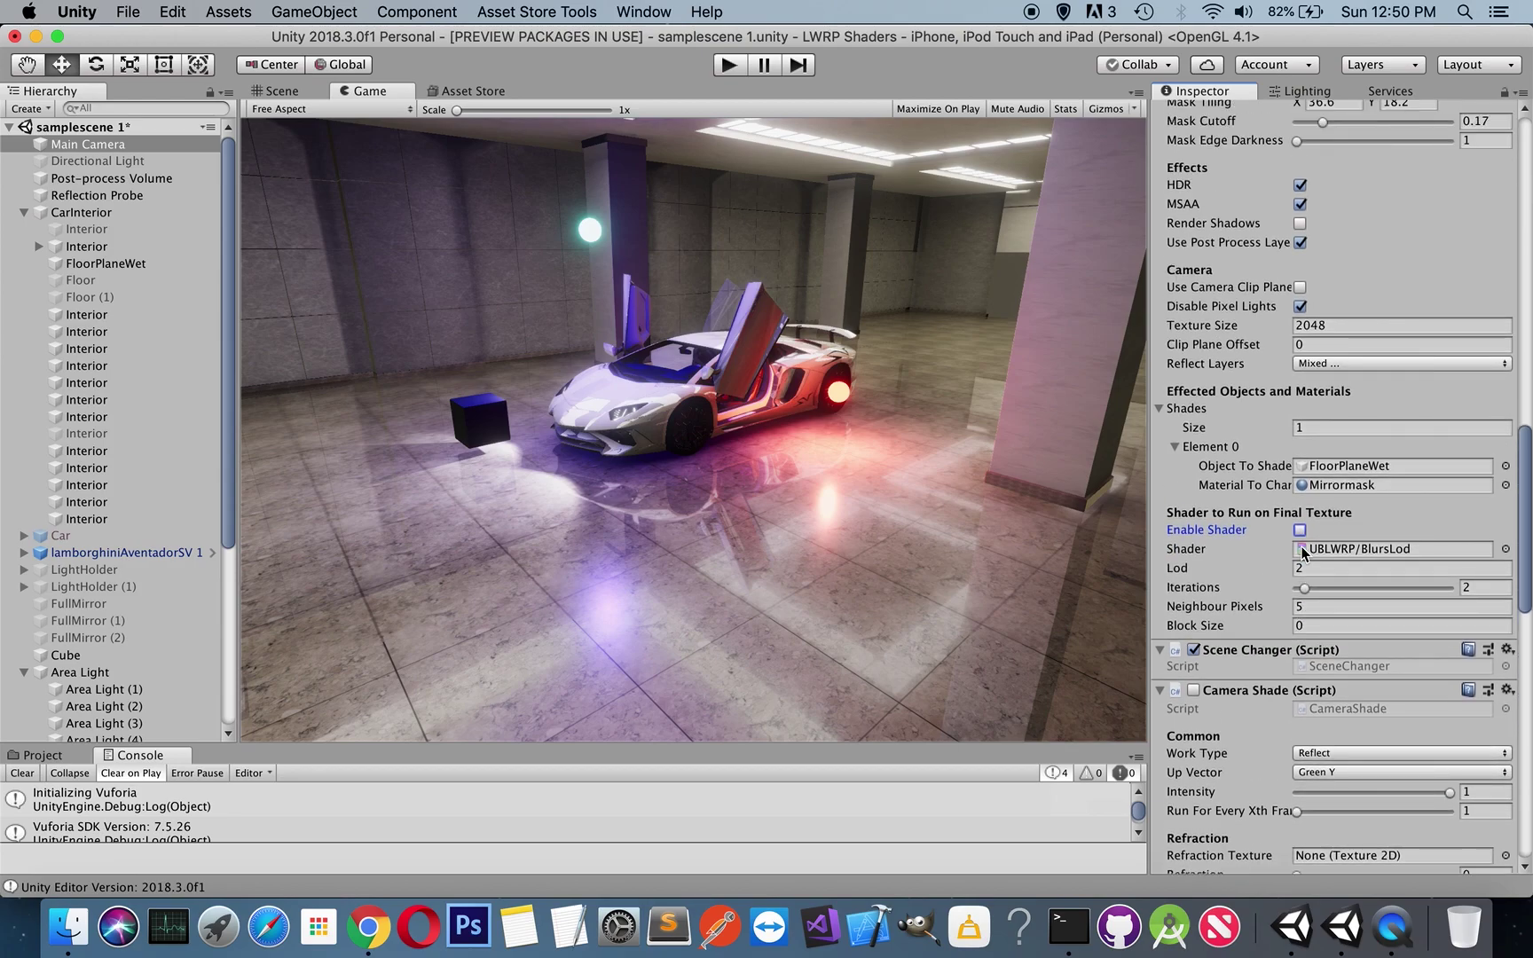